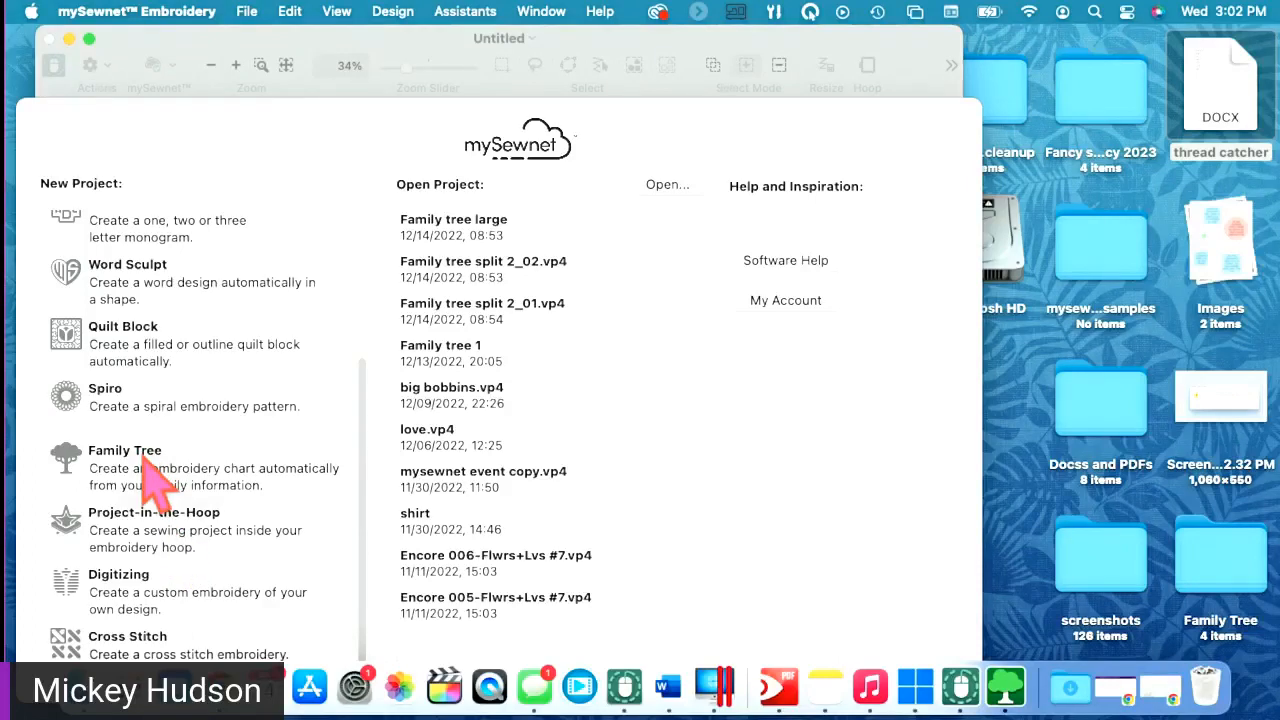
# - Launch the Family Tree assistant and start a new Descendants chart, clearing the old family data
pyautogui.click(89, 476)
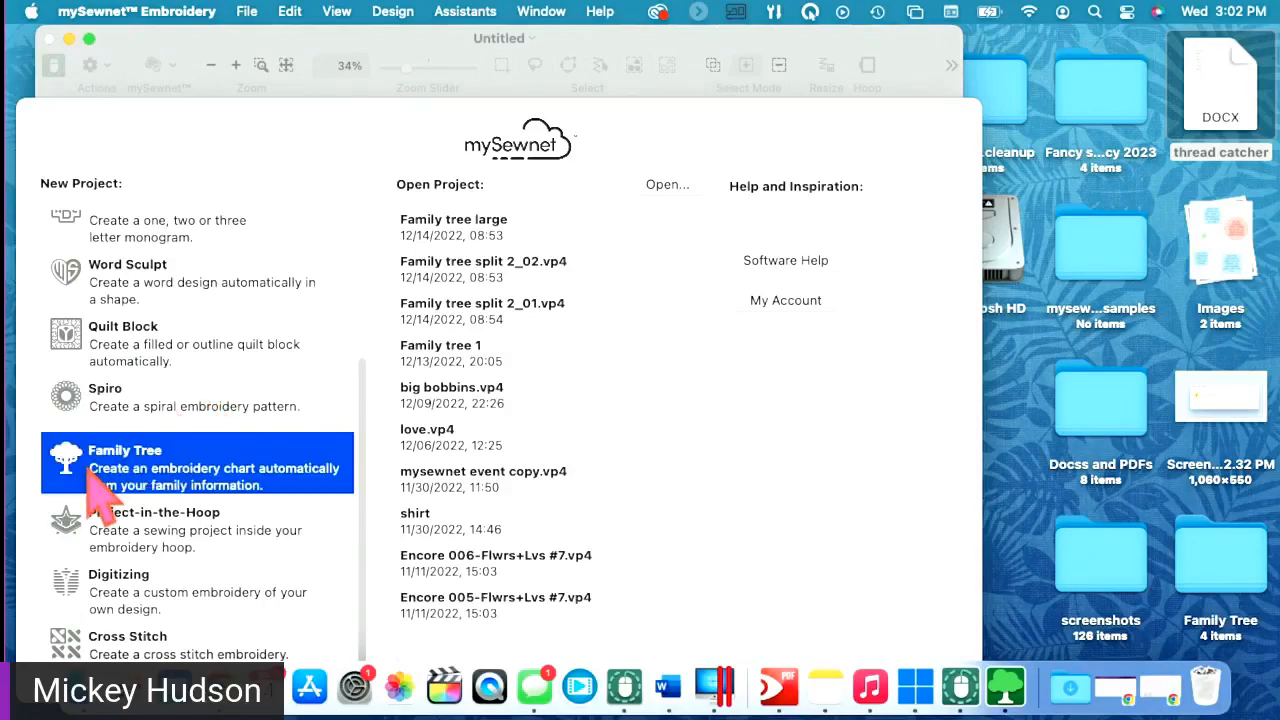
pyautogui.doubleClick(90, 478)
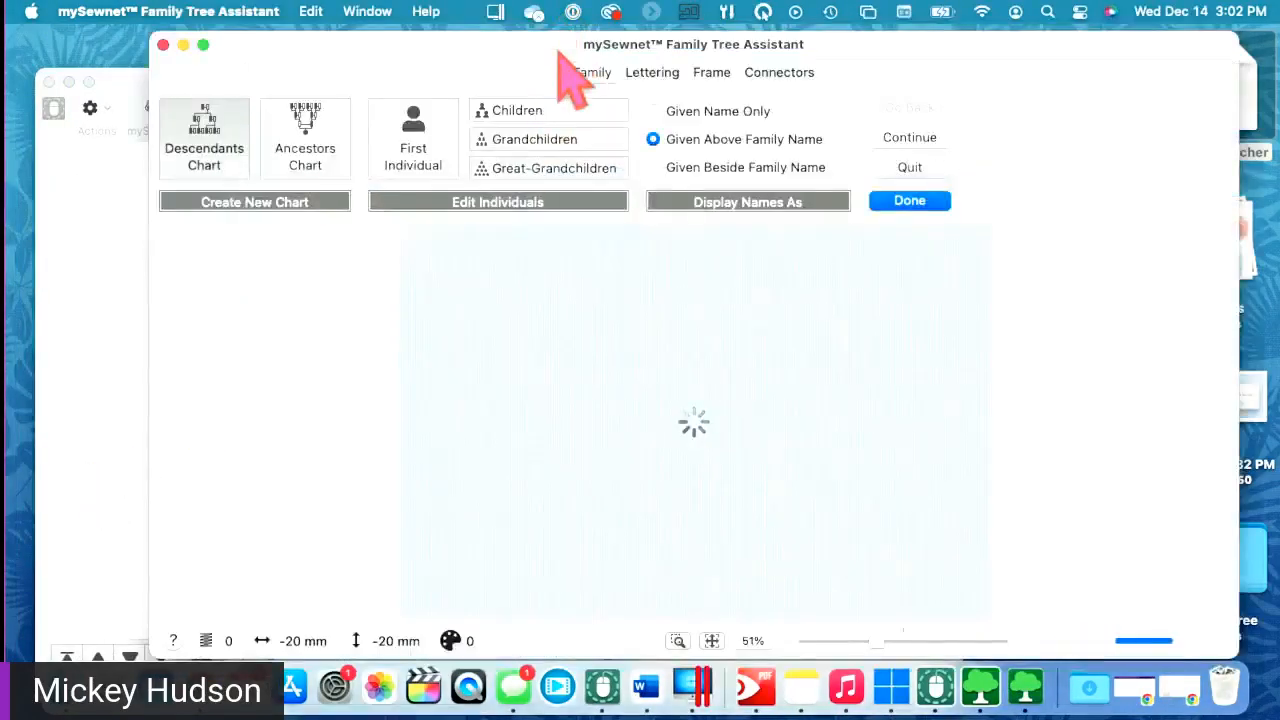
pyautogui.moveTo(508, 52); pyautogui.dragTo(407, 44)
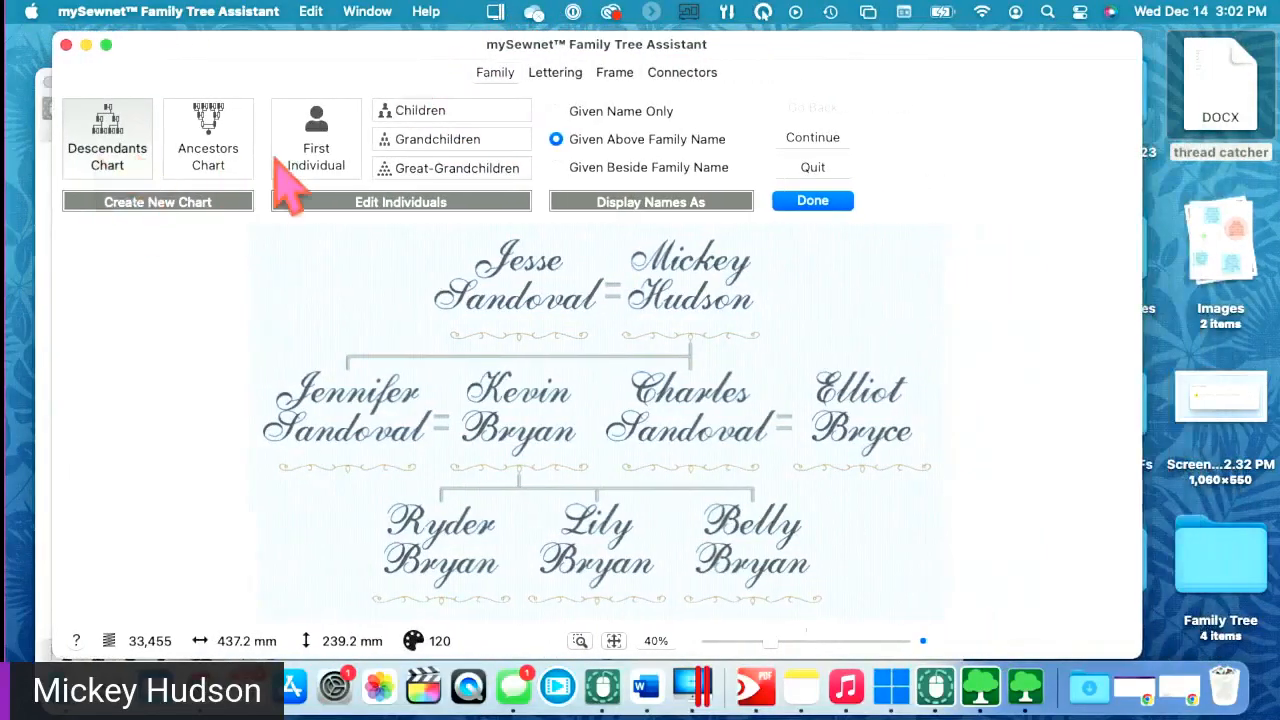
pyautogui.click(117, 163)
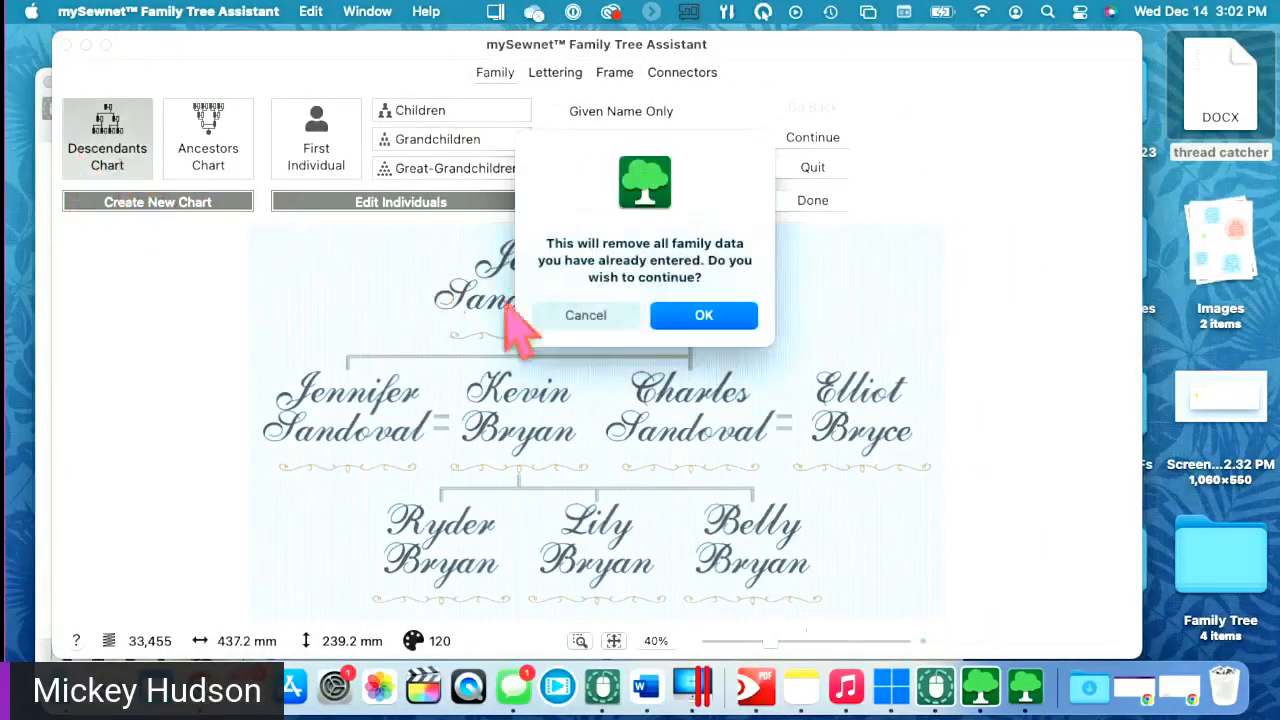
pyautogui.click(686, 322)
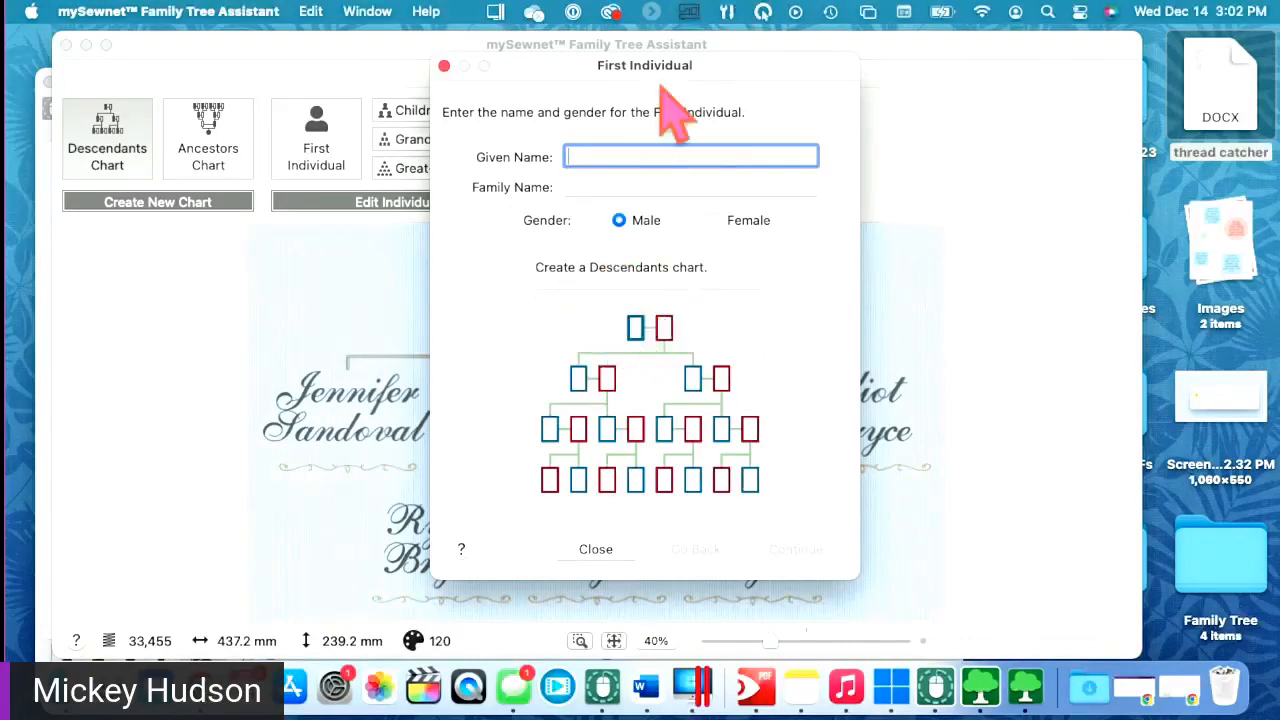
pyautogui.moveTo(660, 73); pyautogui.dragTo(800, 82)
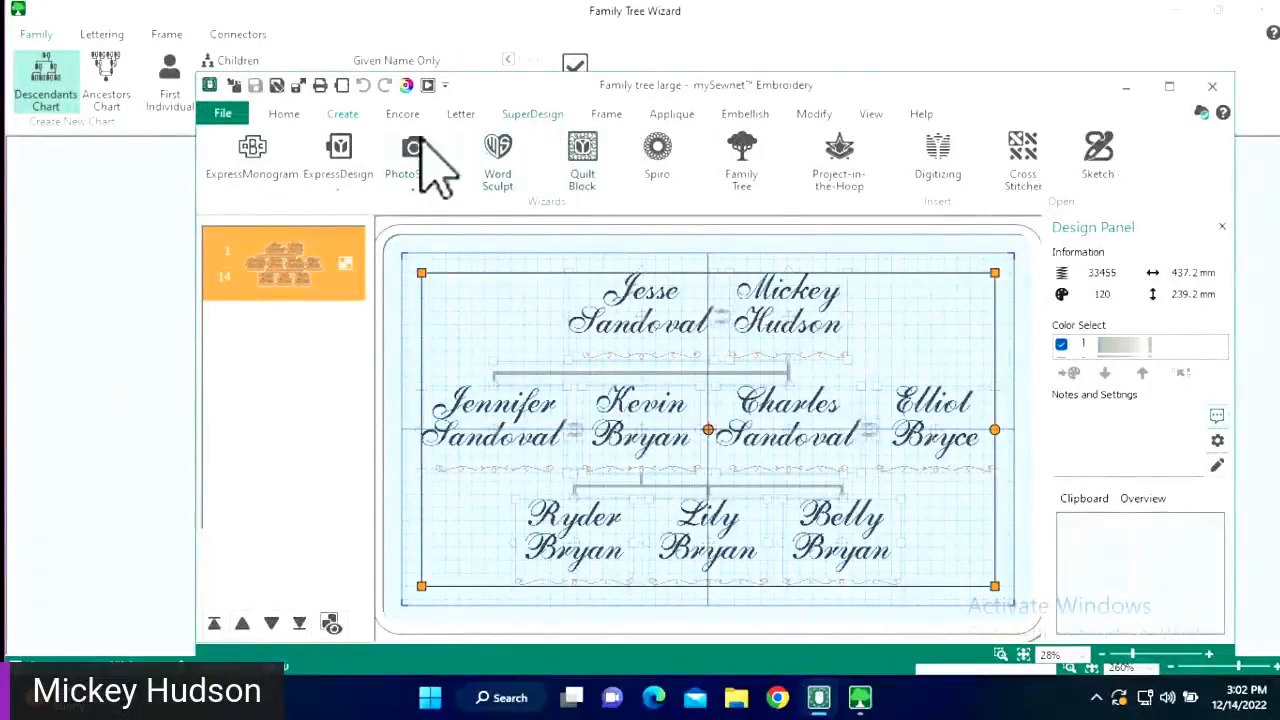
pyautogui.click(497, 55)
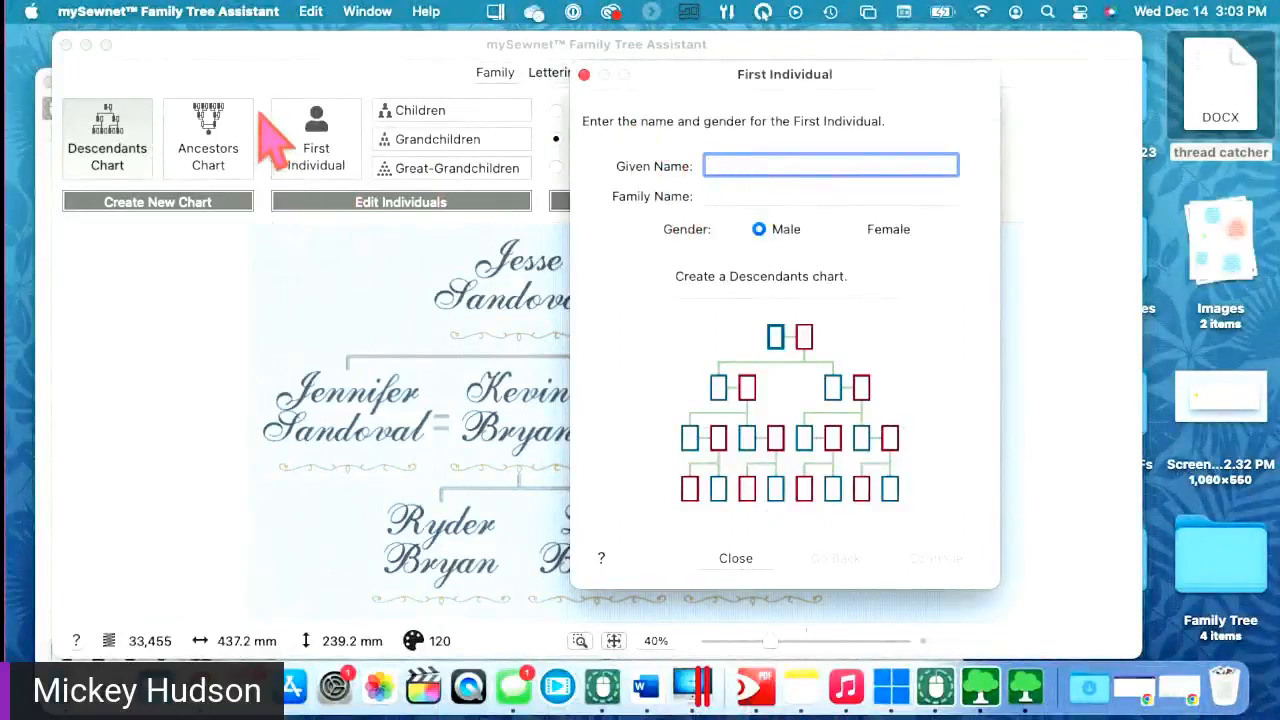
pyautogui.click(584, 74)
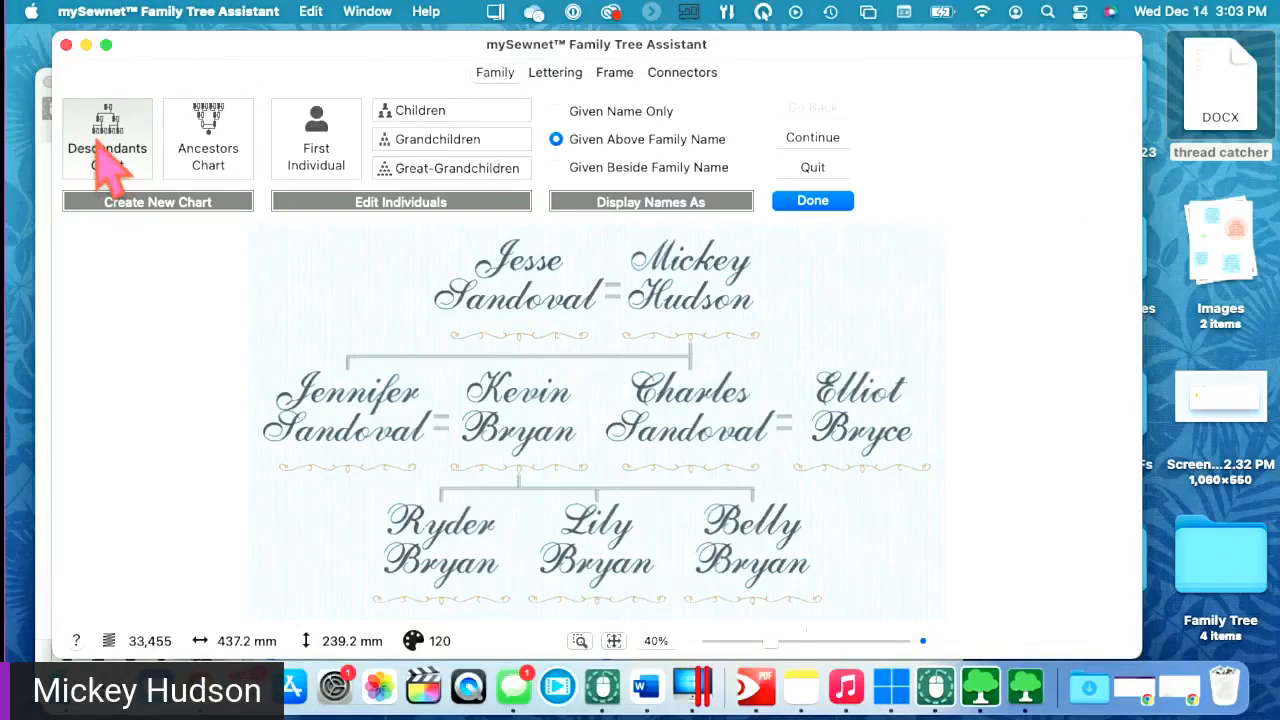
# - Switch to an Ancestors chart, confirm clearing the data, and close the First Individual entry
pyautogui.click(214, 160)
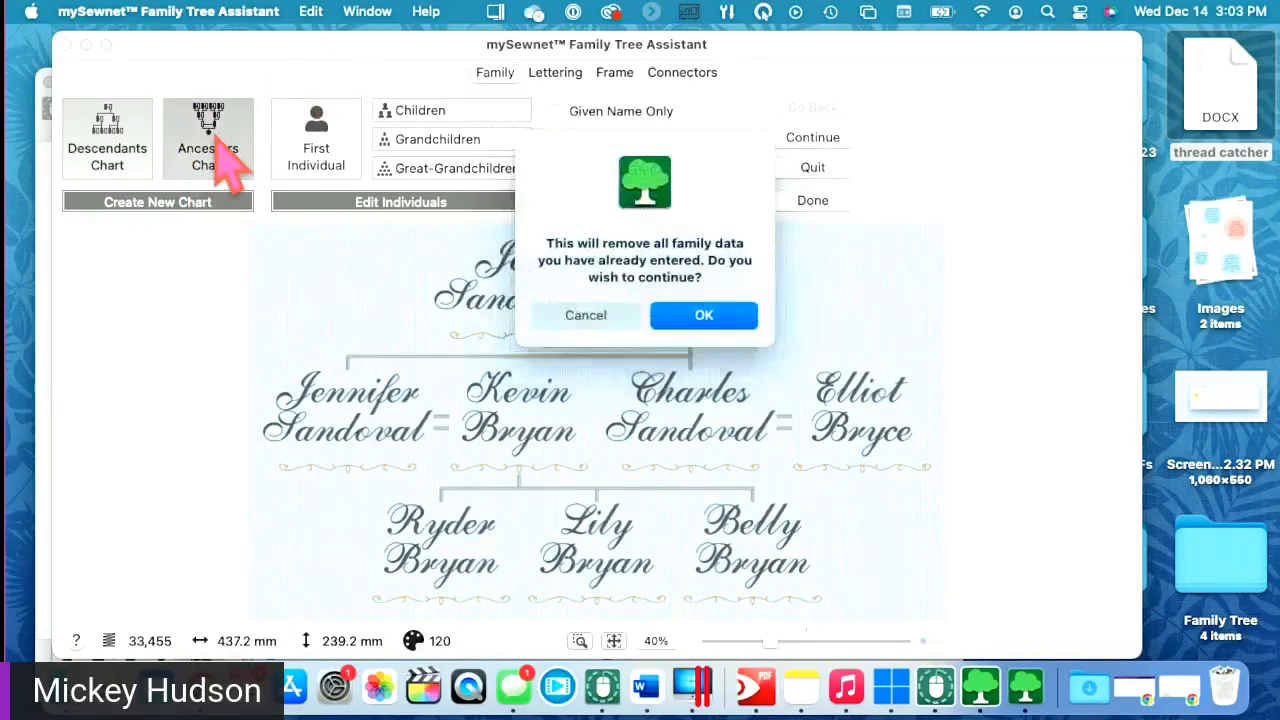
pyautogui.click(711, 316)
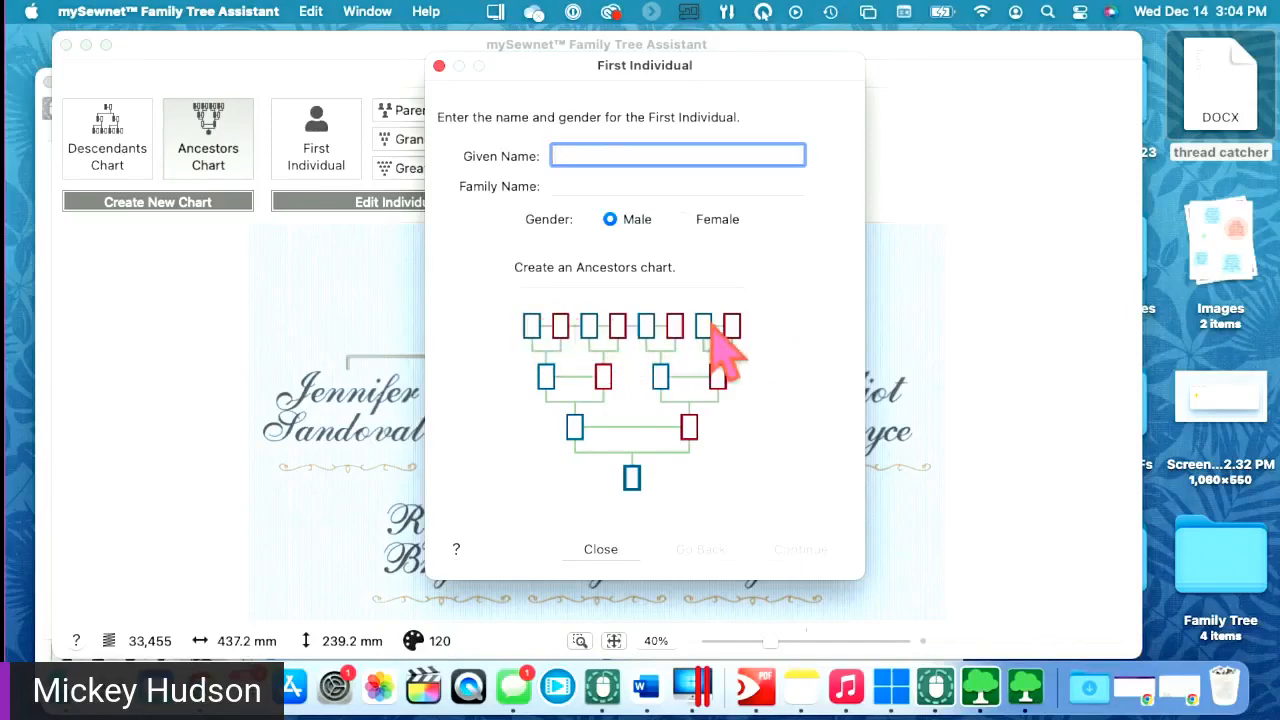
pyautogui.click(439, 66)
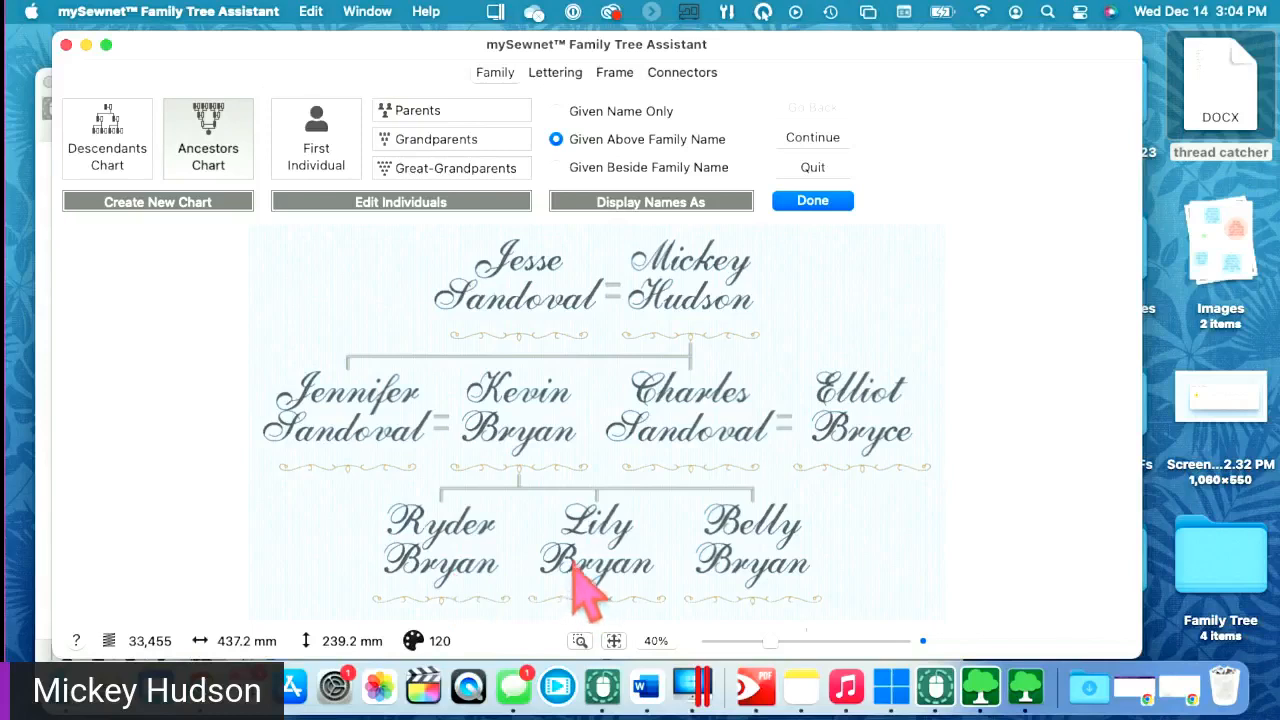
# - Choose Descendants Chart, cancel the warning once, then choose it again and confirm clearing the data
pyautogui.click(108, 168)
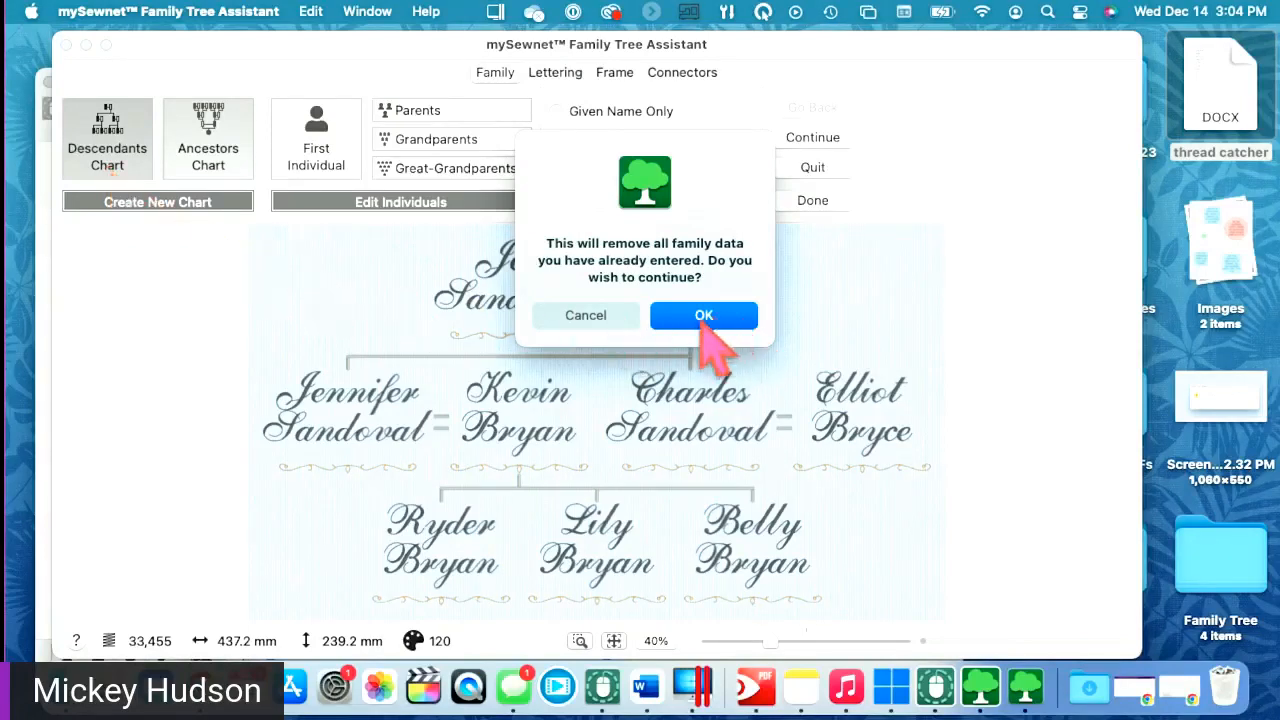
pyautogui.click(590, 316)
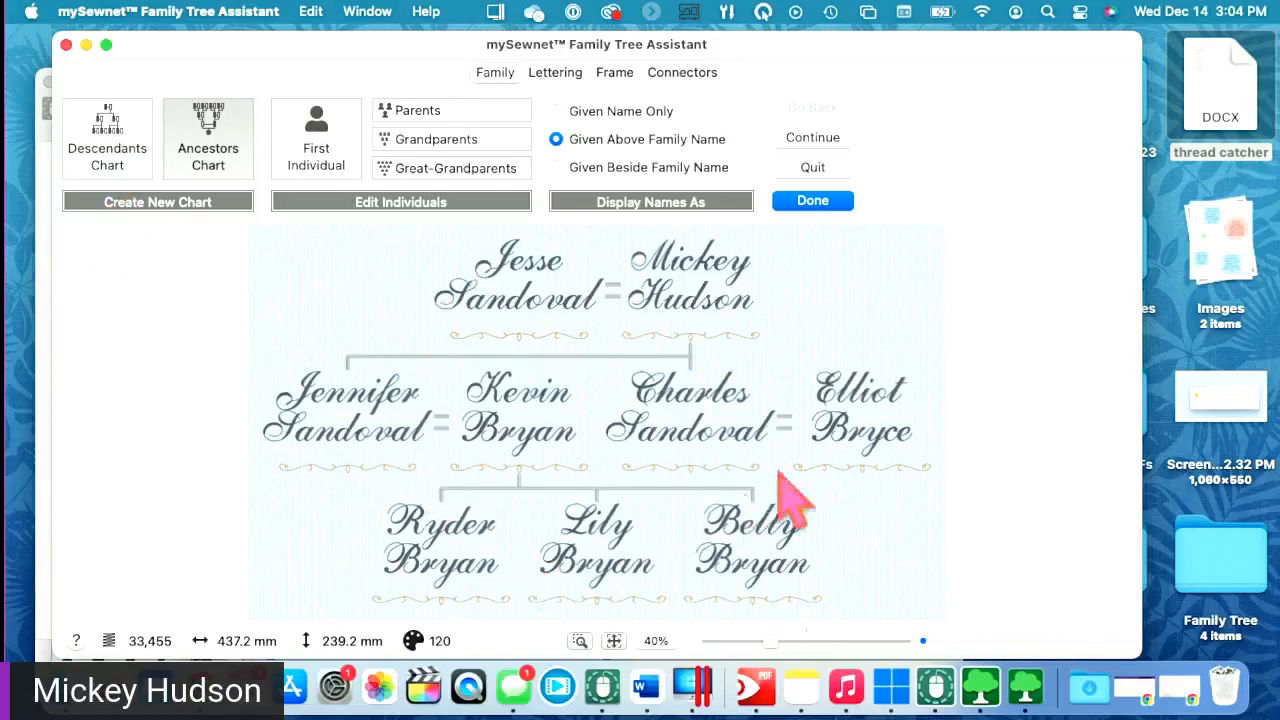
pyautogui.click(125, 167)
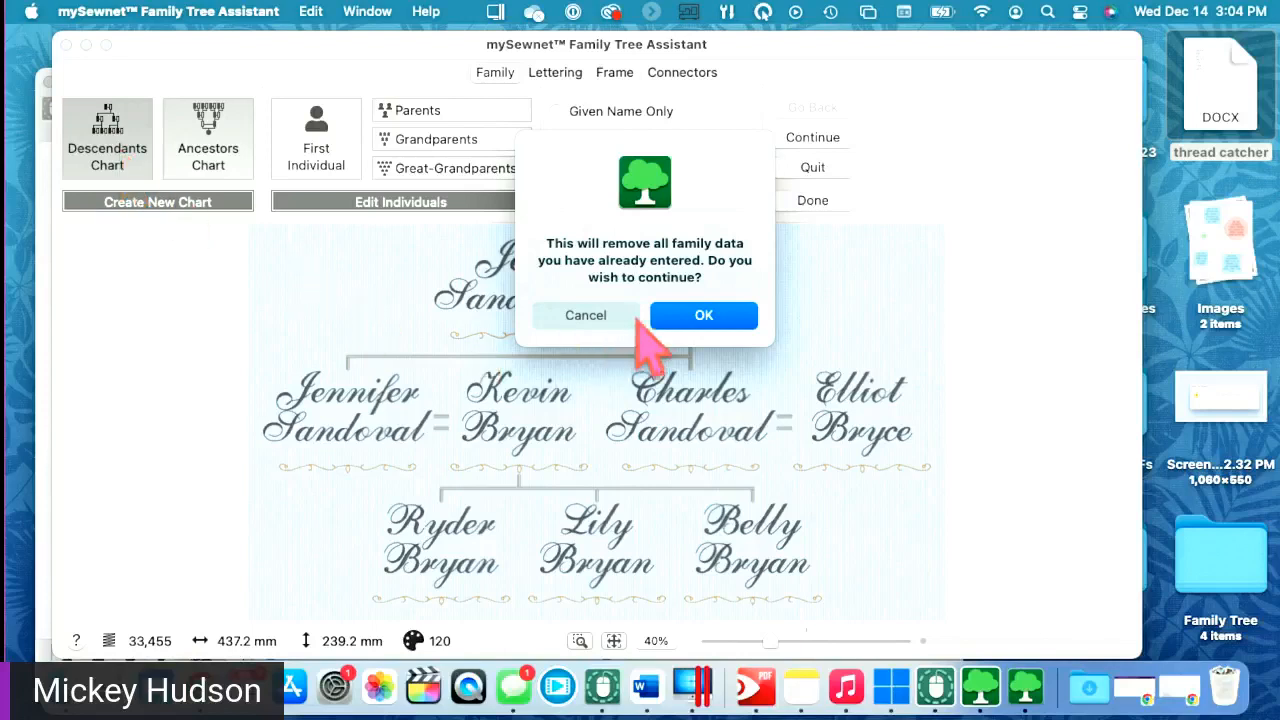
pyautogui.click(712, 312)
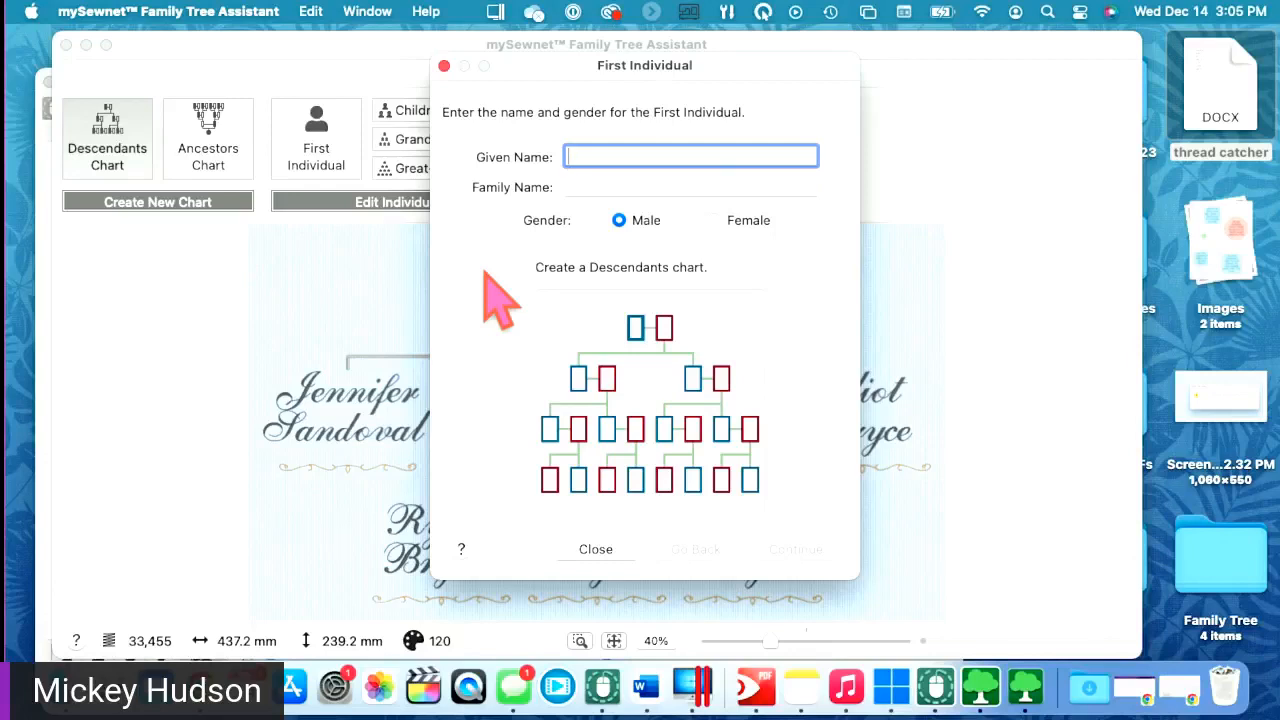
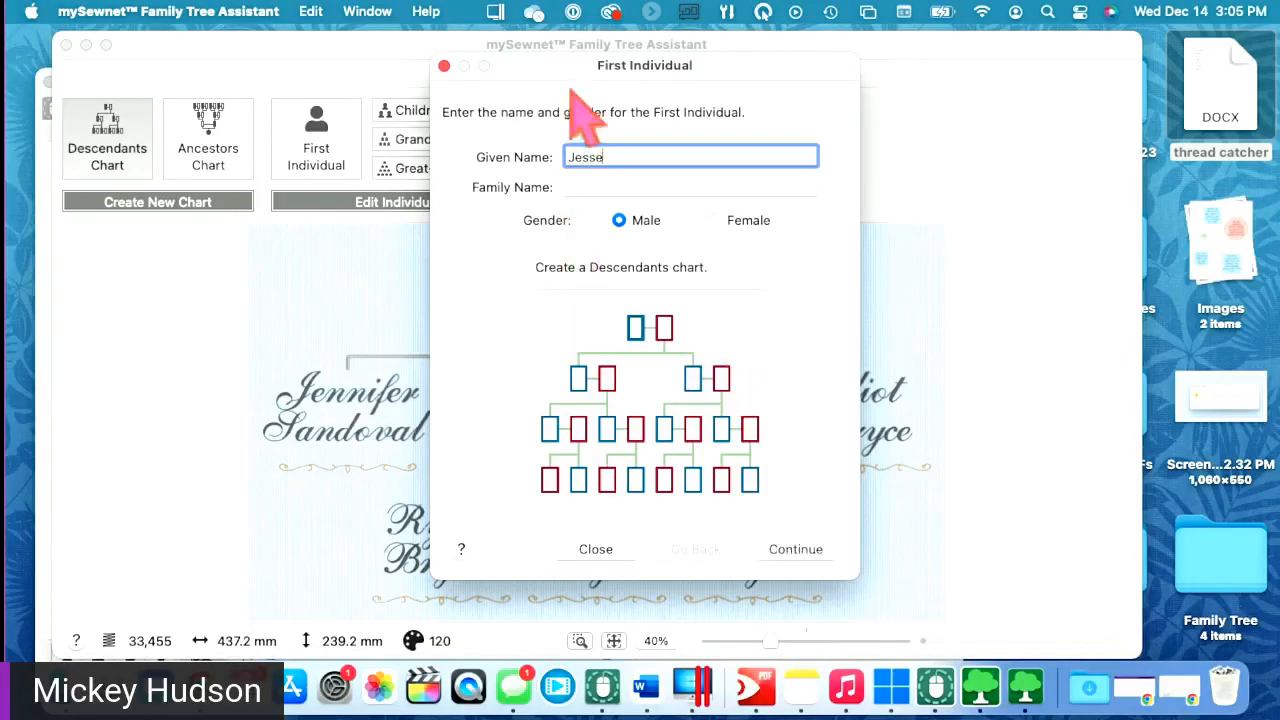
# - Enter the first individual's given and family names, keep Male, and continue
pyautogui.click(585, 185)
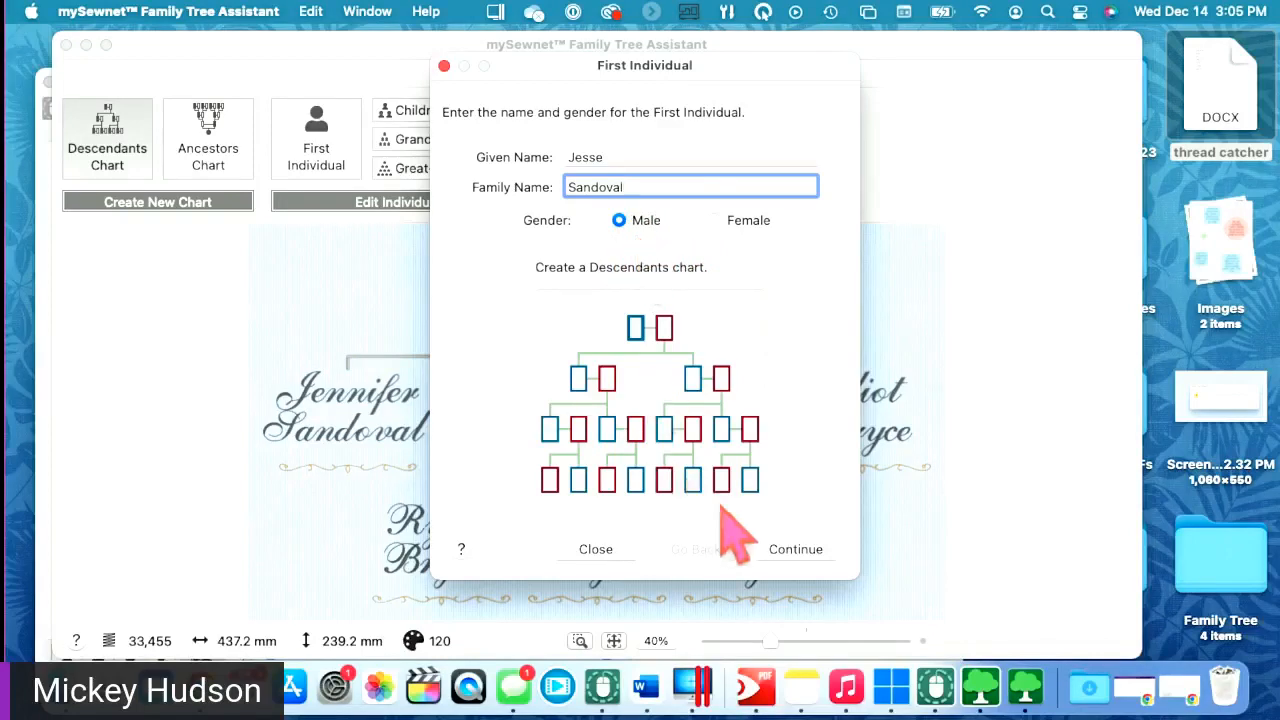
pyautogui.click(797, 550)
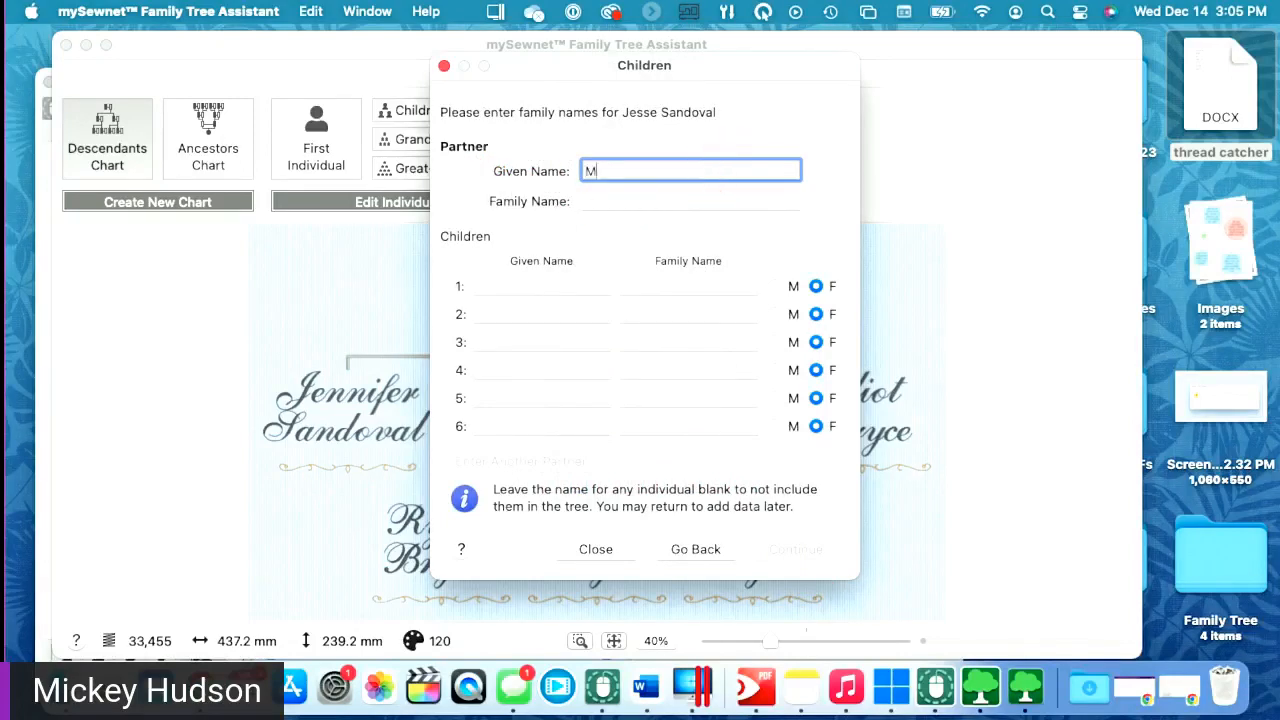
# - Enter the partner's family name and two children's given names, marking the second child male
pyautogui.press('Tab')
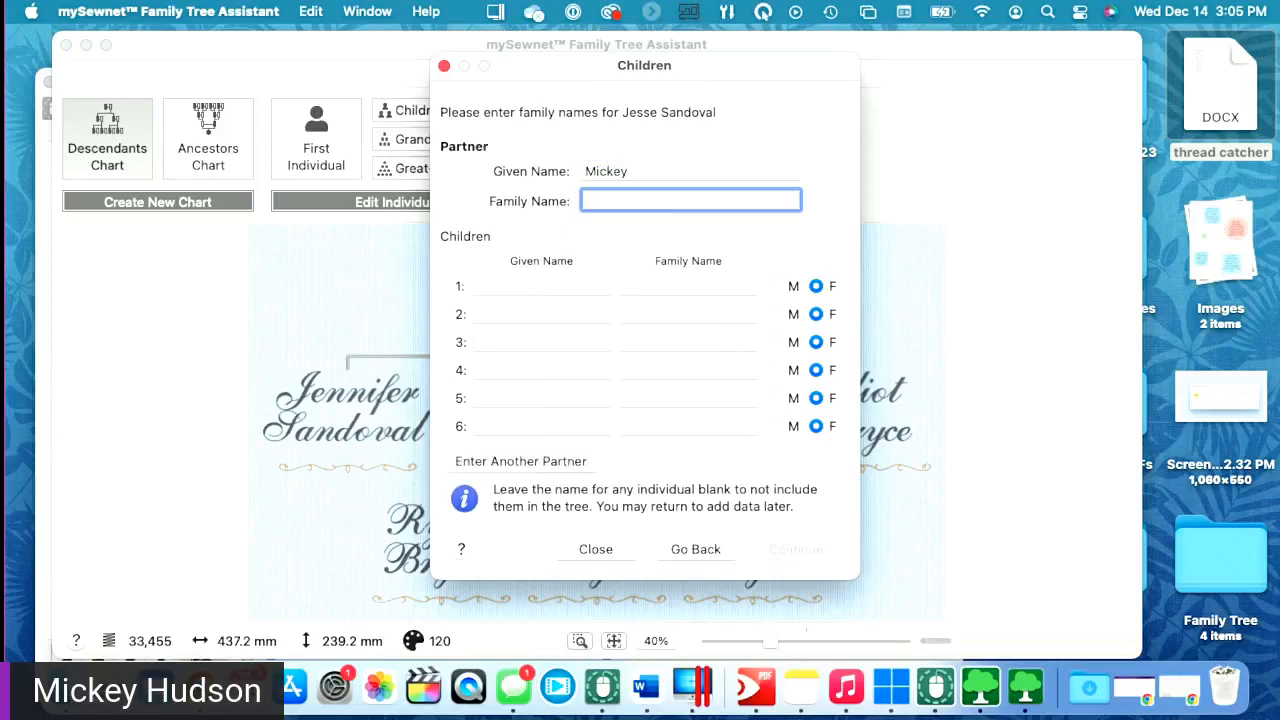
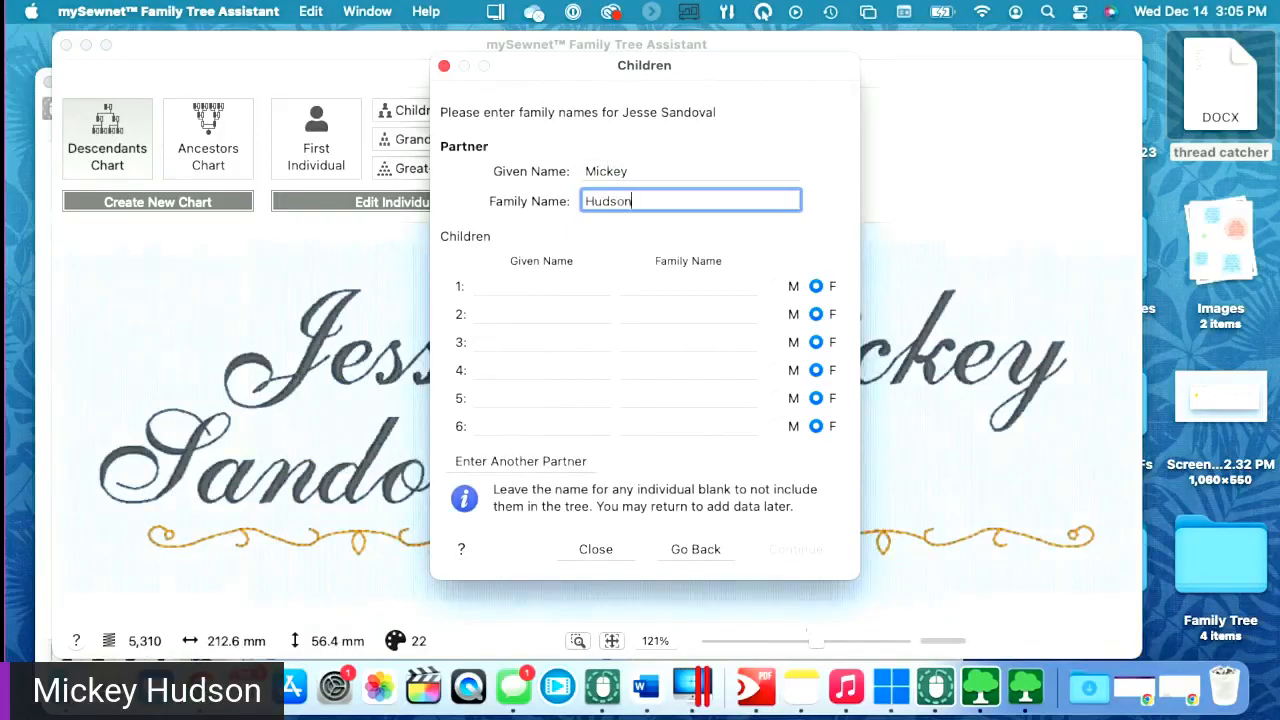
pyautogui.click(541, 284)
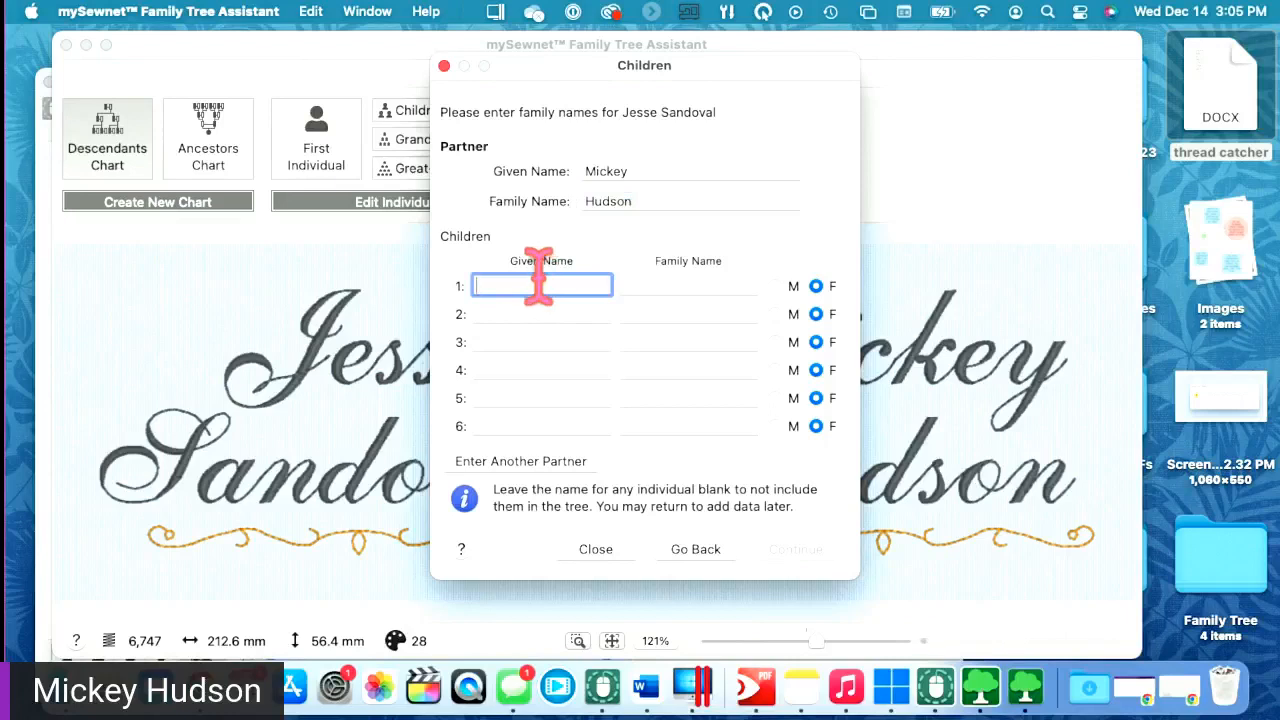
pyautogui.write('Jenn')
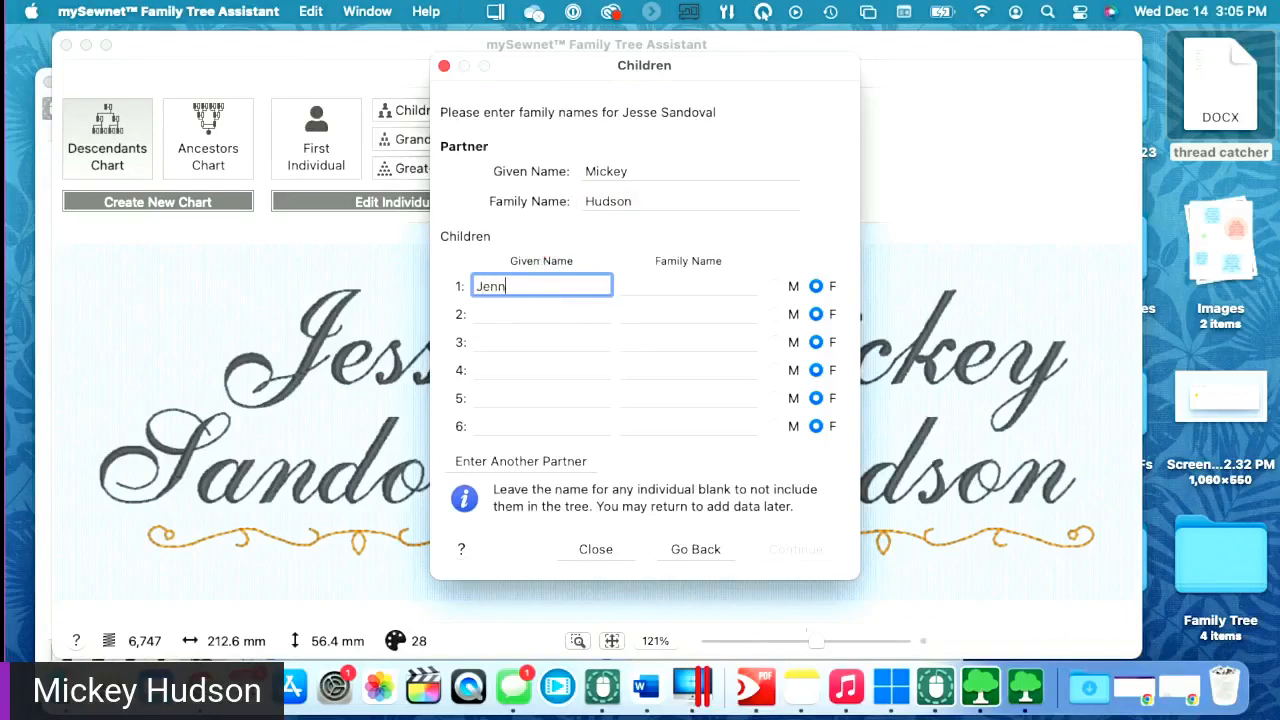
pyautogui.write('ifer')
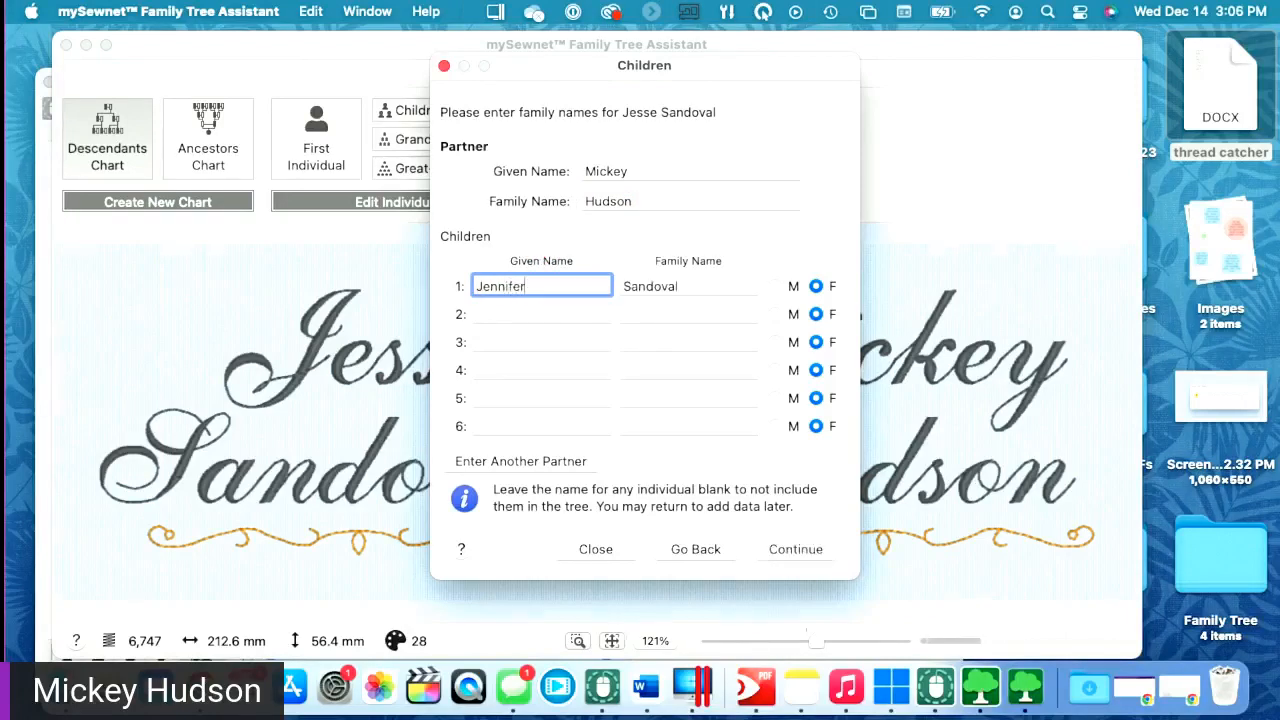
pyautogui.click(515, 314)
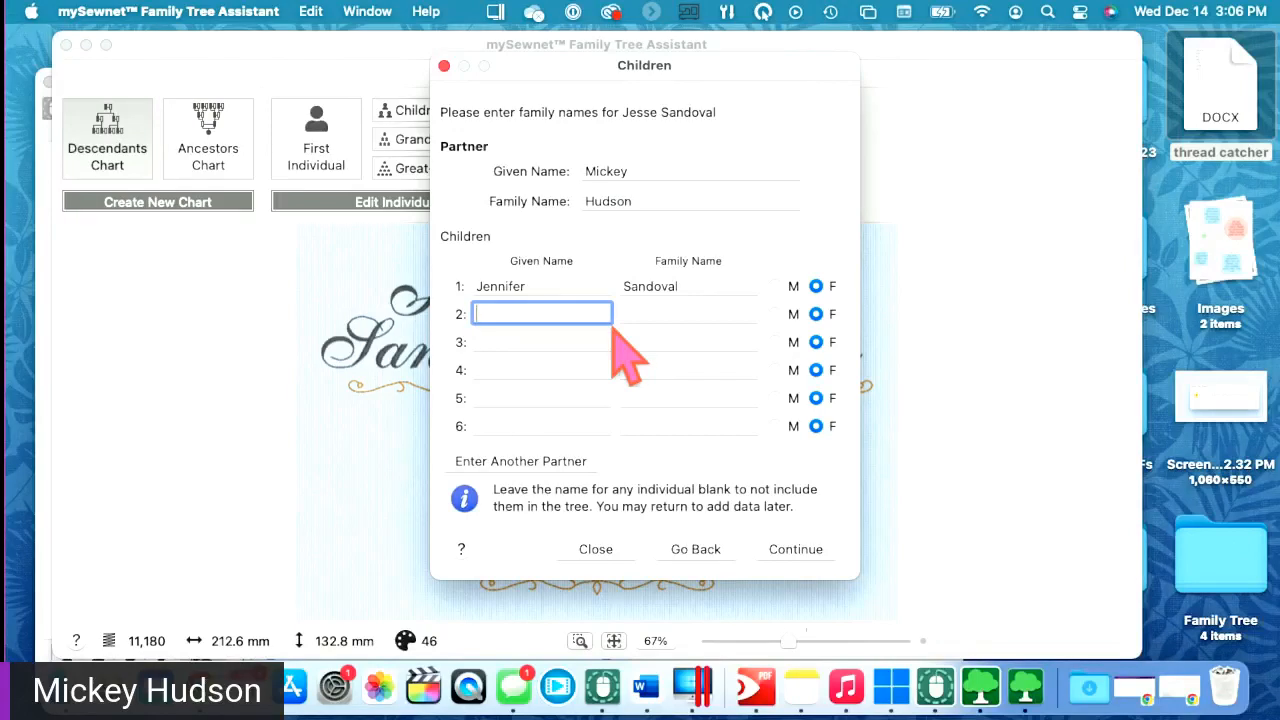
pyautogui.write('Charles')
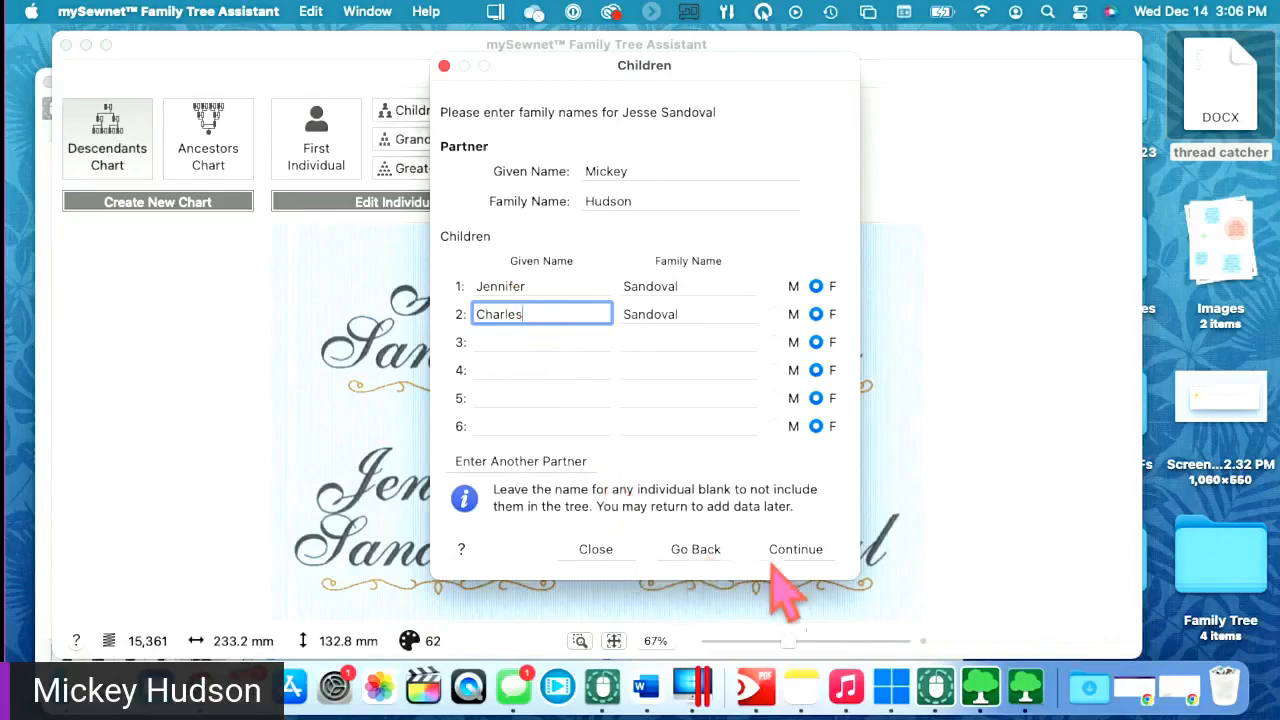
pyautogui.click(790, 314)
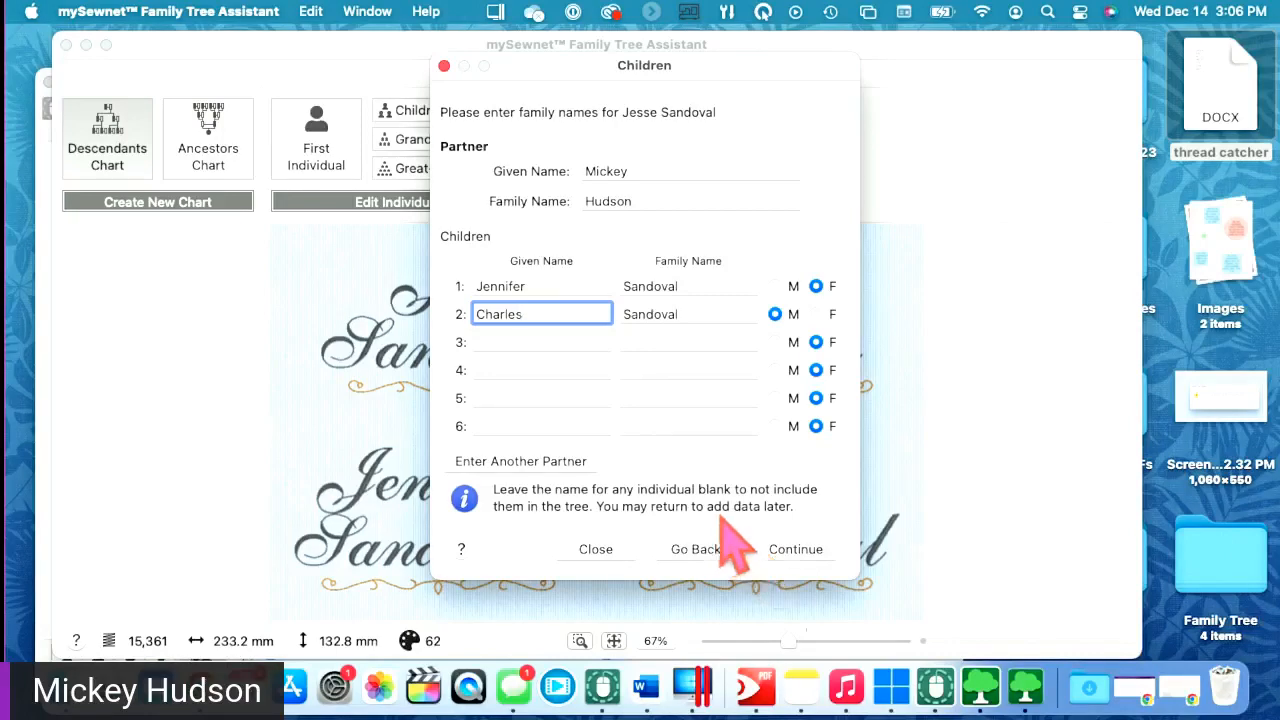
pyautogui.click(788, 553)
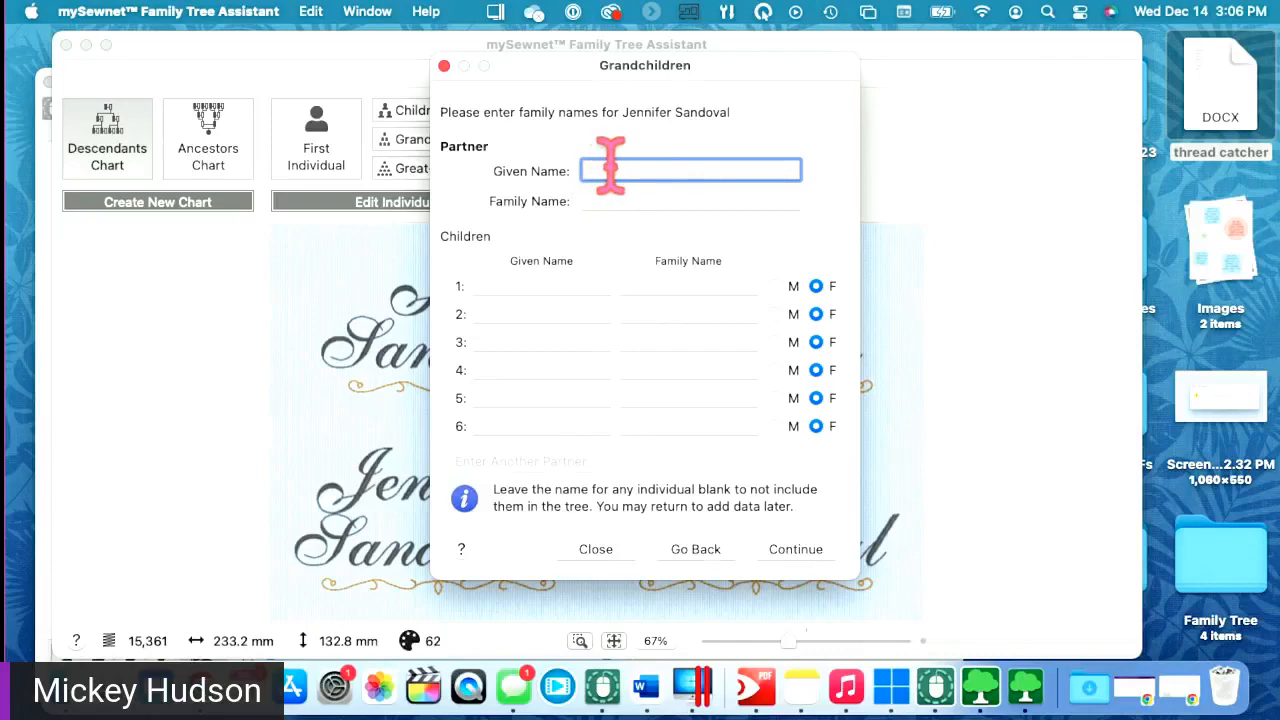
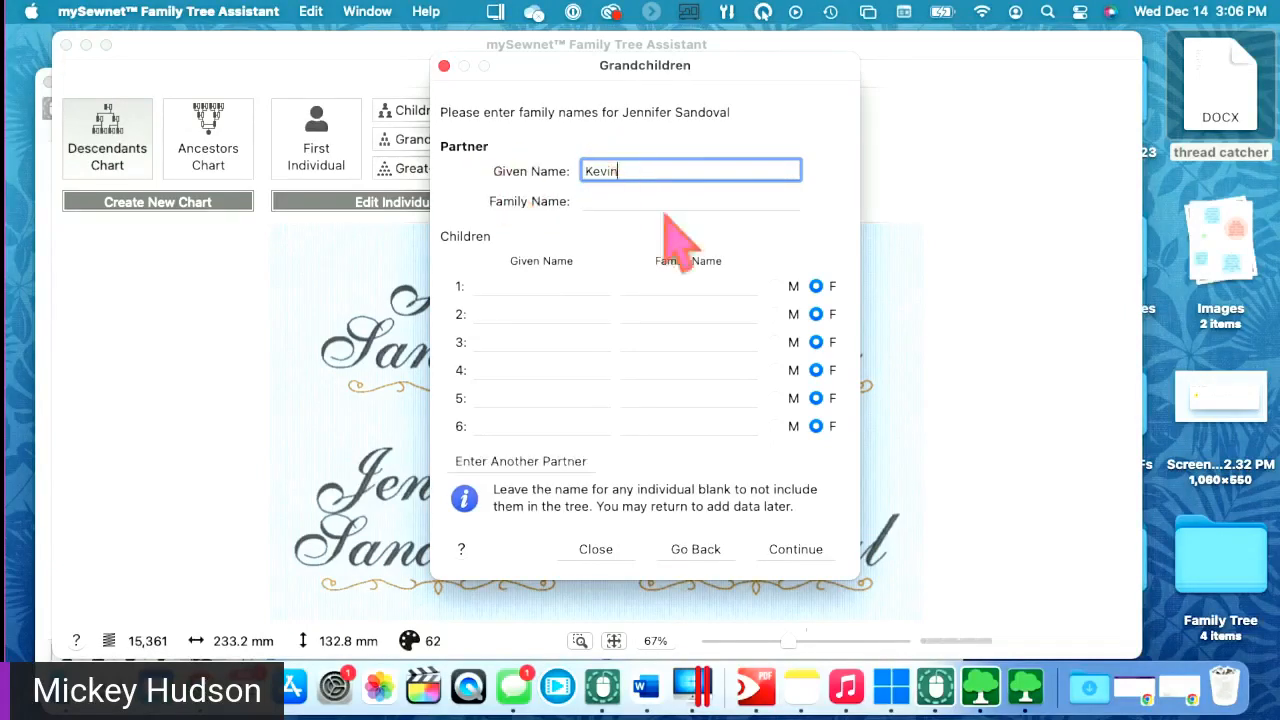
# - Enter the daughter's partner's given and family names
pyautogui.click(606, 201)
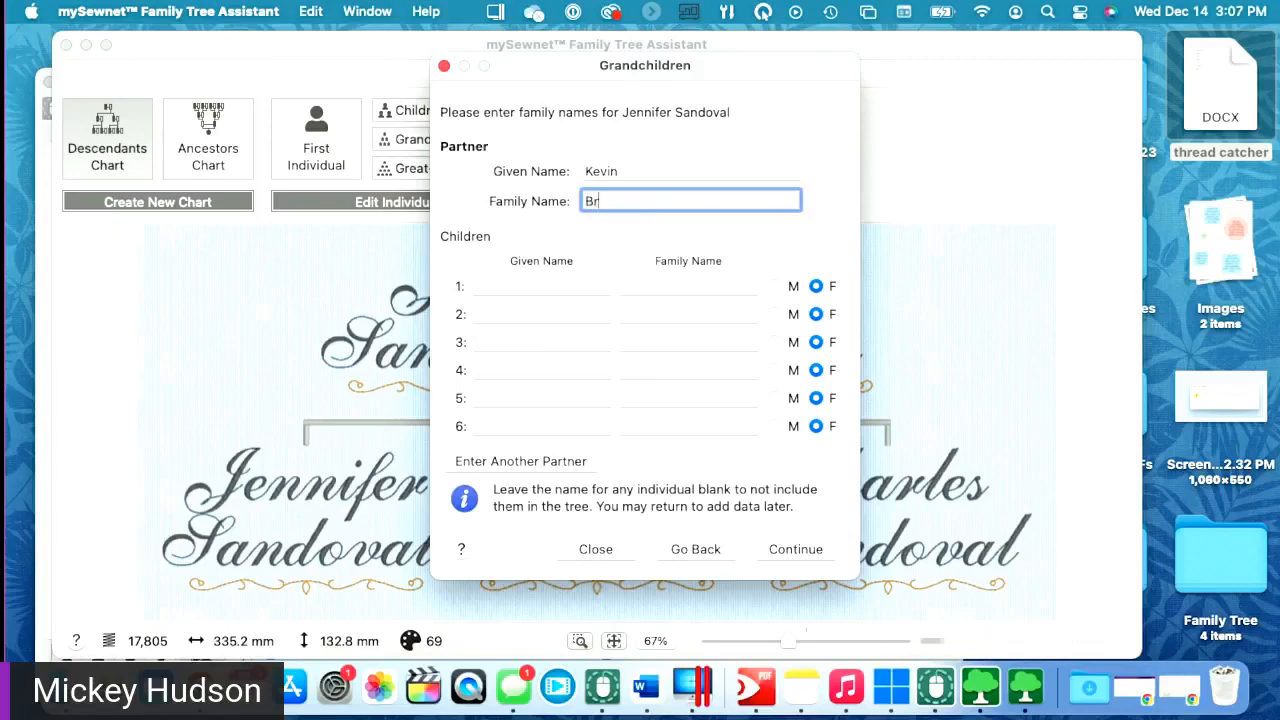
# - Add three grandchildren including 'Bun in the oven', marking the first and third male
pyautogui.click(516, 286)
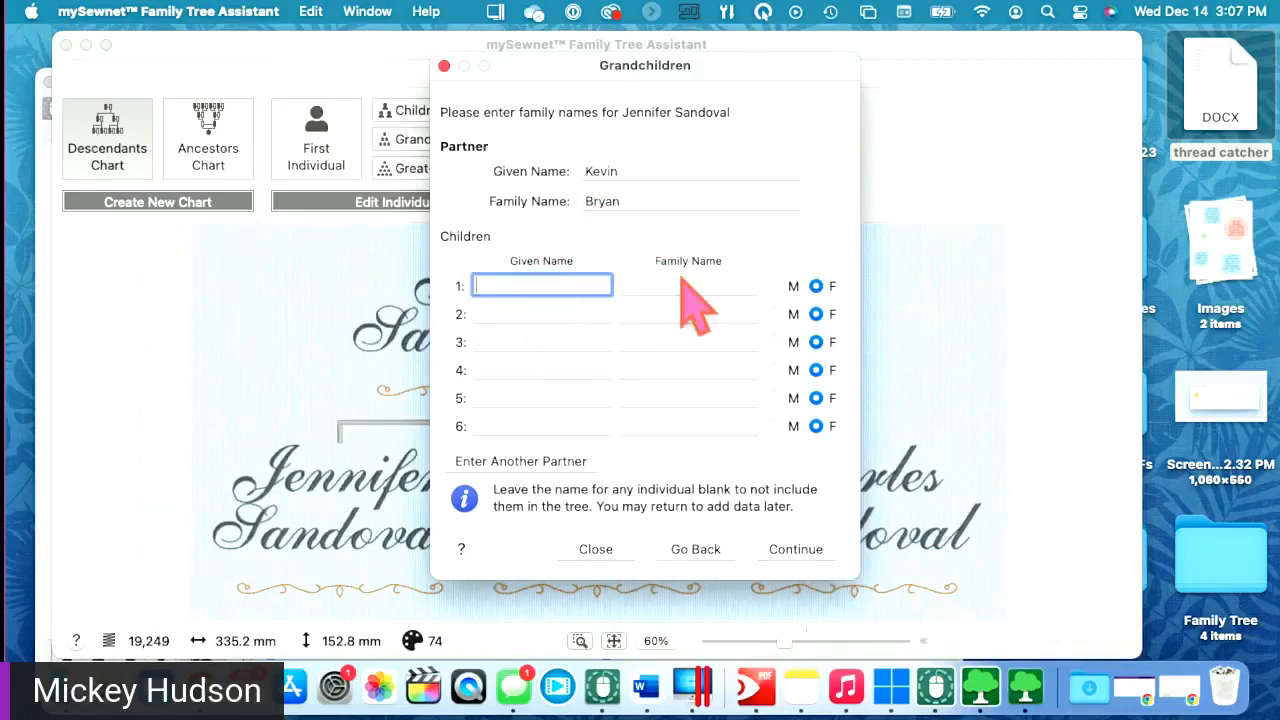
pyautogui.write('Ryder')
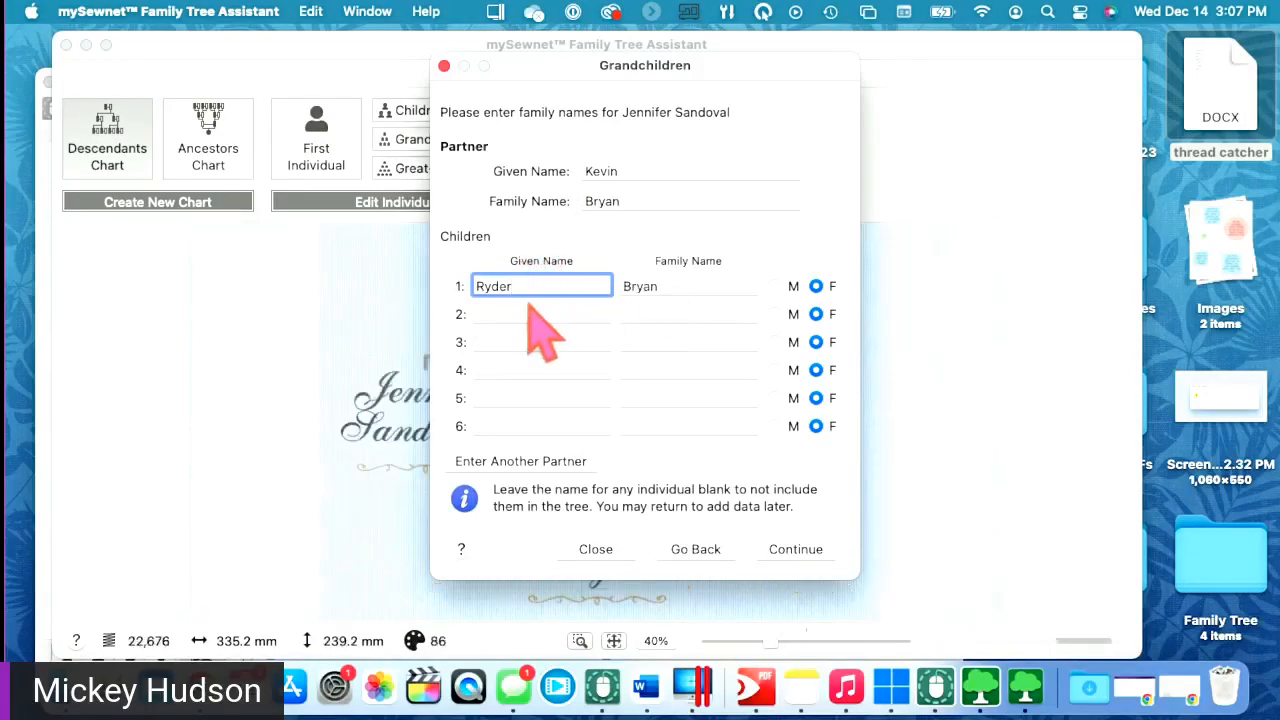
pyautogui.click(500, 314)
pyautogui.write('Lily')
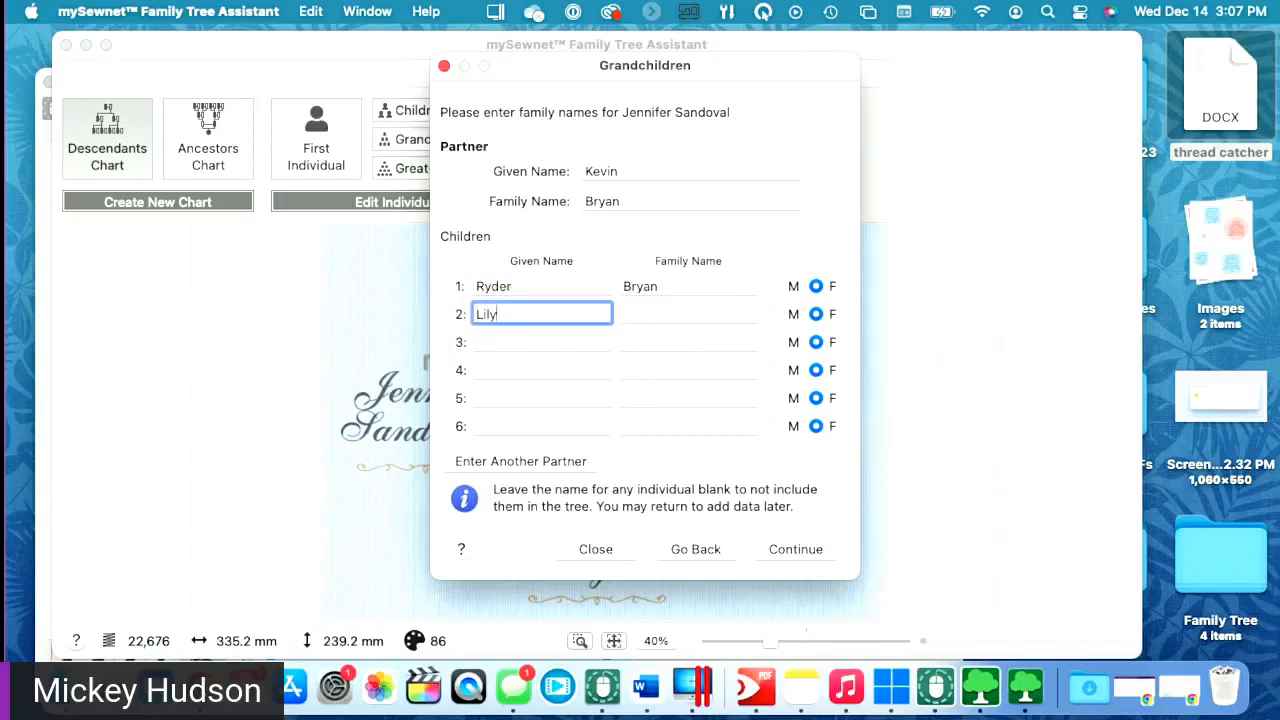
pyautogui.click(499, 342)
pyautogui.write('Bun in the oven')
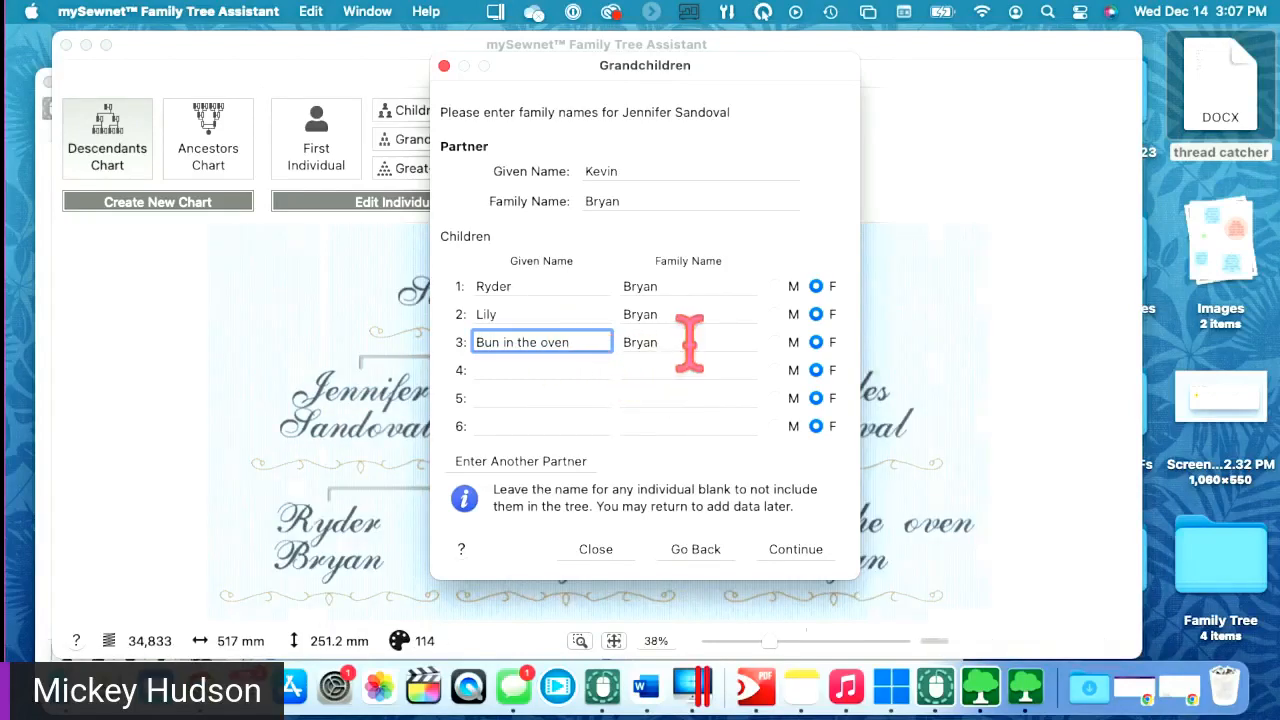
pyautogui.click(776, 286)
pyautogui.click(776, 342)
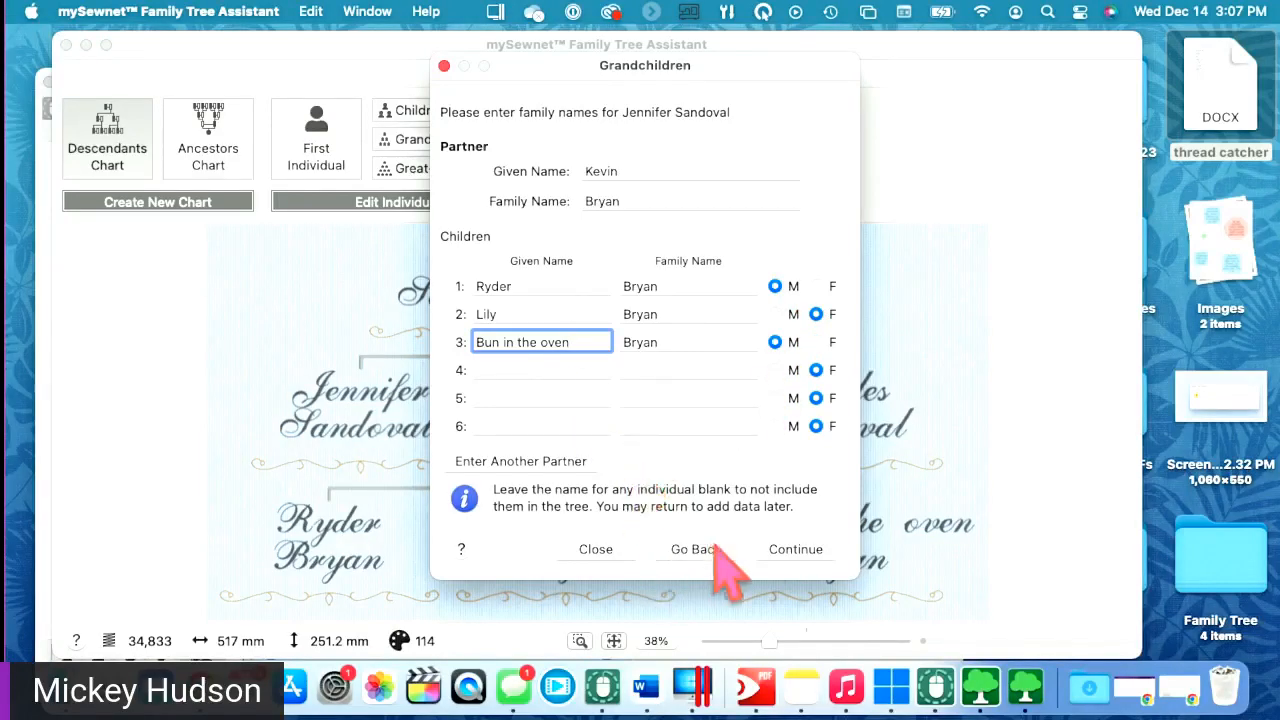
pyautogui.click(797, 553)
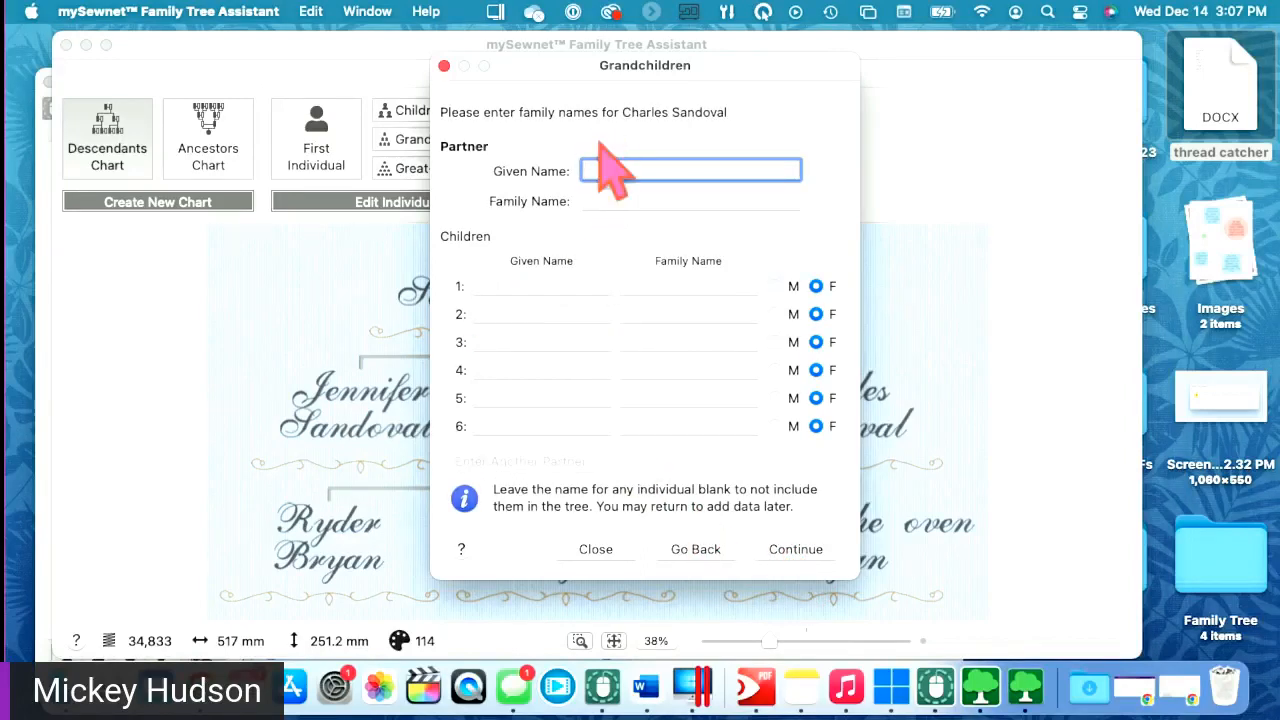
# - Enter the son's partner's given and family names and continue to Great-Grandchildren
pyautogui.click(628, 200)
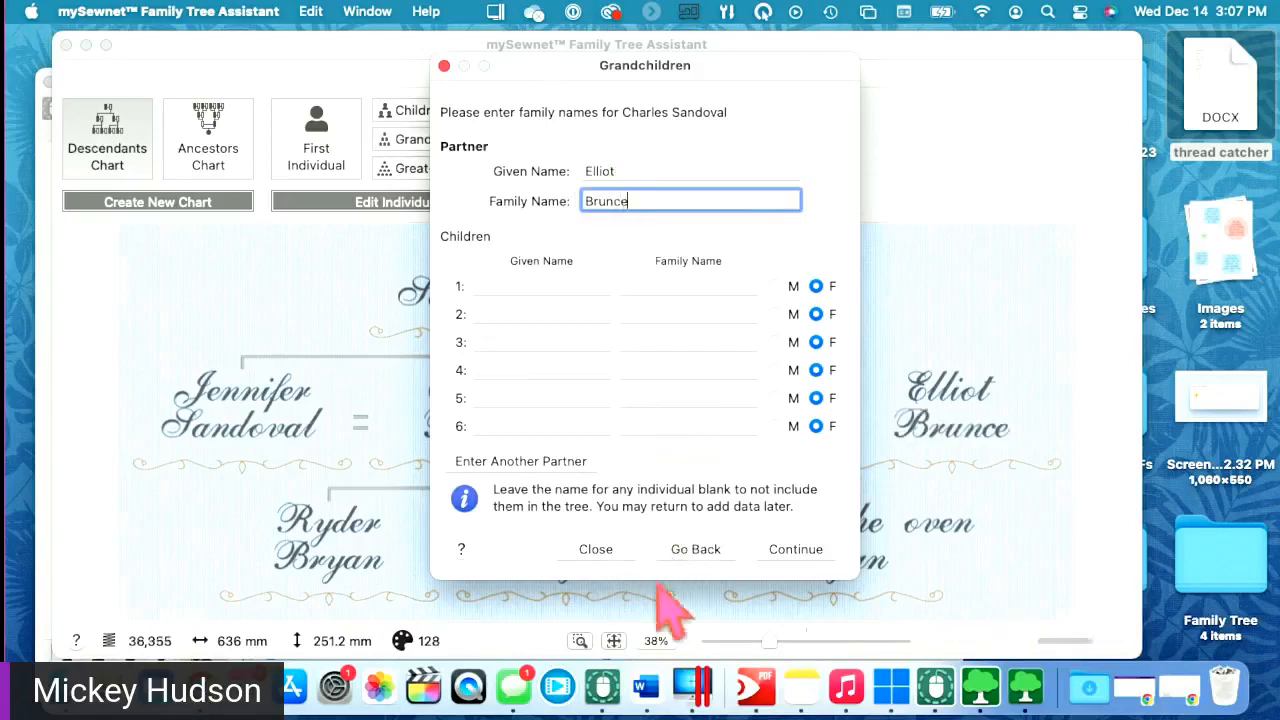
pyautogui.click(772, 550)
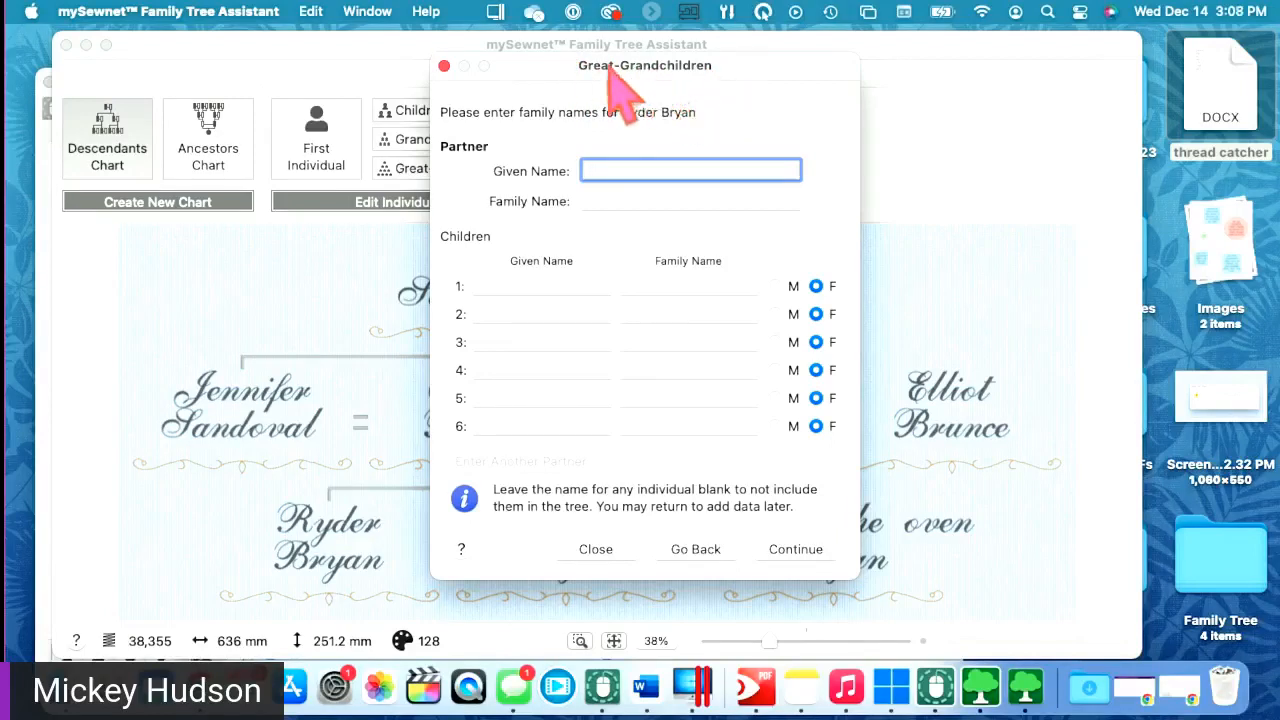
# - Move the Great-Grandchildren form aside to view chart options, then close it without entries
pyautogui.moveTo(556, 64); pyautogui.dragTo(555, 95)
pyautogui.moveTo(760, 94); pyautogui.dragTo(783, 283)
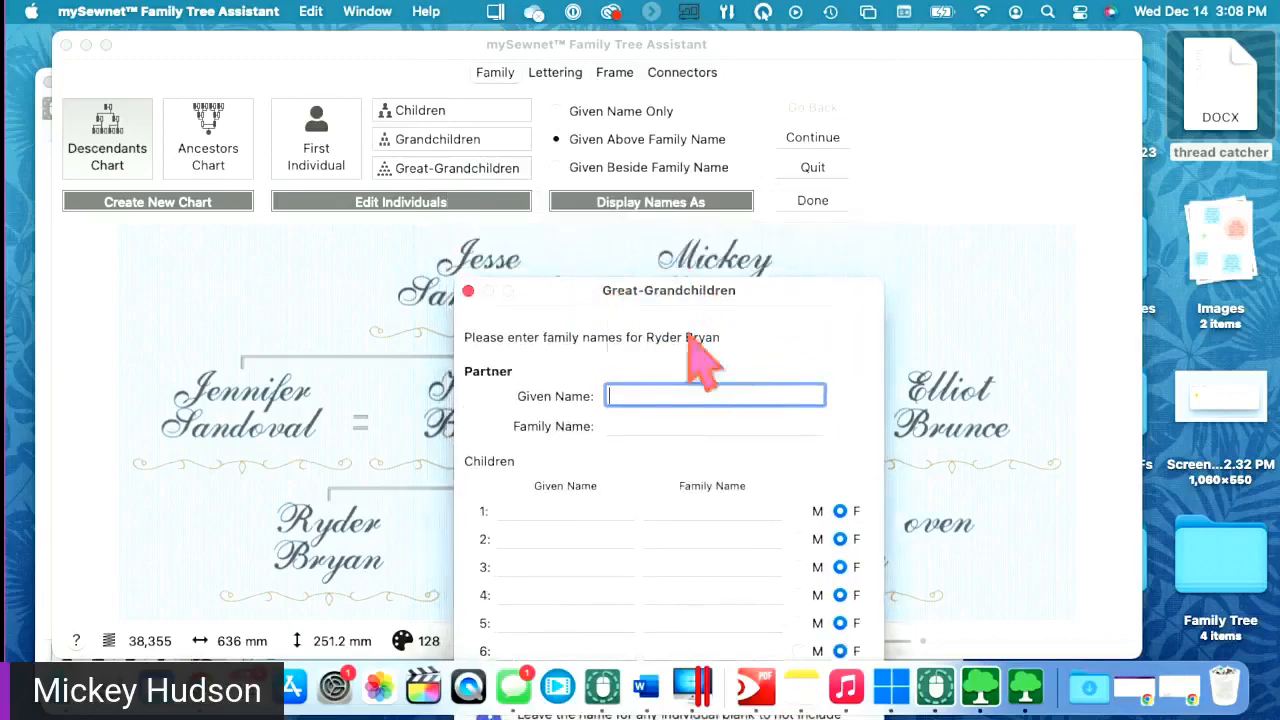
pyautogui.moveTo(776, 288); pyautogui.dragTo(717, 54)
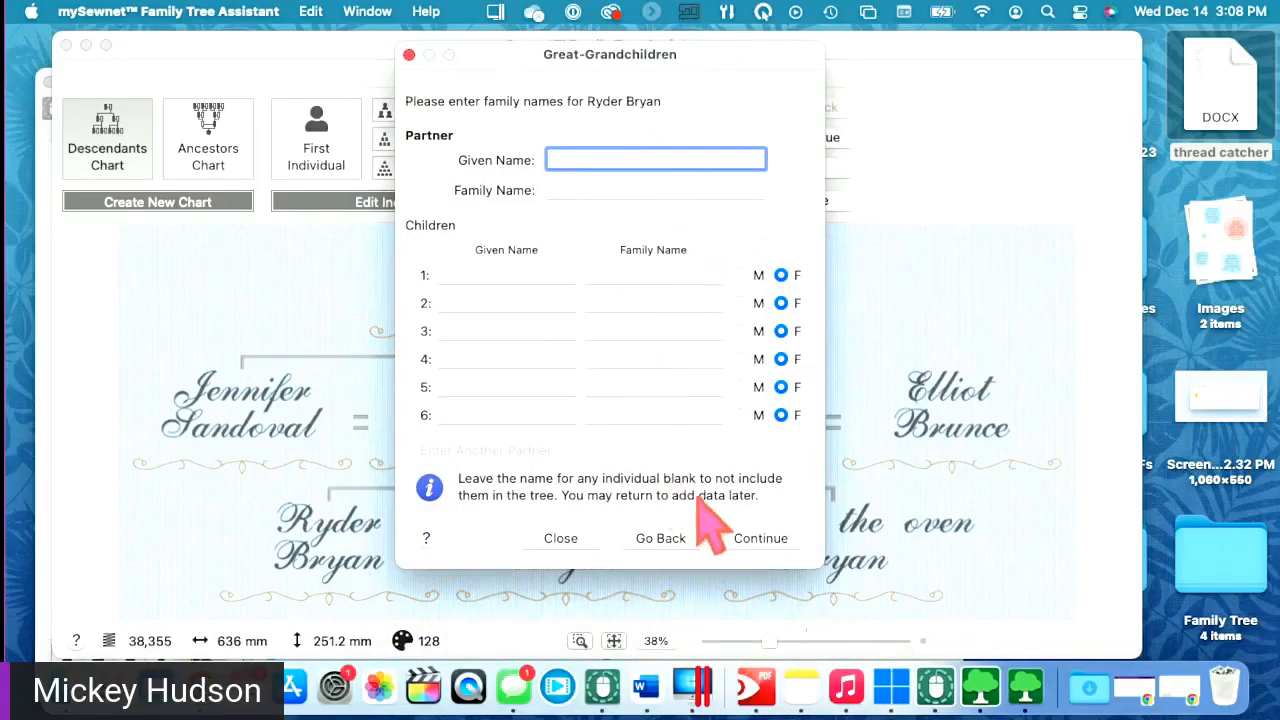
pyautogui.click(561, 538)
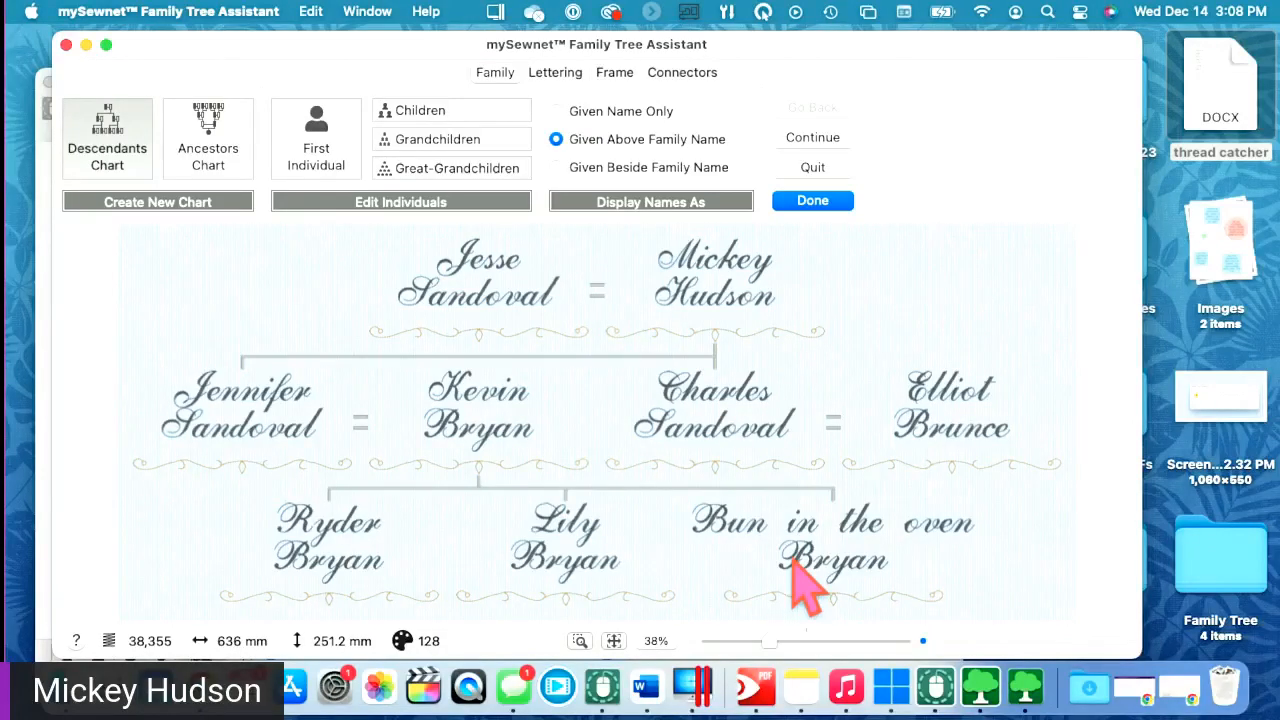
# - Glance at the Lettering tab, return to Family, and open the first couple's Children list
pyautogui.click(556, 78)
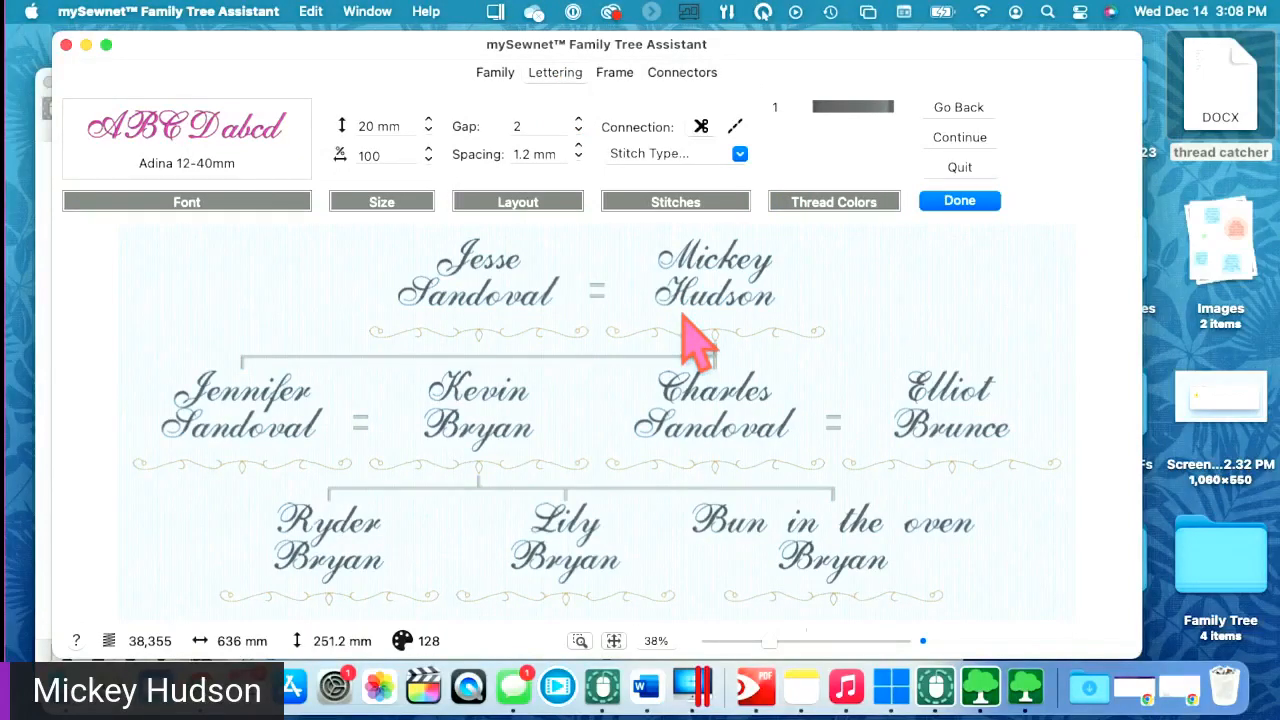
pyautogui.click(497, 78)
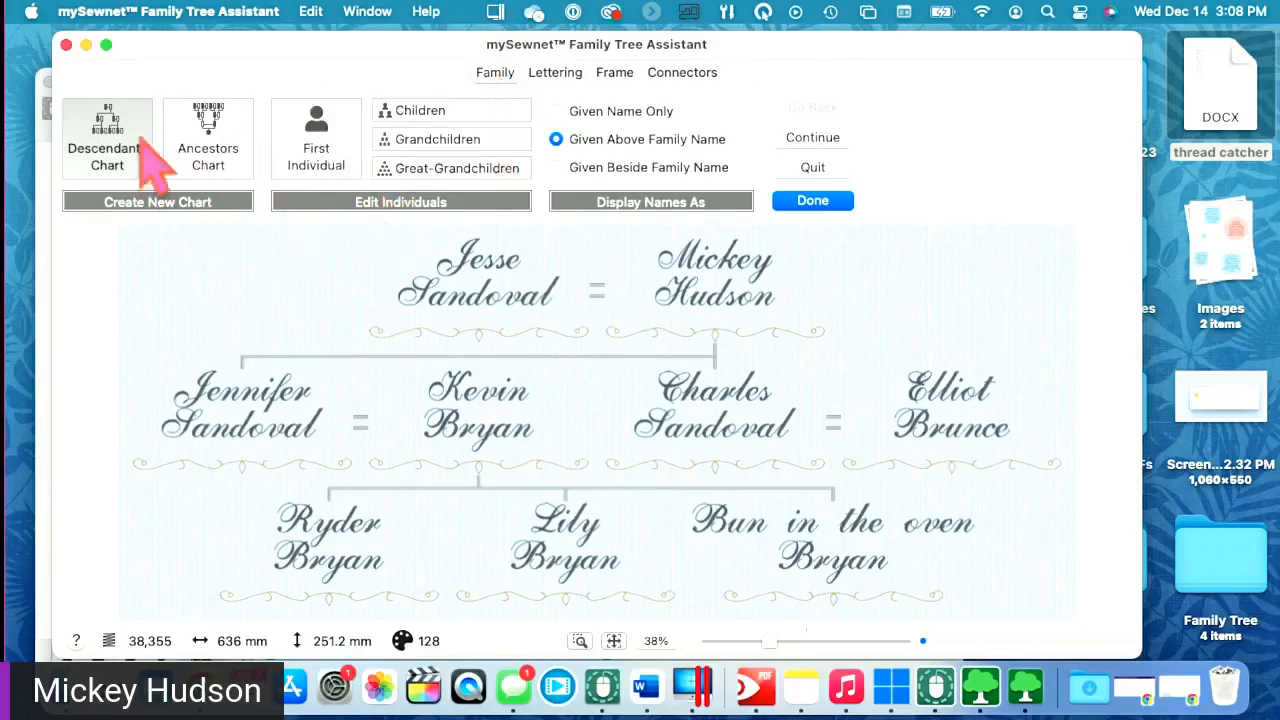
pyautogui.click(449, 112)
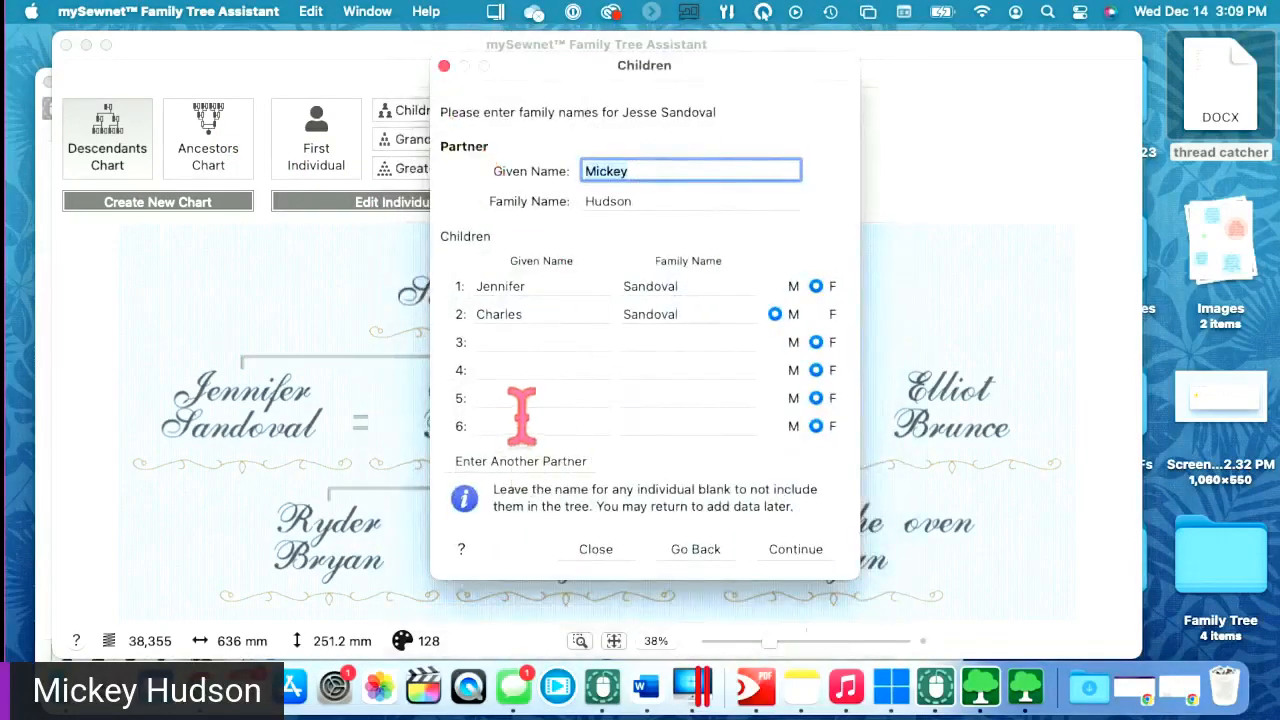
# - Add four more children in rows 3–6, letting Tab auto-fill each family name
pyautogui.click(516, 342)
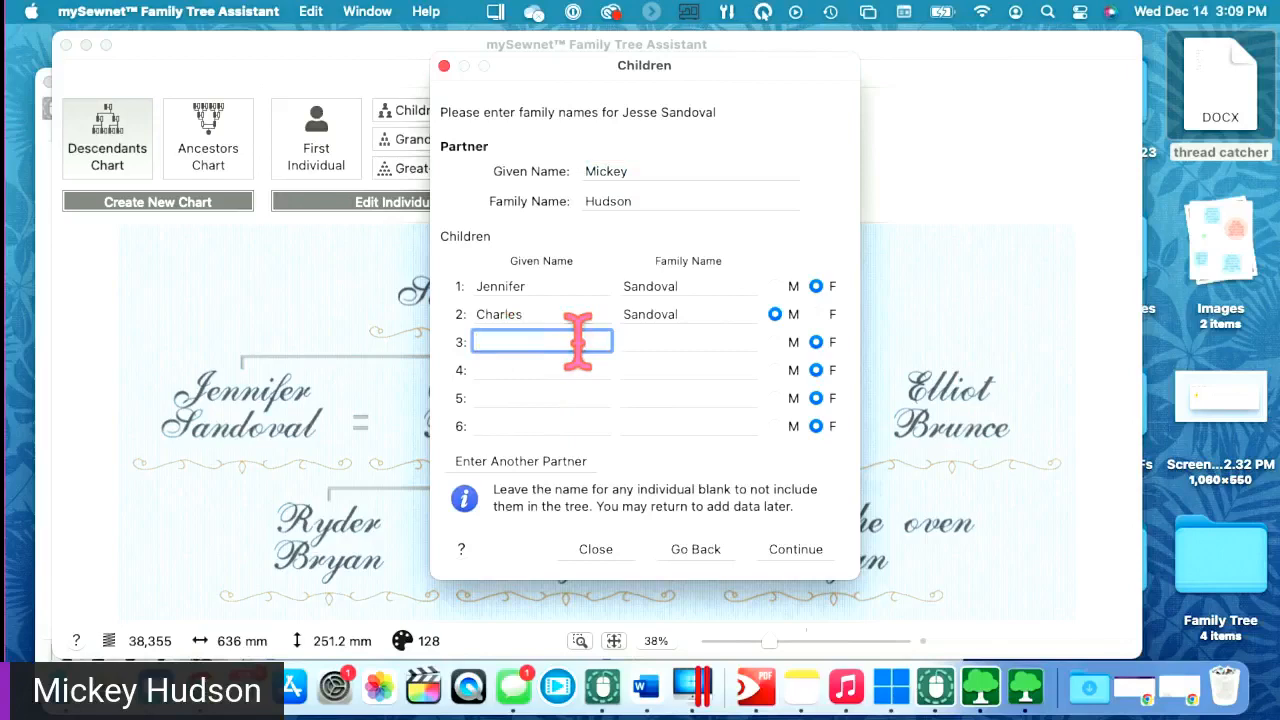
pyautogui.write('Adam')
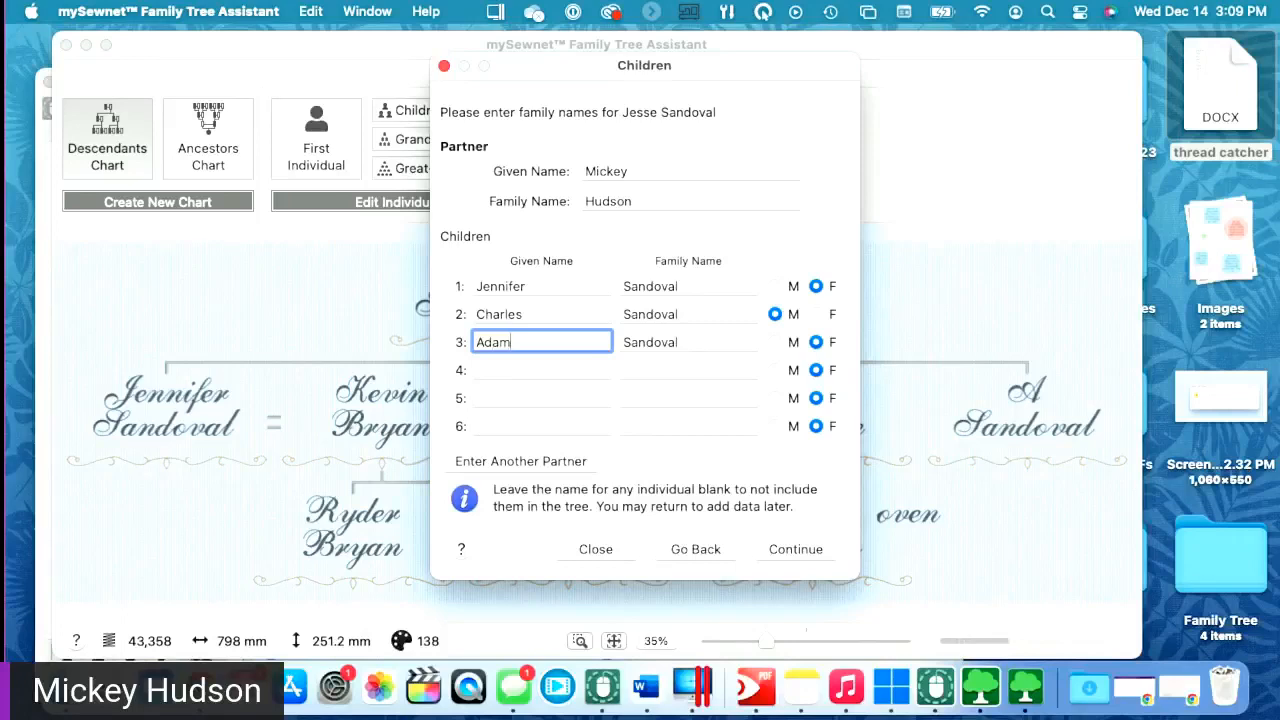
pyautogui.press('Tab')
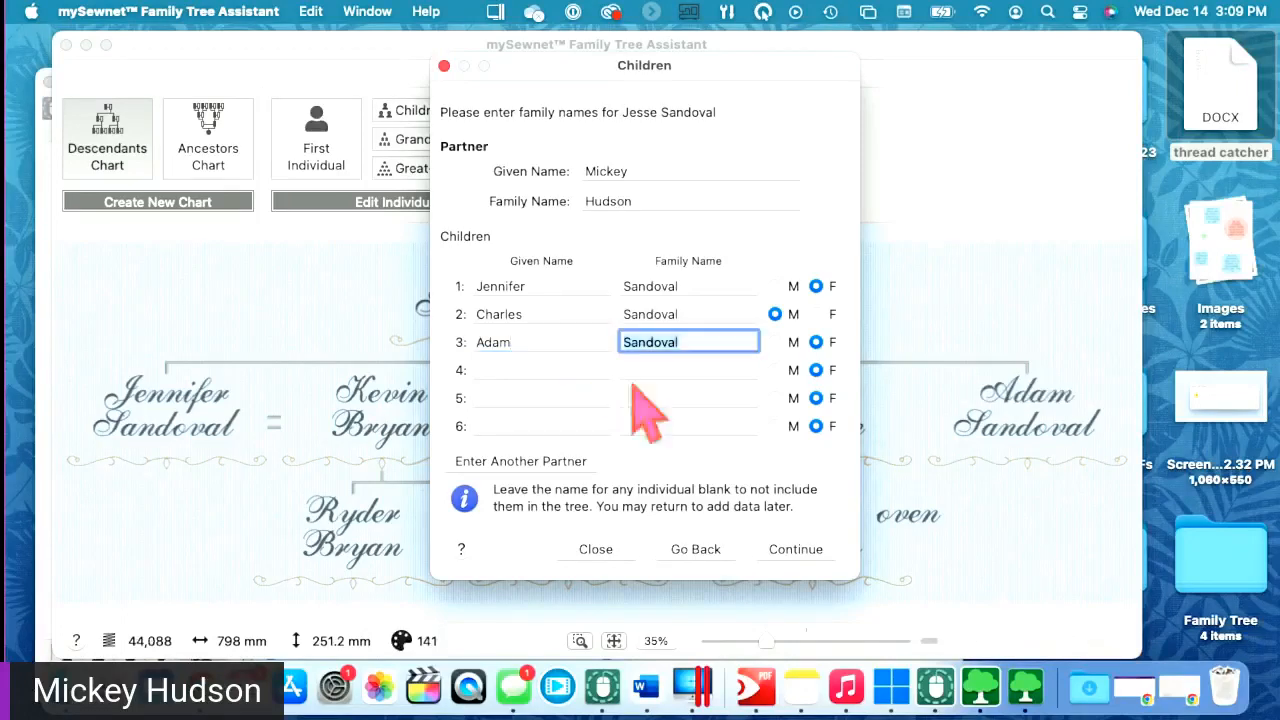
pyautogui.press('Tab')
pyautogui.write('Ba')
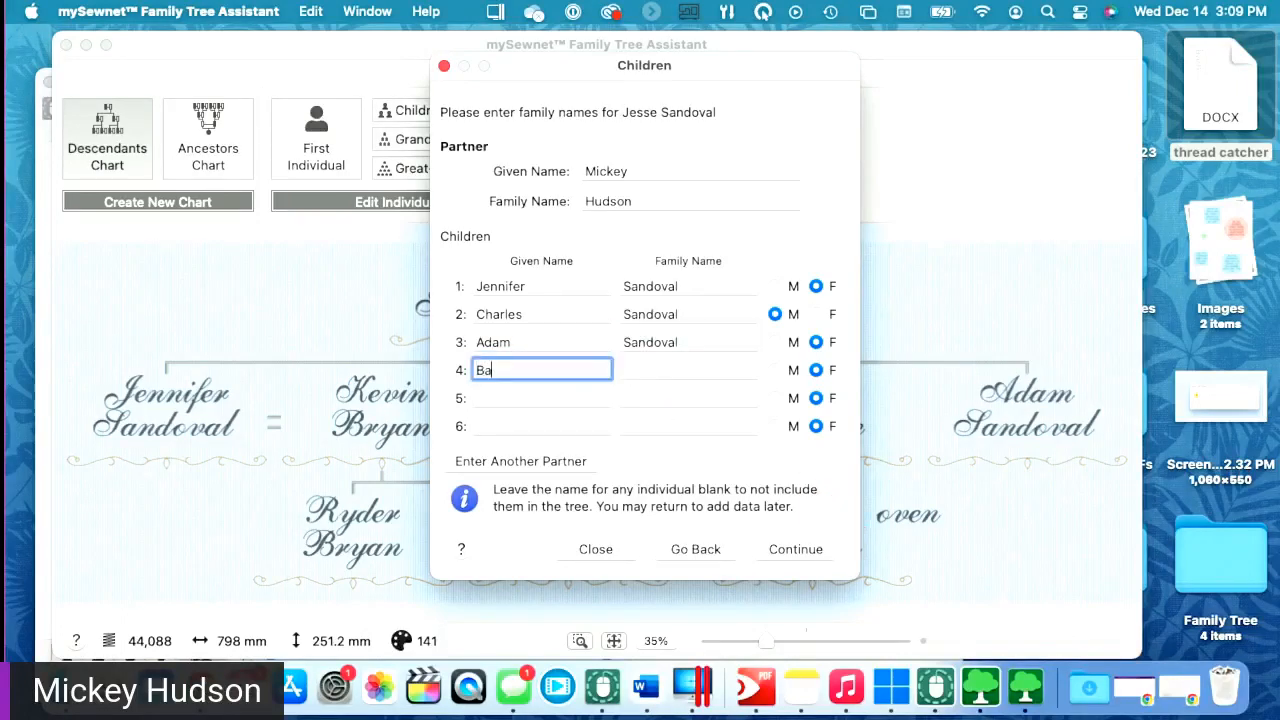
pyautogui.press('Tab')
pyautogui.press('Tab')
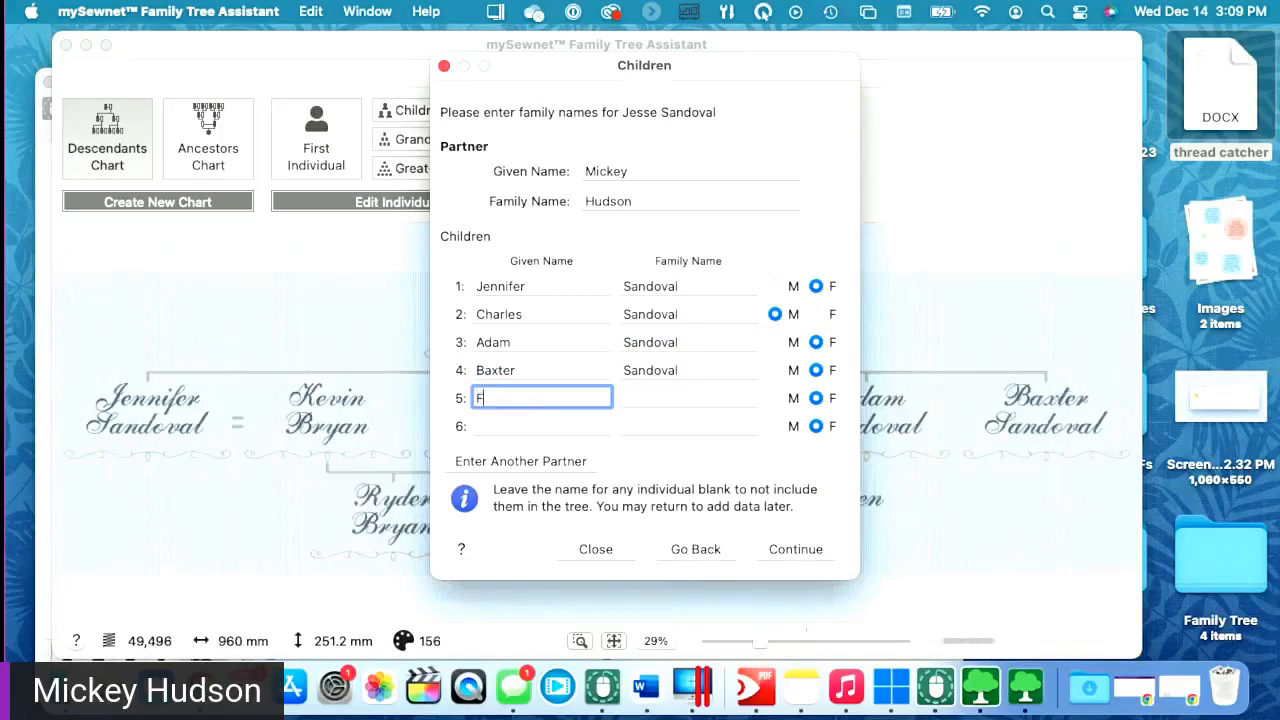
pyautogui.press('Tab')
pyautogui.press('Tab')
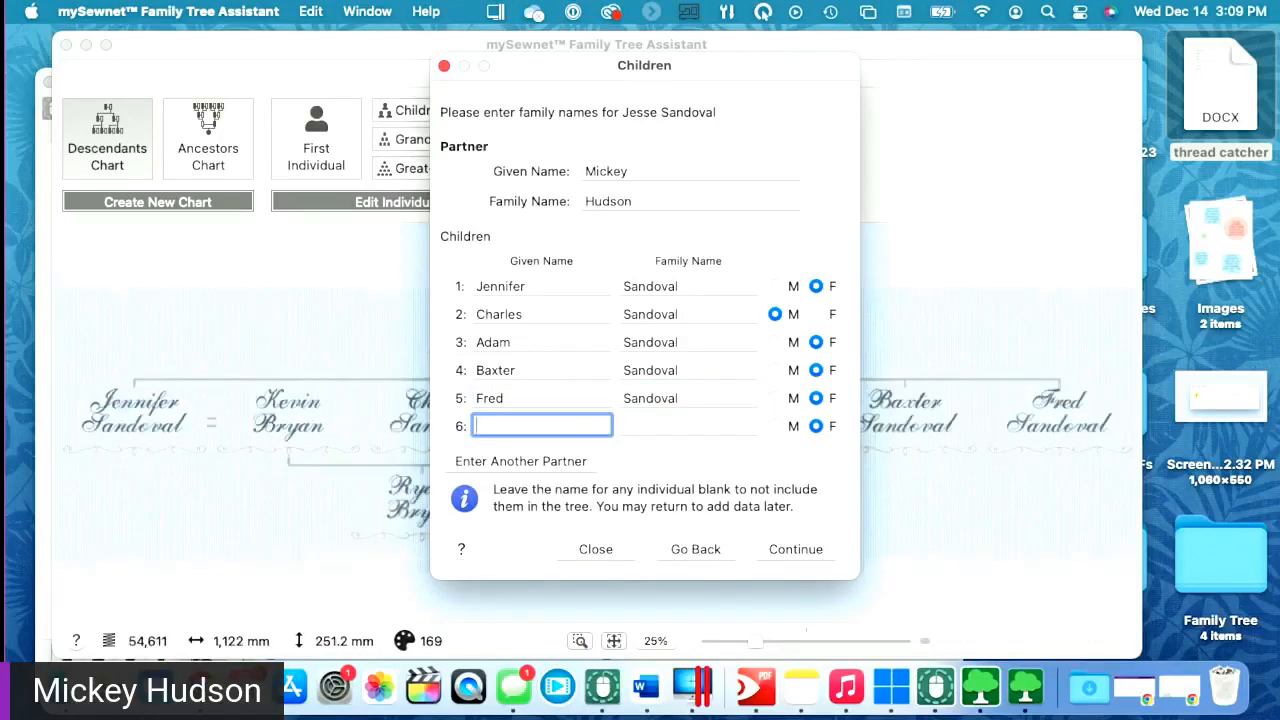
pyautogui.write('Alastar')
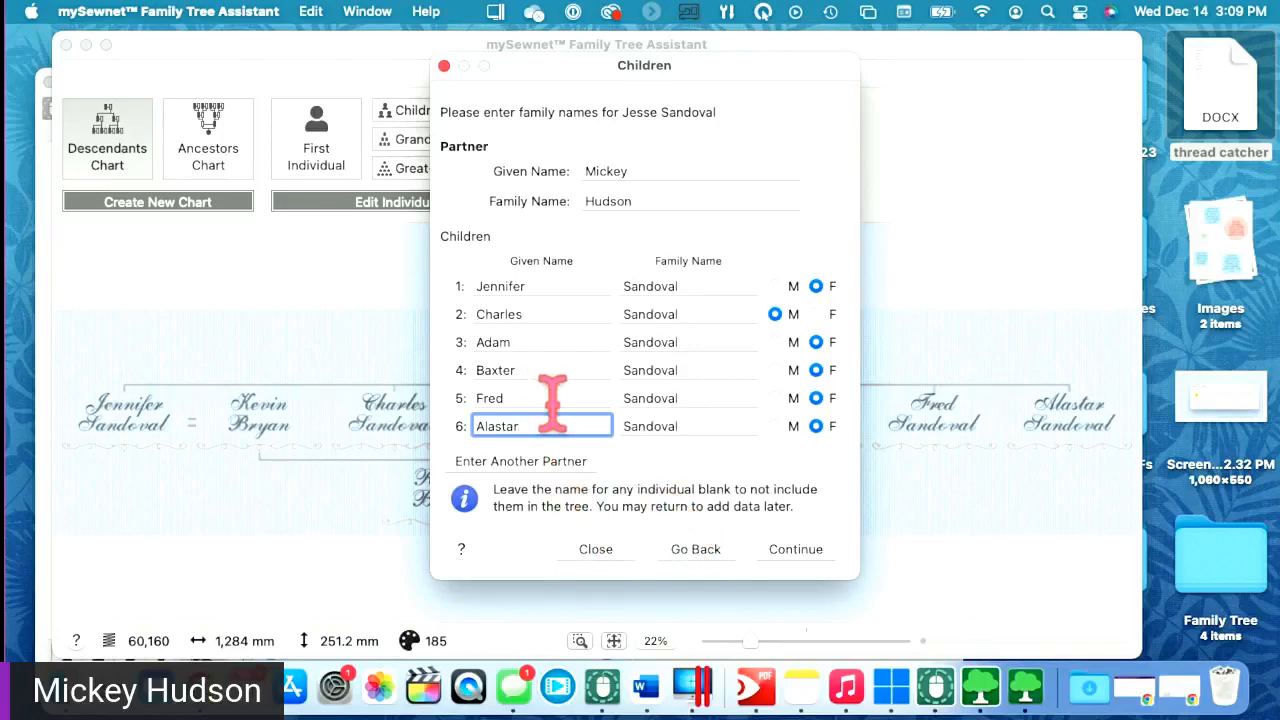
# - Delete the given names of children six, five, four and three, leaving two children
pyautogui.doubleClick(541, 426)
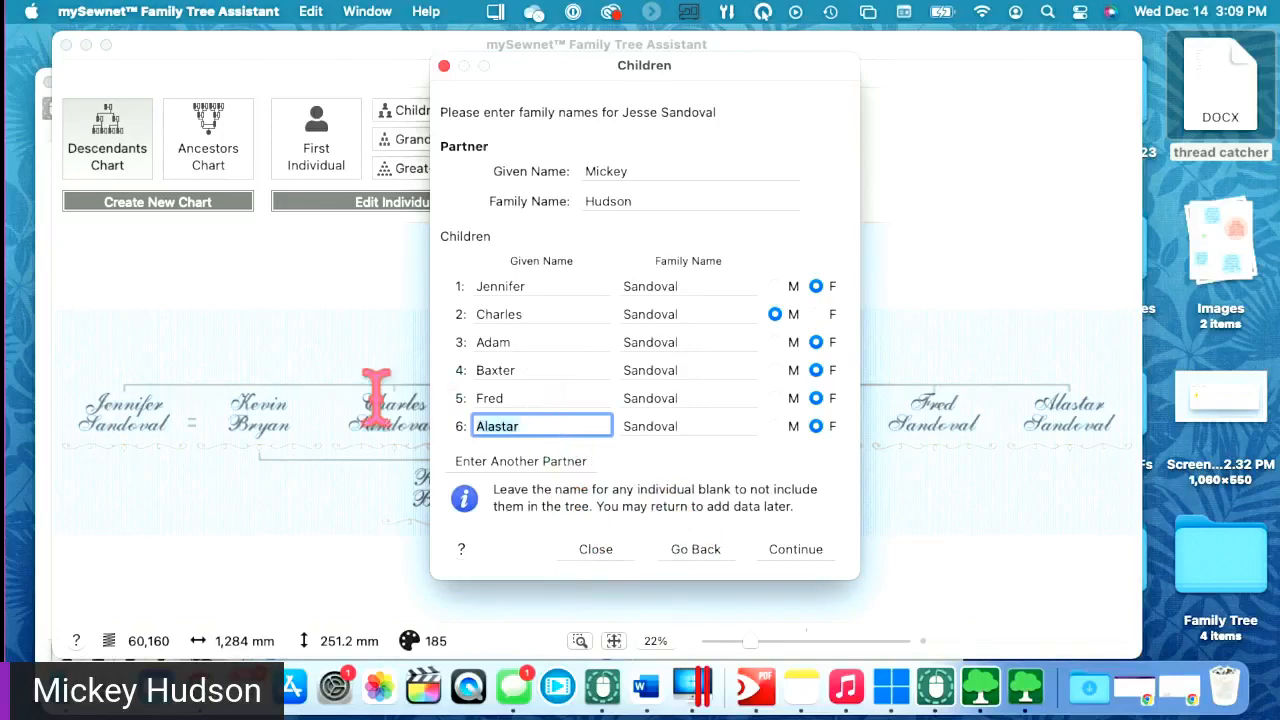
pyautogui.press('BackSpace')
pyautogui.doubleClick(566, 394)
pyautogui.write('Fre')
pyautogui.press('BackSpace')
pyautogui.press('BackSpace')
pyautogui.press('BackSpace')
pyautogui.doubleClick(531, 368)
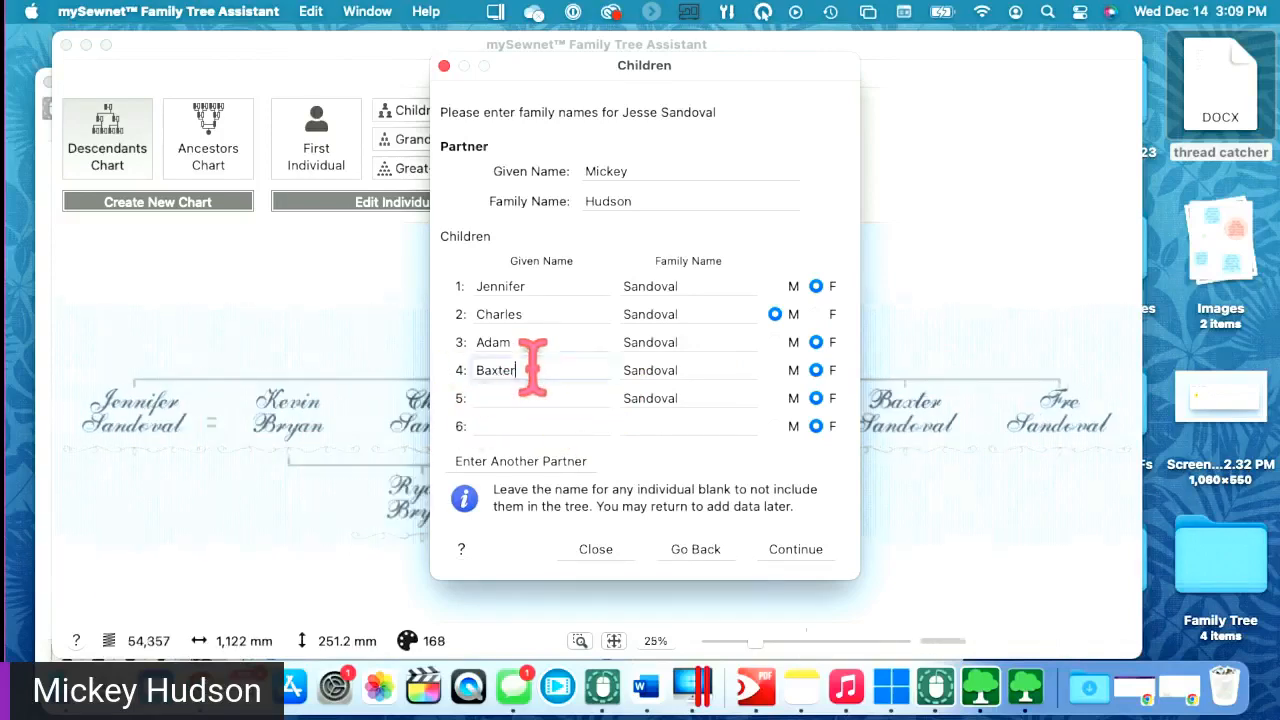
pyautogui.press('BackSpace')
pyautogui.doubleClick(530, 342)
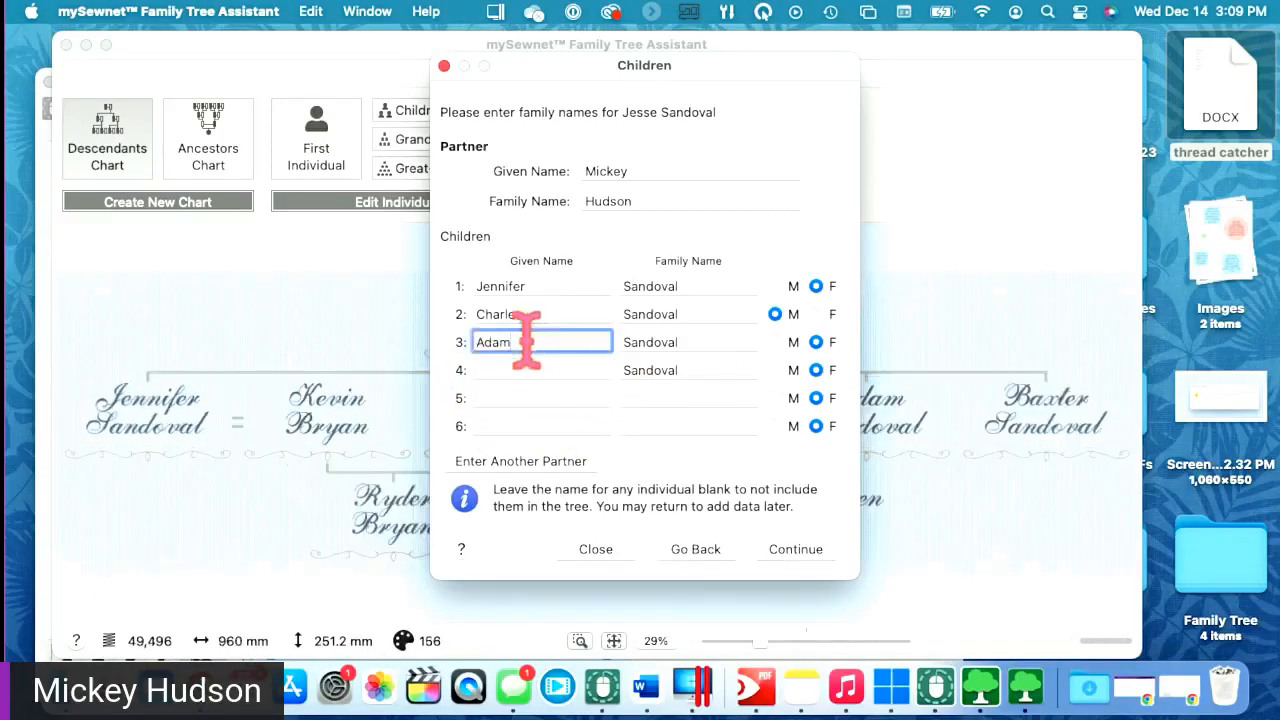
pyautogui.press('BackSpace')
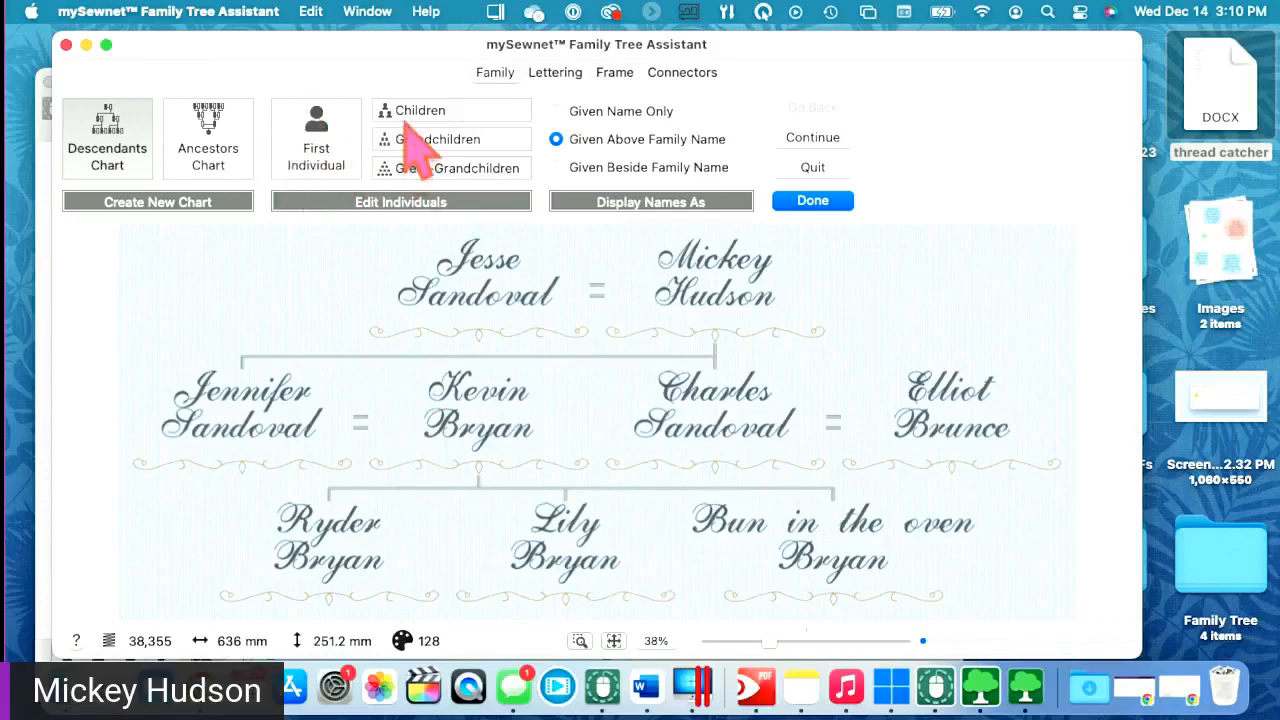
pyautogui.click(312, 150)
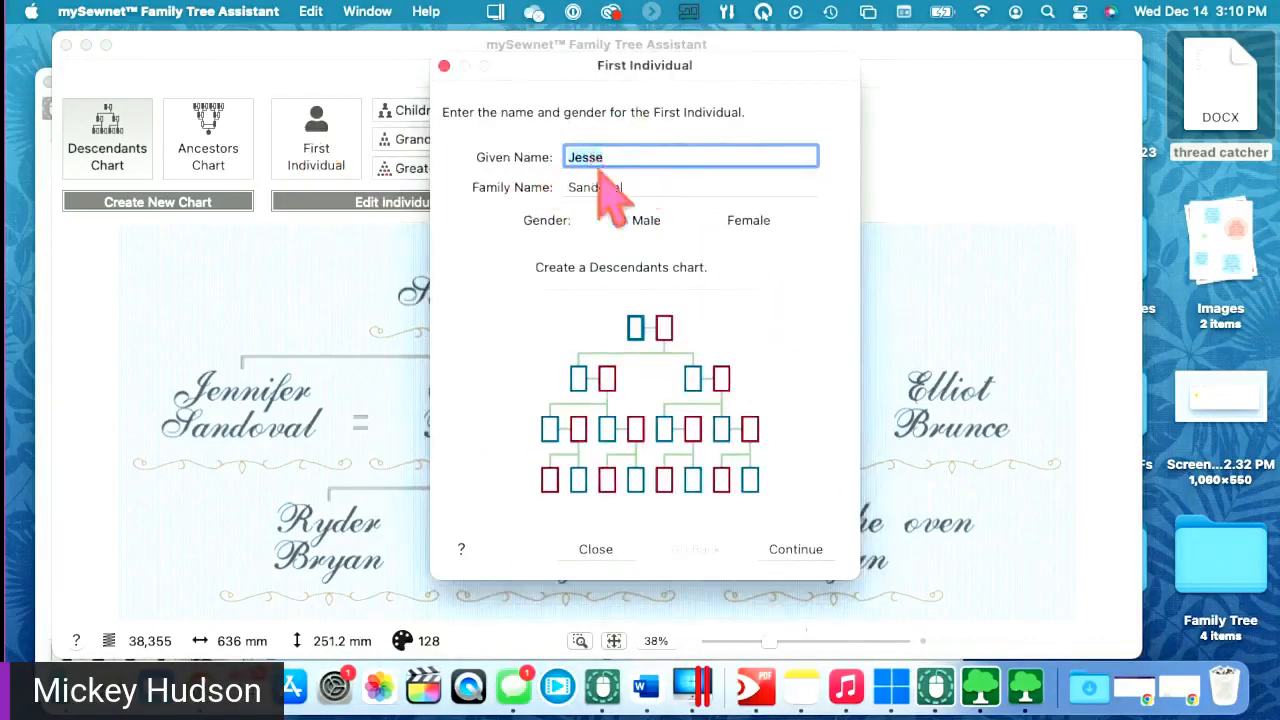
pyautogui.click(594, 548)
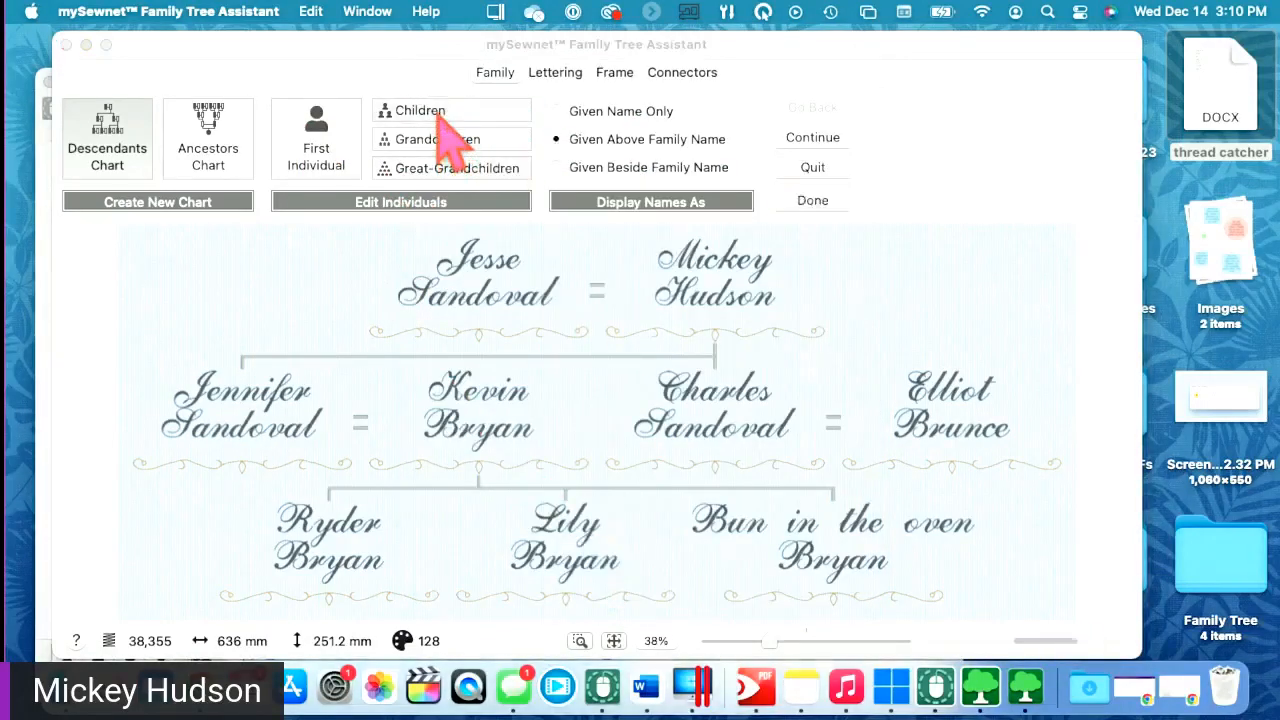
pyautogui.click(440, 114)
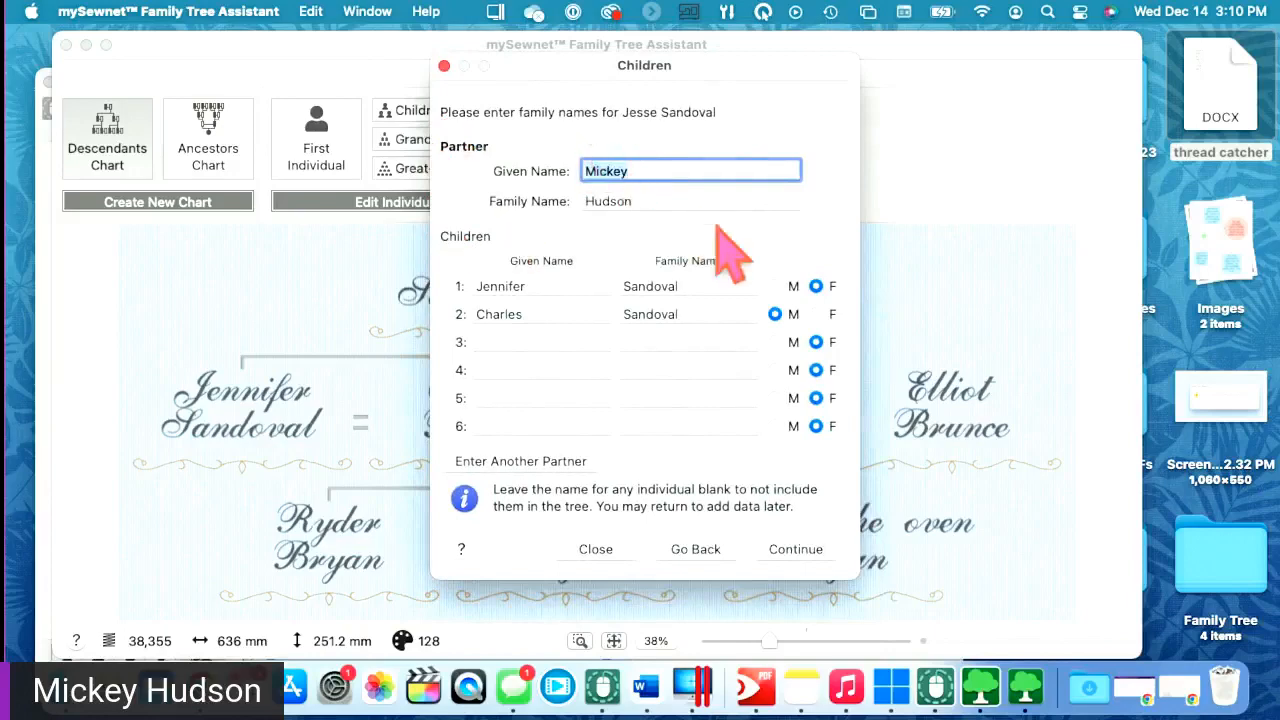
pyautogui.click(444, 67)
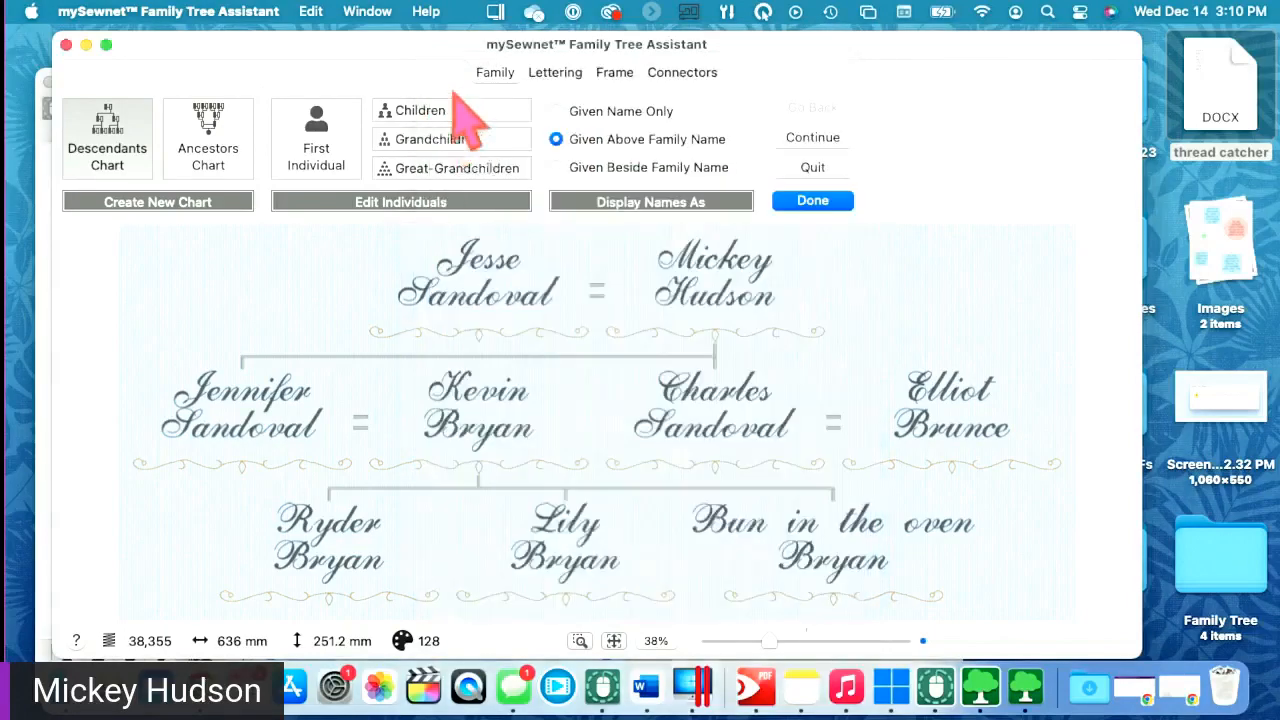
pyautogui.click(440, 140)
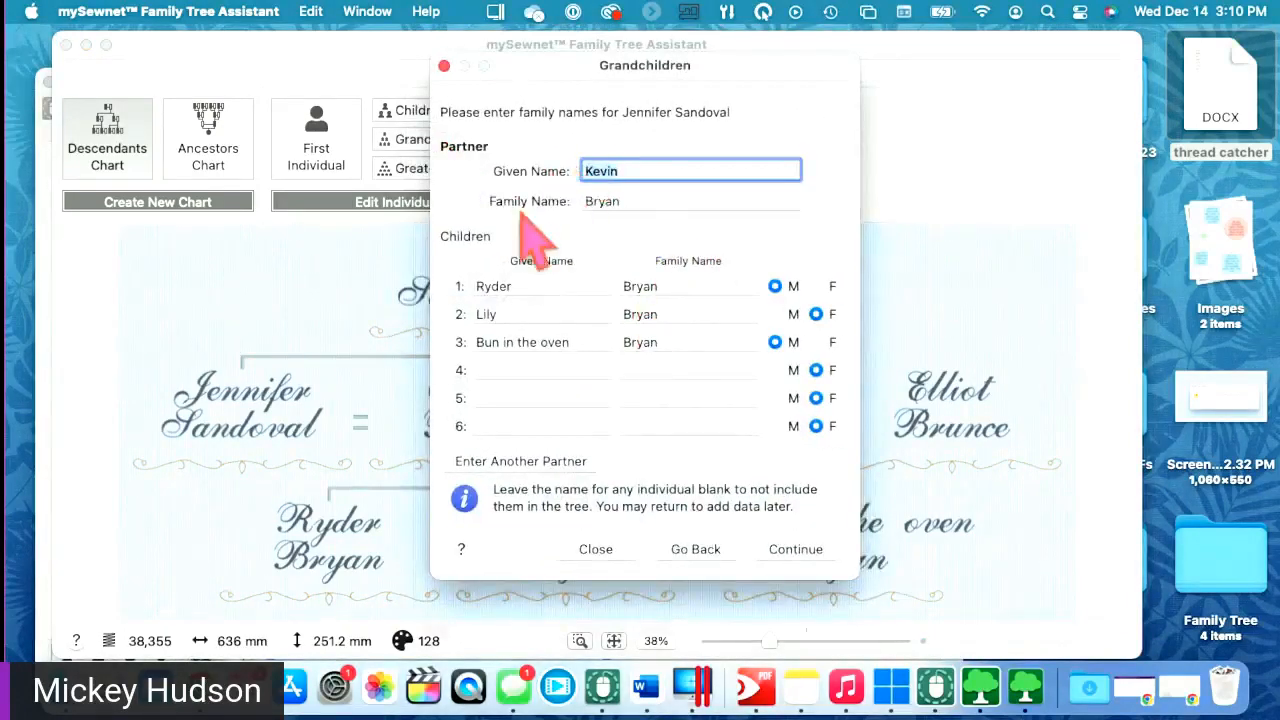
pyautogui.click(444, 67)
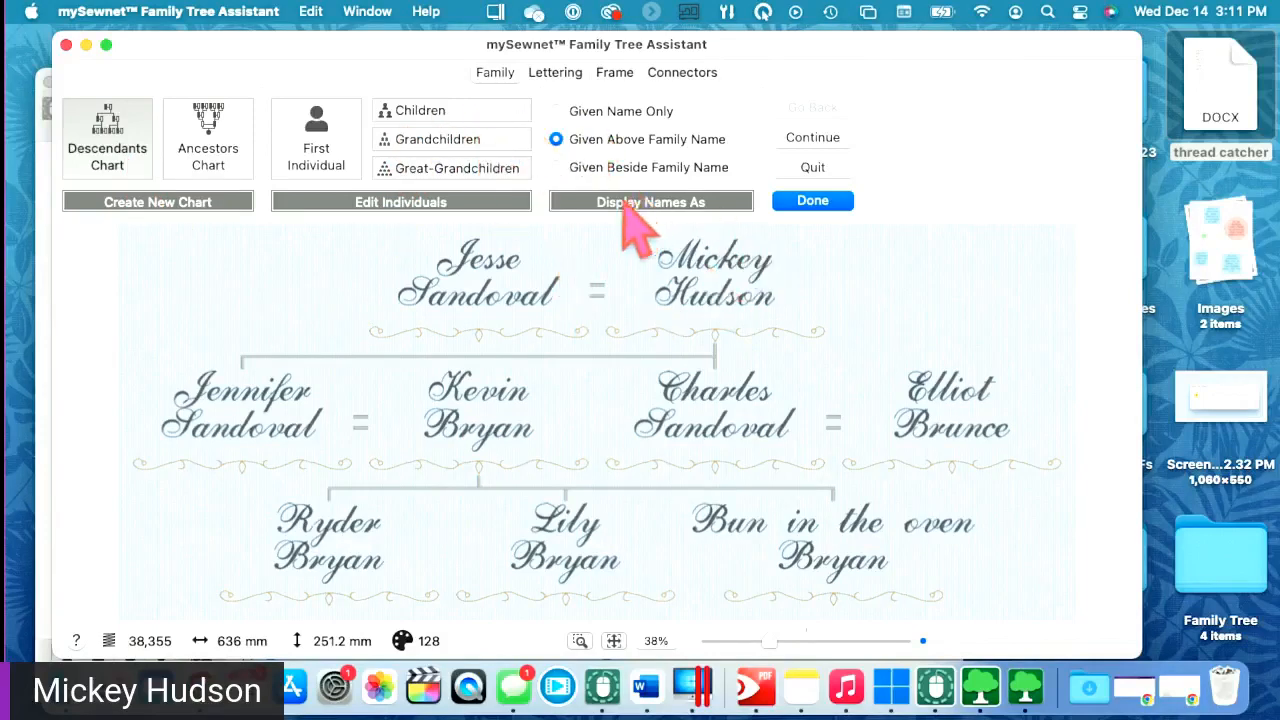
# - Compare given-only, one-line and stacked name layouts, keeping given names above family names
pyautogui.click(617, 114)
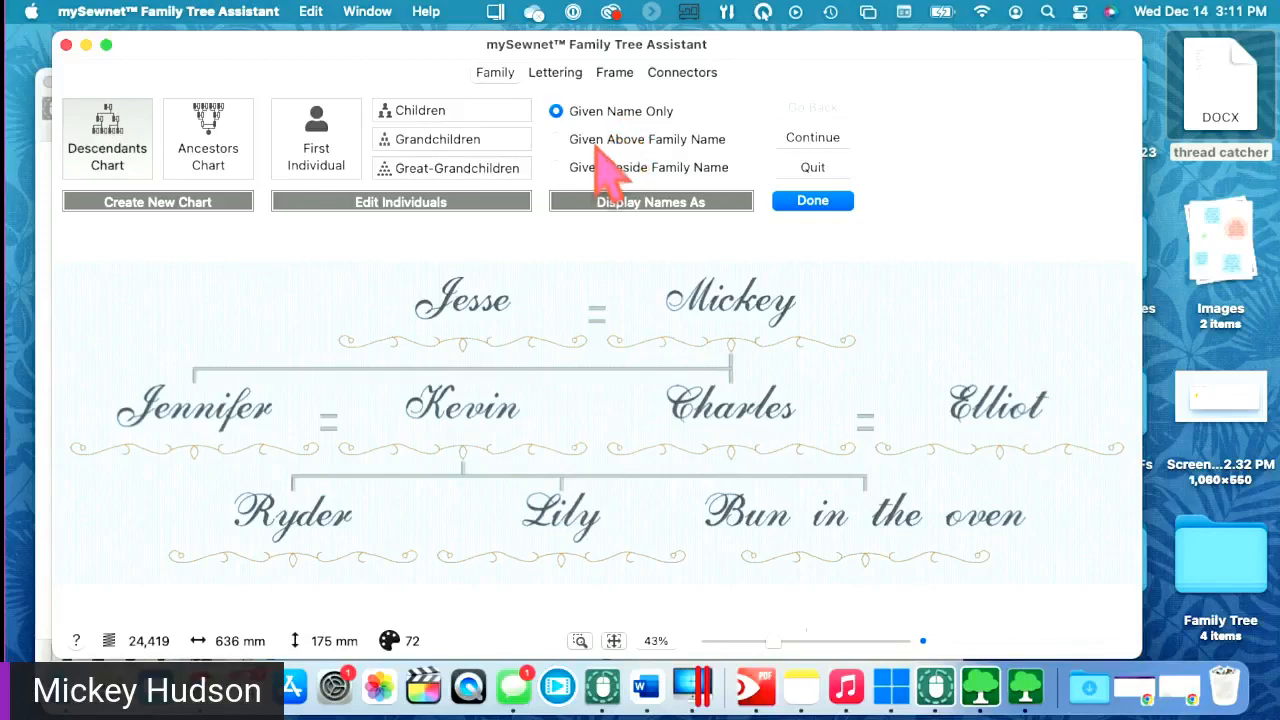
pyautogui.click(598, 142)
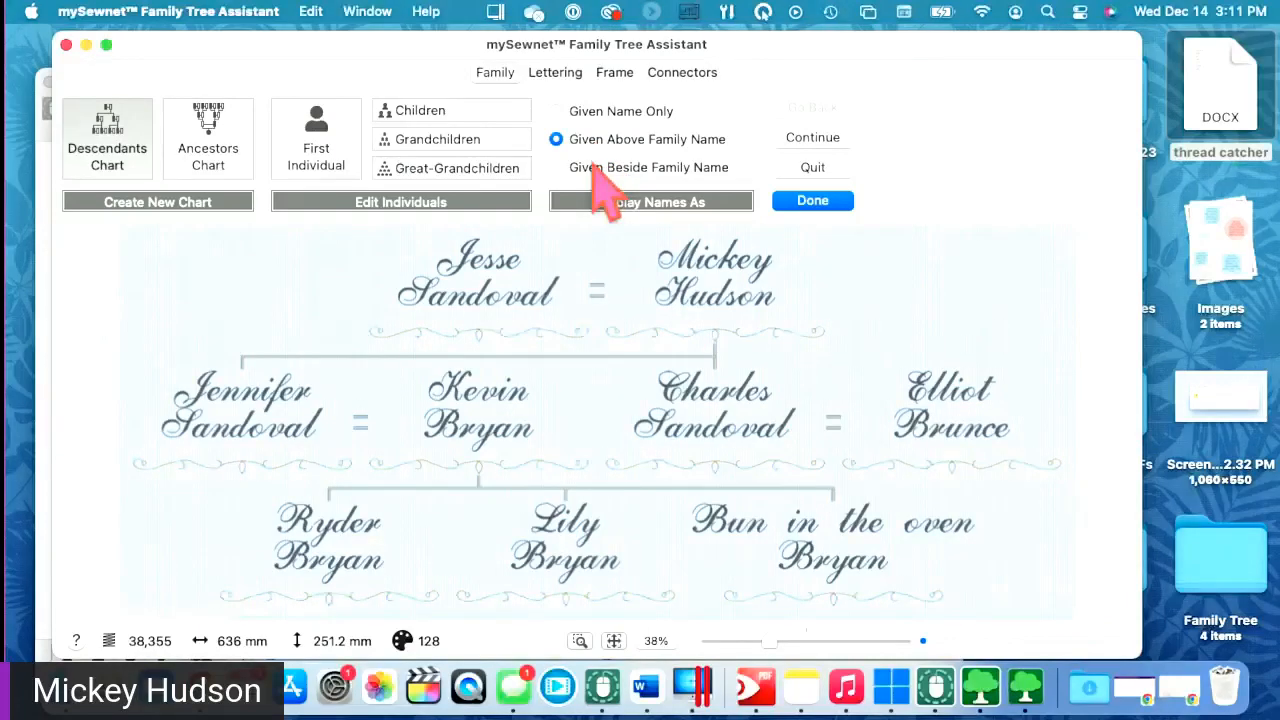
pyautogui.click(598, 170)
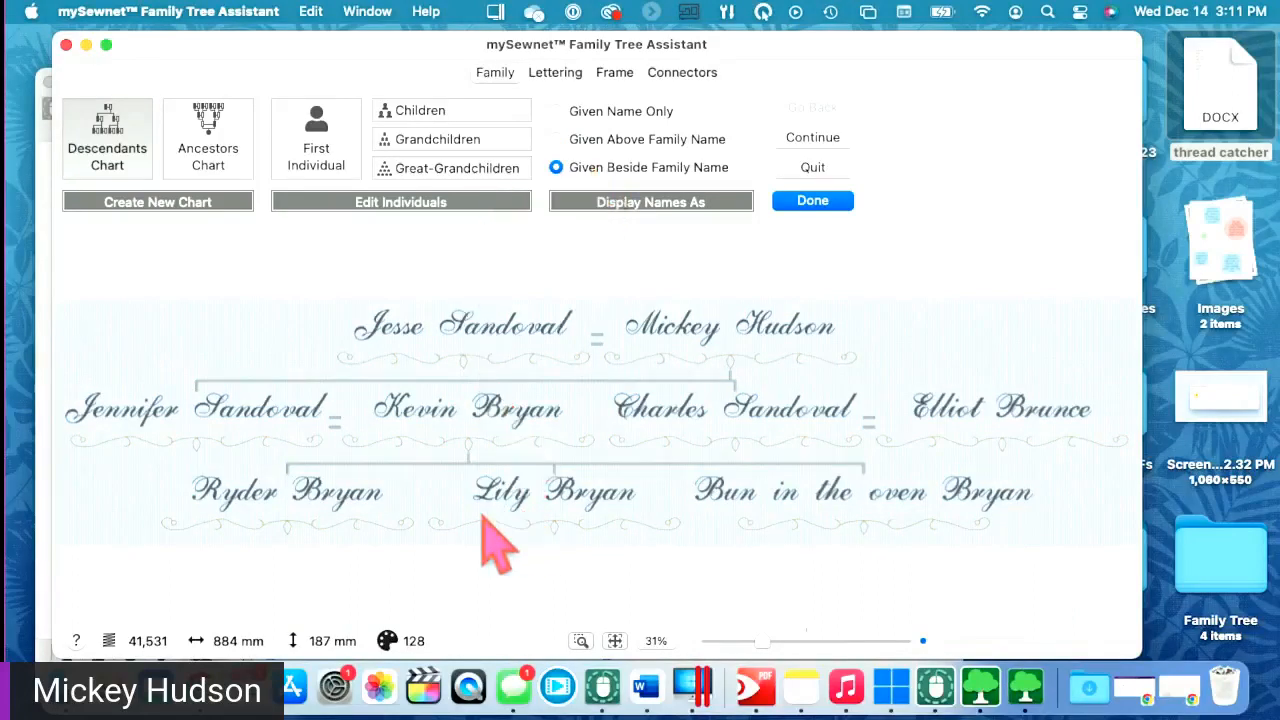
pyautogui.click(634, 145)
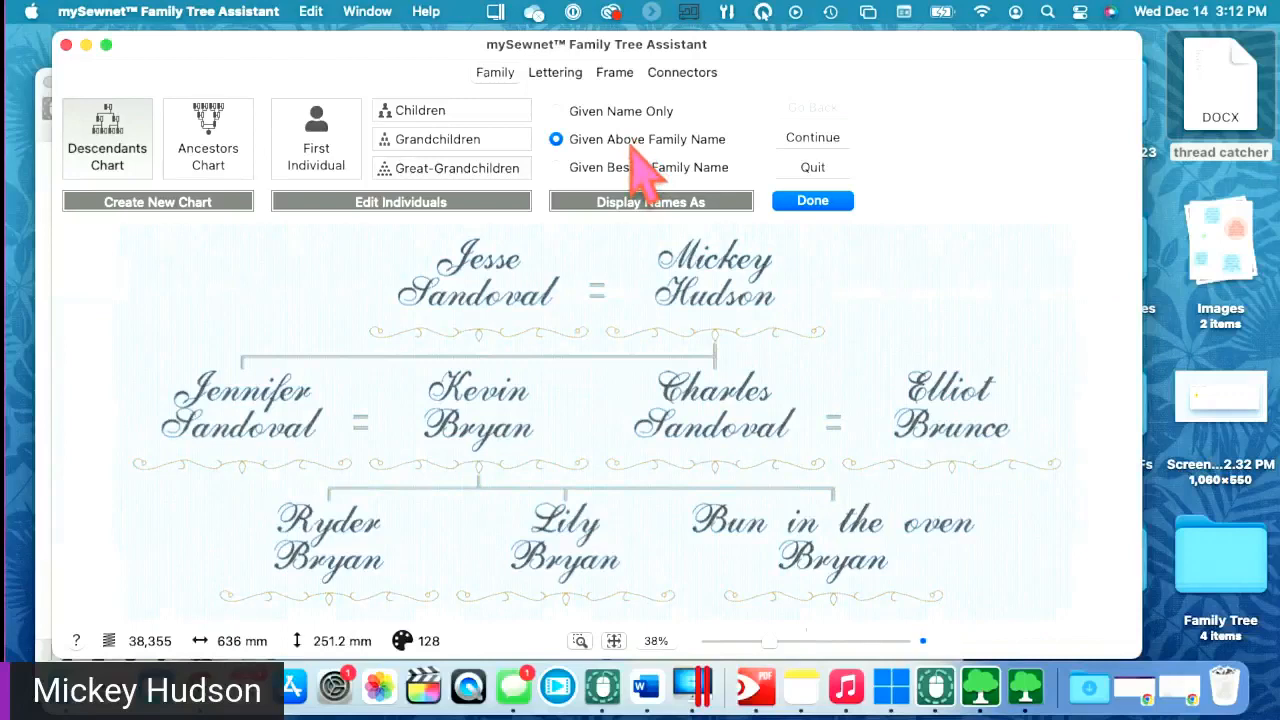
pyautogui.click(617, 168)
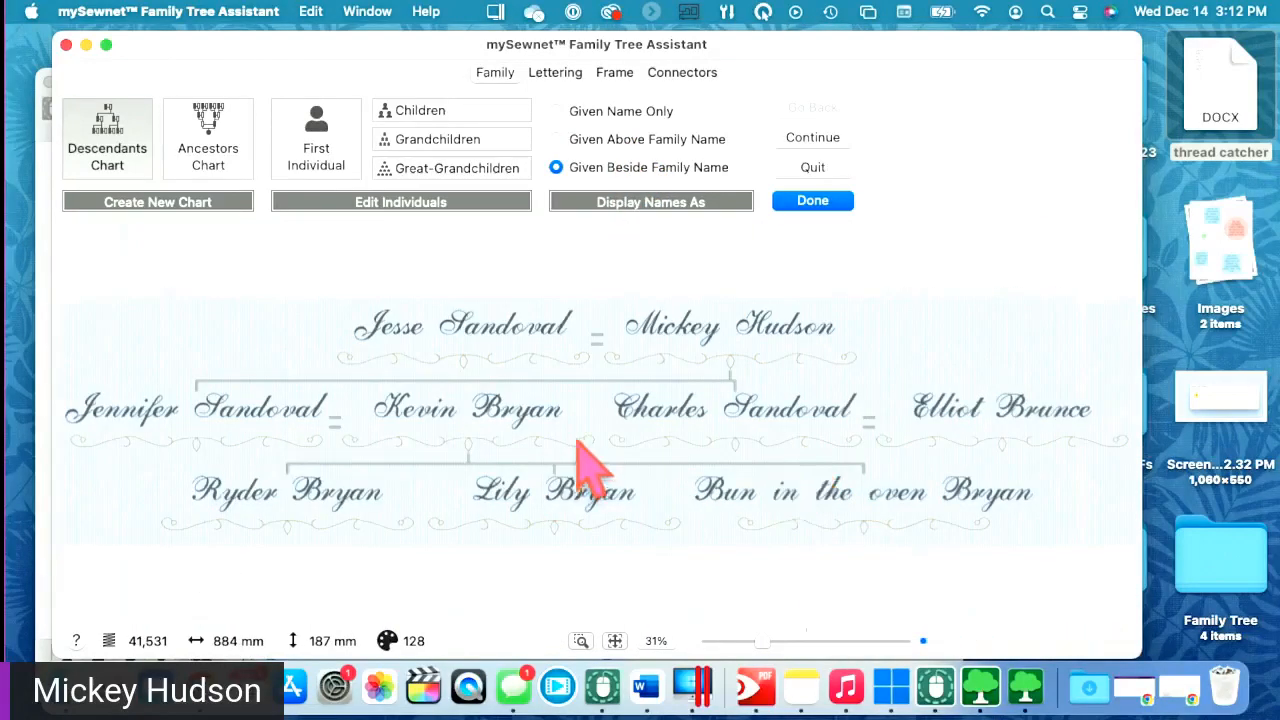
pyautogui.click(630, 142)
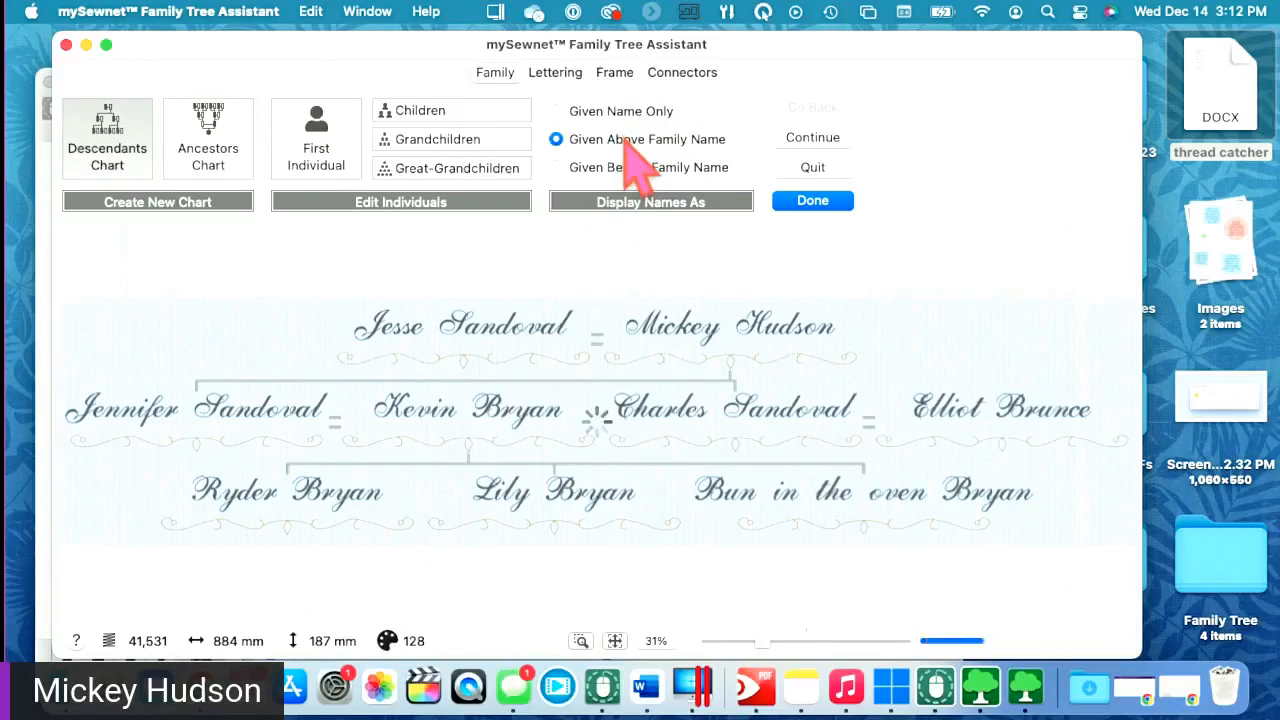
pyautogui.click(622, 170)
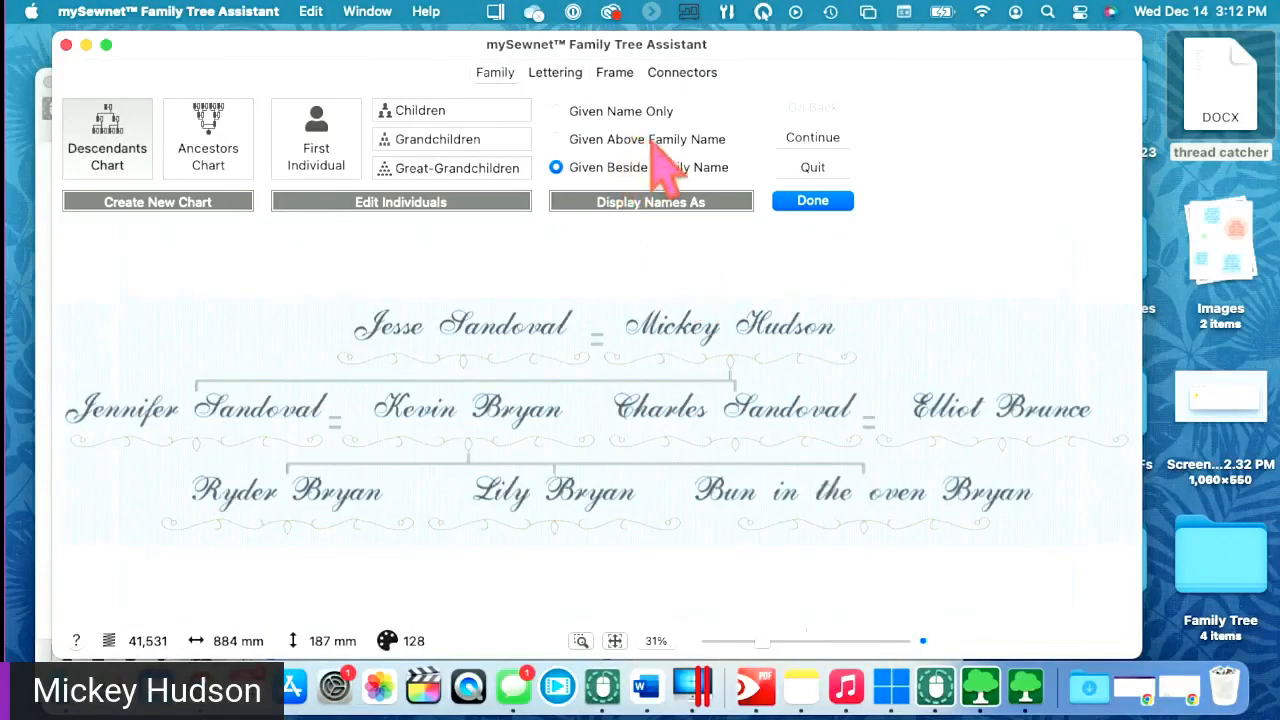
pyautogui.click(585, 140)
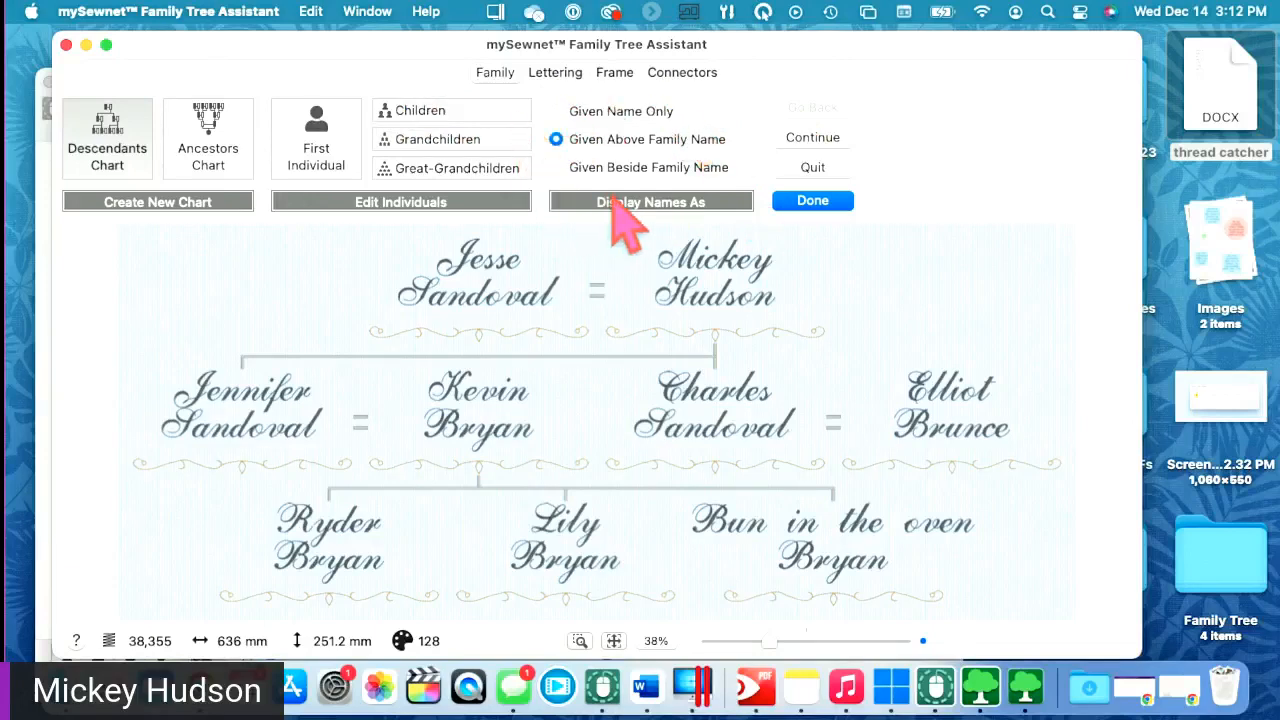
# - Switch the chart lettering to the Zephyros 35-55mm font, then reopen the font list
pyautogui.click(555, 74)
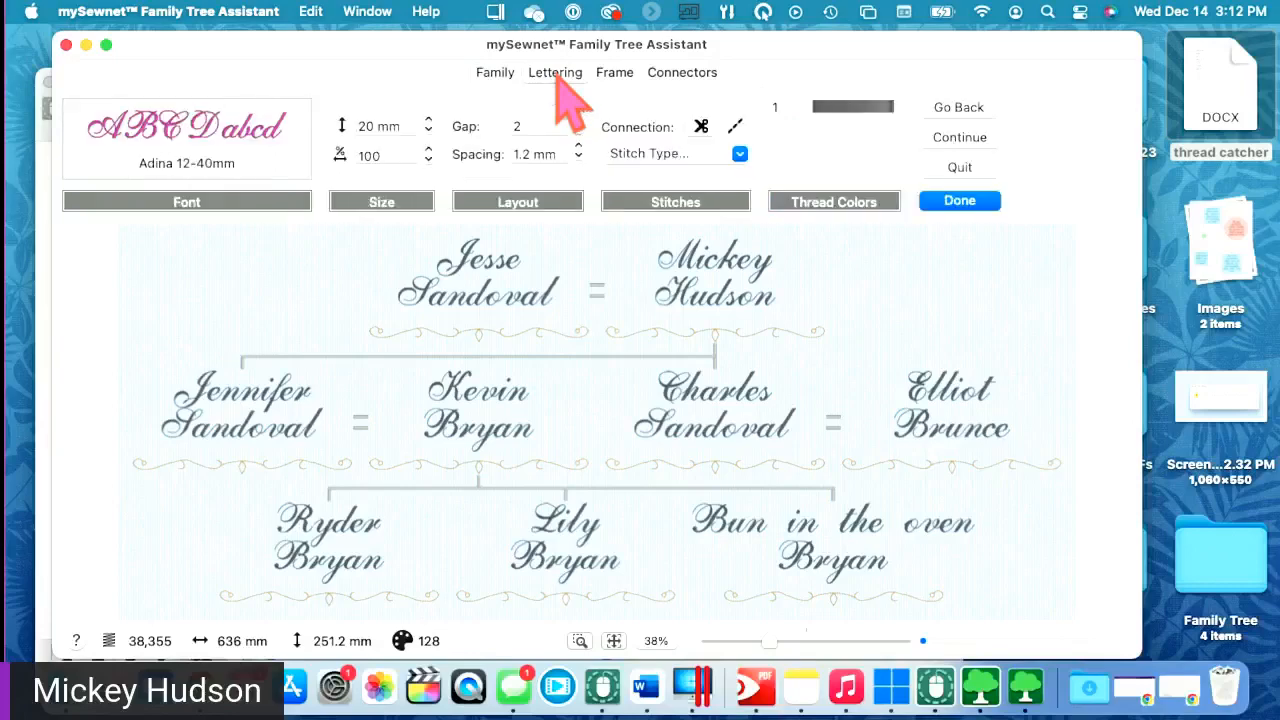
pyautogui.click(225, 160)
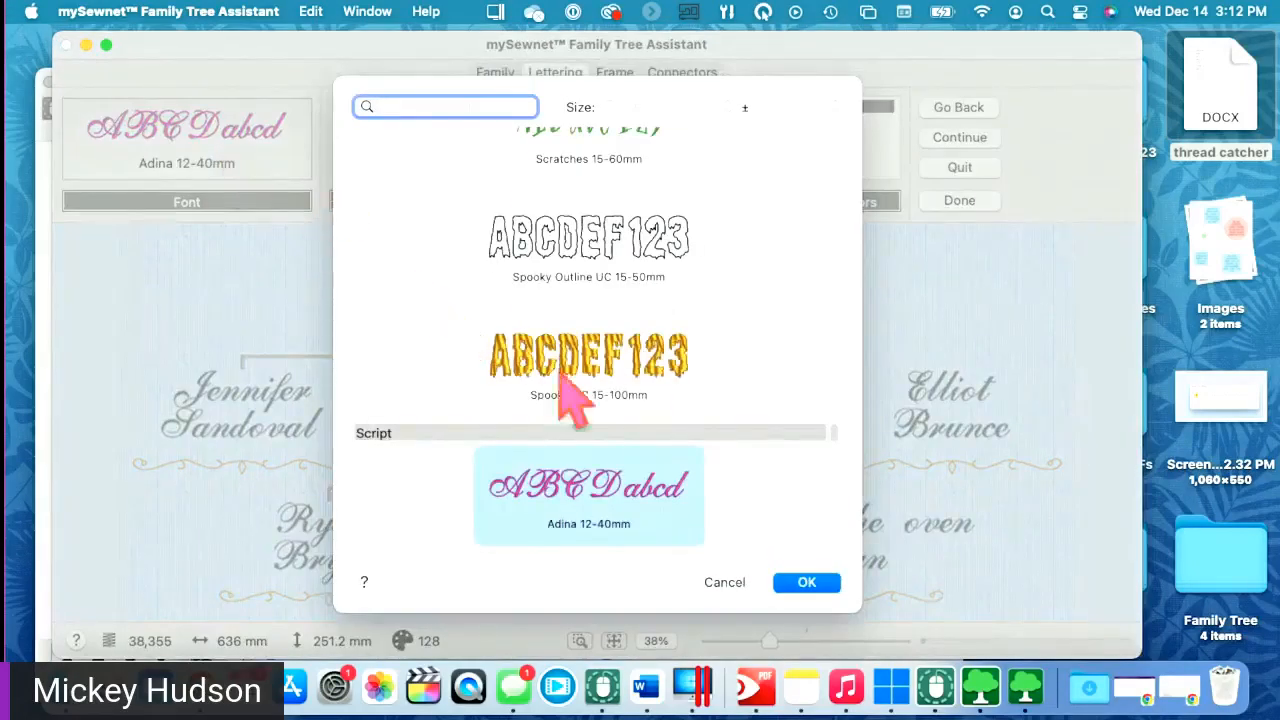
pyautogui.moveTo(864, 600); pyautogui.dragTo(1165, 622)
pyautogui.scroll(15, 805, 470)
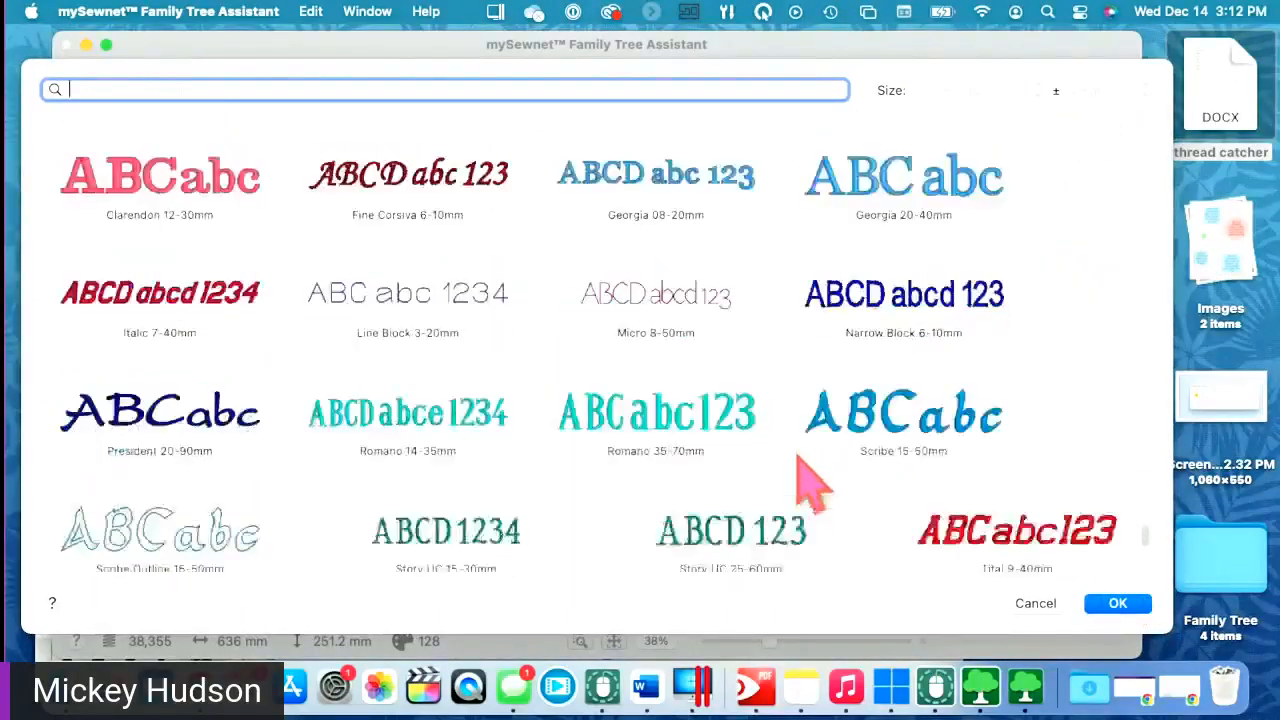
pyautogui.scroll(10, 718, 543)
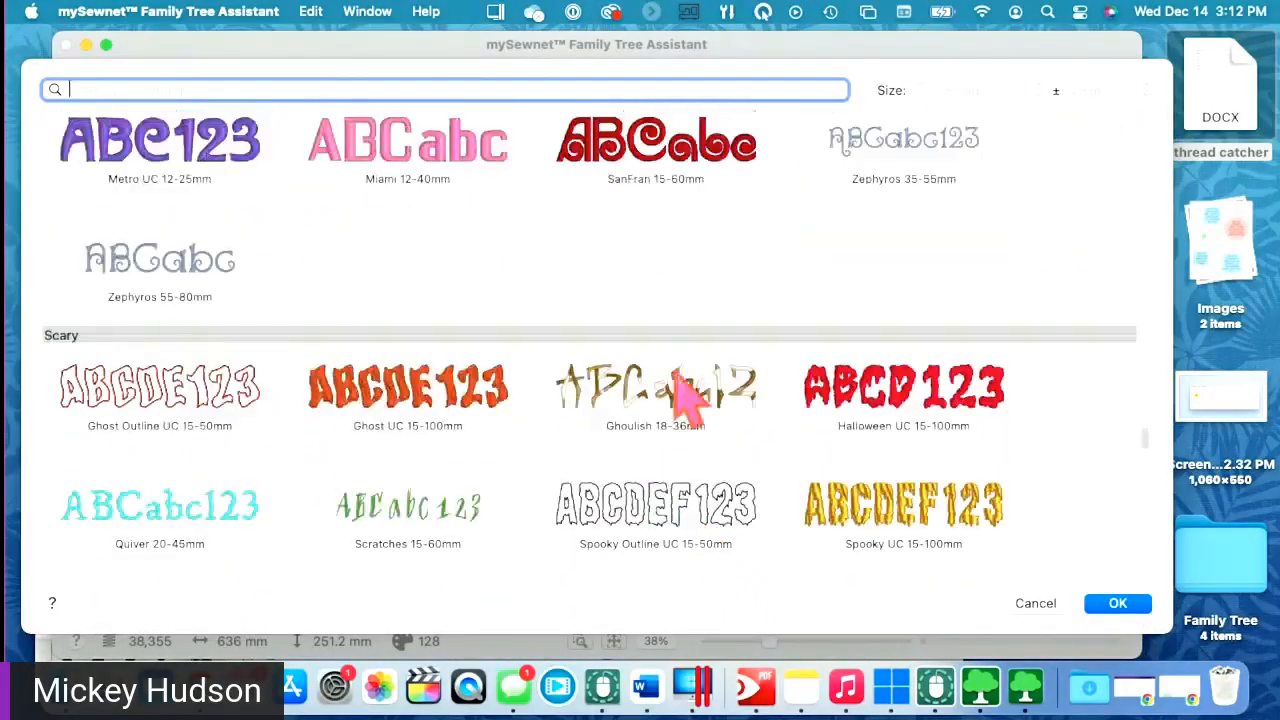
pyautogui.scroll(6, 614, 305)
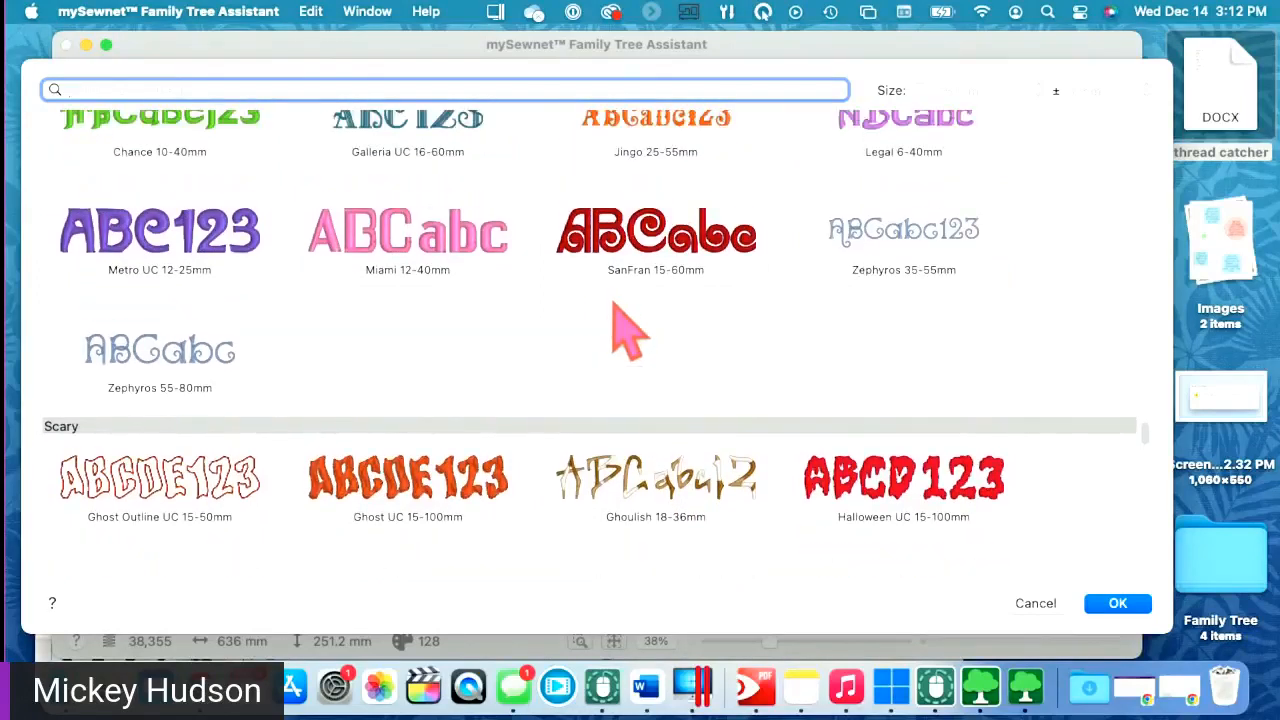
pyautogui.click(871, 450)
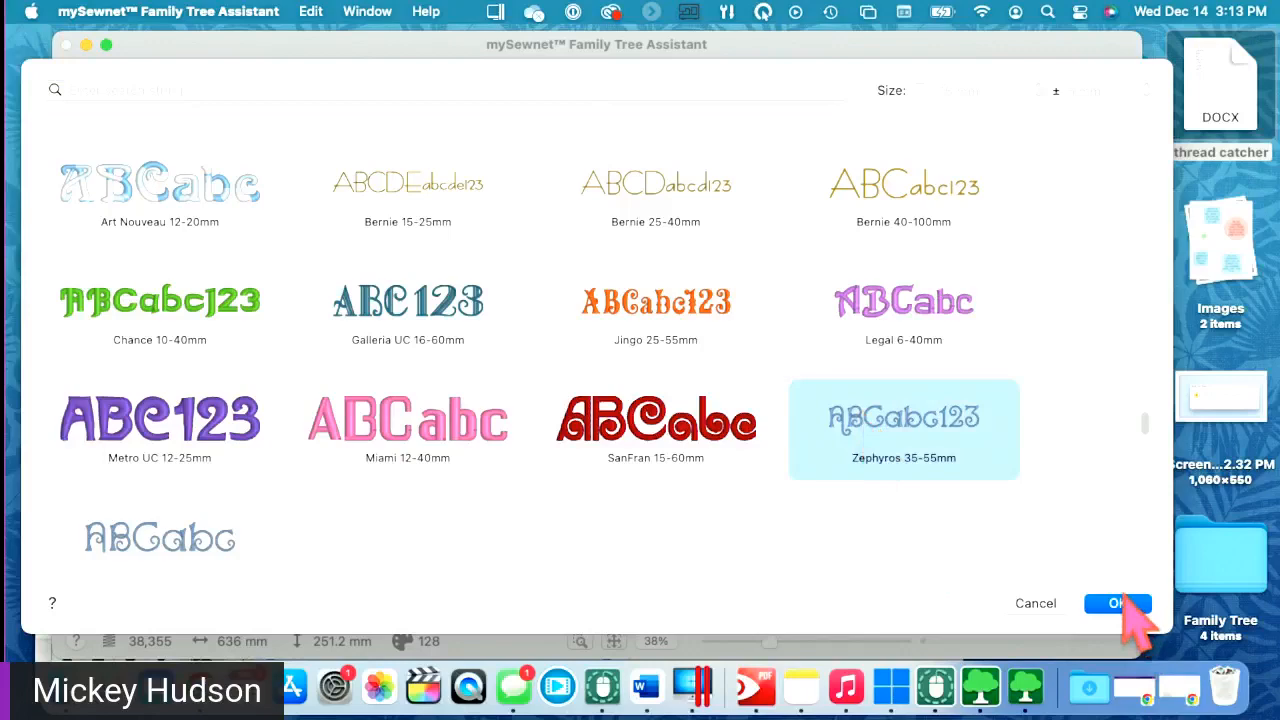
pyautogui.click(1120, 603)
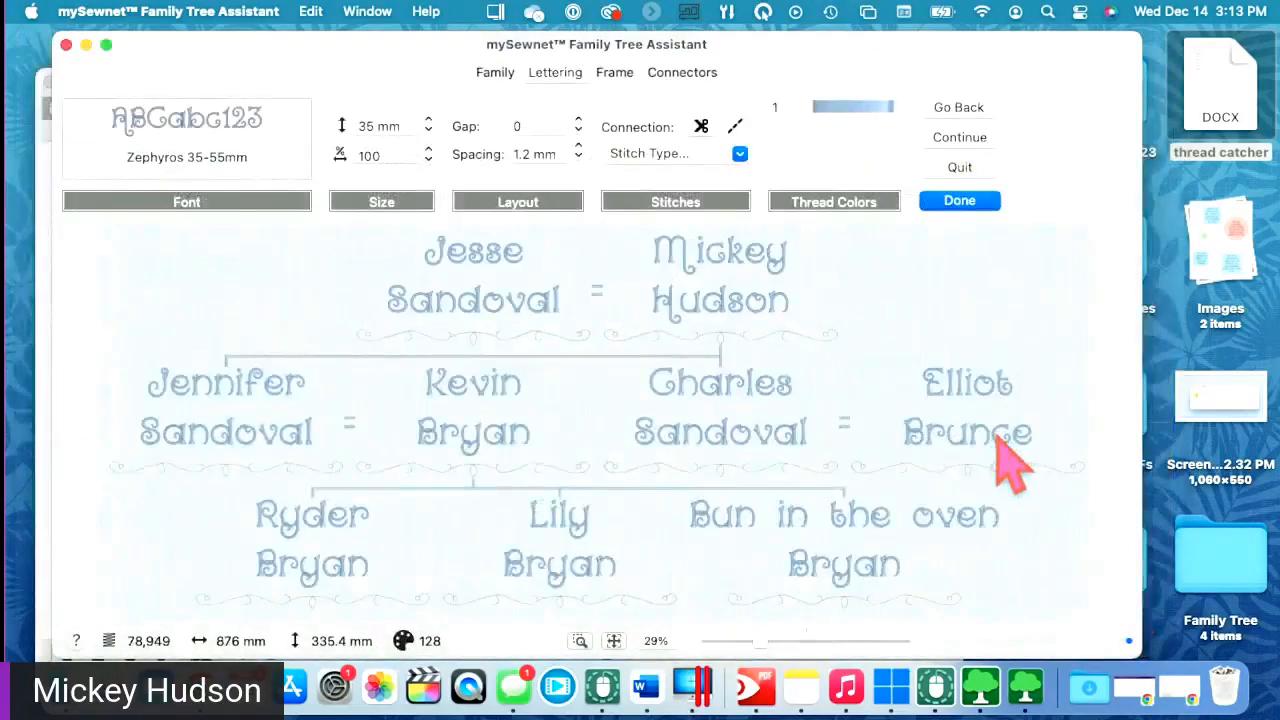
pyautogui.click(205, 160)
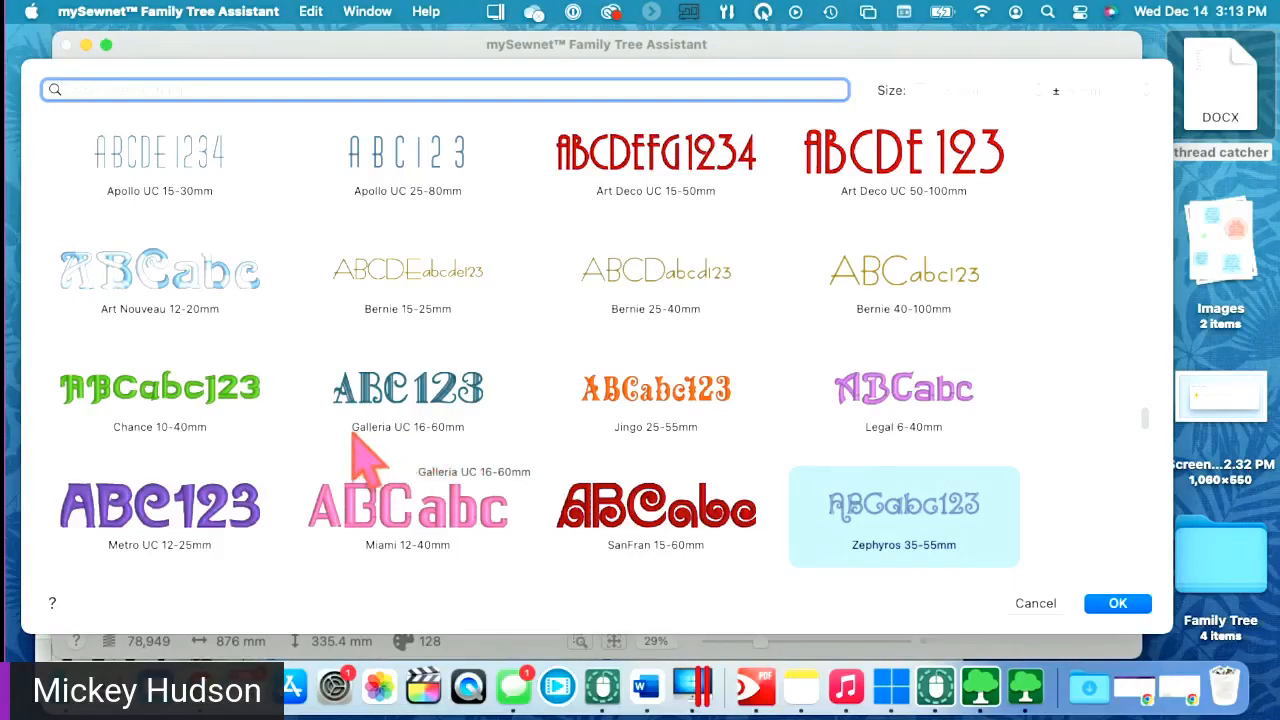
# - Try Galleria UC 16-60mm lettering, then settle on Bernie 15-25mm for the chart
pyautogui.click(415, 395)
pyautogui.click(1118, 604)
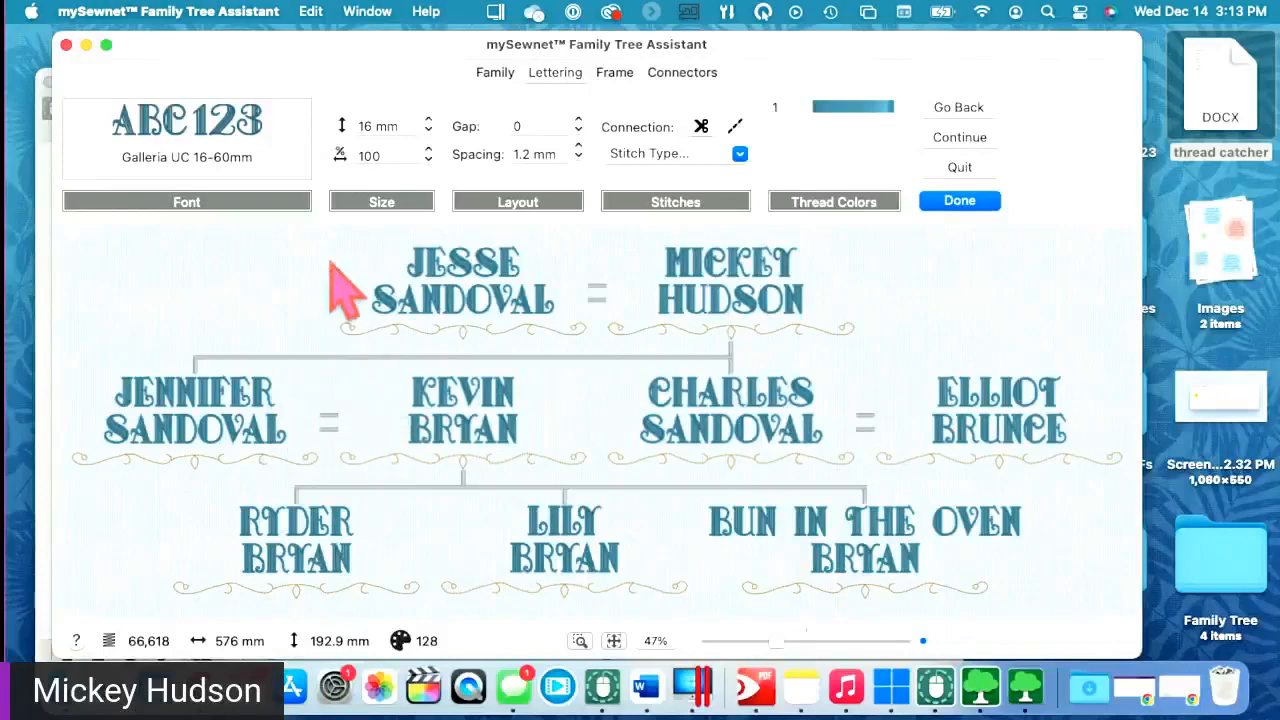
pyautogui.click(218, 130)
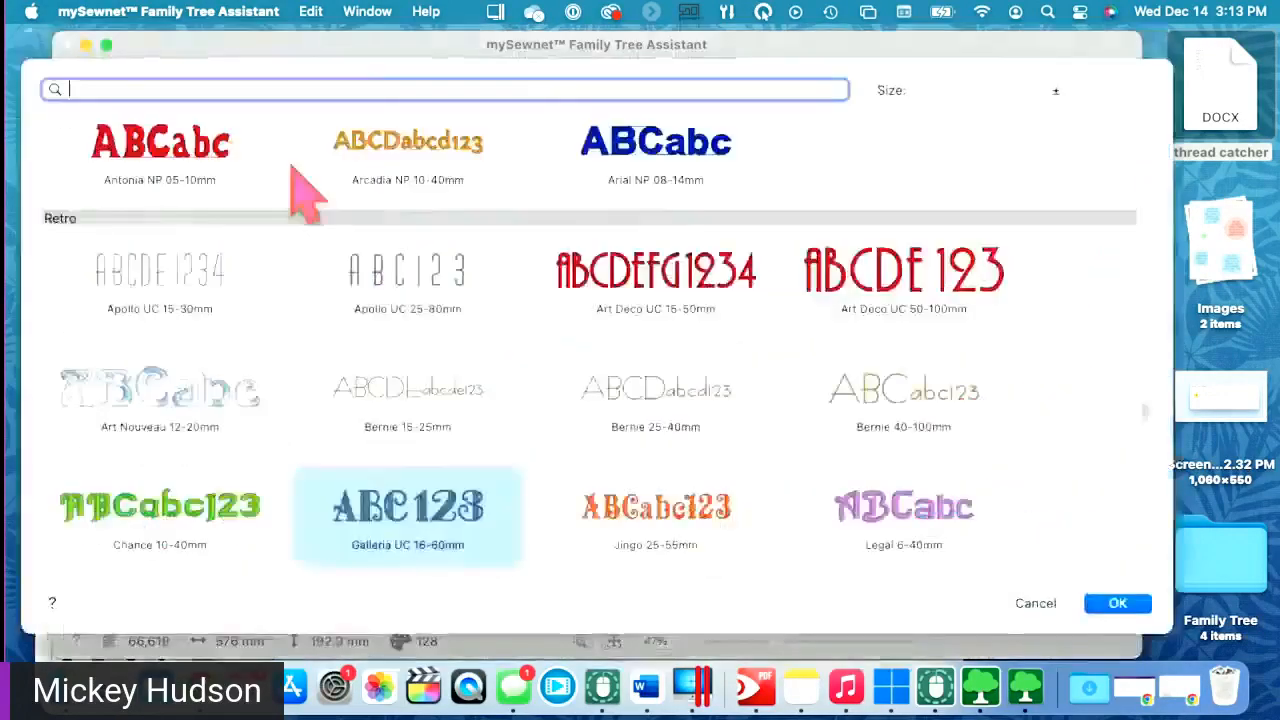
pyautogui.click(455, 408)
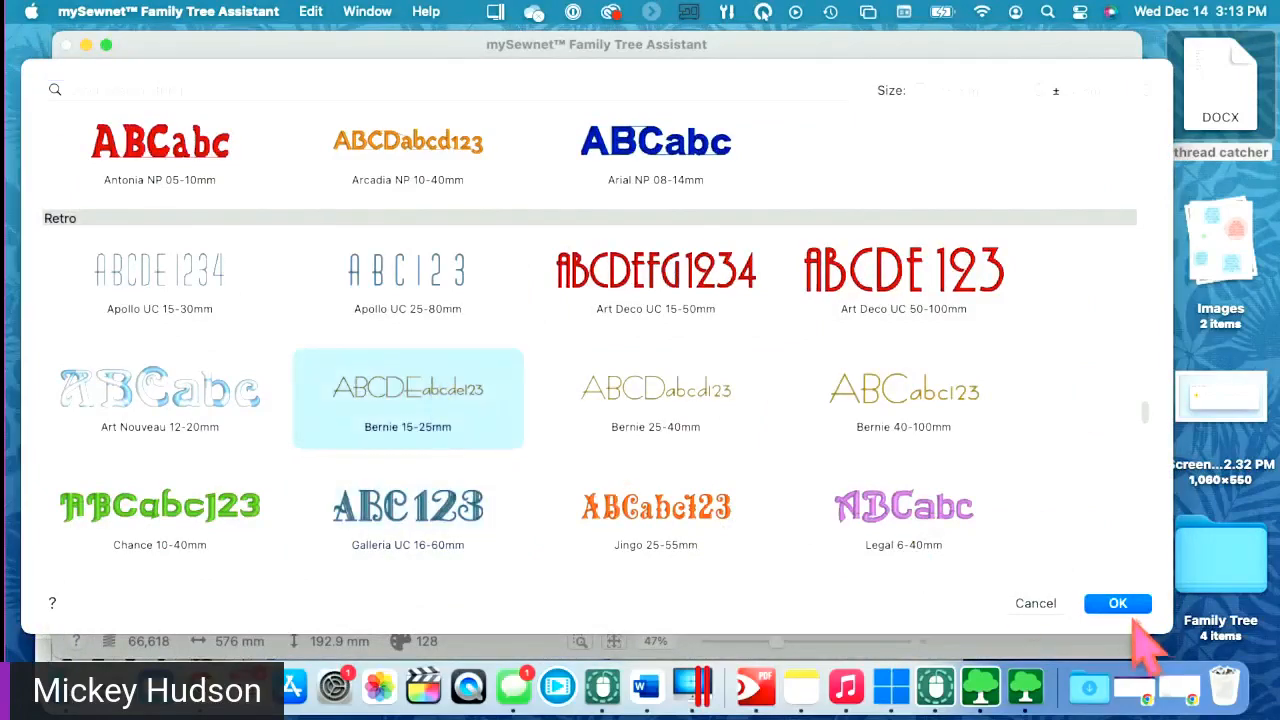
pyautogui.click(1122, 603)
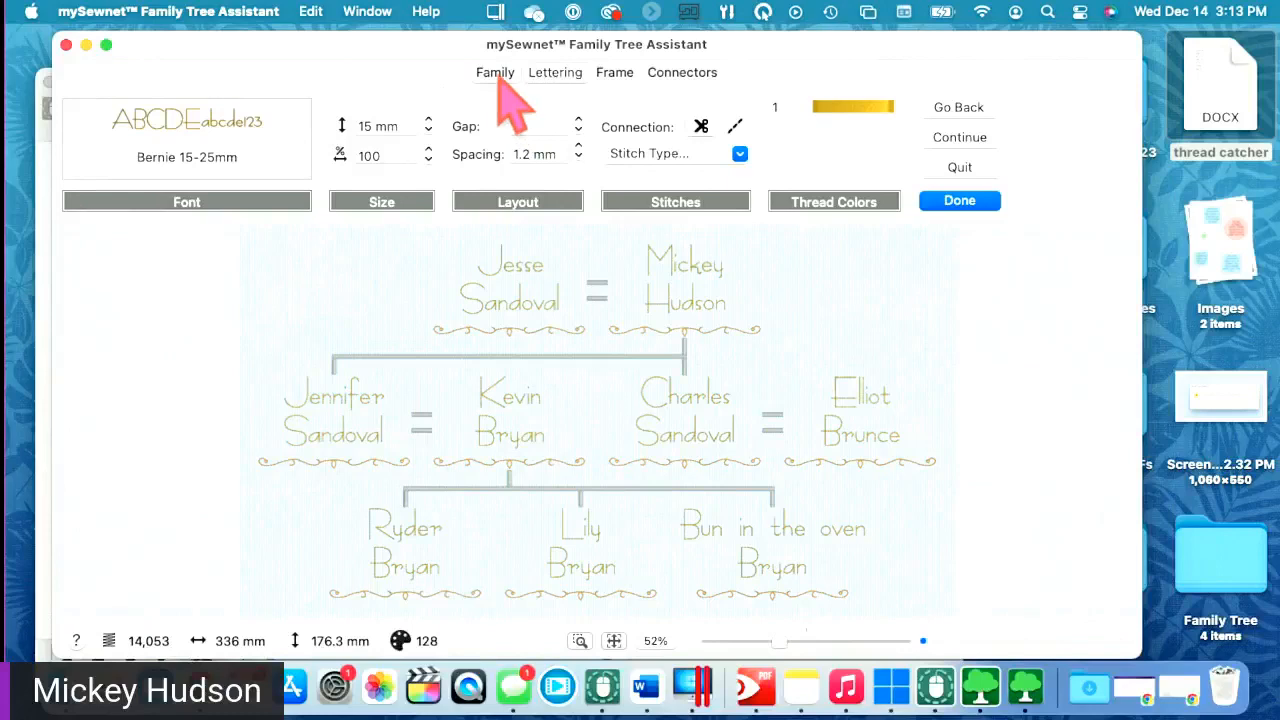
pyautogui.click(497, 74)
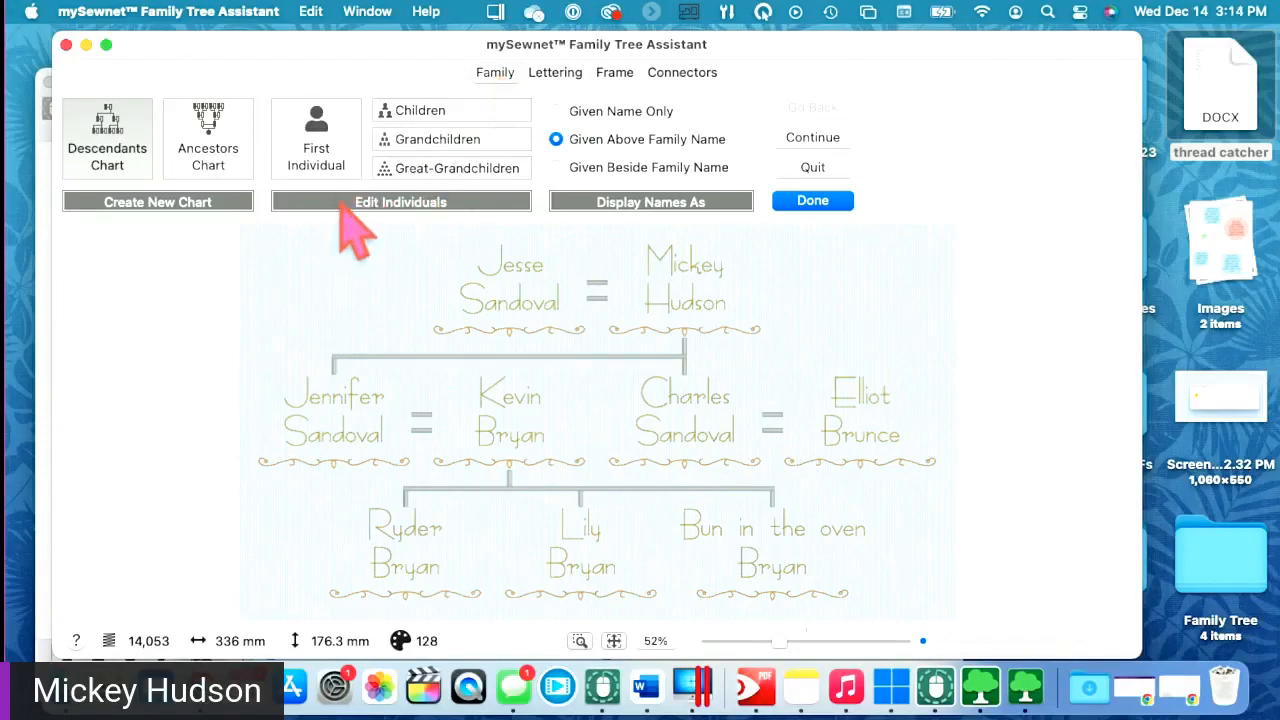
# - Enter a partner's given and family names and one child's name for the first grandchild
pyautogui.click(434, 143)
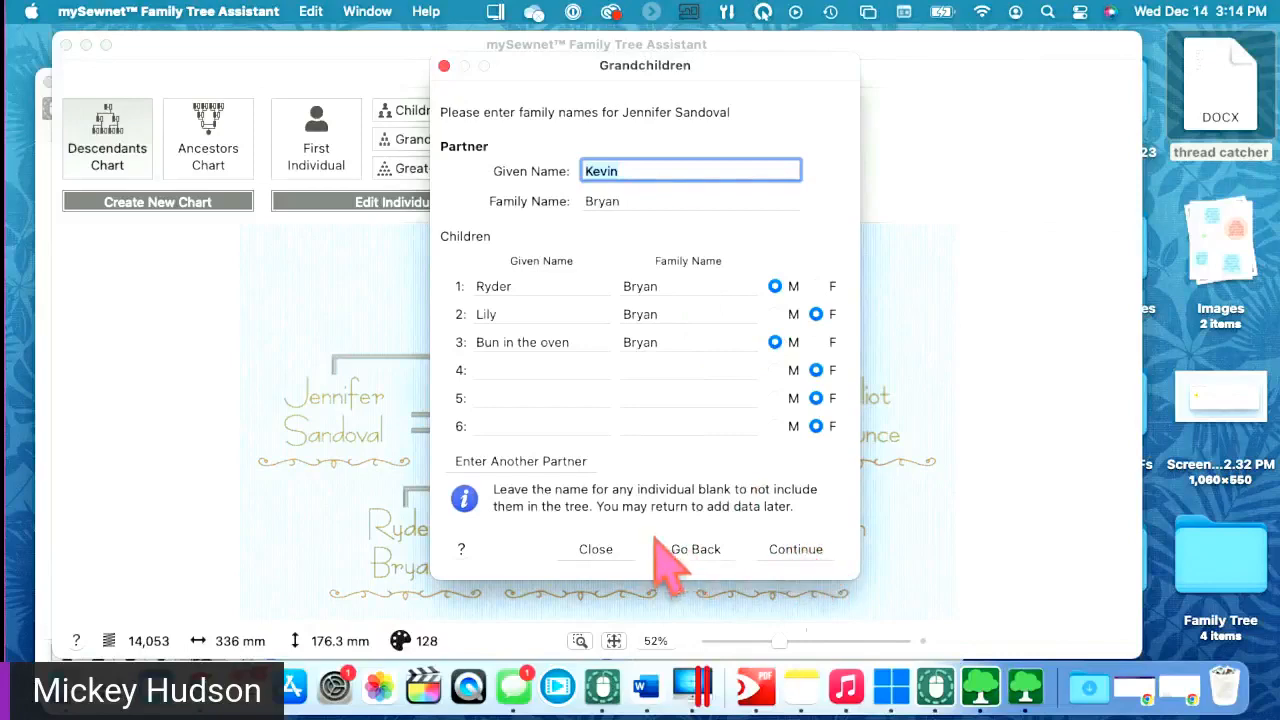
pyautogui.click(598, 549)
pyautogui.click(452, 170)
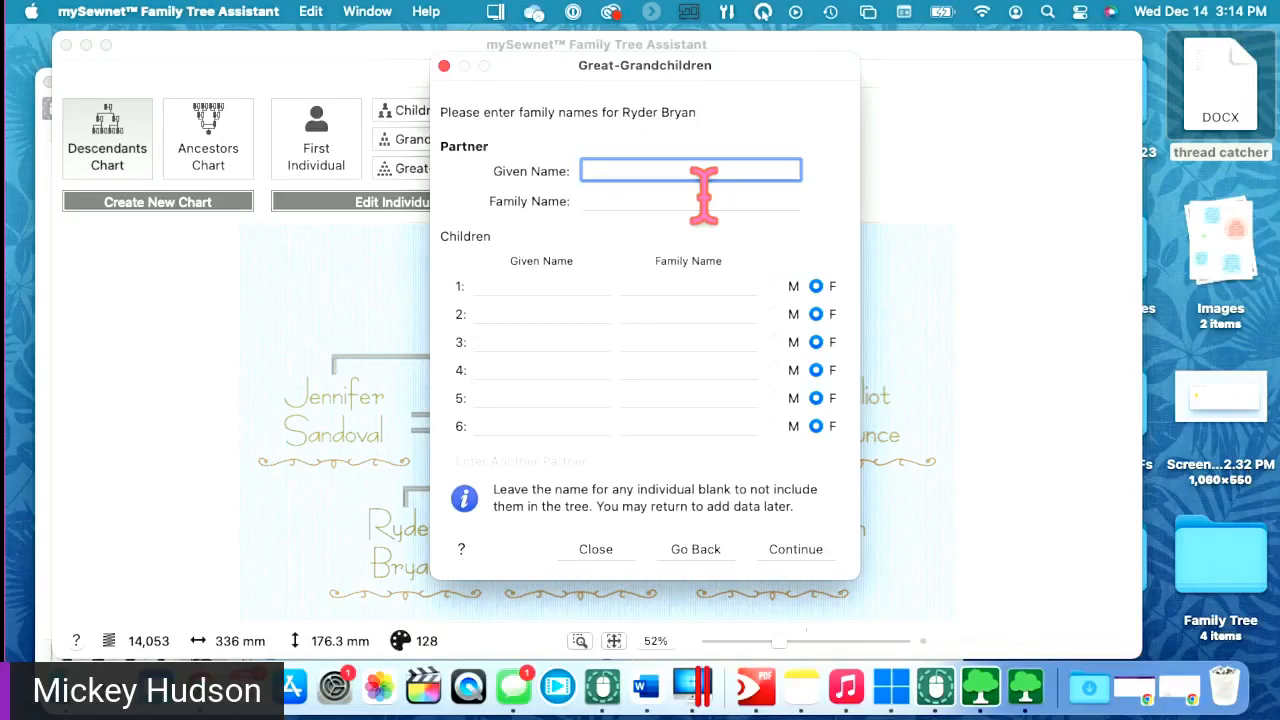
pyautogui.click(658, 199)
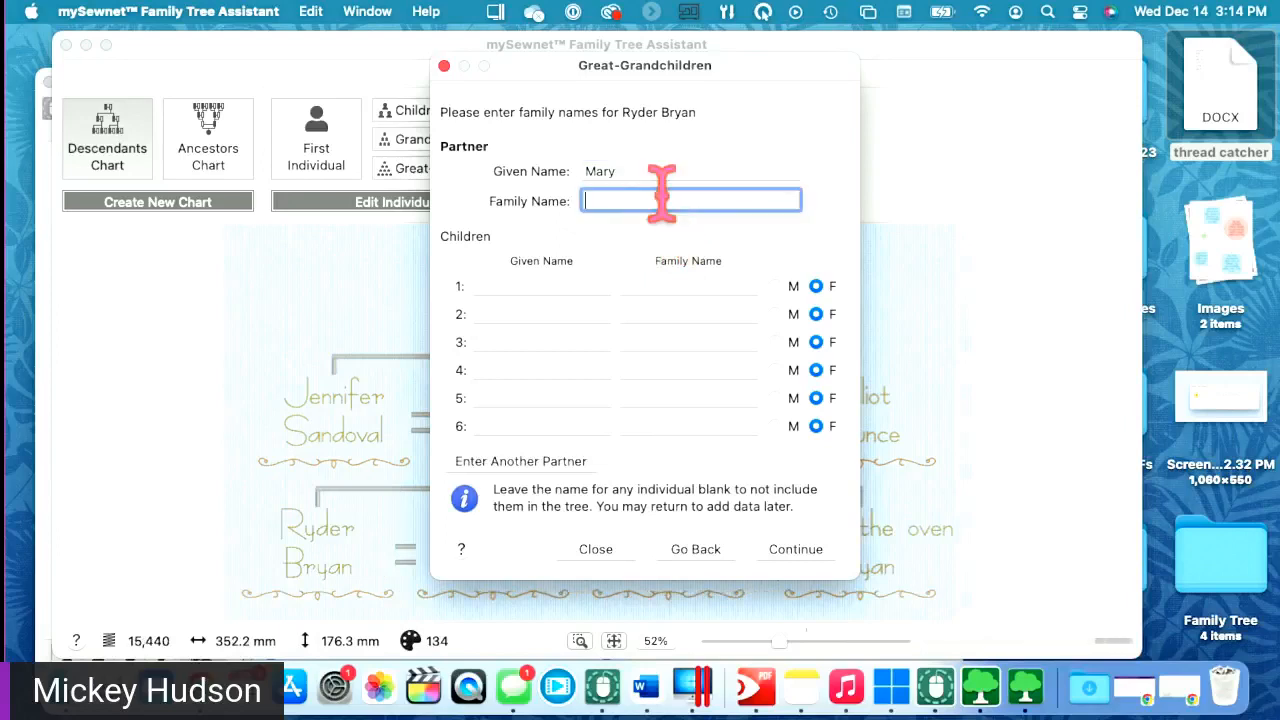
pyautogui.click(563, 286)
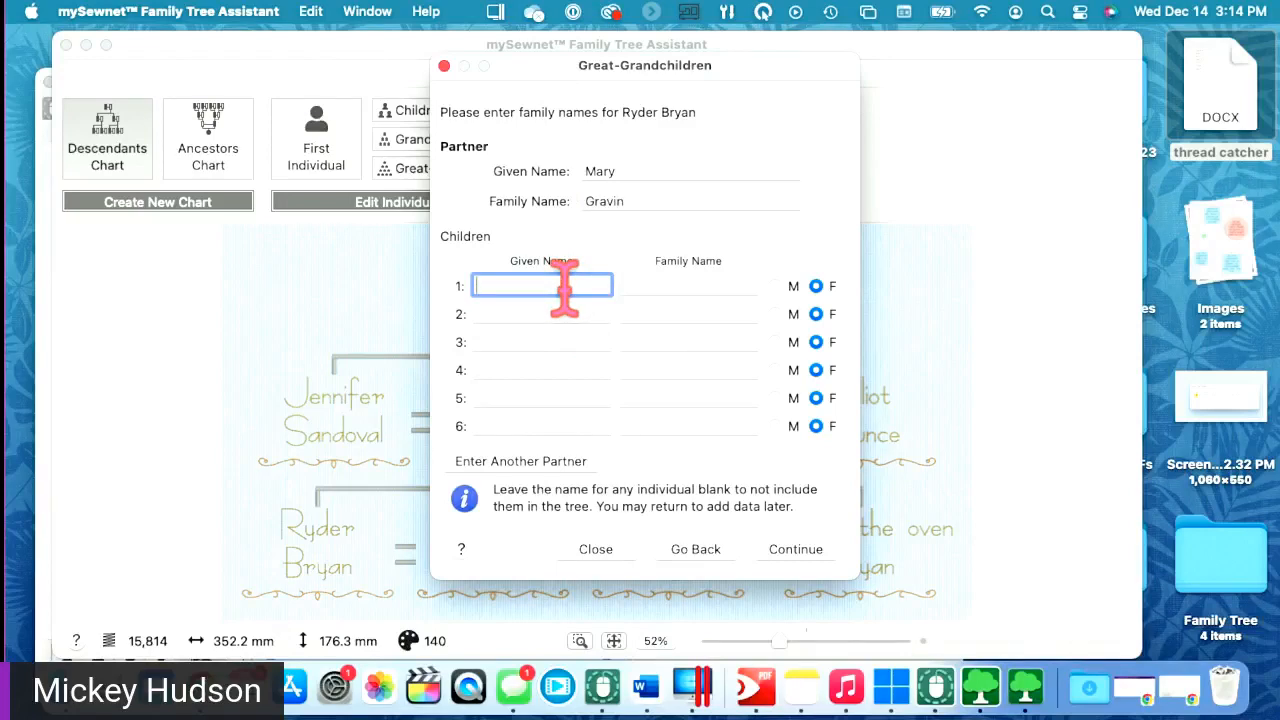
pyautogui.write('Bob')
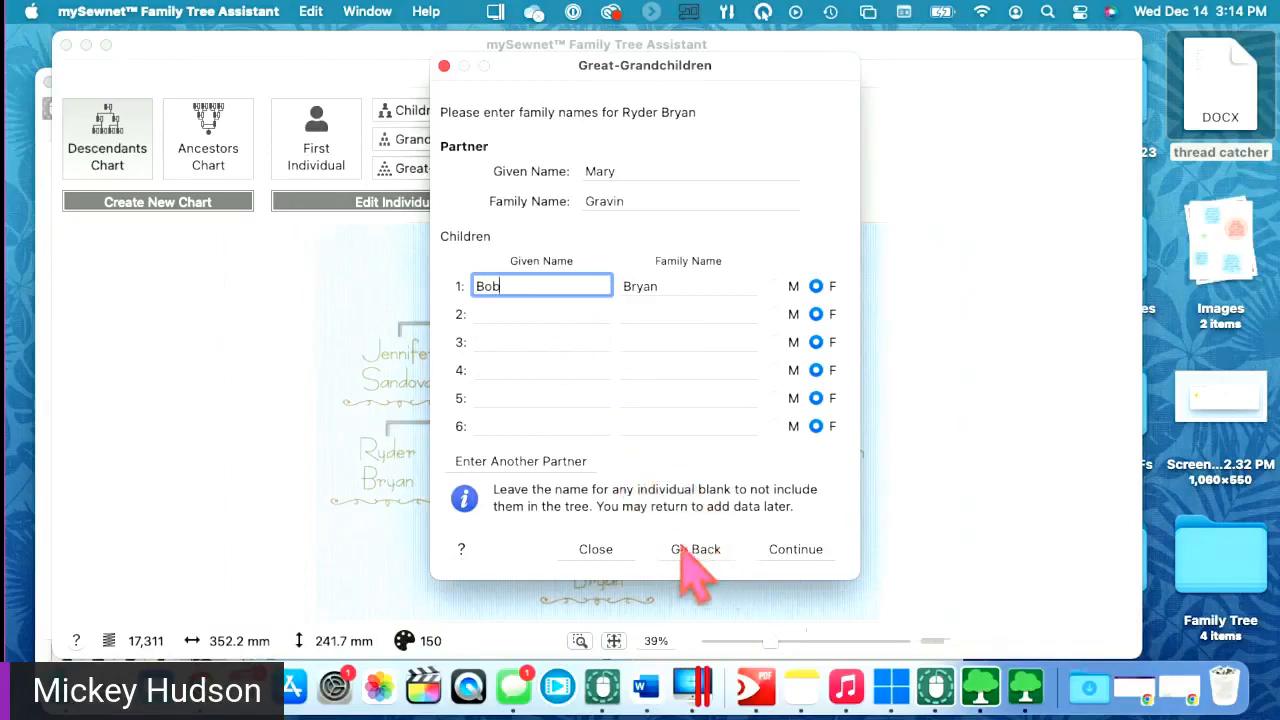
pyautogui.click(785, 553)
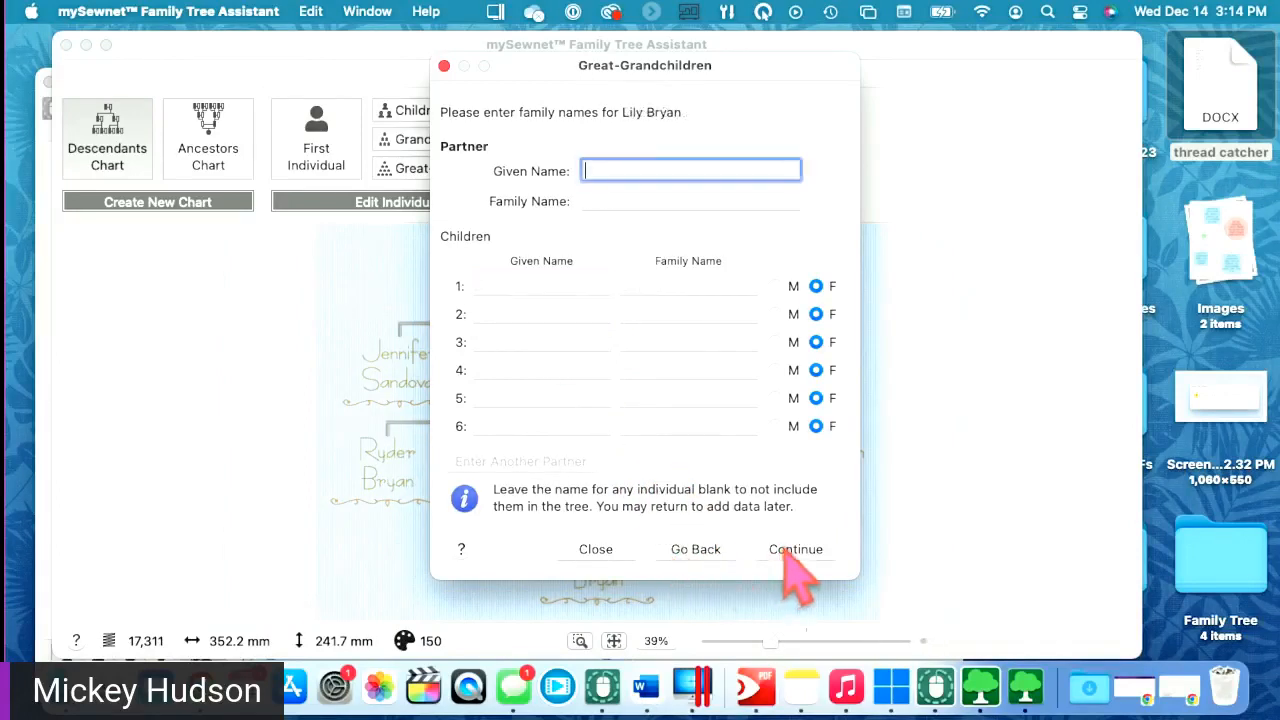
pyautogui.click(790, 553)
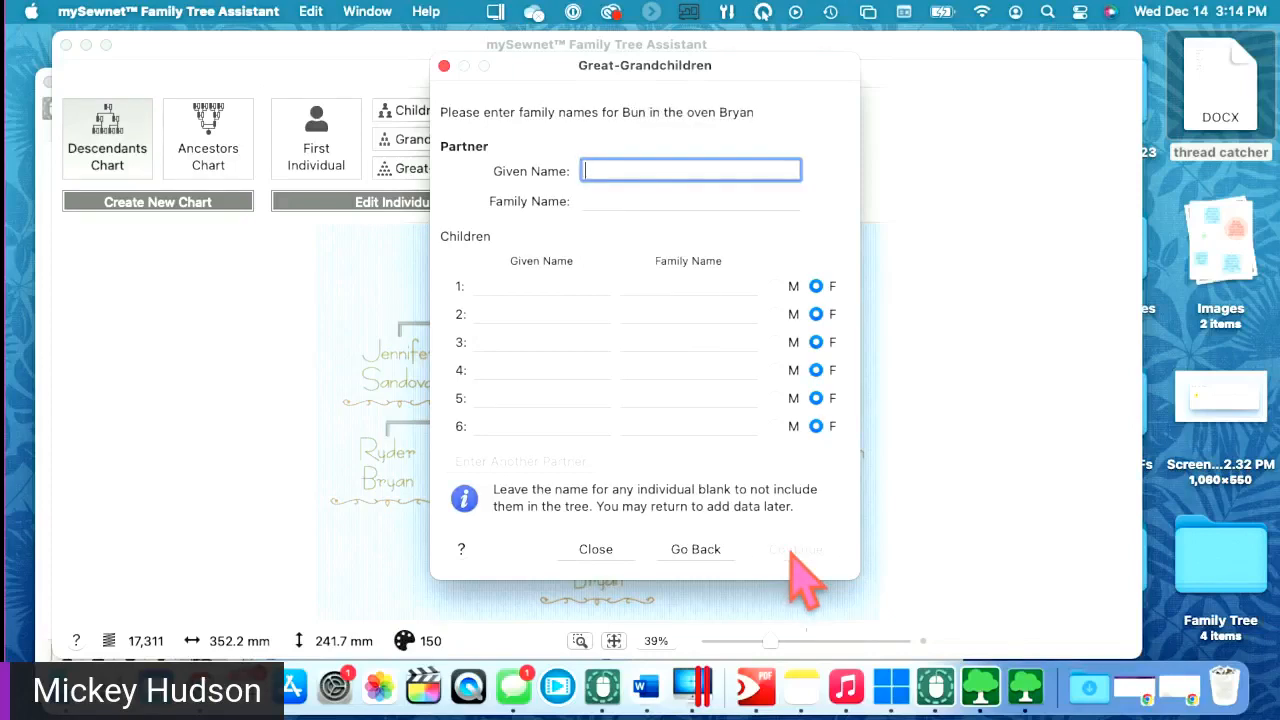
pyautogui.click(610, 550)
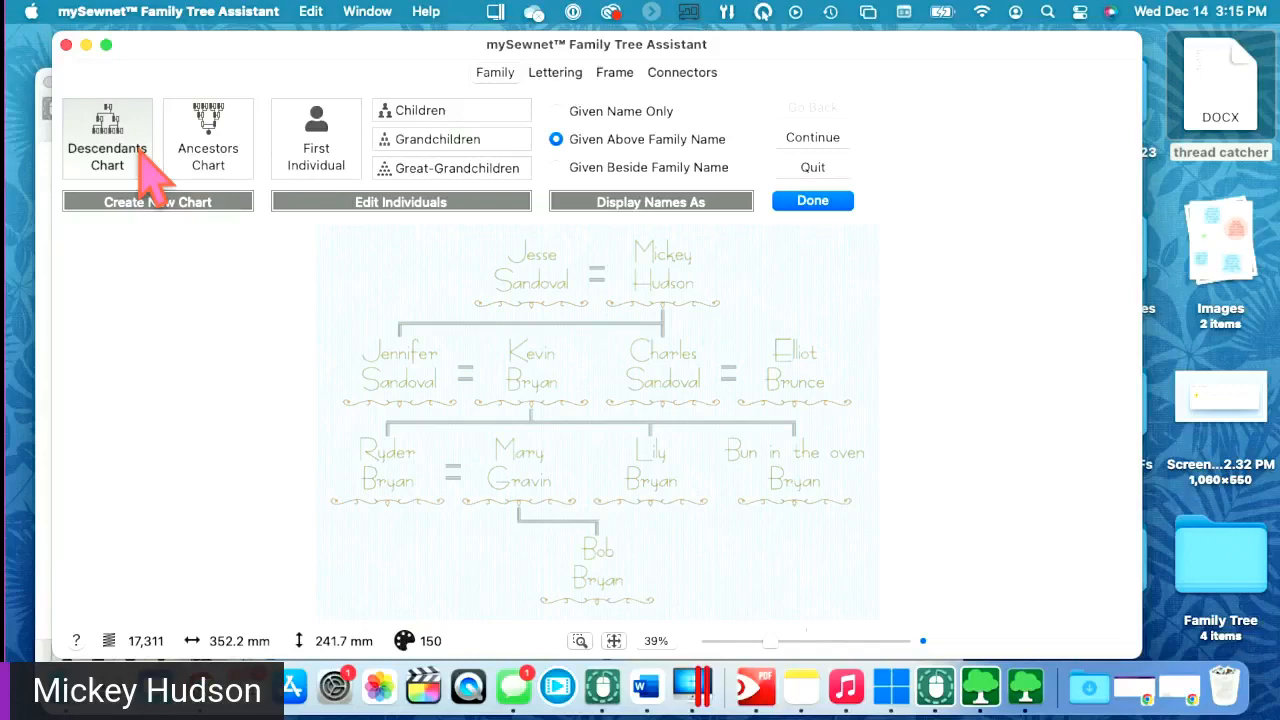
# - Choose the Casual 17-35mm script font for the chart names
pyautogui.click(552, 74)
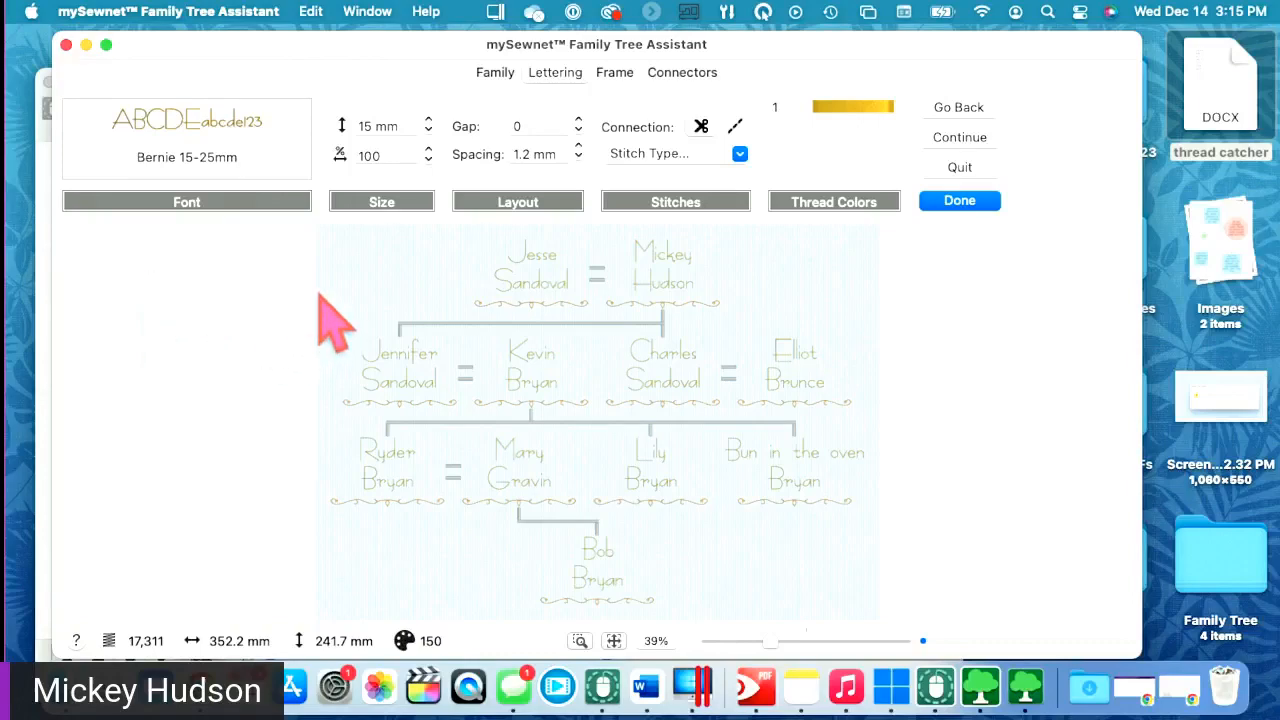
pyautogui.click(152, 138)
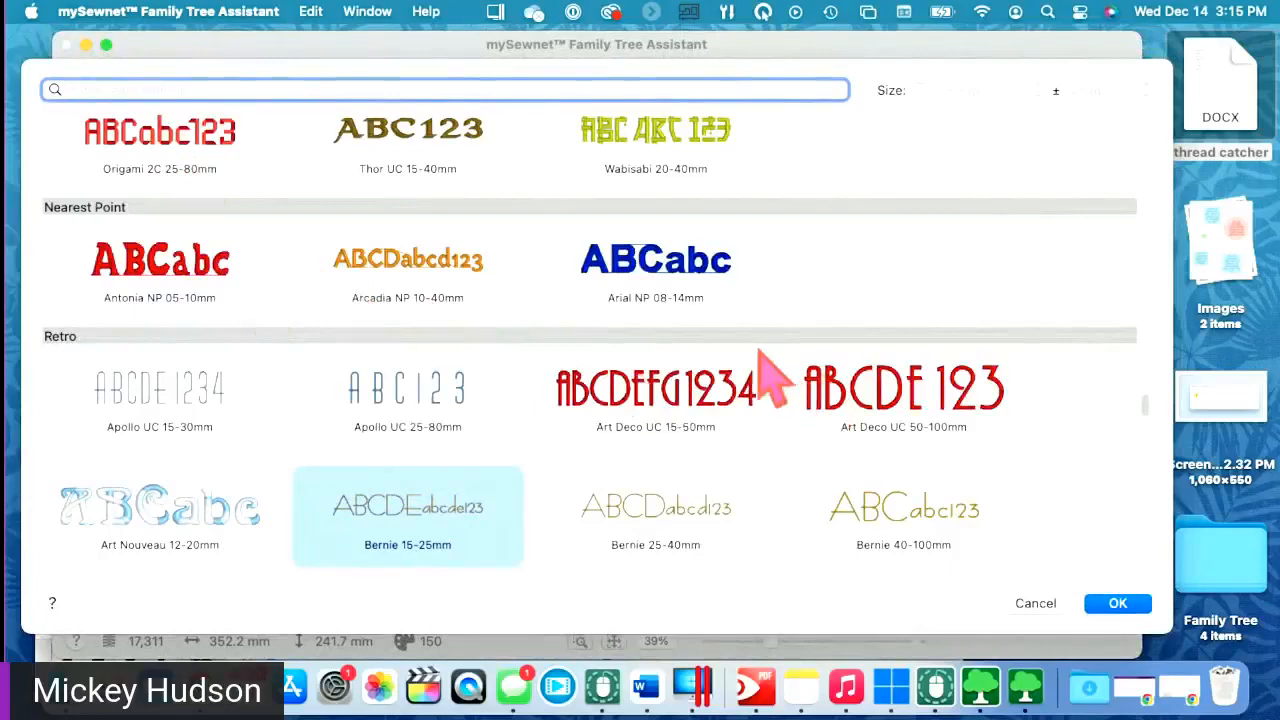
pyautogui.scroll(-2, 400, 340)
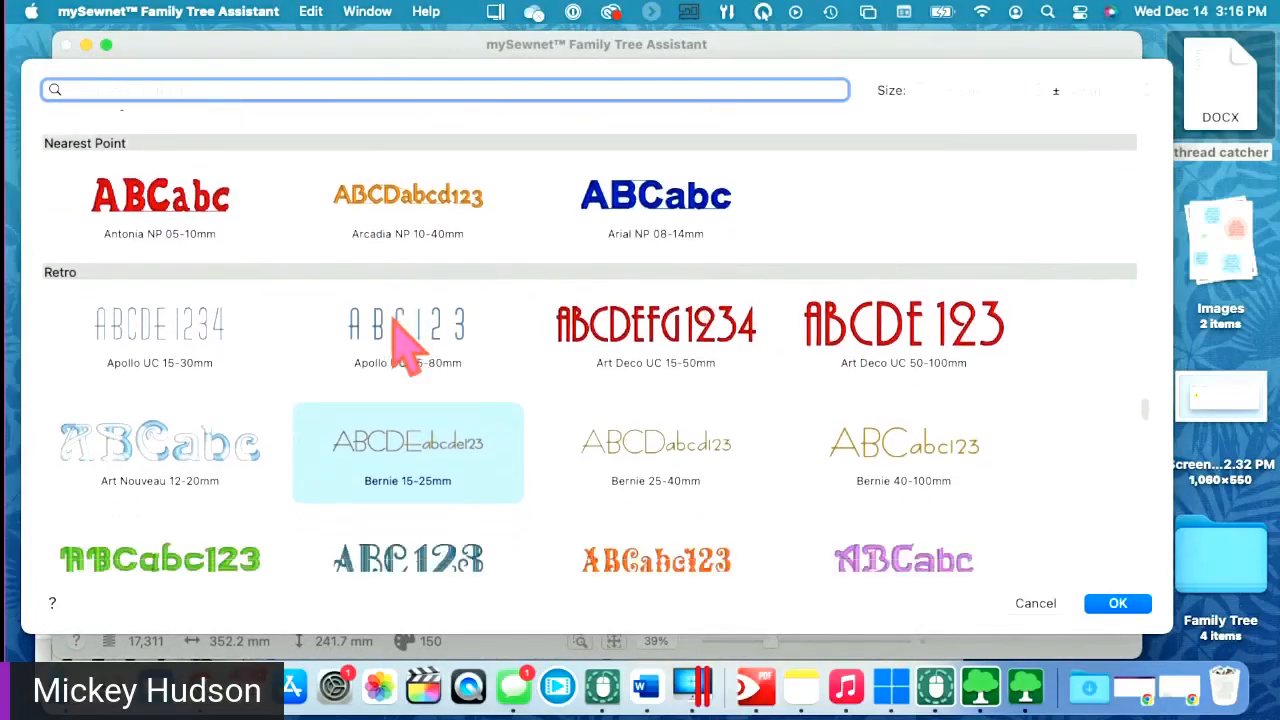
pyautogui.scroll(-6, 397, 318)
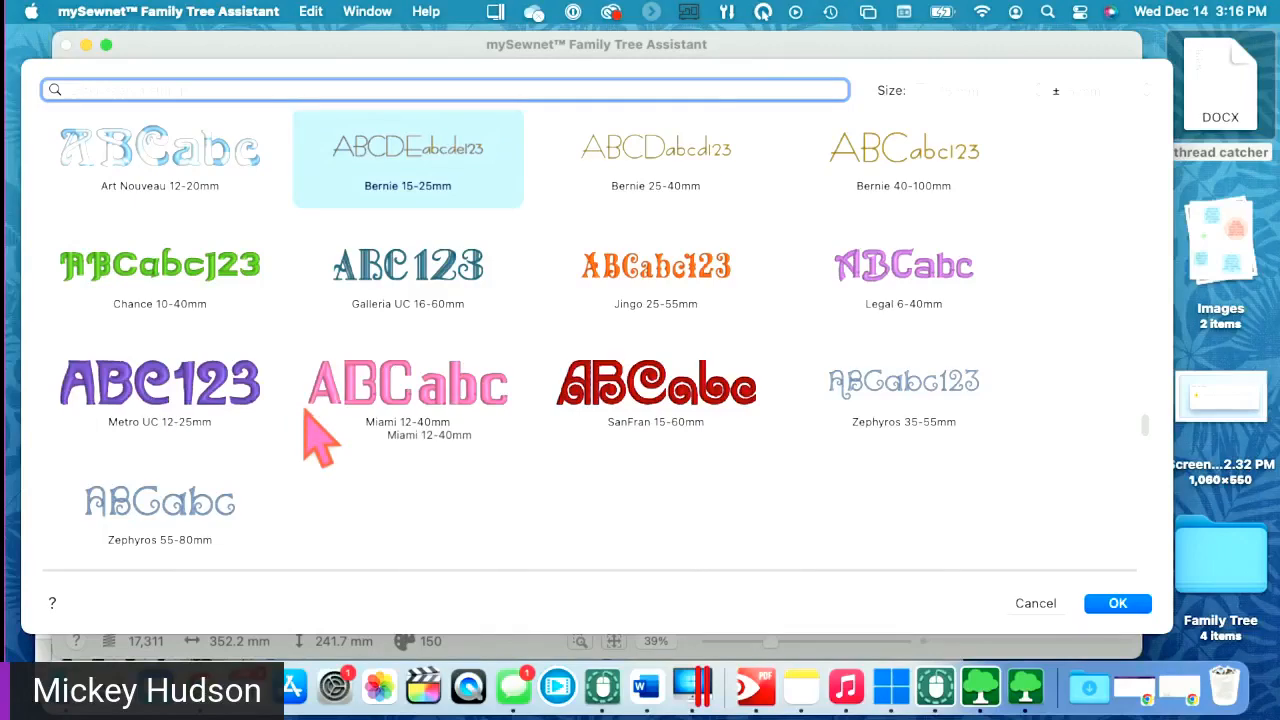
pyautogui.scroll(5, 320, 435)
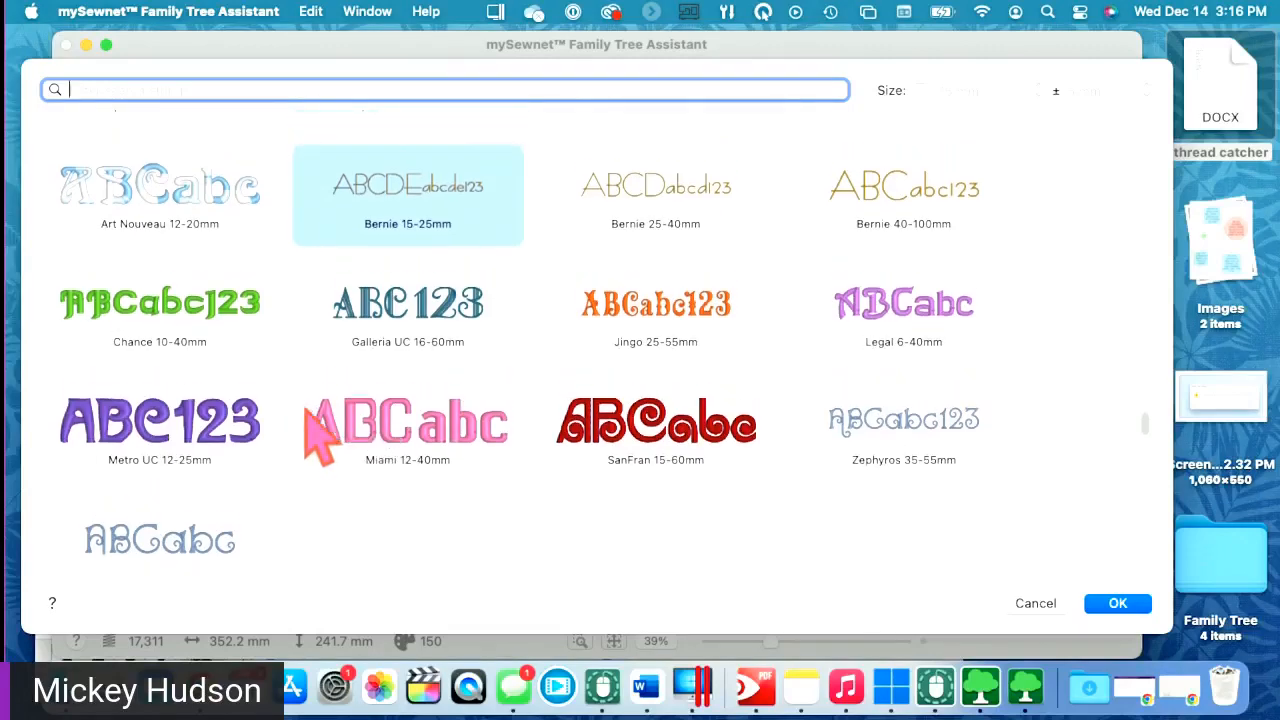
pyautogui.scroll(15, 310, 410)
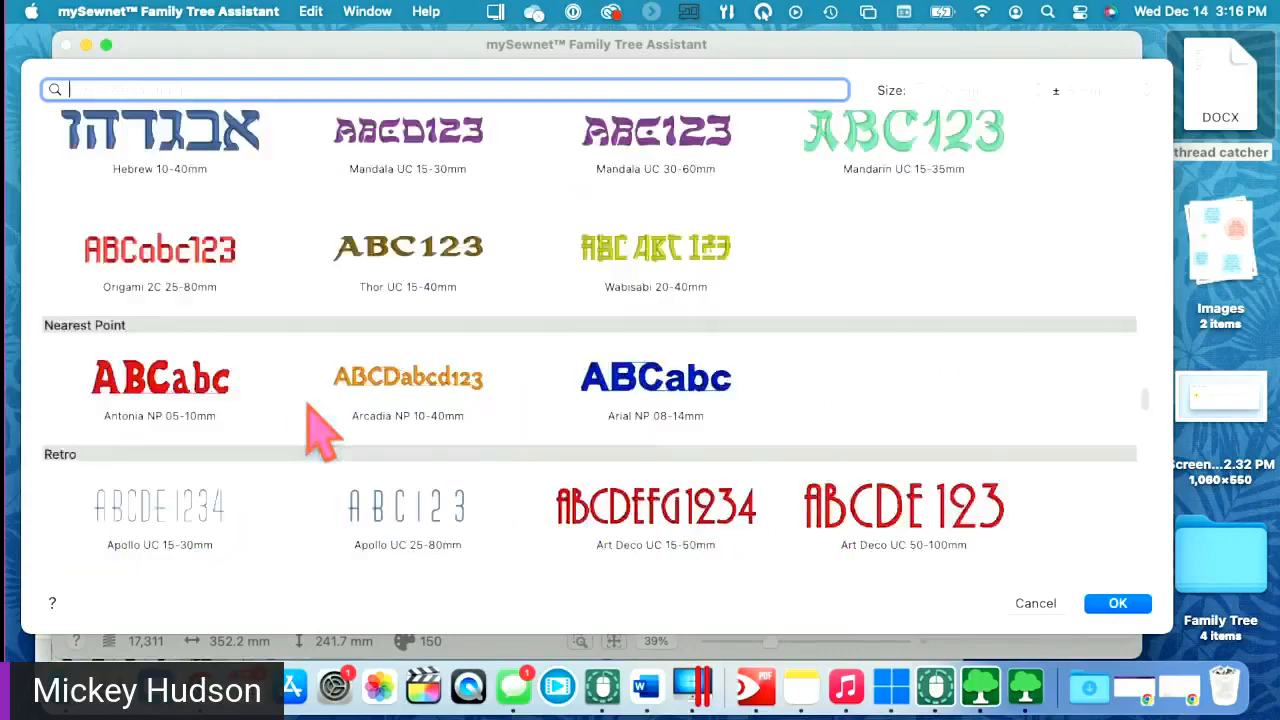
pyautogui.scroll(-20, 312, 410)
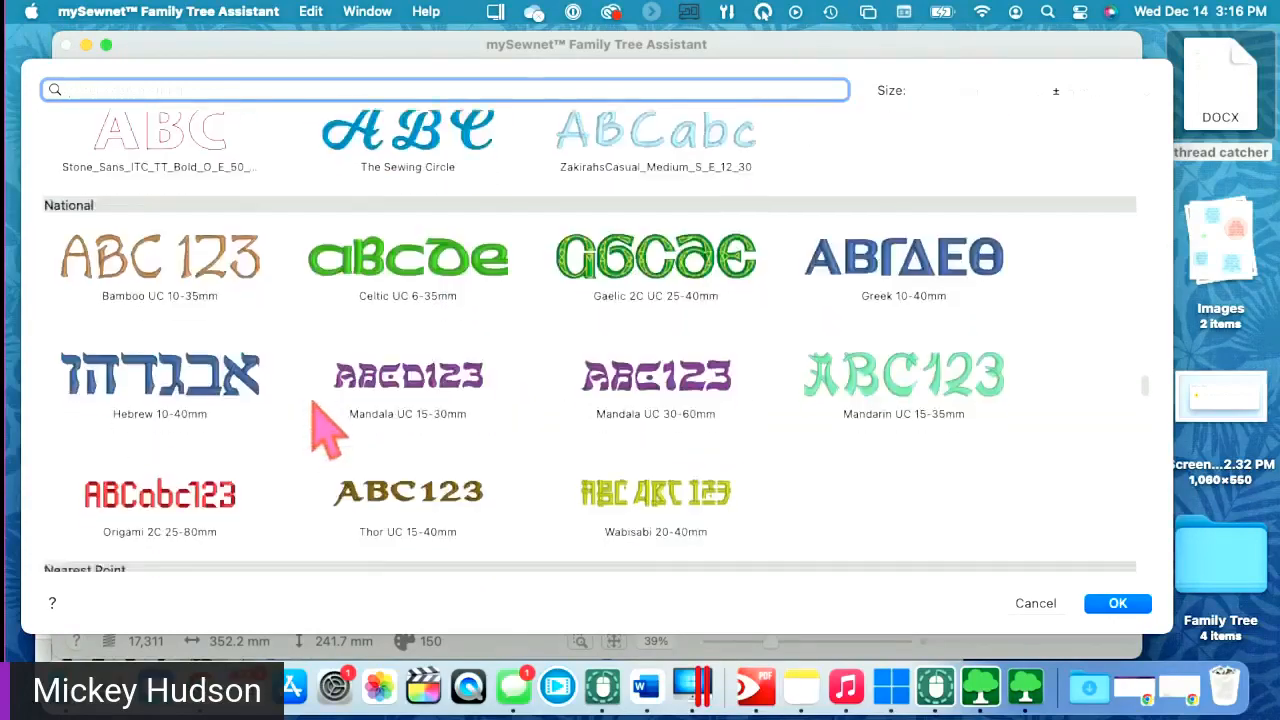
pyautogui.scroll(-4, 330, 425)
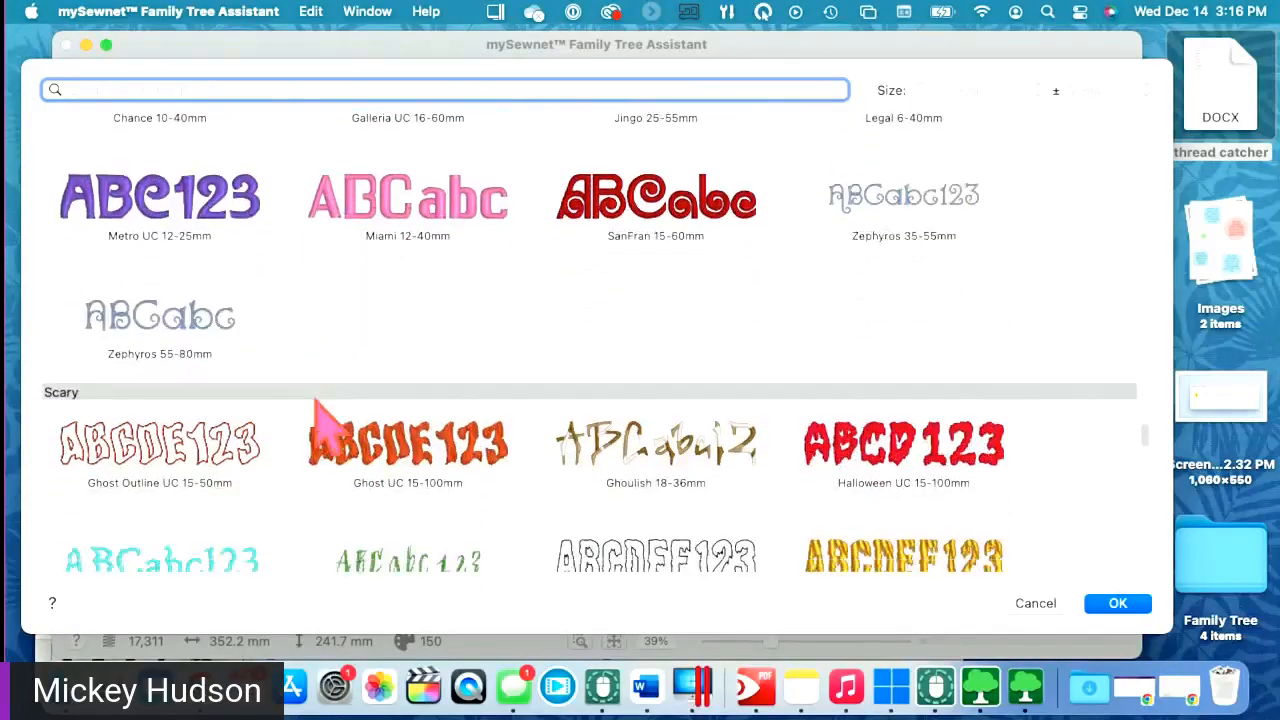
pyautogui.scroll(-7, 318, 410)
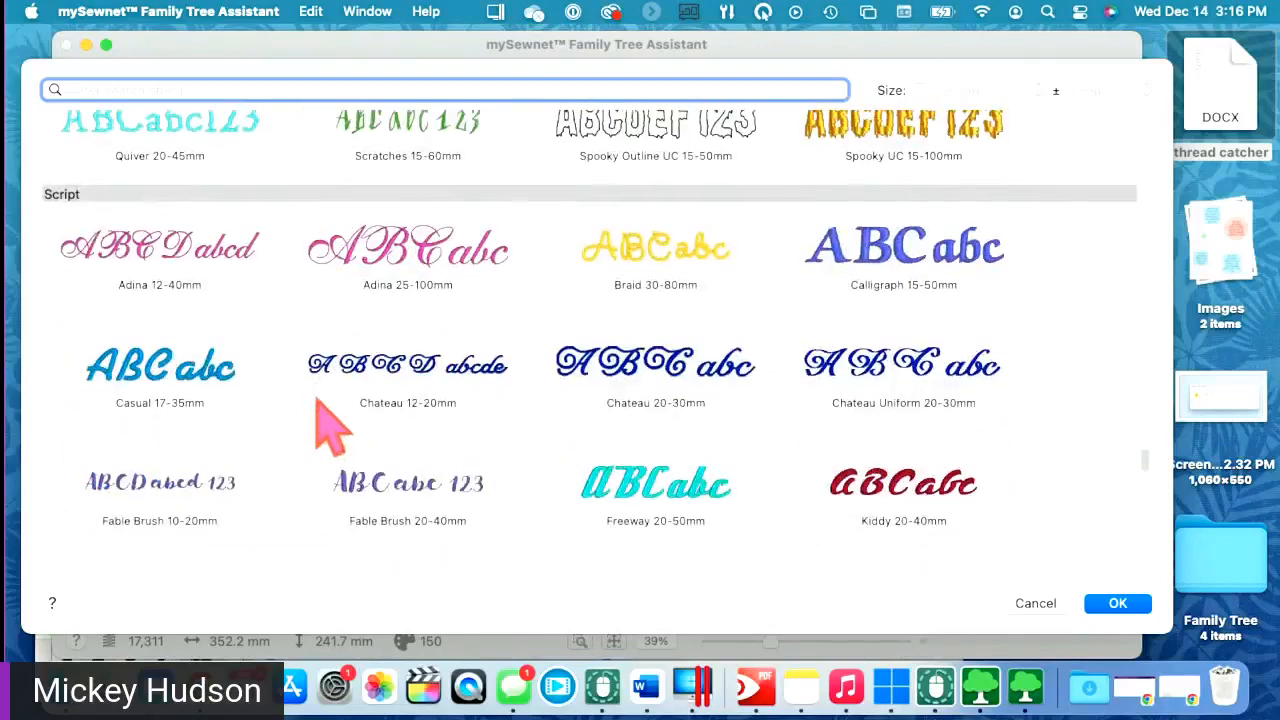
pyautogui.click(179, 371)
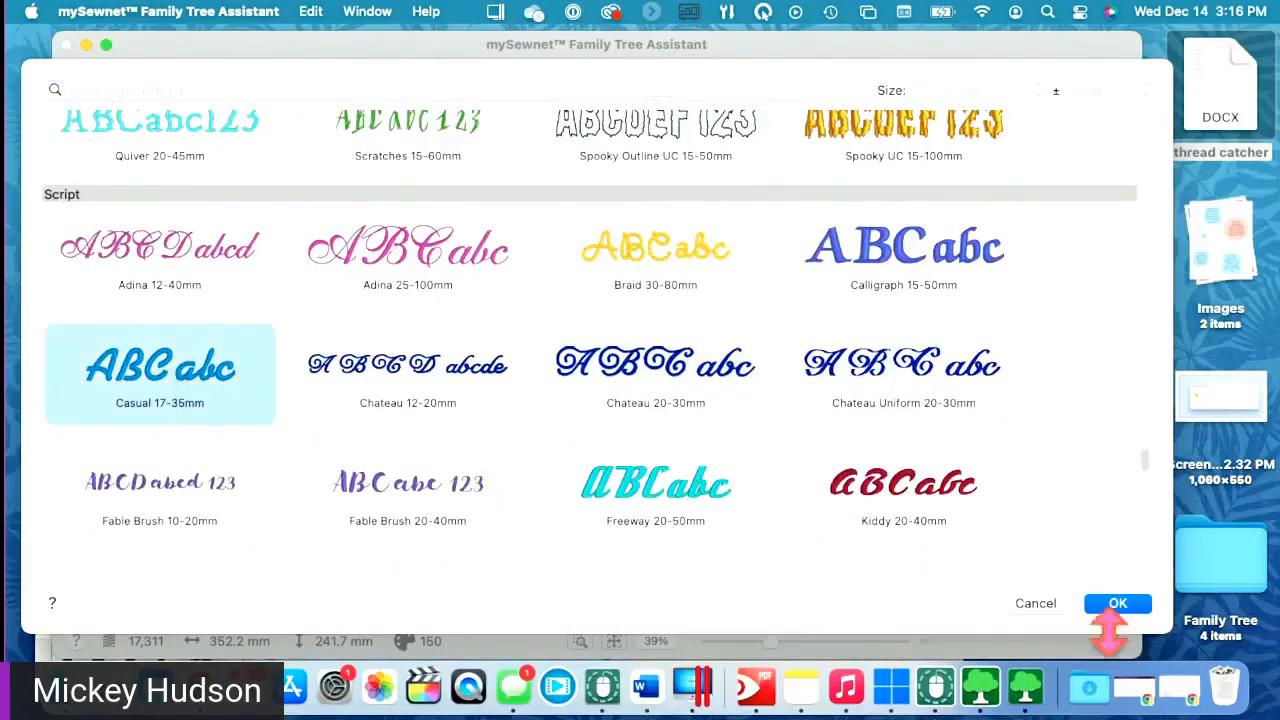
pyautogui.click(1116, 603)
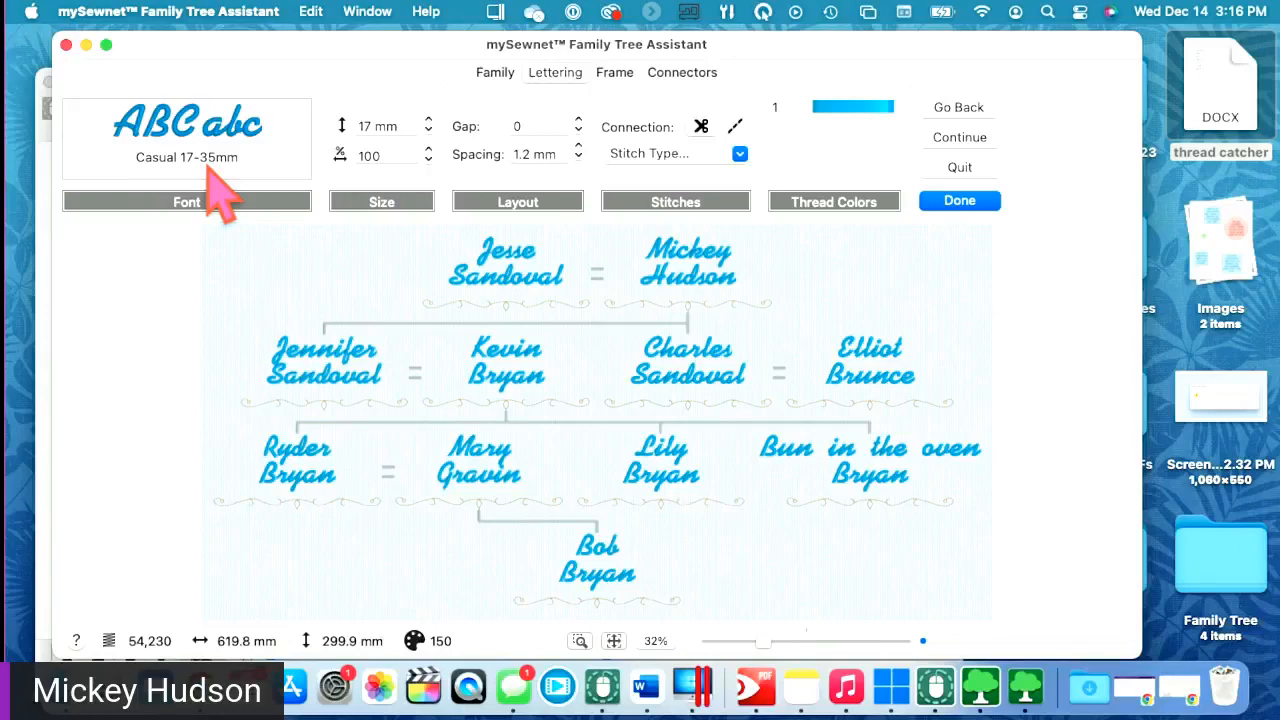
# - Raise the lettering height to 22 mm and widen the name gap to 17
pyautogui.click(428, 121)
pyautogui.click(428, 121)
pyautogui.click(375, 155)
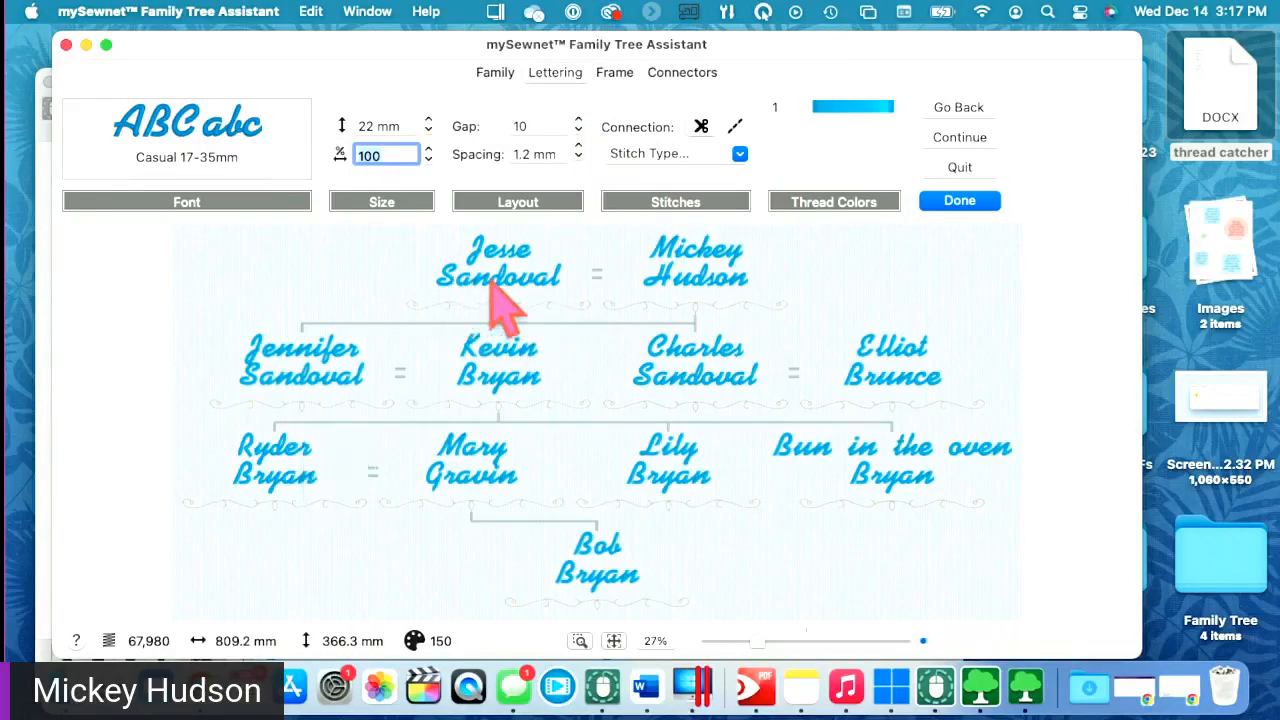
pyautogui.click(578, 121)
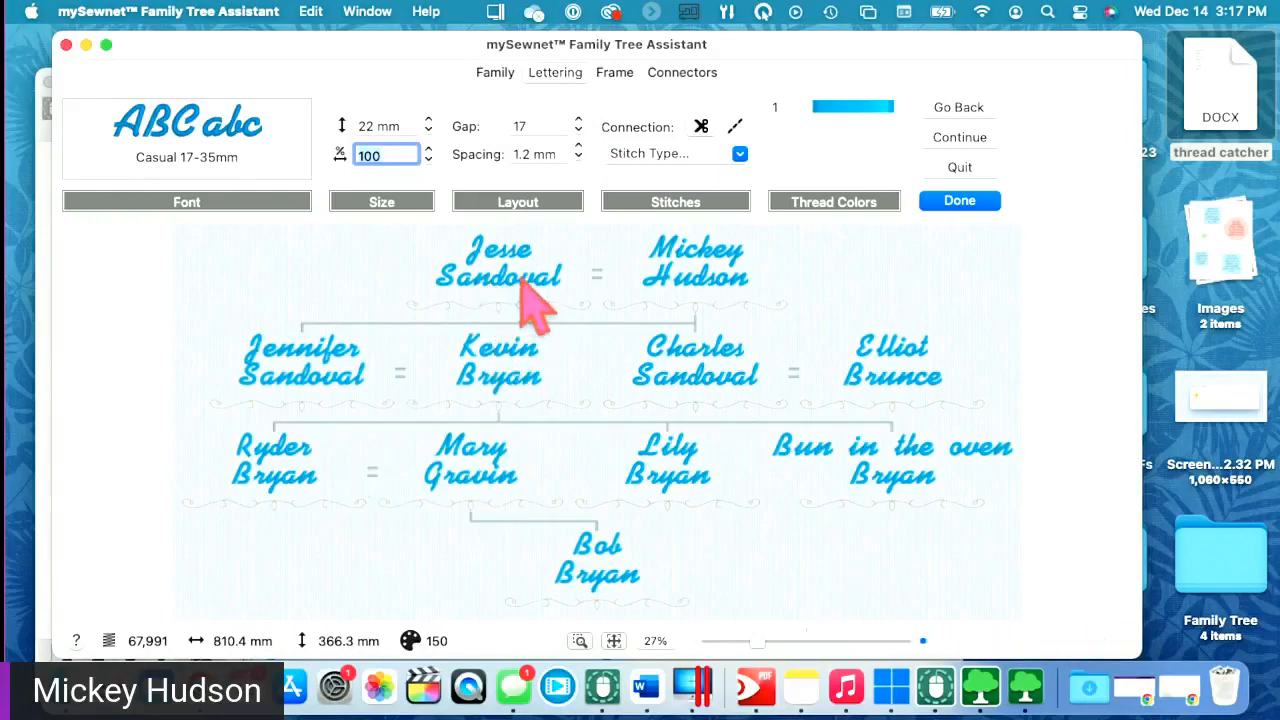
pyautogui.click(534, 125)
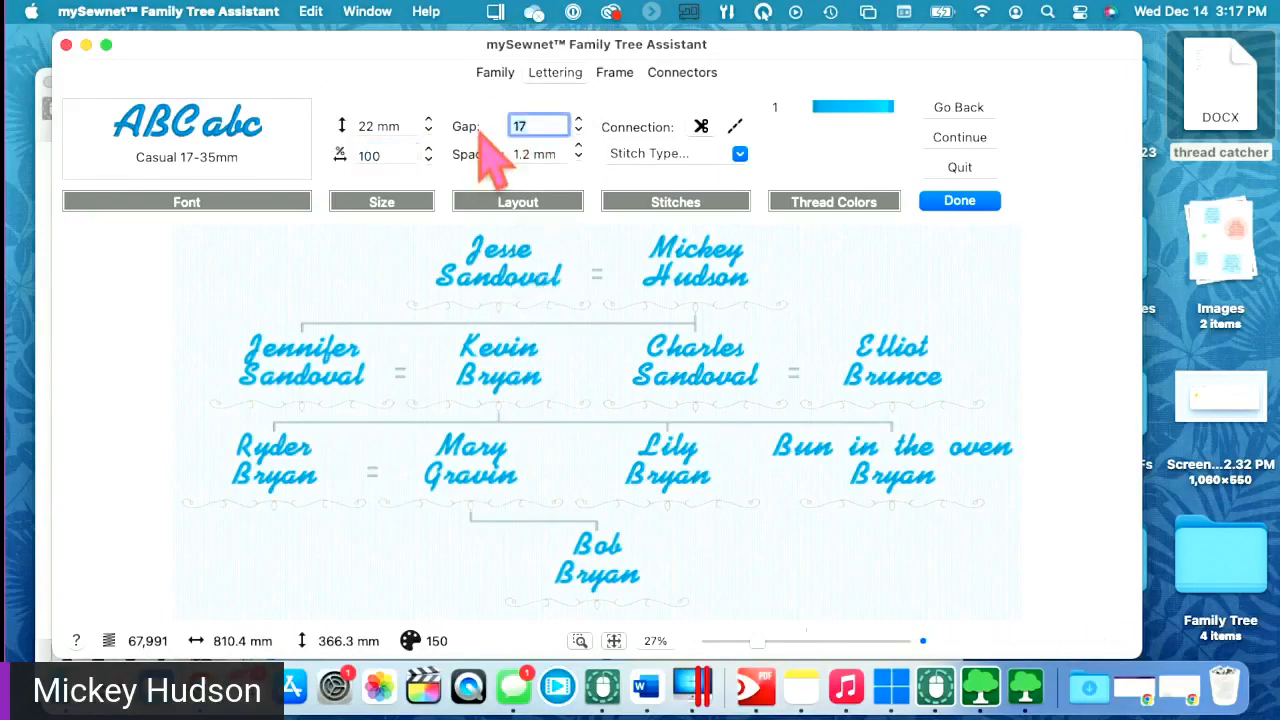
# - Set the name gap to 0 and try a 5 mm line spacing
pyautogui.write('0')
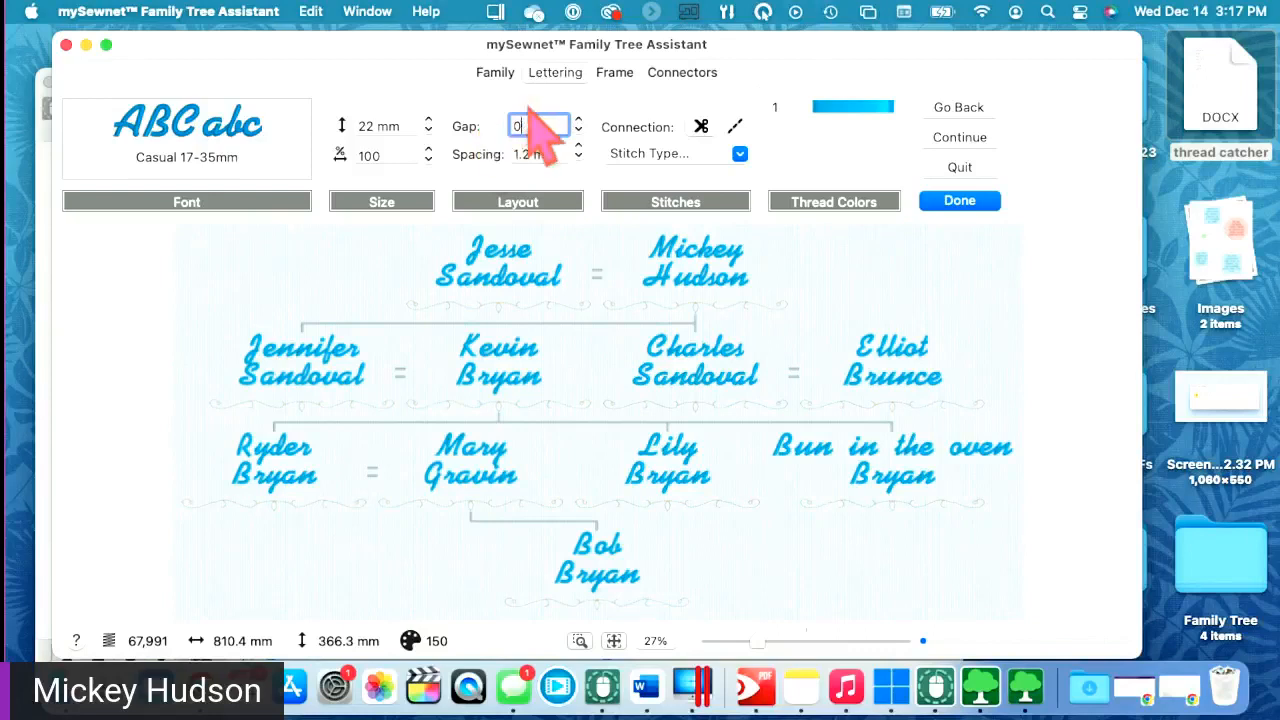
pyautogui.click(530, 153)
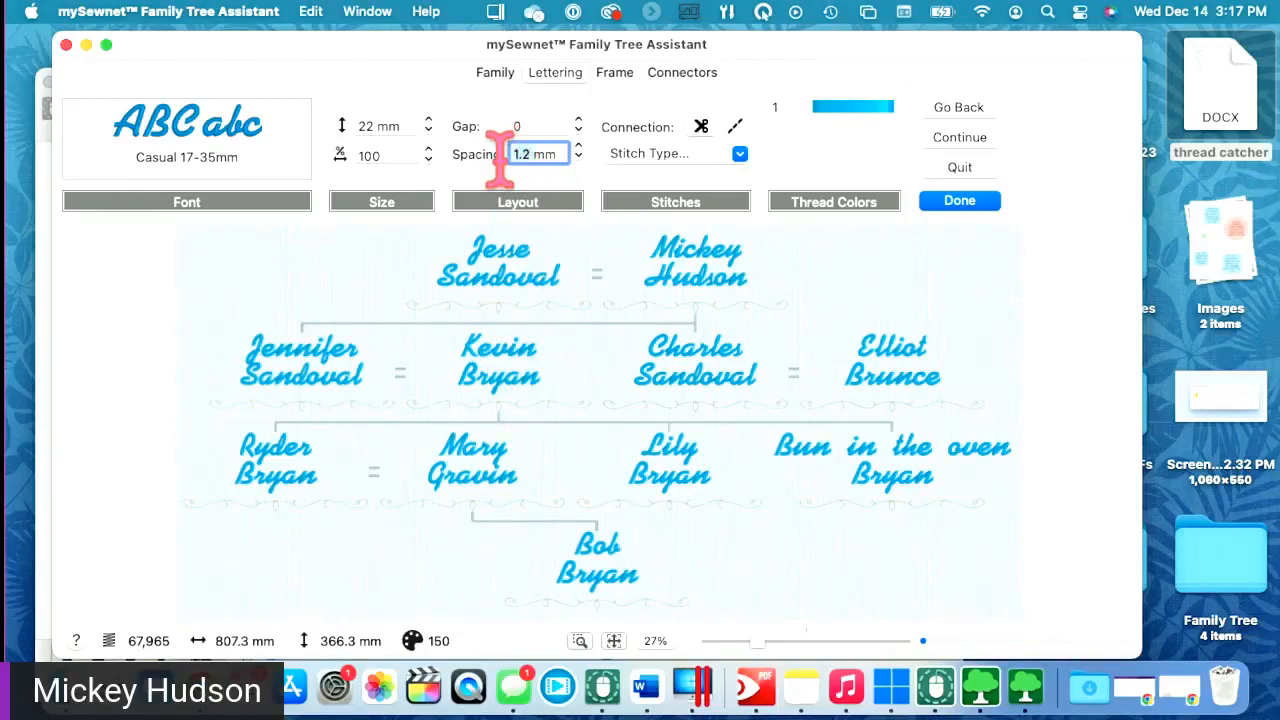
pyautogui.write('5')
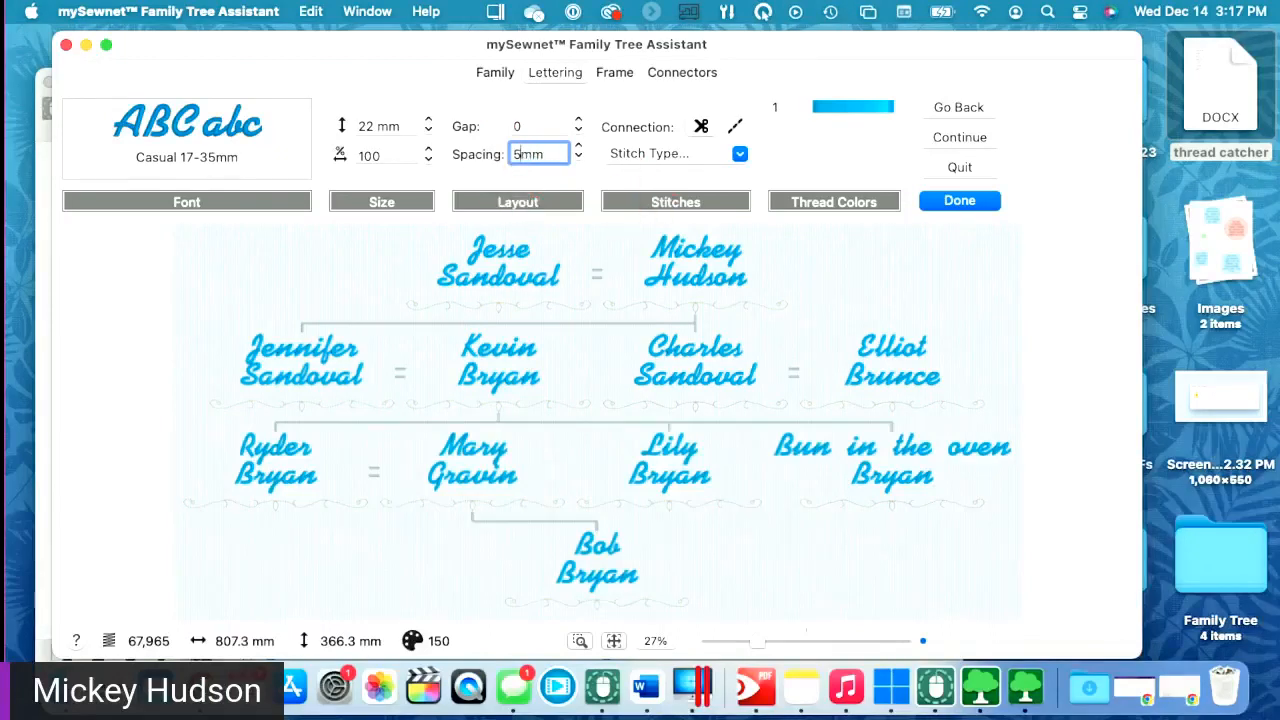
pyautogui.click(536, 124)
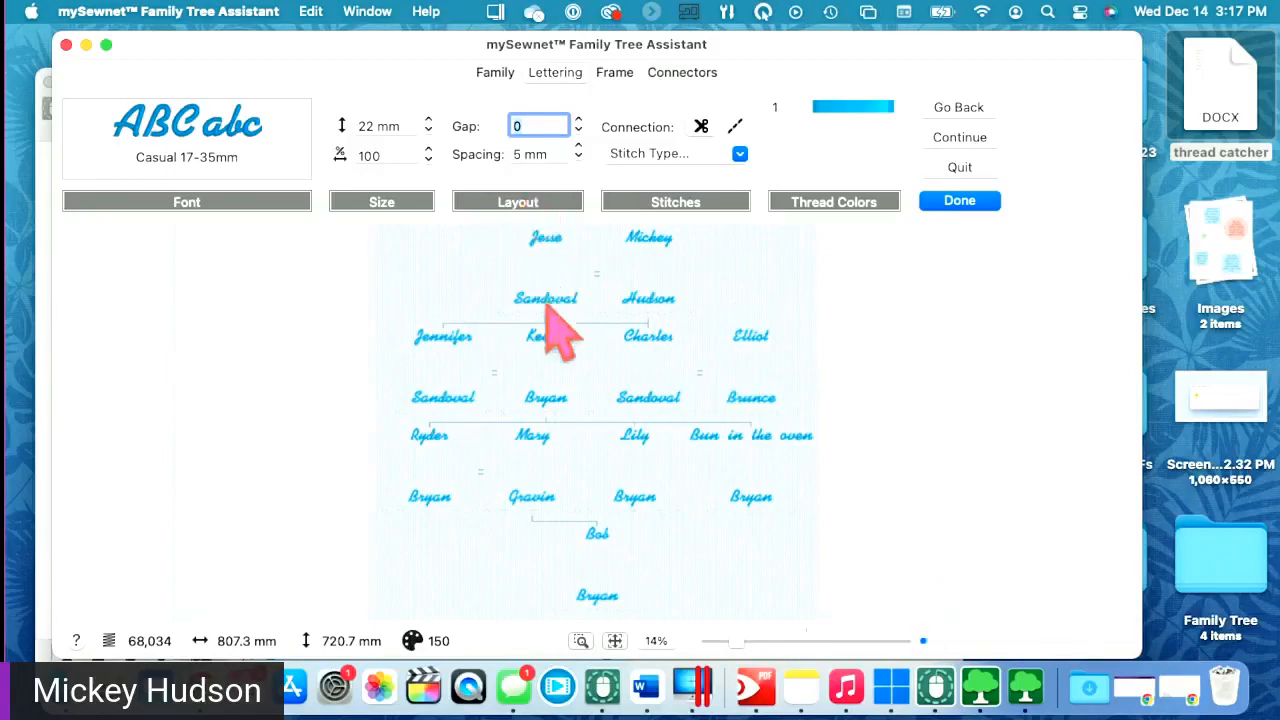
# - Step the line spacing down, then settle on 1.2 mm
pyautogui.click(578, 159)
pyautogui.click(578, 159)
pyautogui.click(578, 159)
pyautogui.click(563, 148)
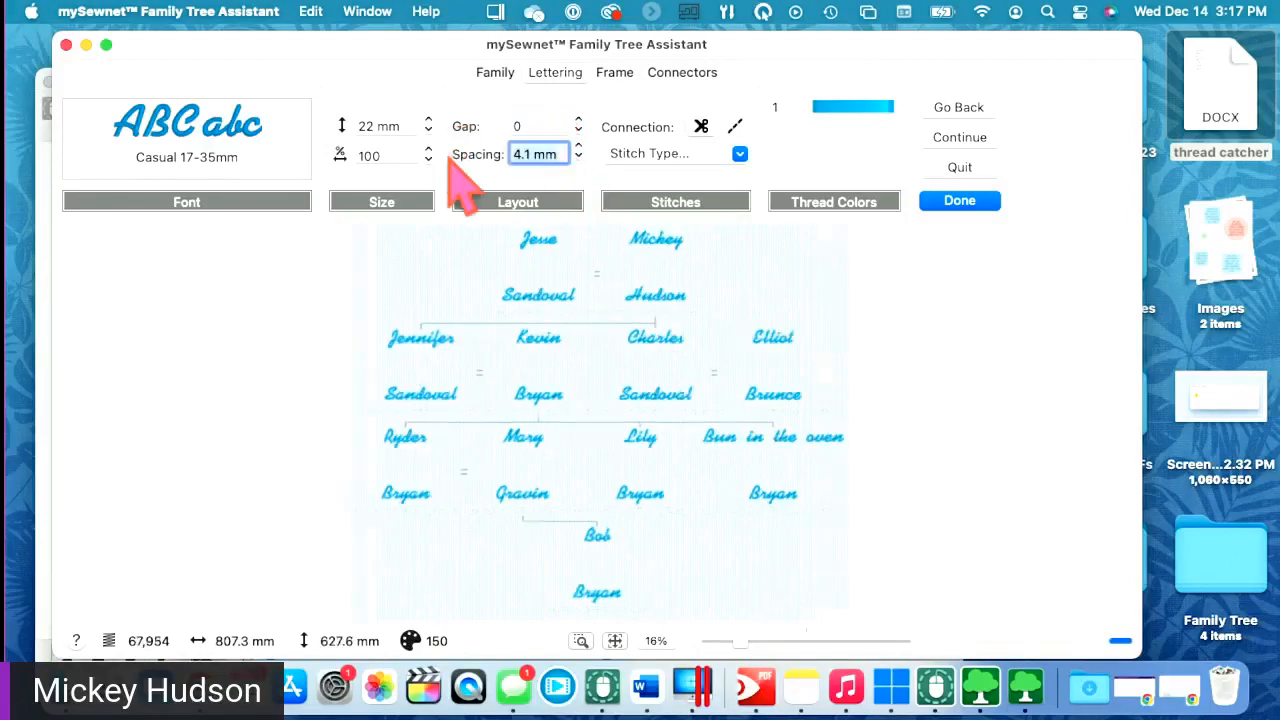
pyautogui.write('1')
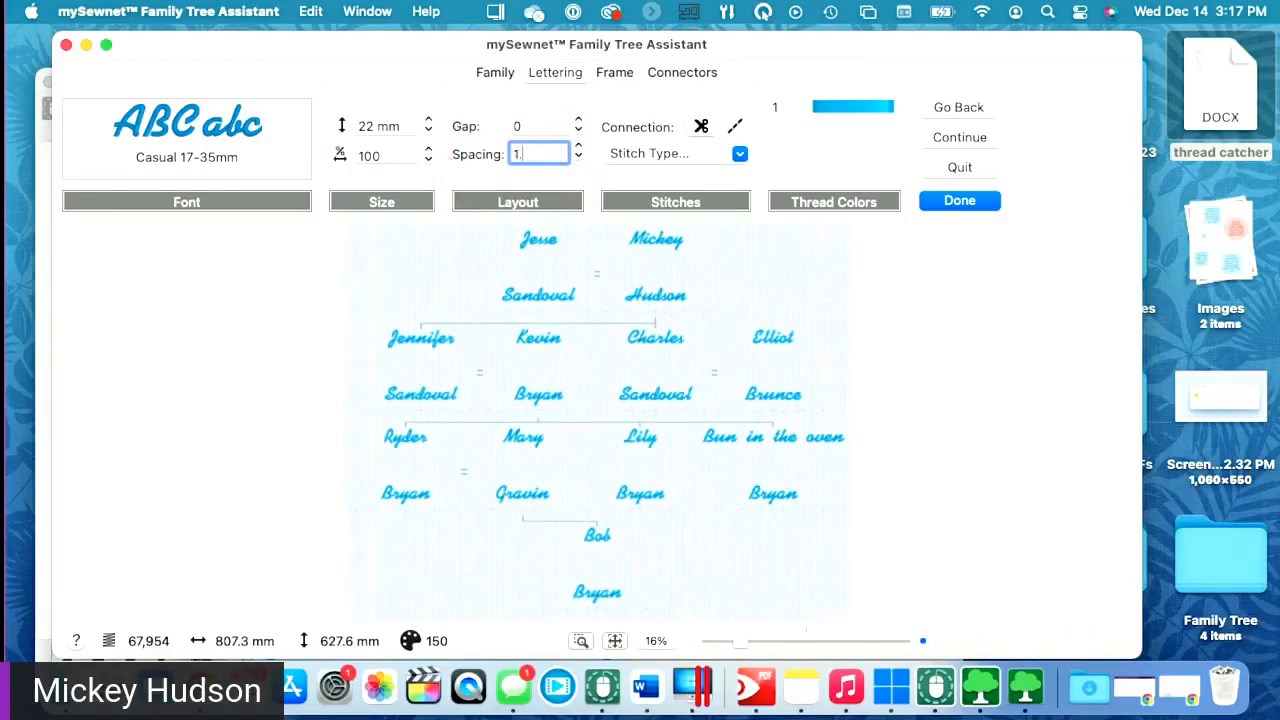
pyautogui.click(530, 126)
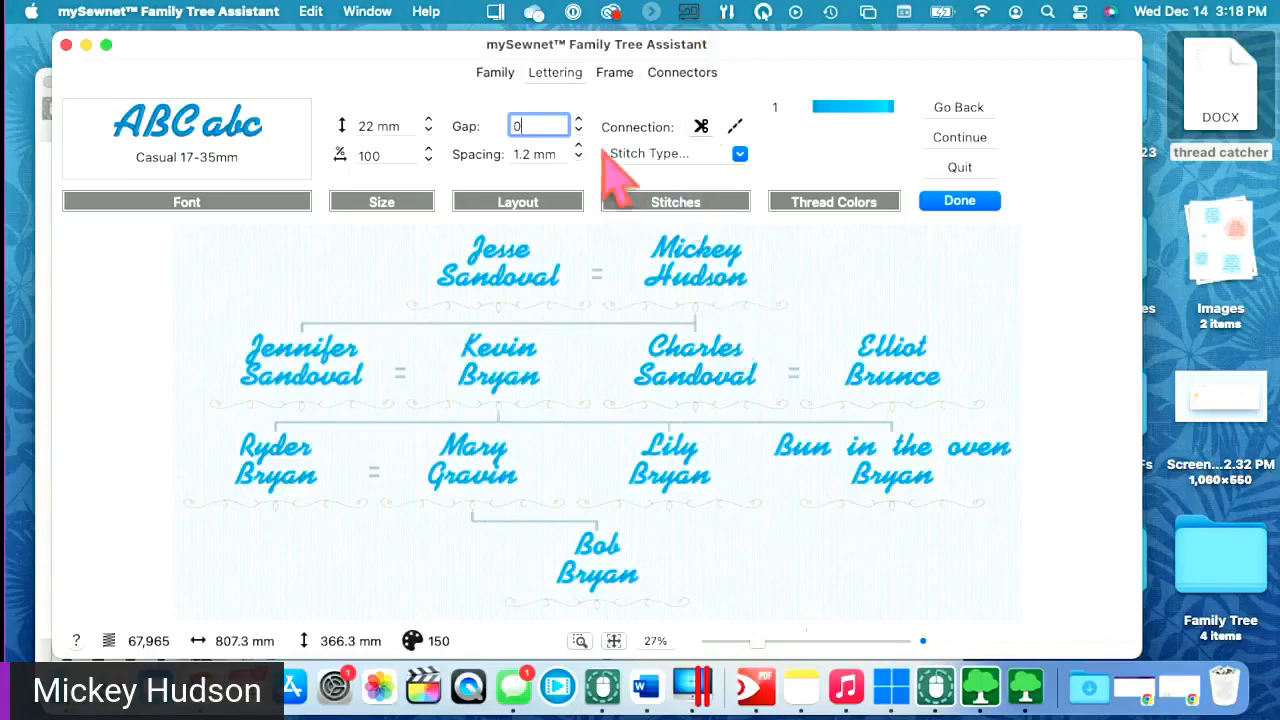
pyautogui.click(703, 157)
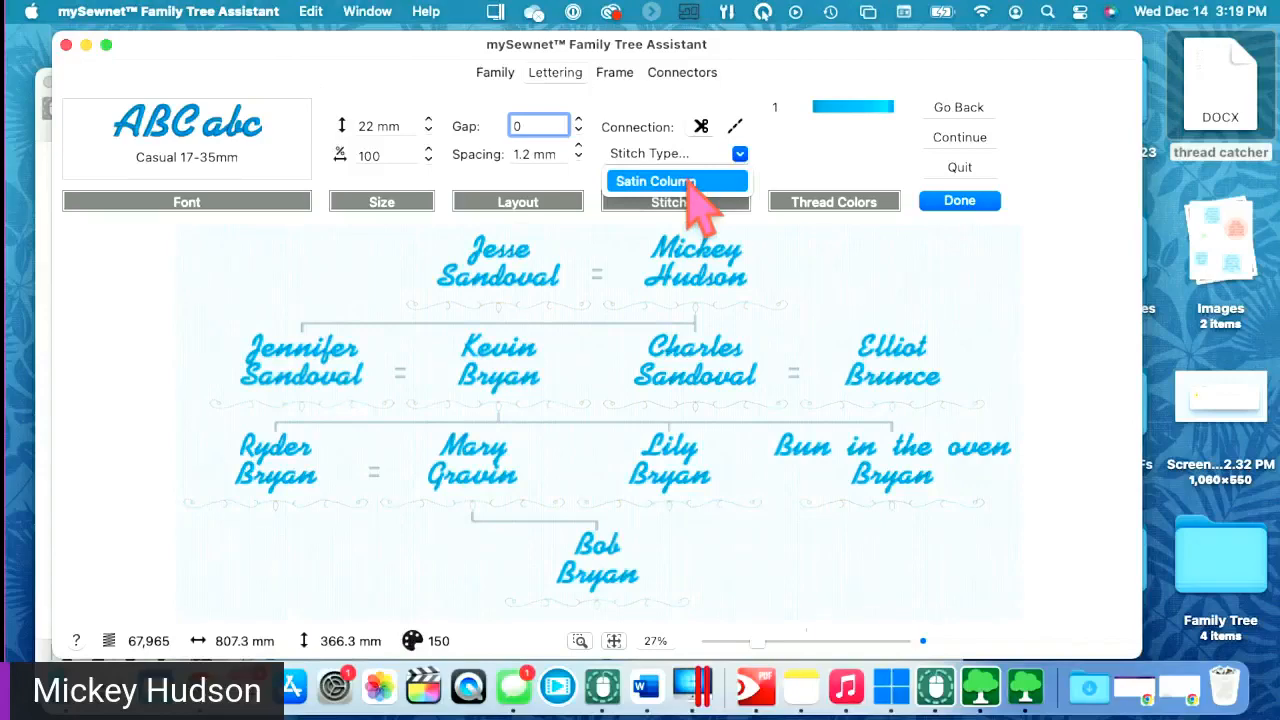
pyautogui.click(733, 182)
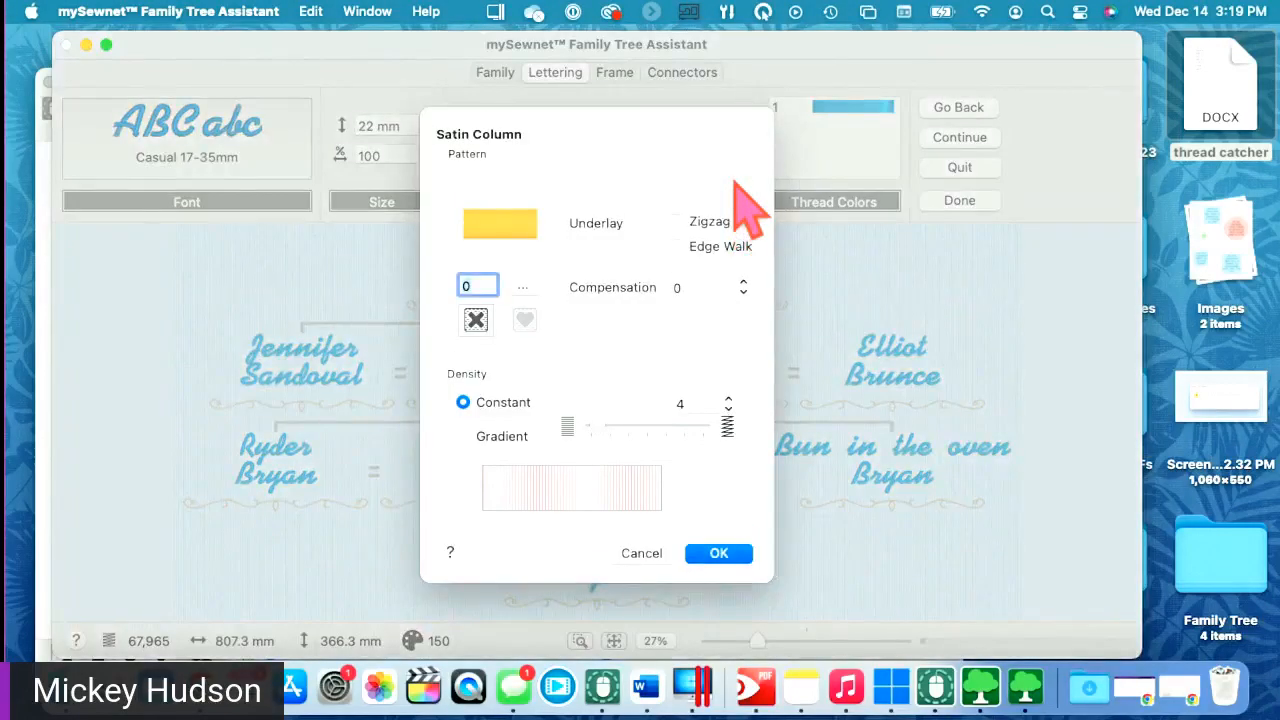
pyautogui.click(630, 553)
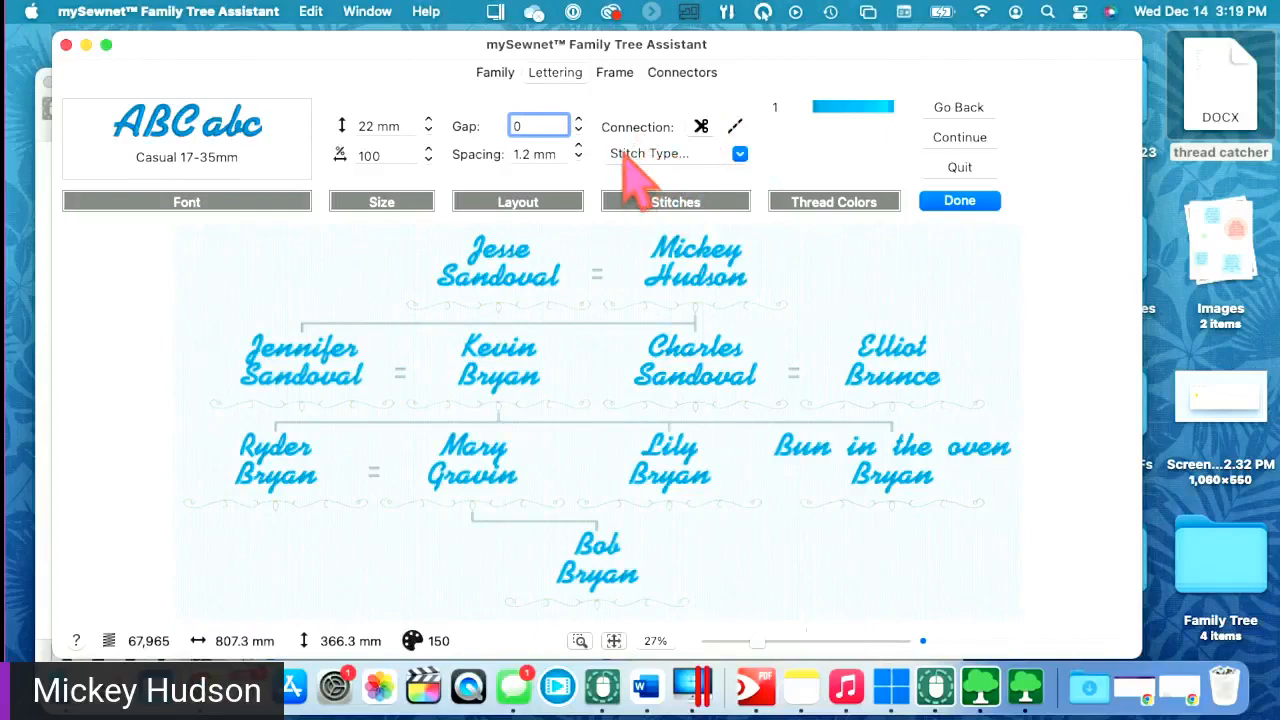
pyautogui.click(728, 158)
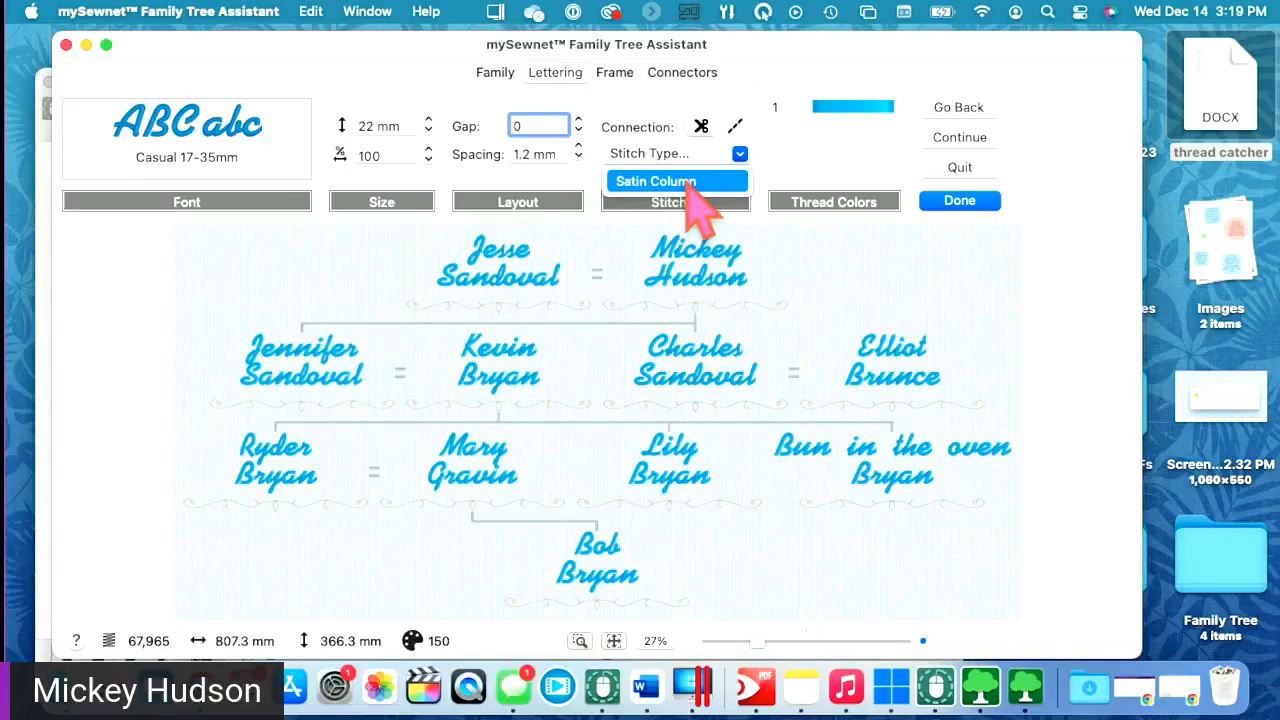
pyautogui.click(112, 114)
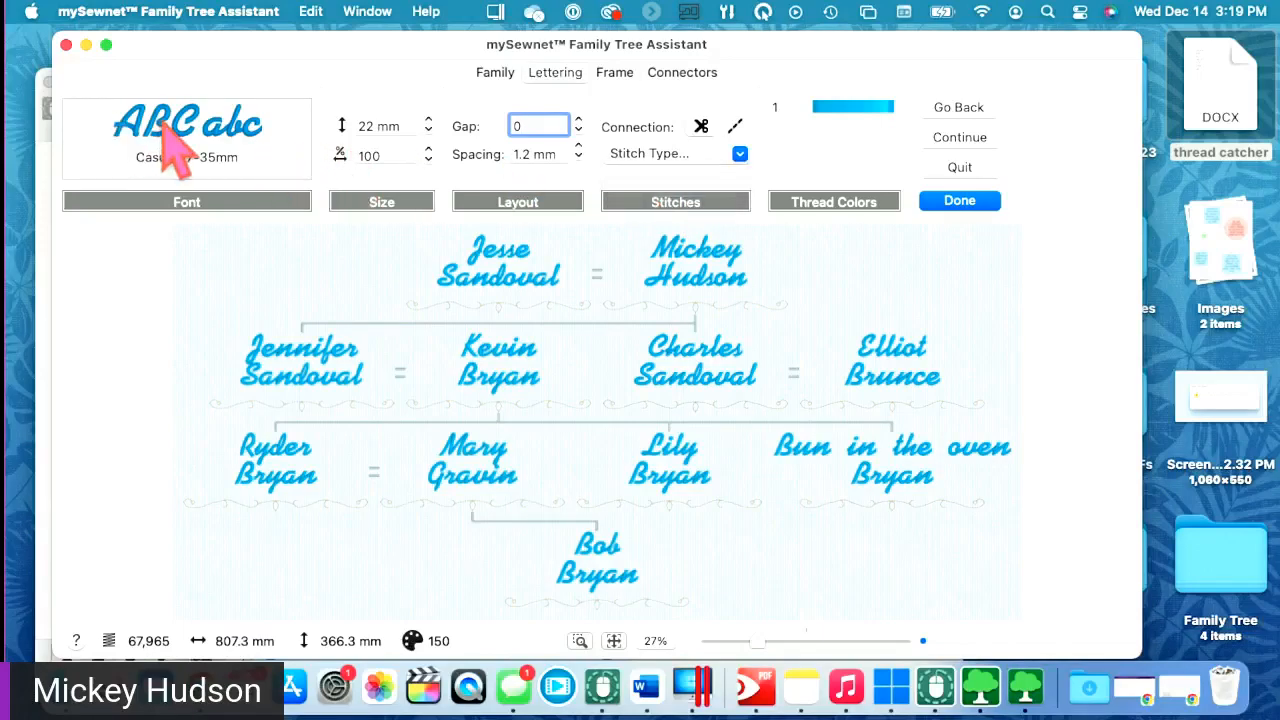
pyautogui.click(170, 145)
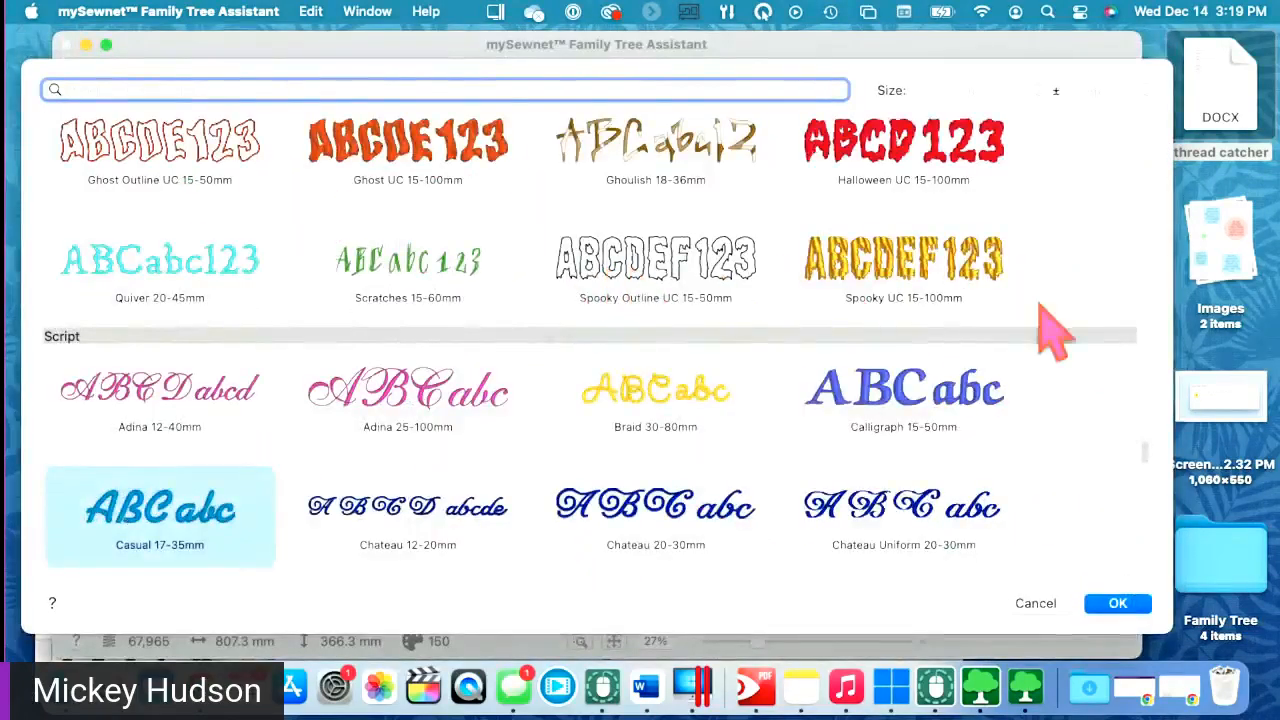
pyautogui.moveTo(1145, 455); pyautogui.dragTo(1087, 252)
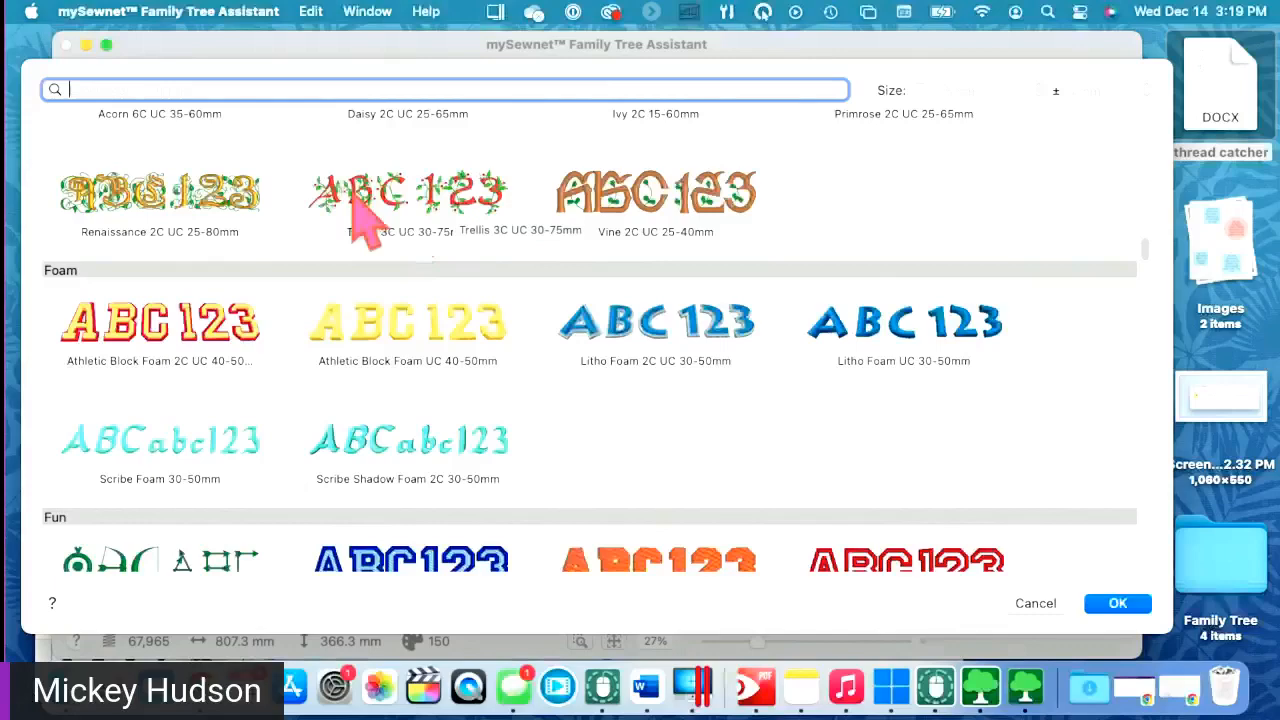
pyautogui.click(1036, 603)
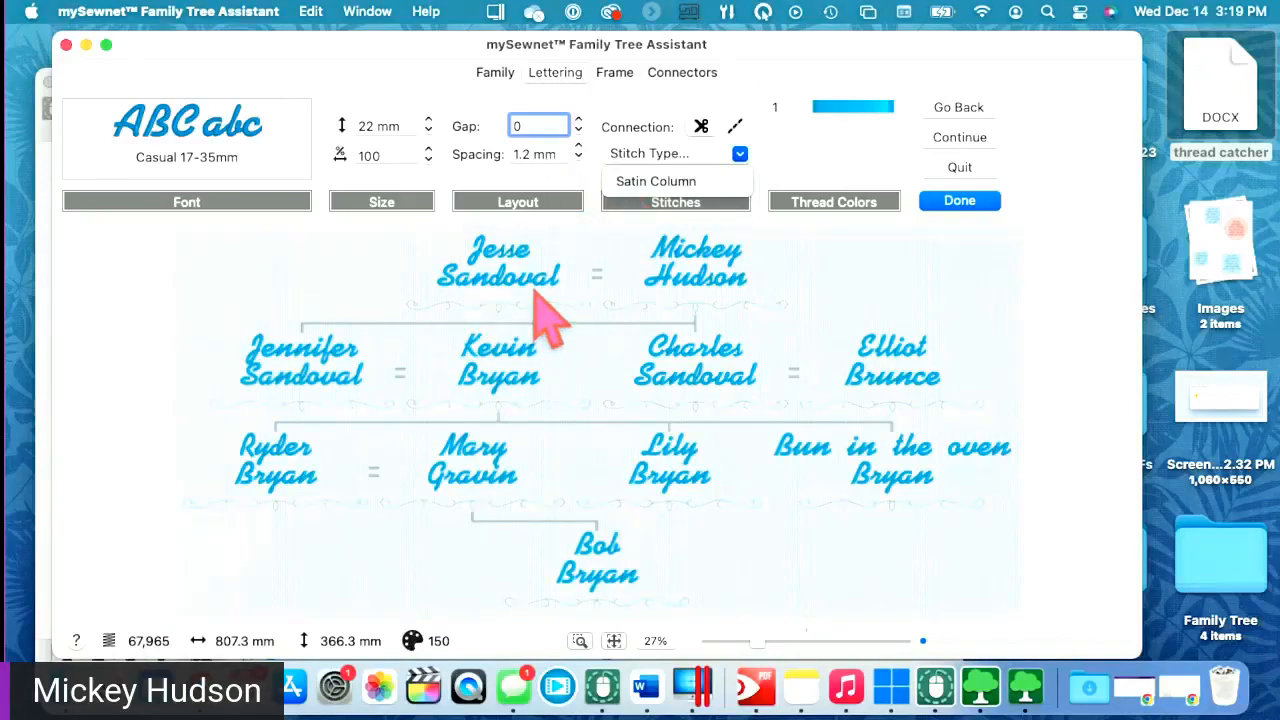
# - Switch the lettering stitch type to Satin Column and open its fill pattern library
pyautogui.click(702, 183)
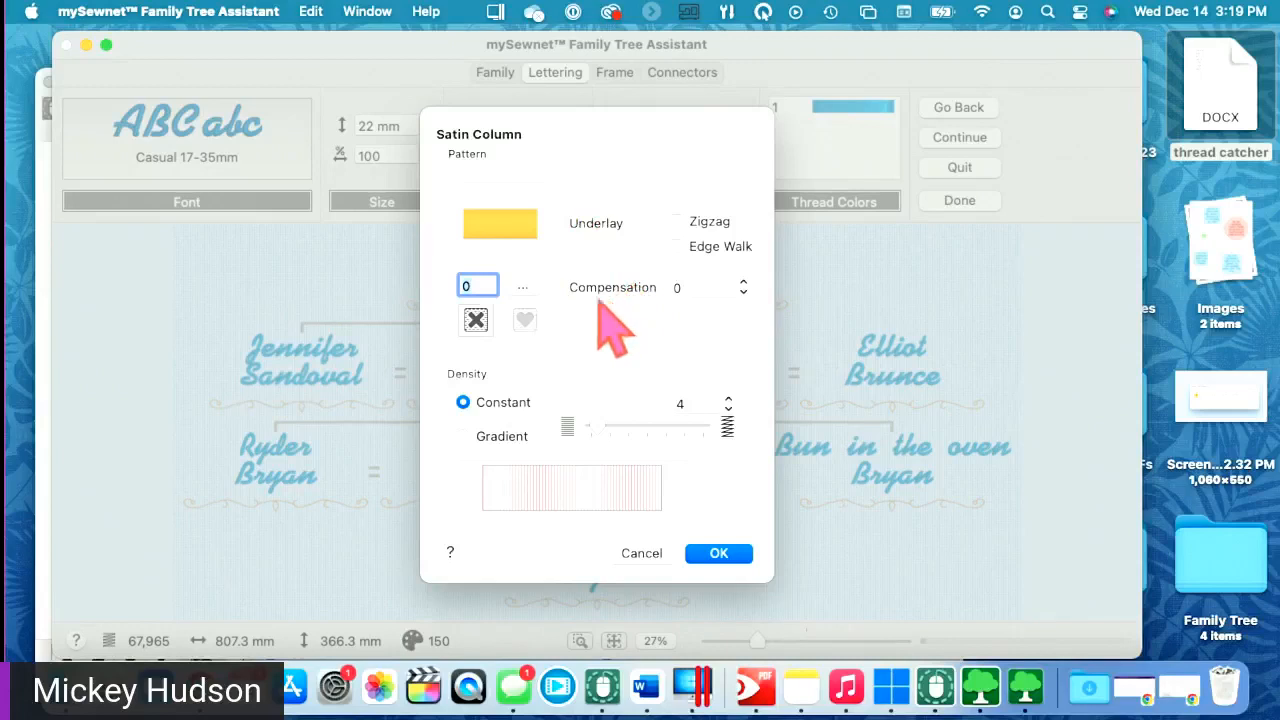
pyautogui.click(521, 288)
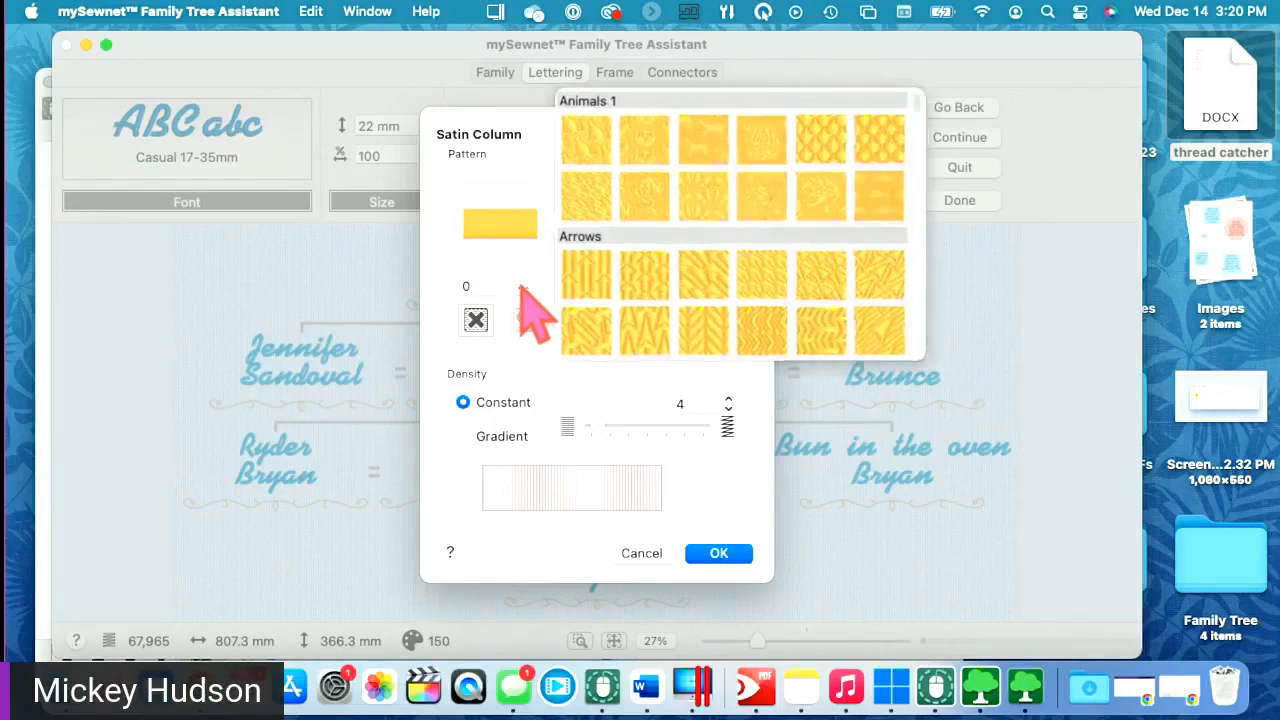
# - Browse the satin fill pattern categories, then close the library without choosing a pattern
pyautogui.scroll(-8, 915, 340)
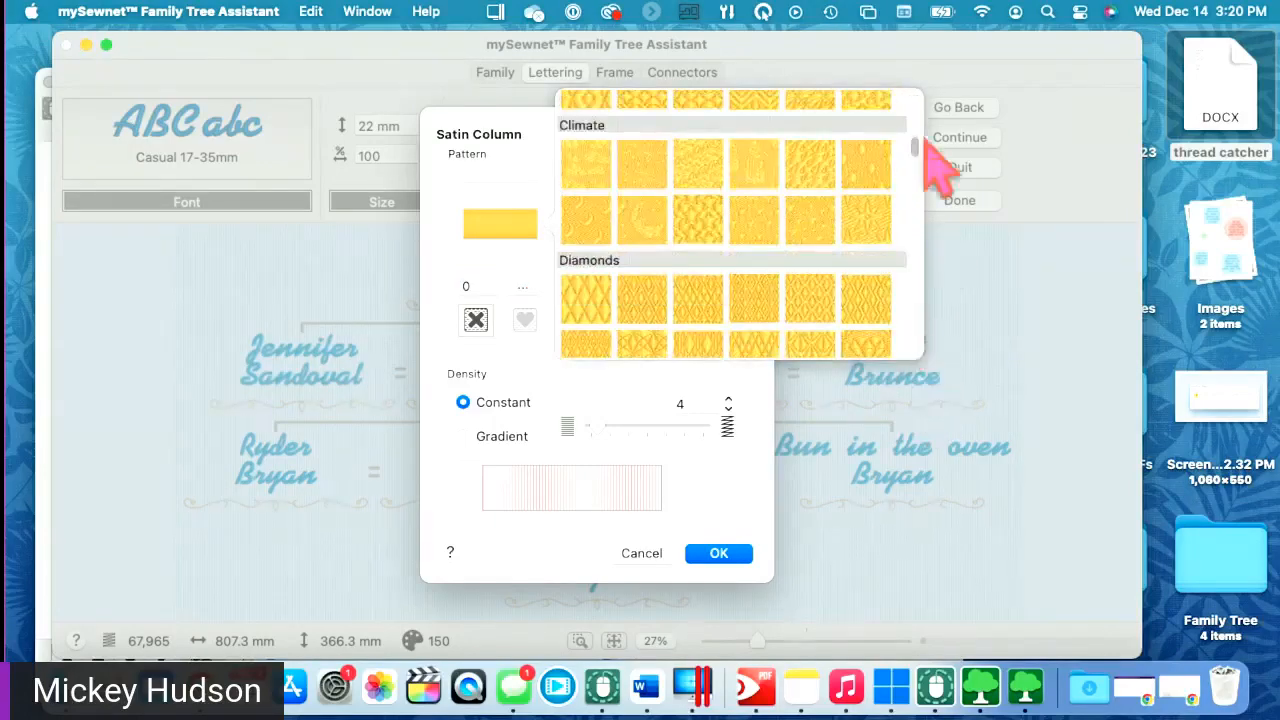
pyautogui.moveTo(916, 150); pyautogui.dragTo(914, 298)
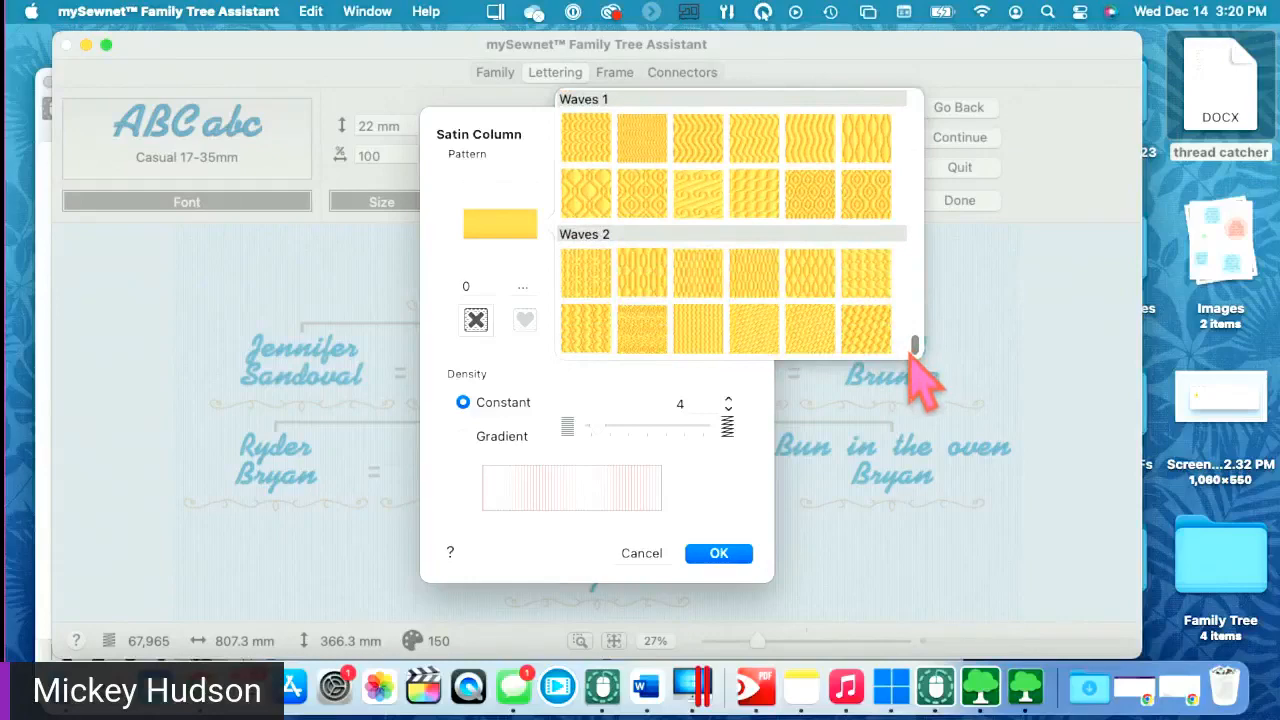
pyautogui.moveTo(914, 352); pyautogui.dragTo(914, 330)
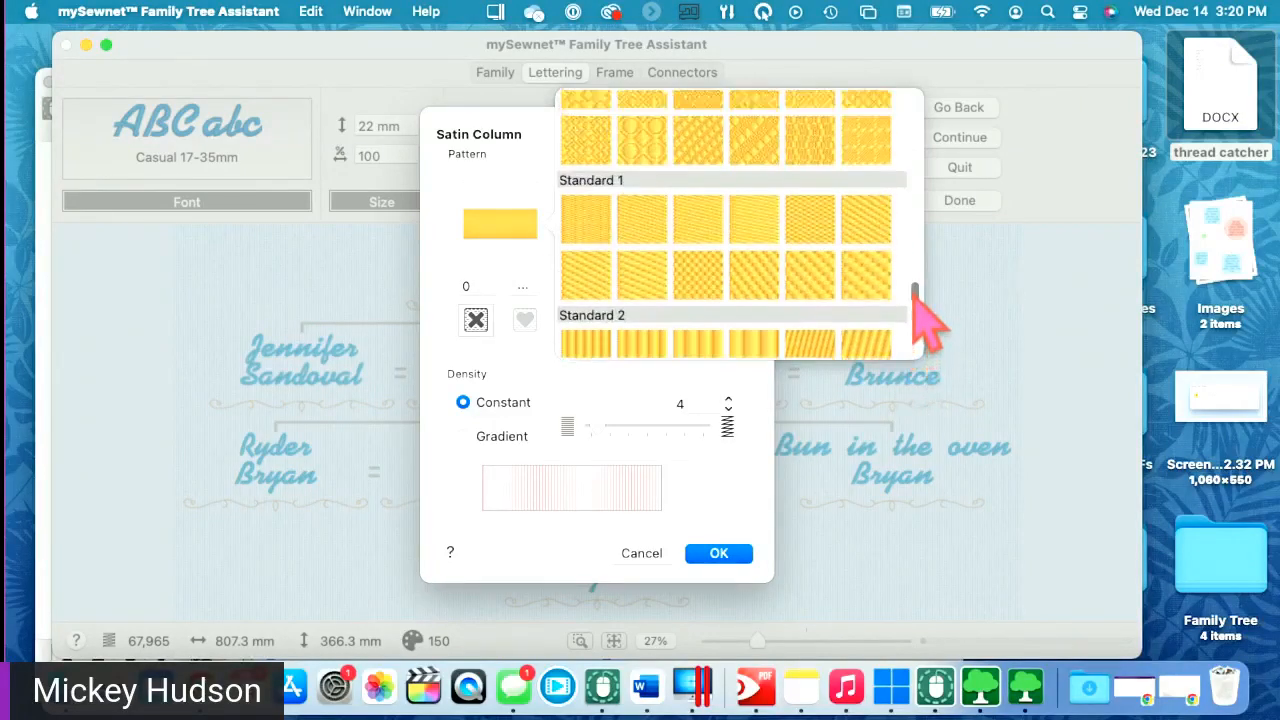
pyautogui.moveTo(916, 286); pyautogui.dragTo(876, 100)
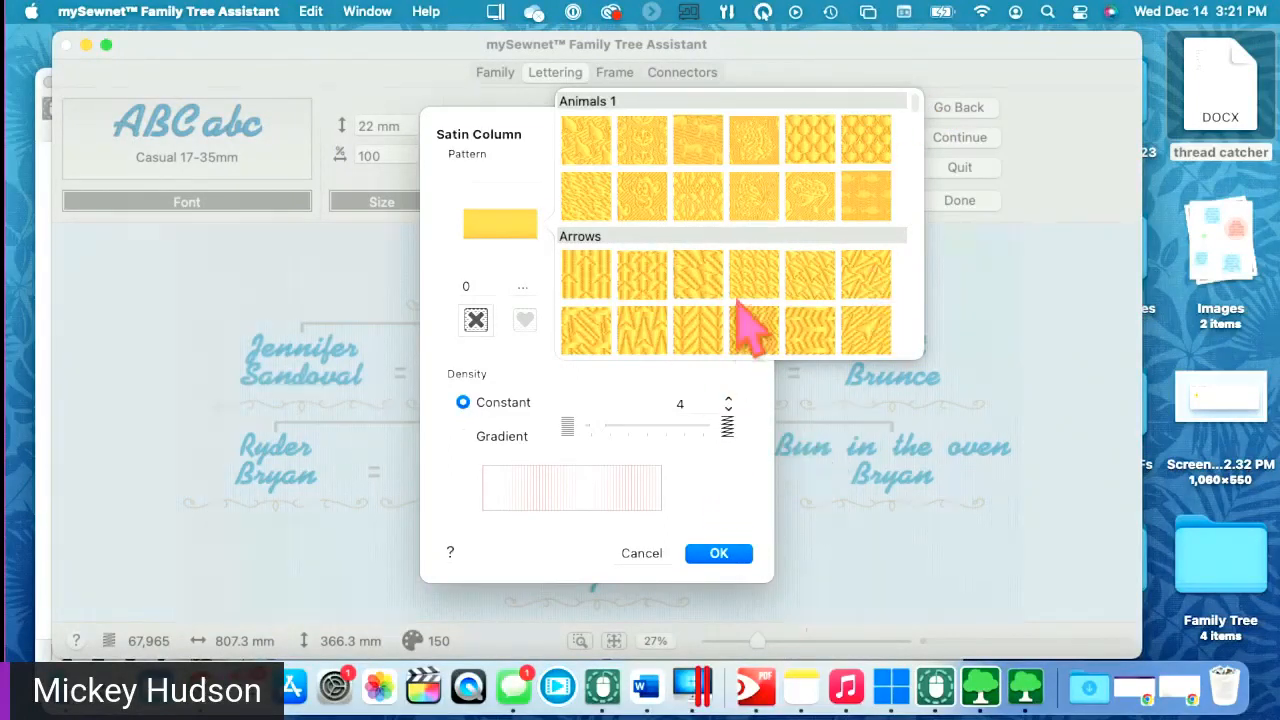
pyautogui.click(746, 492)
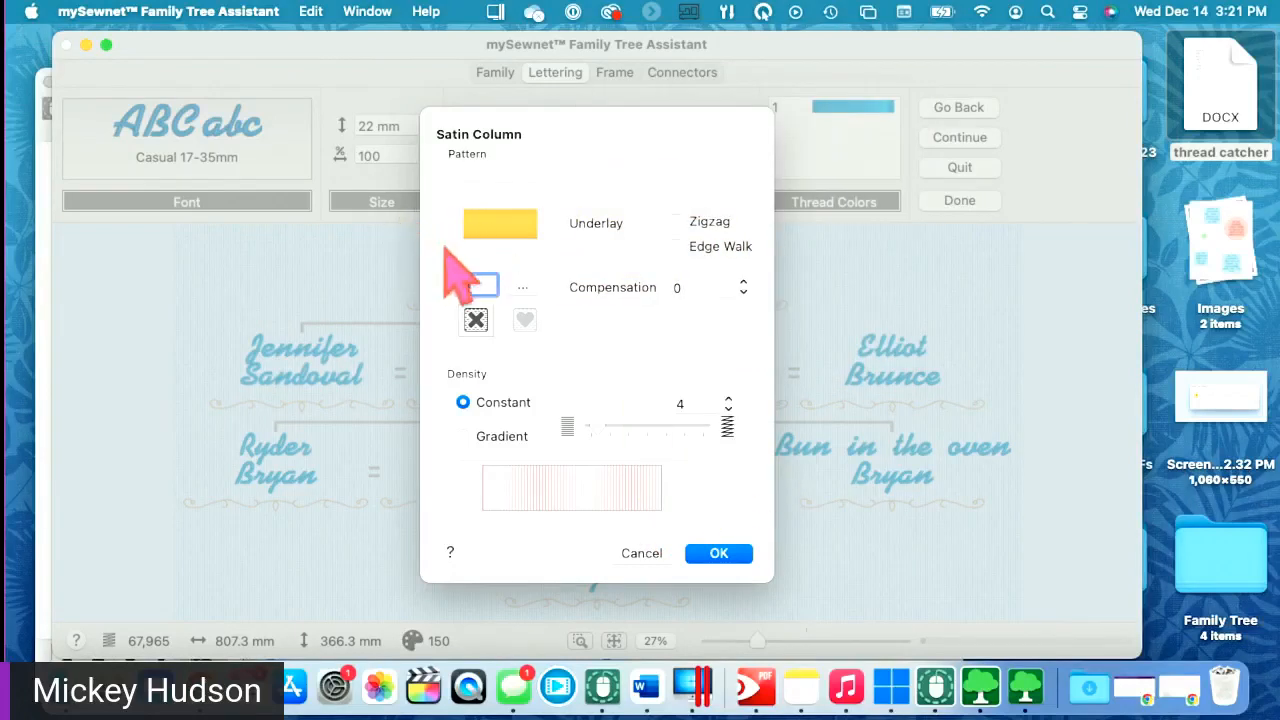
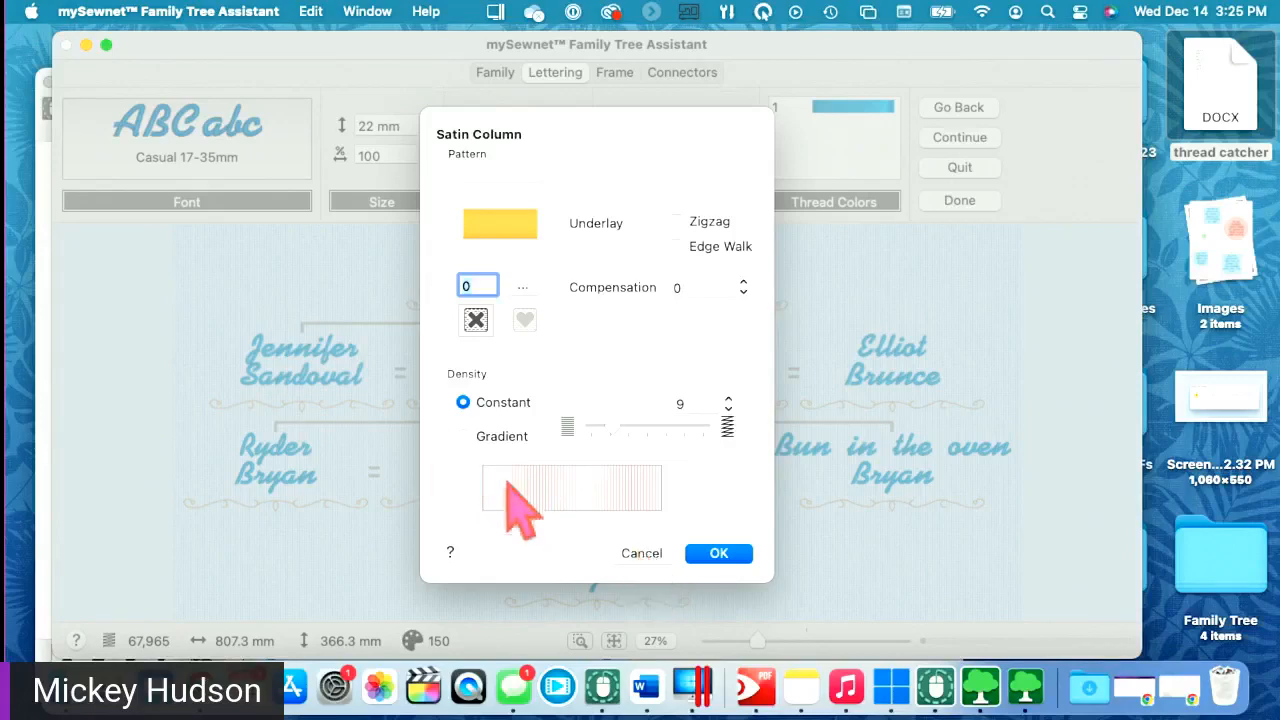
# - Cancel the Satin Column dialog, keeping the Casual 17-35mm names at 22 mm
pyautogui.click(640, 555)
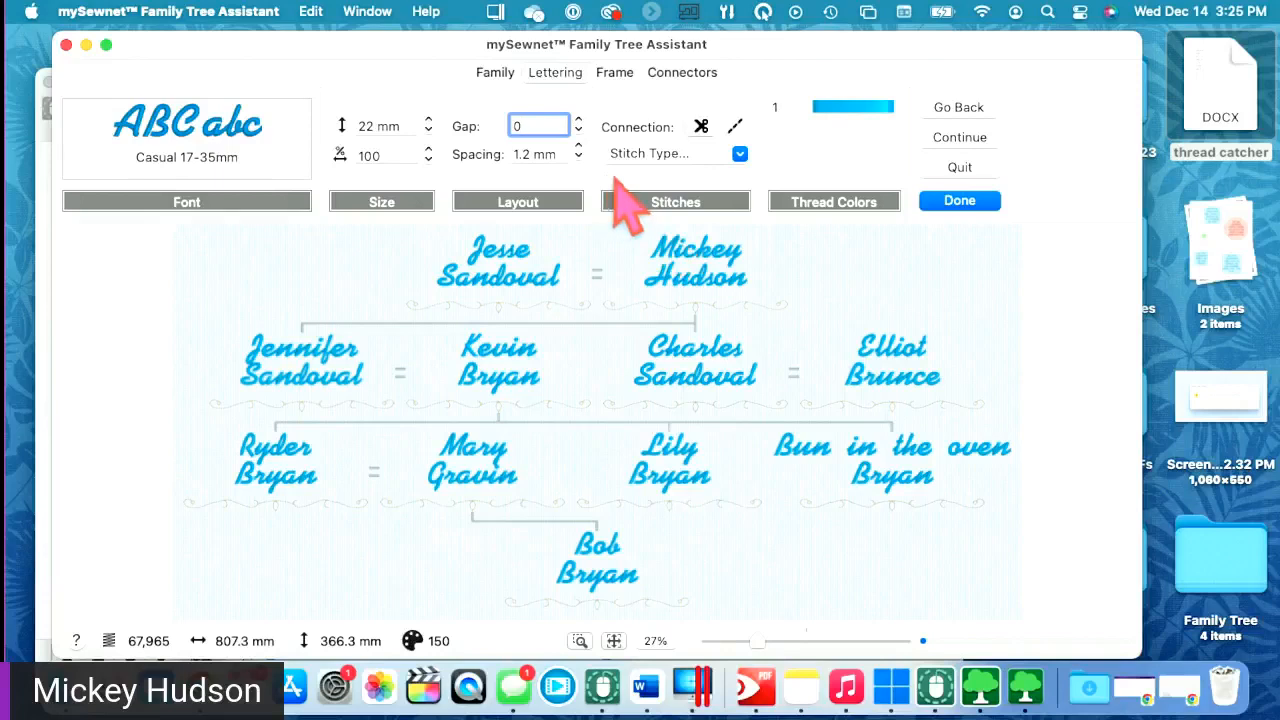
# - Change the lettering thread colour to the green Clover pencil from the colour wheel
pyautogui.click(852, 108)
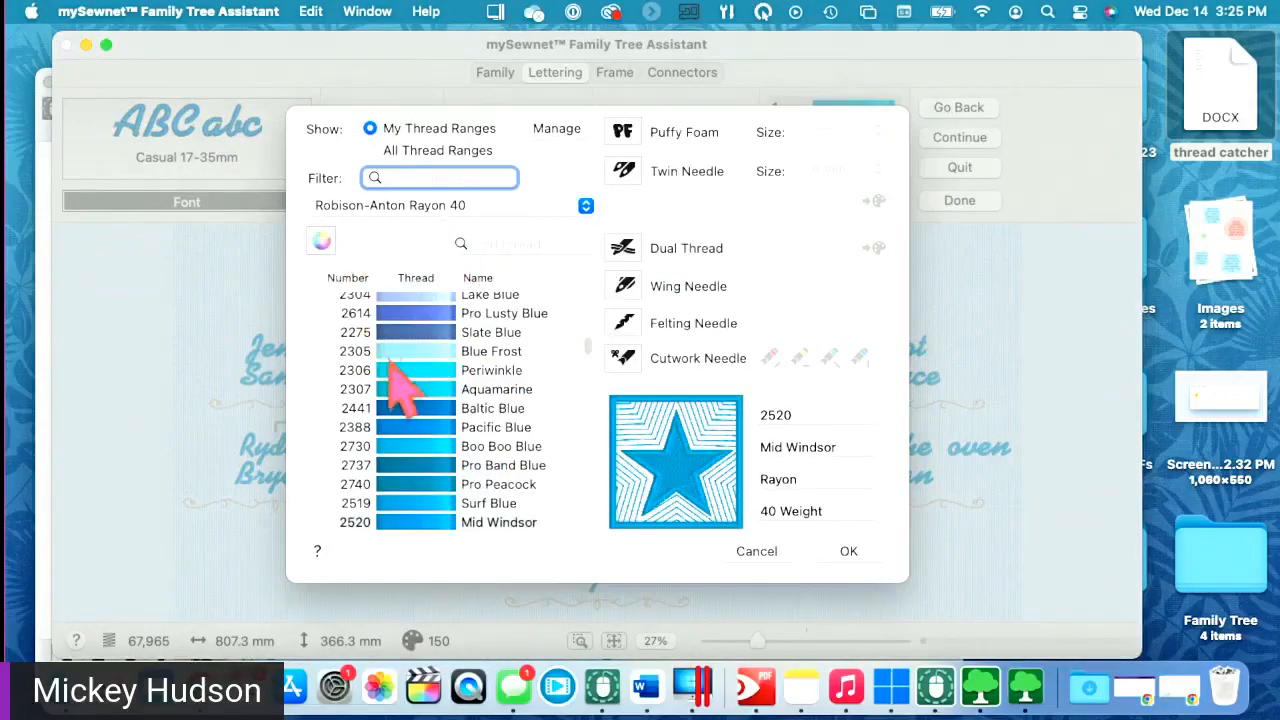
pyautogui.click(321, 241)
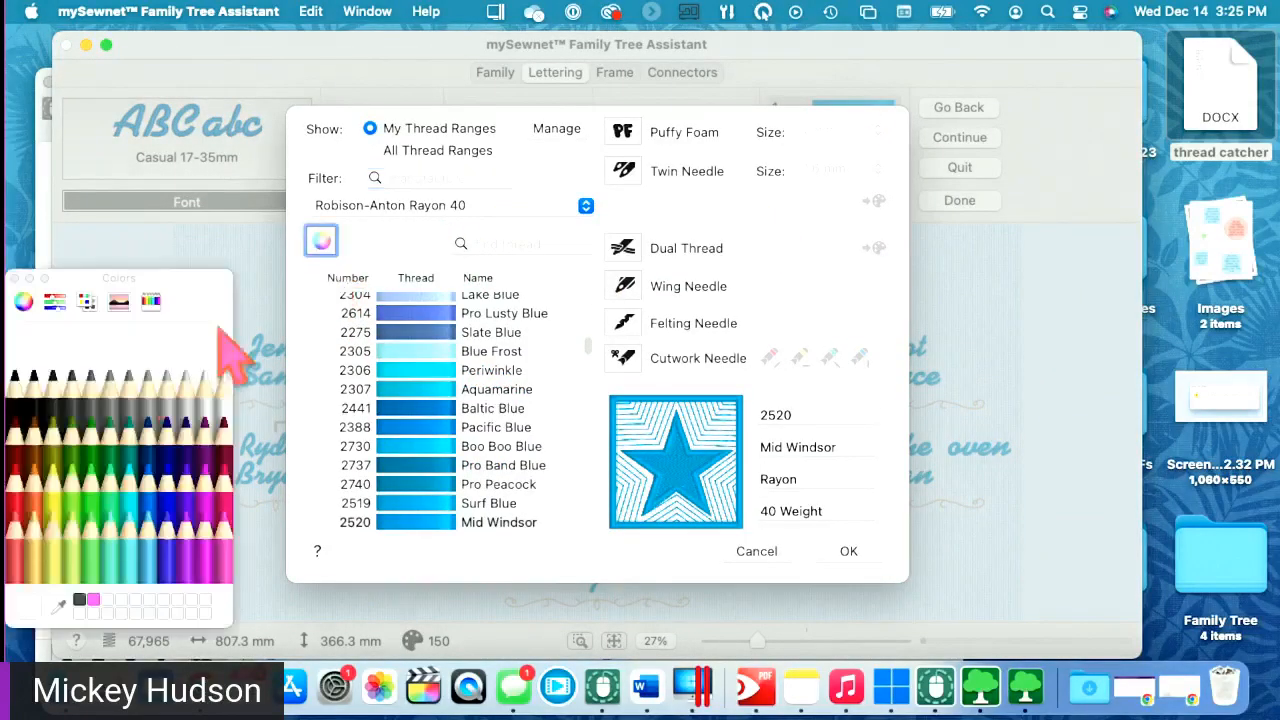
pyautogui.click(90, 440)
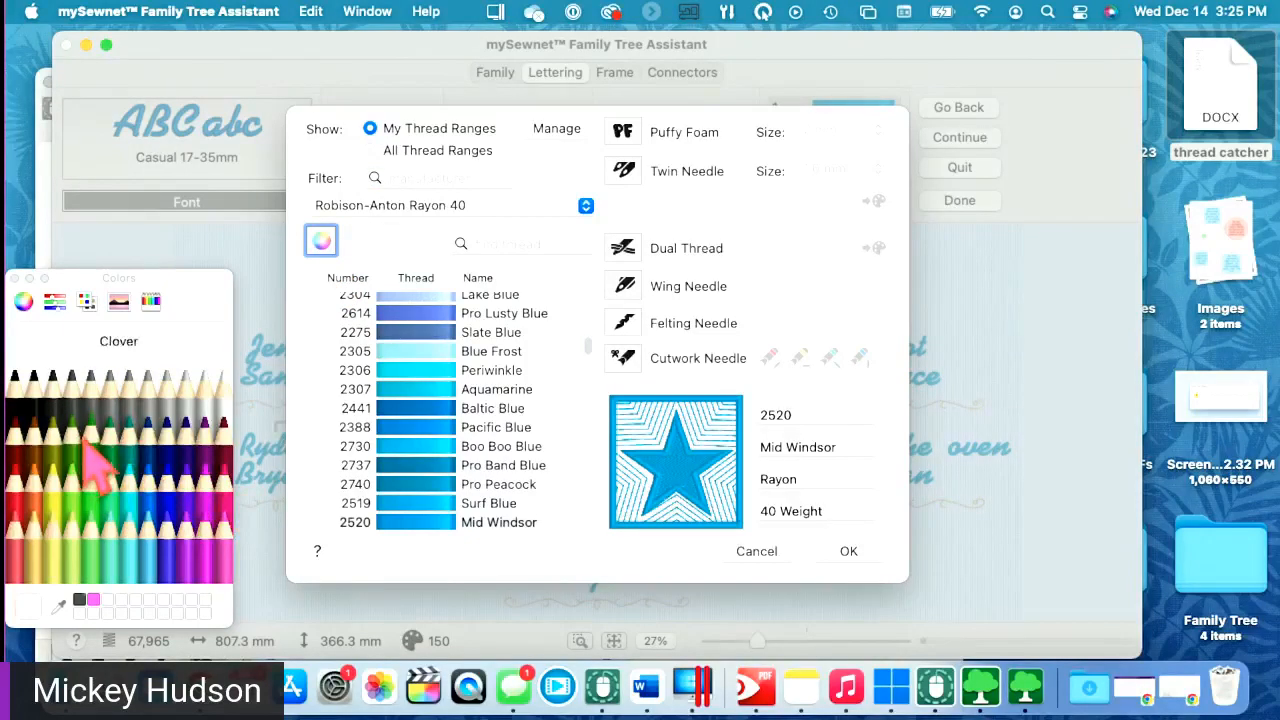
pyautogui.click(848, 551)
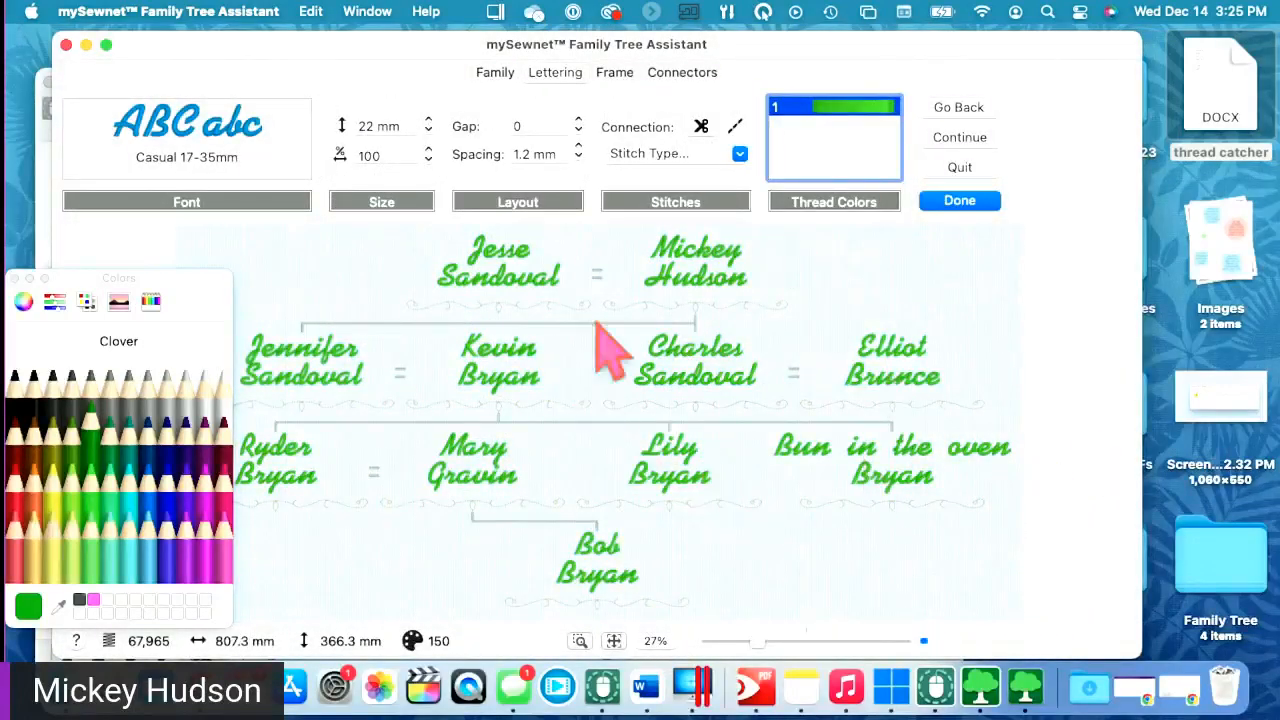
pyautogui.click(14, 279)
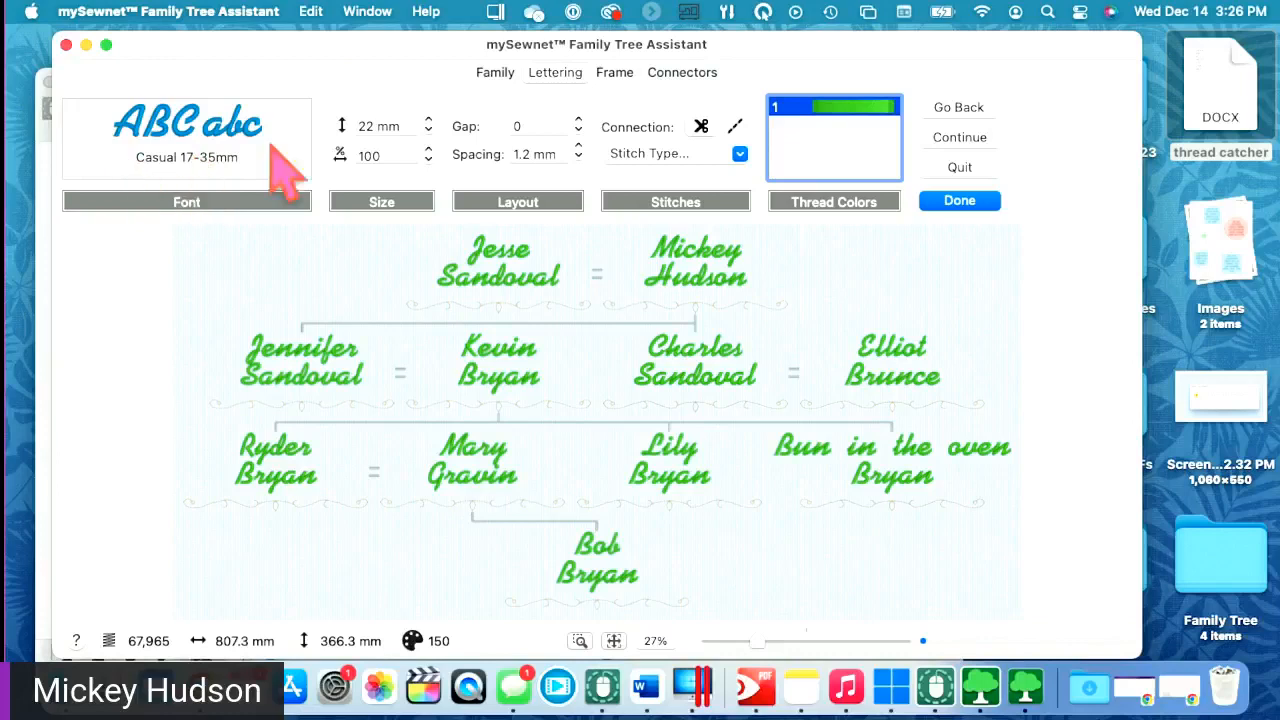
# - On the Frame tab, toggle Frame Each Individual off and on, leaving individual frames on
pyautogui.click(612, 75)
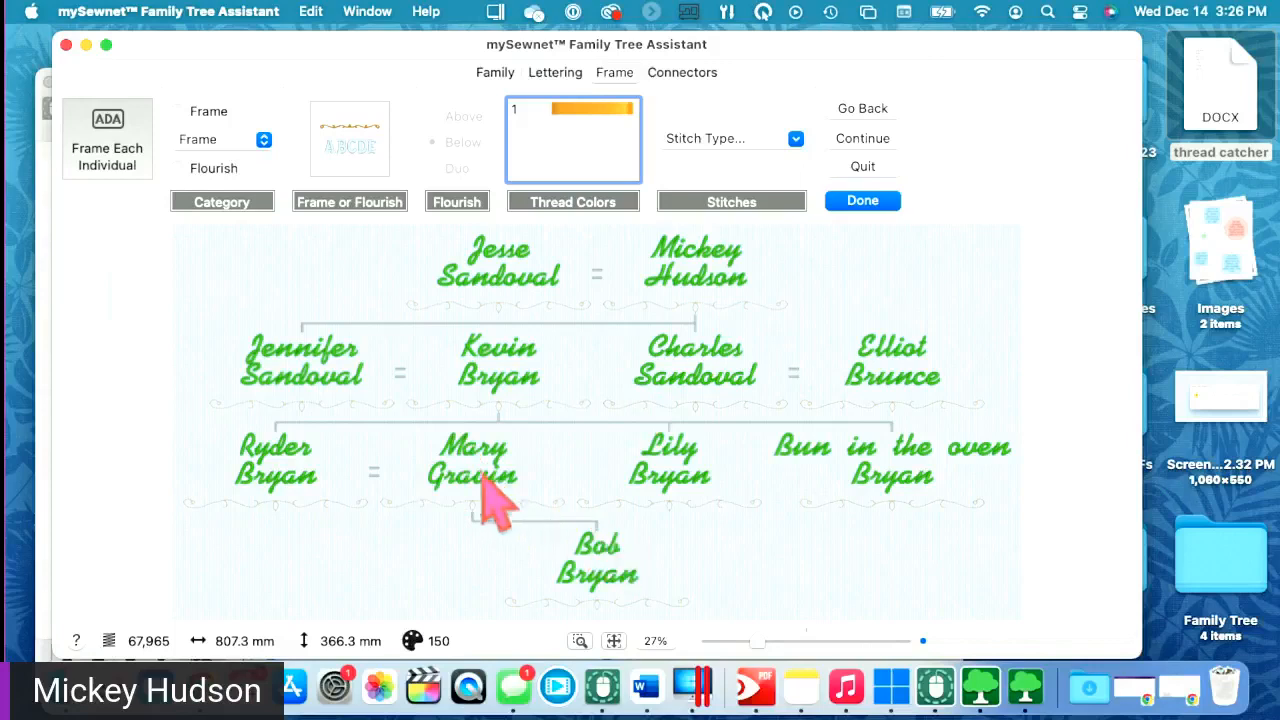
pyautogui.click(110, 162)
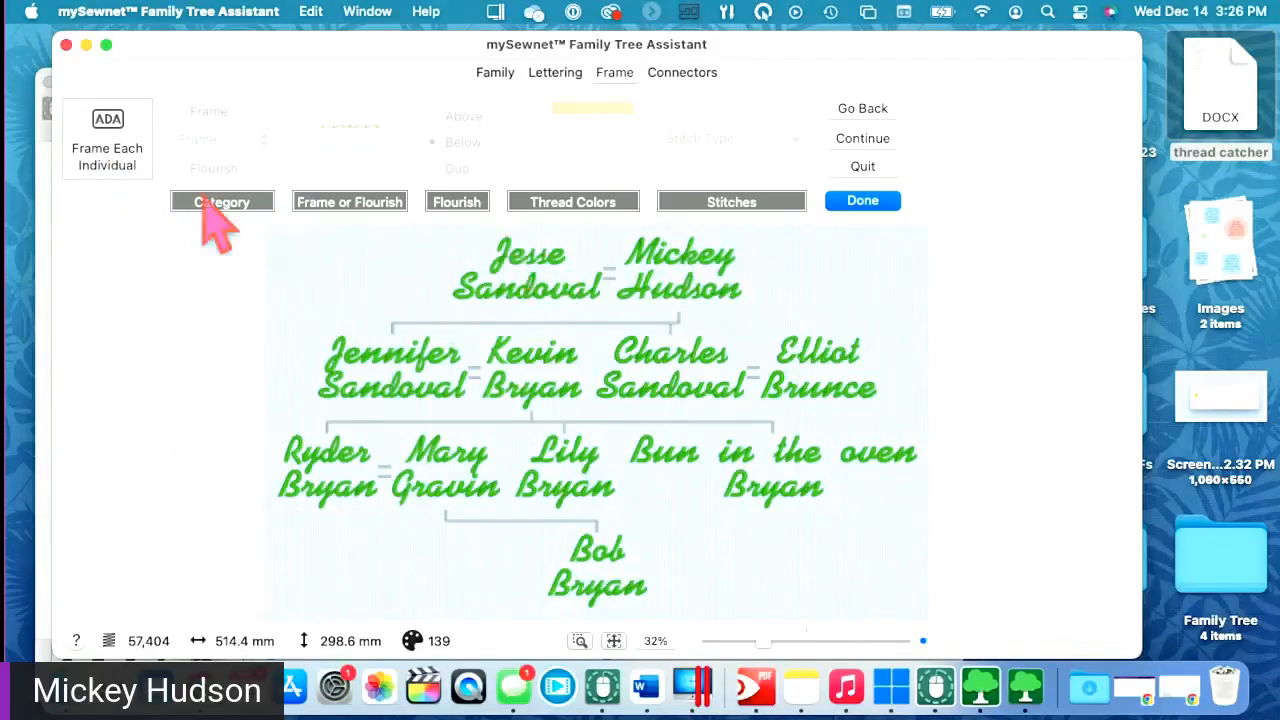
pyautogui.click(107, 152)
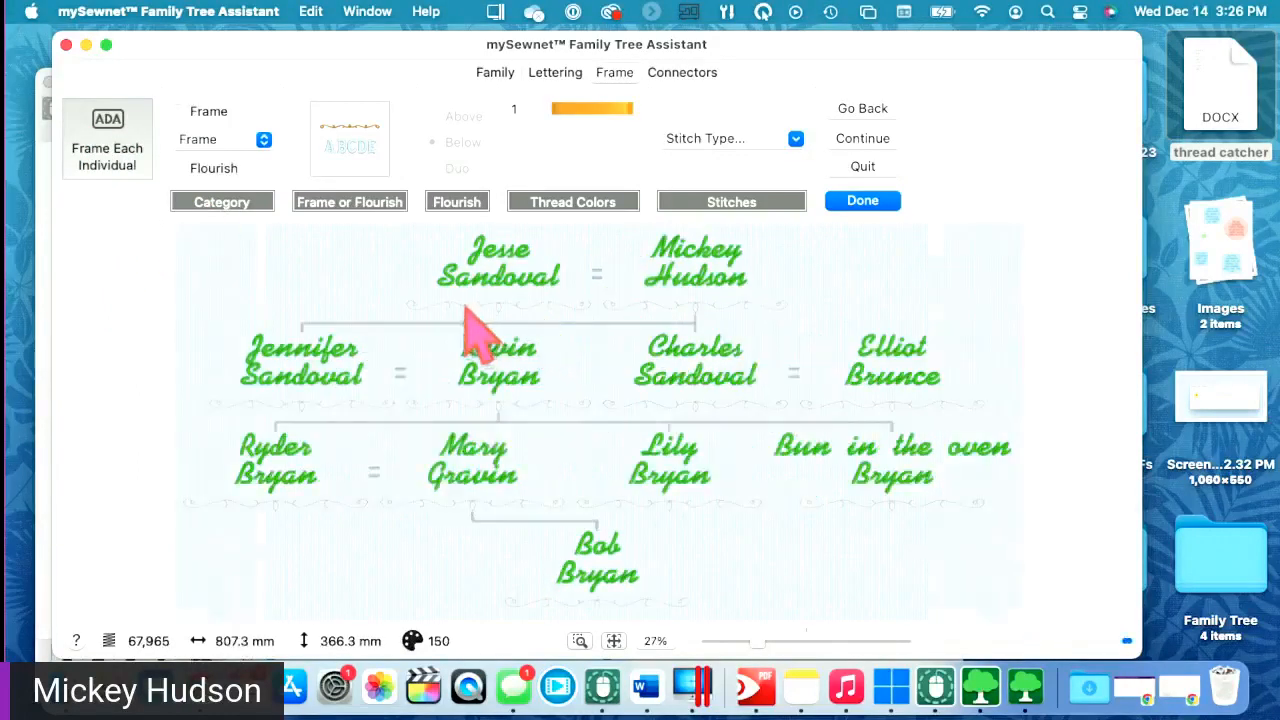
pyautogui.click(72, 128)
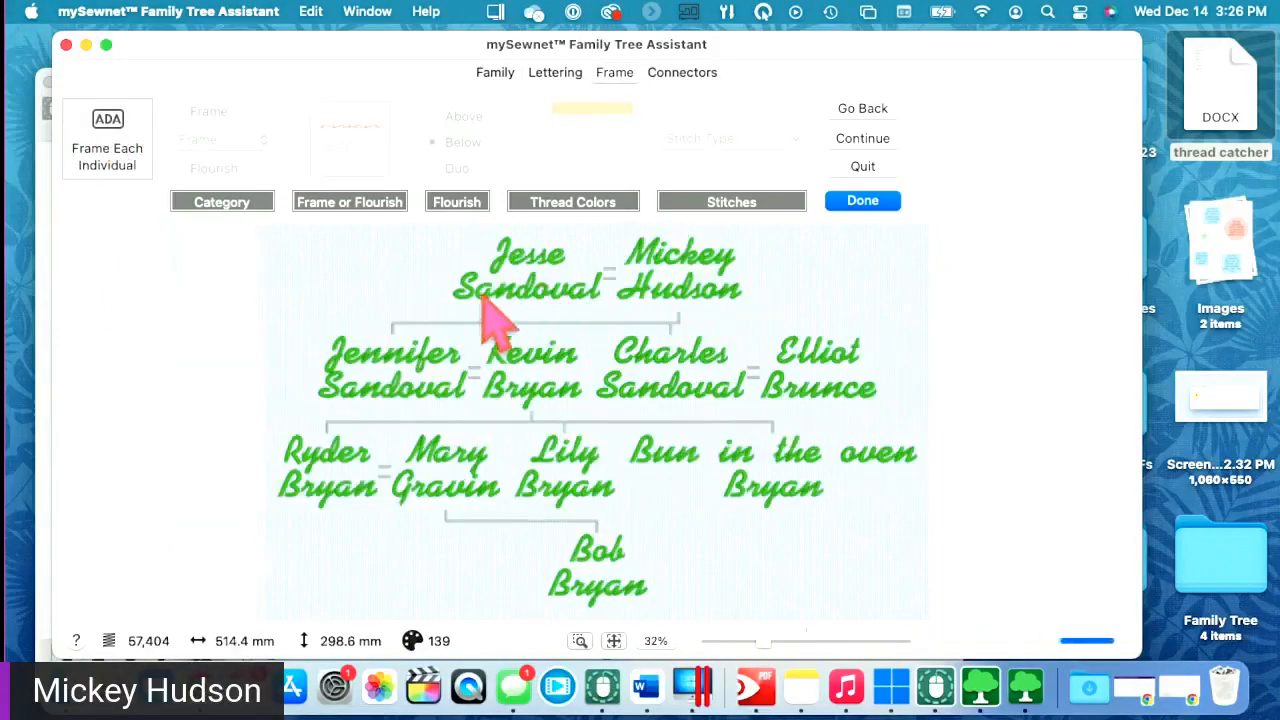
pyautogui.click(126, 165)
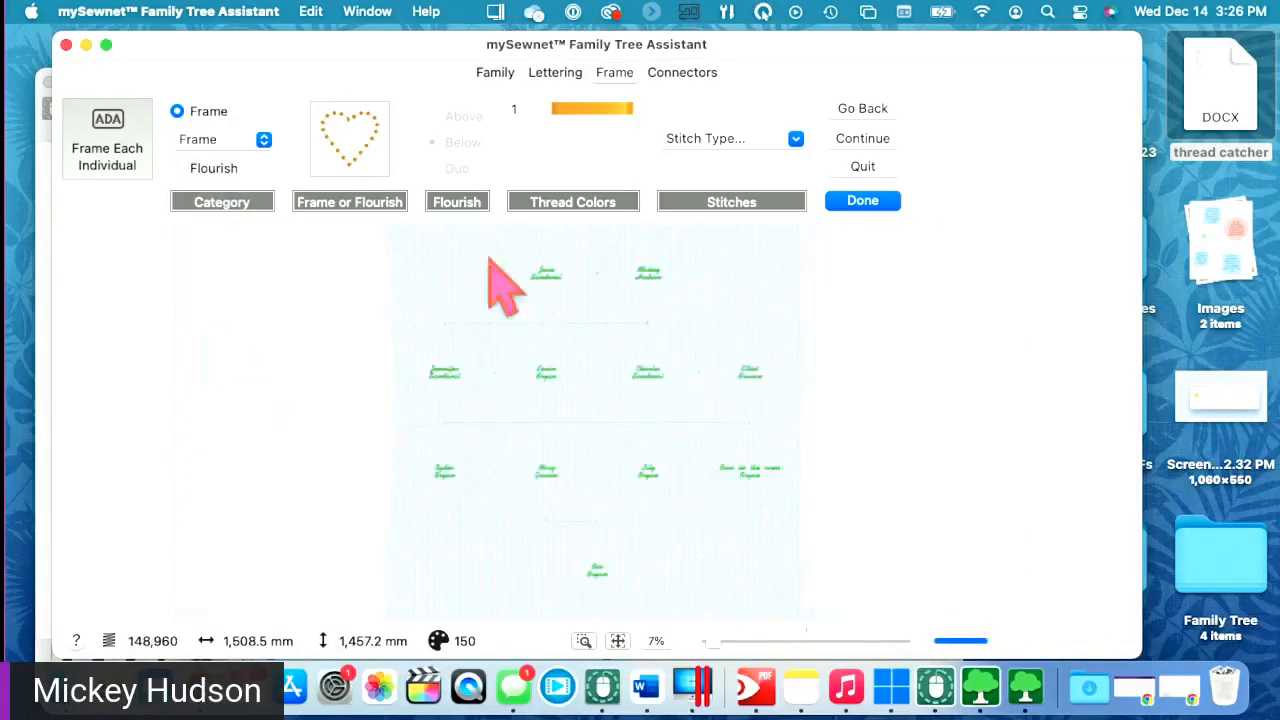
# - Compare Corner and Side Pieces frame categories, then return to full Frames and show the frame gallery
pyautogui.click(228, 146)
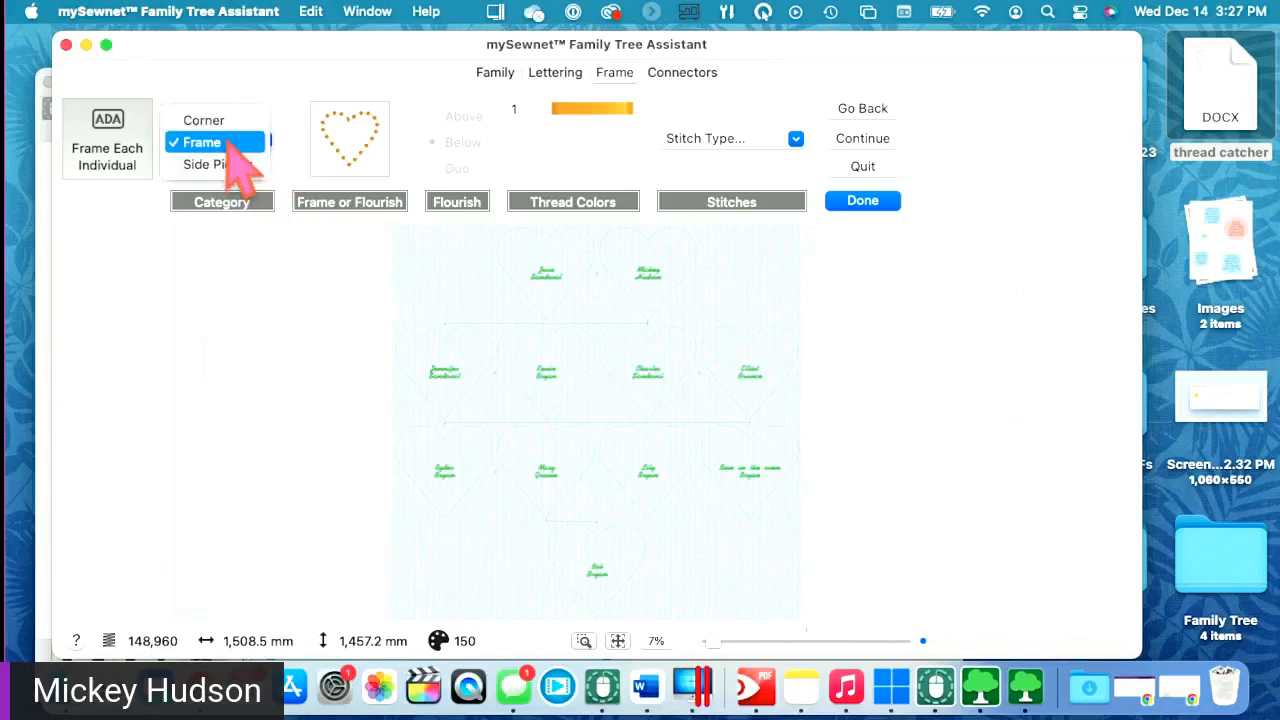
pyautogui.click(287, 172)
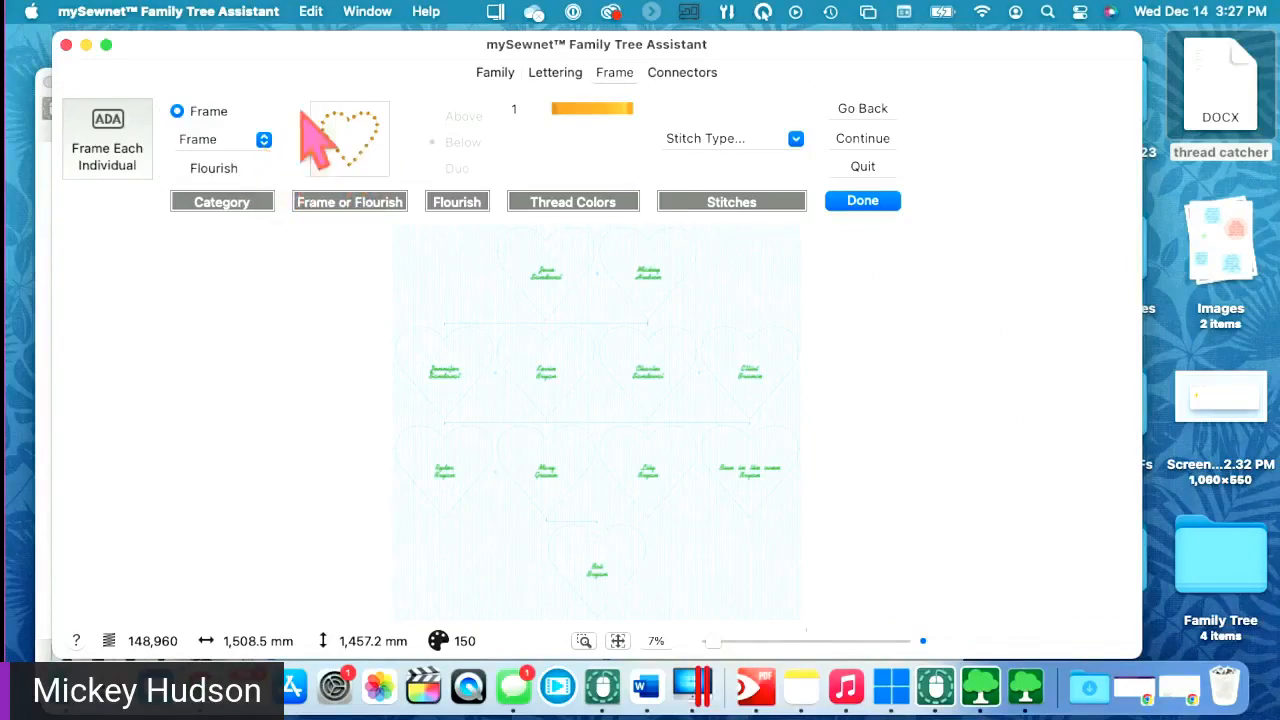
pyautogui.click(355, 145)
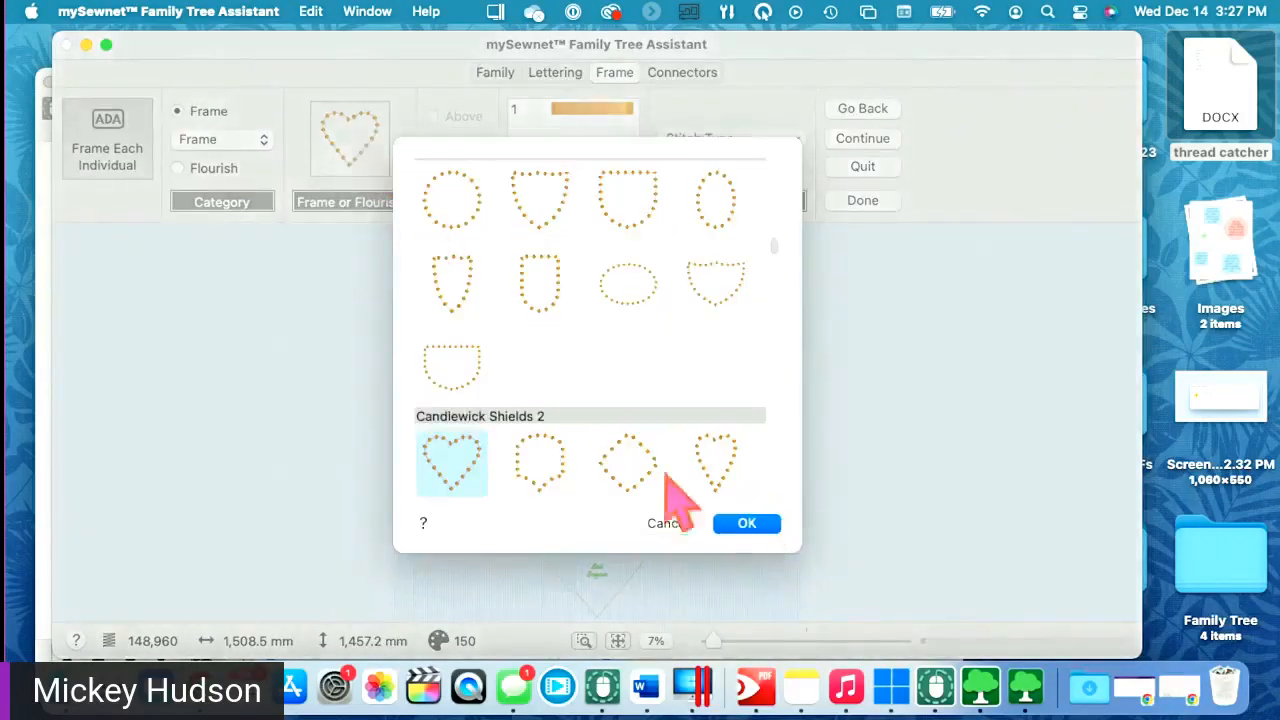
pyautogui.click(668, 524)
pyautogui.click(226, 141)
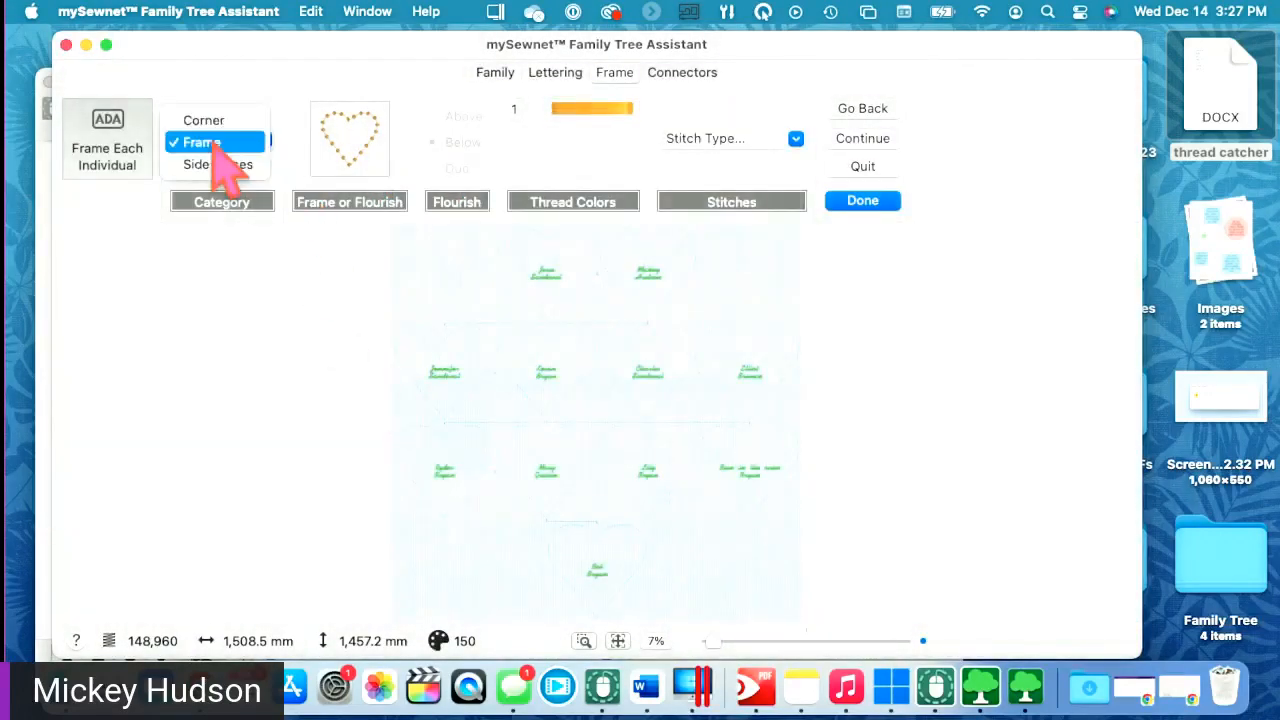
pyautogui.click(210, 120)
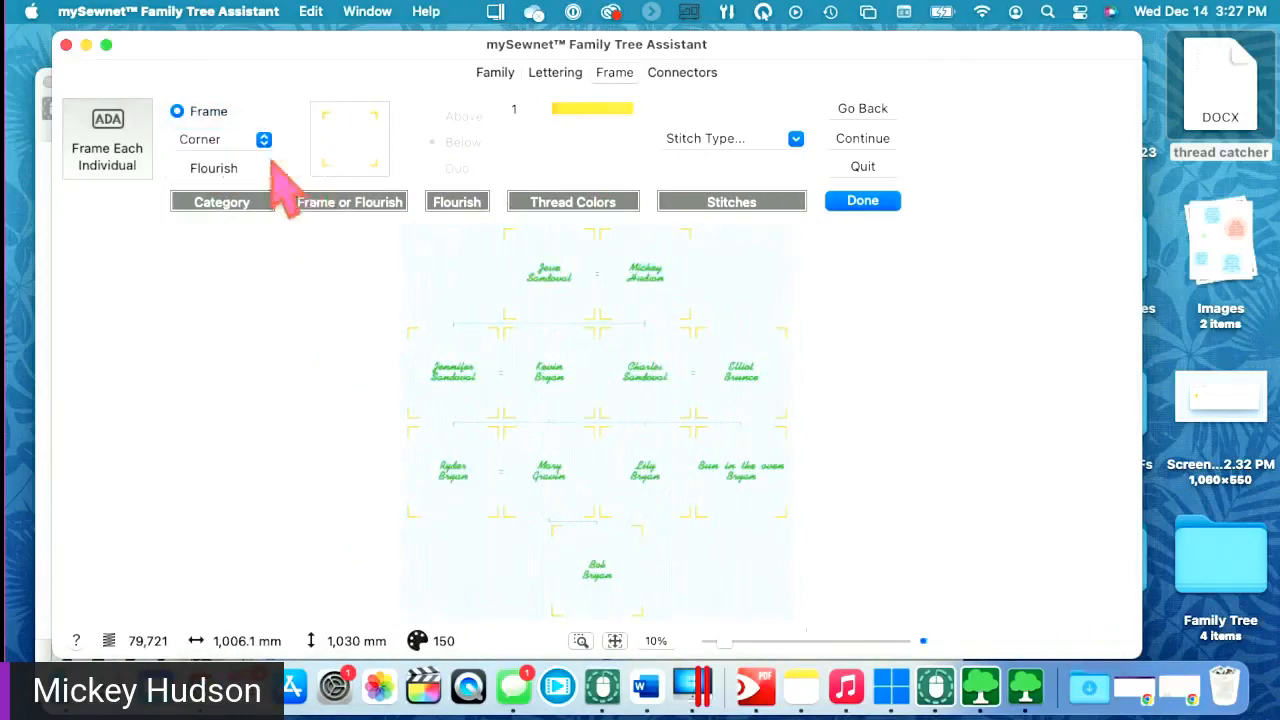
pyautogui.click(215, 143)
pyautogui.click(212, 187)
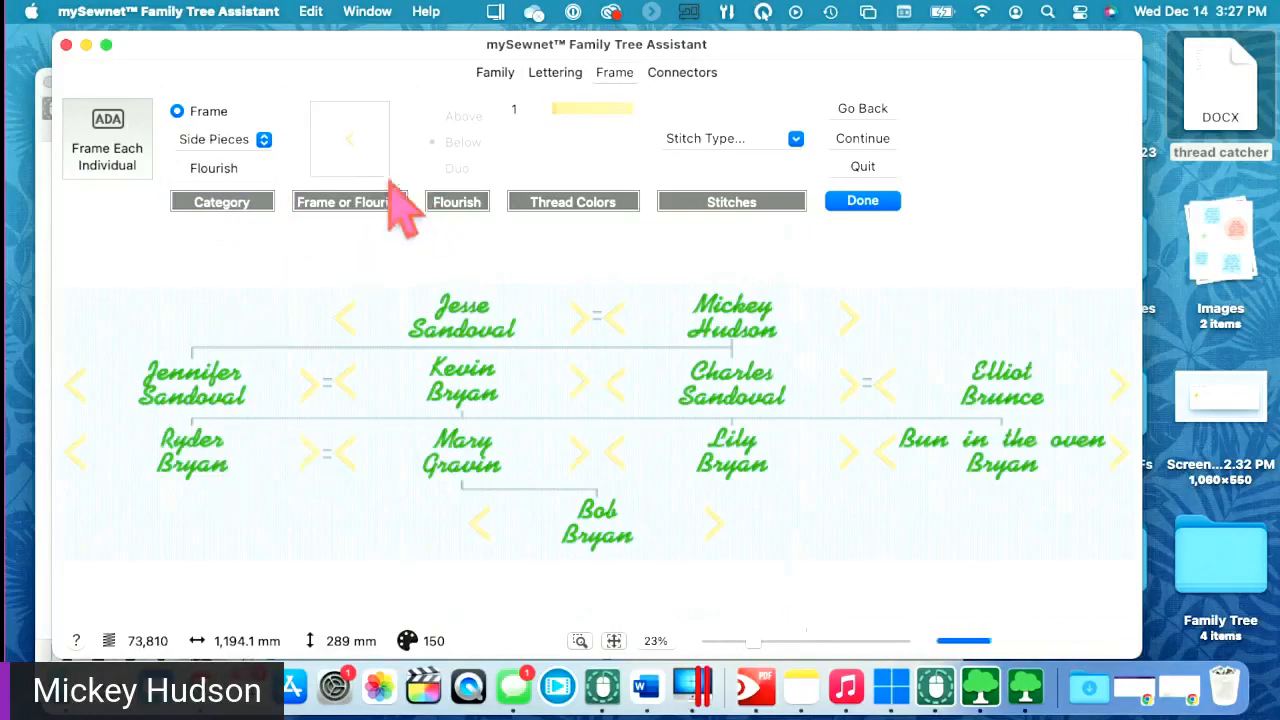
pyautogui.click(236, 144)
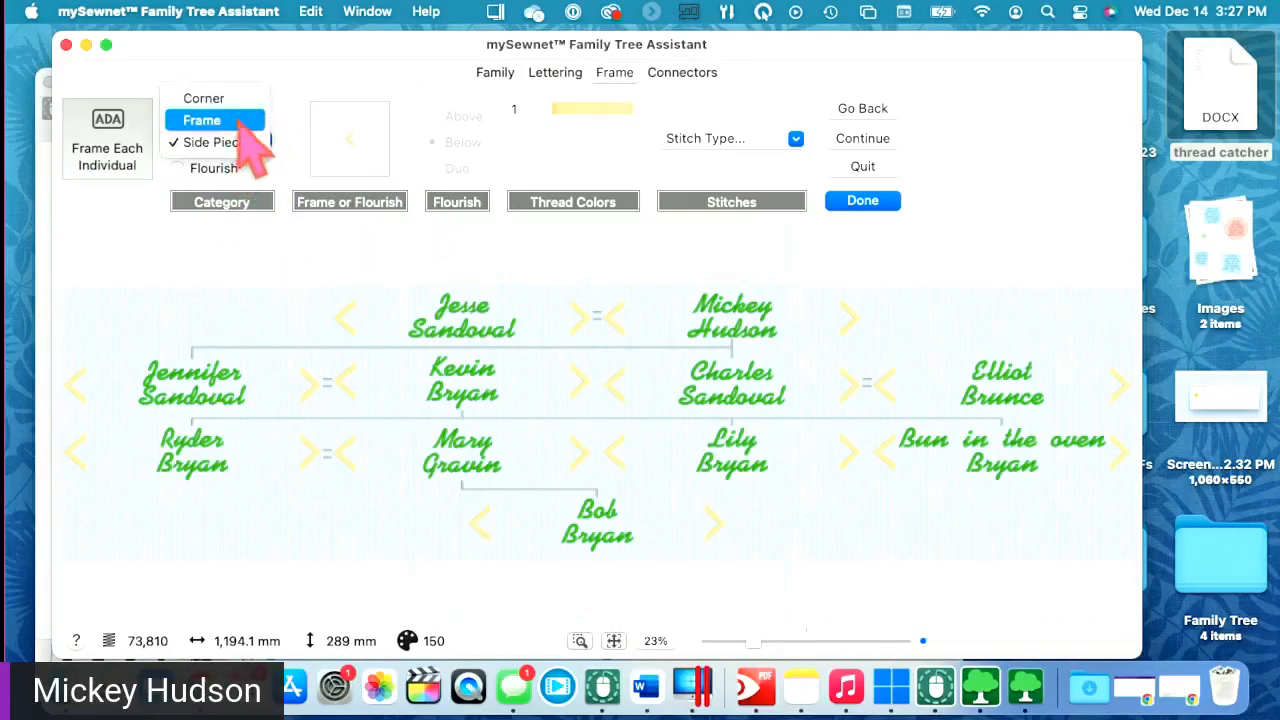
pyautogui.click(240, 125)
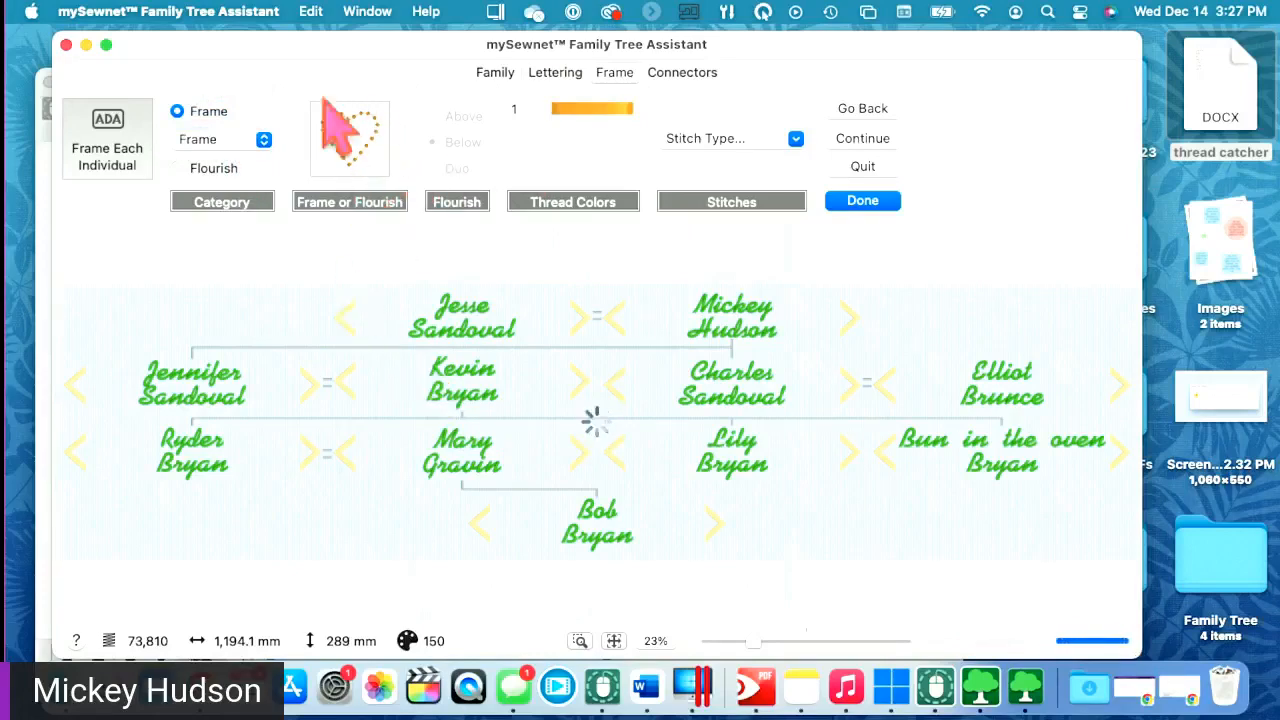
pyautogui.click(357, 146)
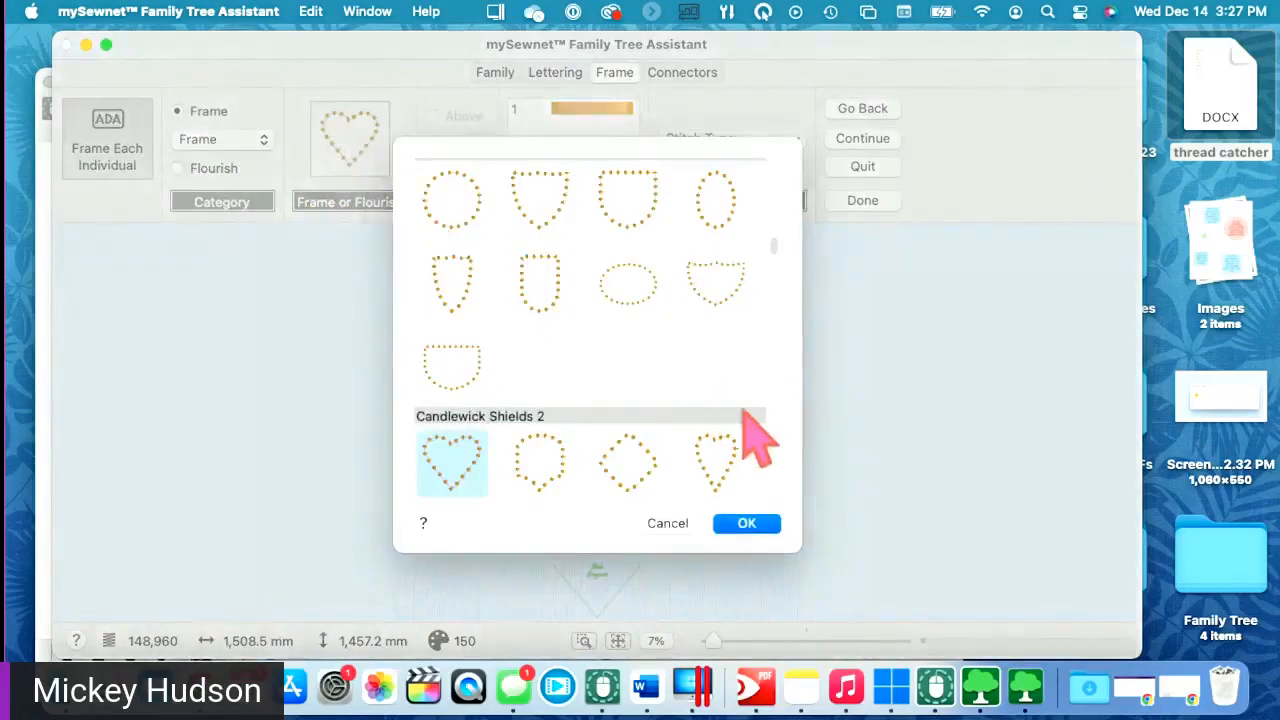
# - Try the Banners 2 banner frame, then a rectangular frame, around every name
pyautogui.moveTo(773, 240)
pyautogui.mouseDown()
pyautogui.moveTo(777, 166)
pyautogui.moveTo(770, 237)
pyautogui.mouseUp()
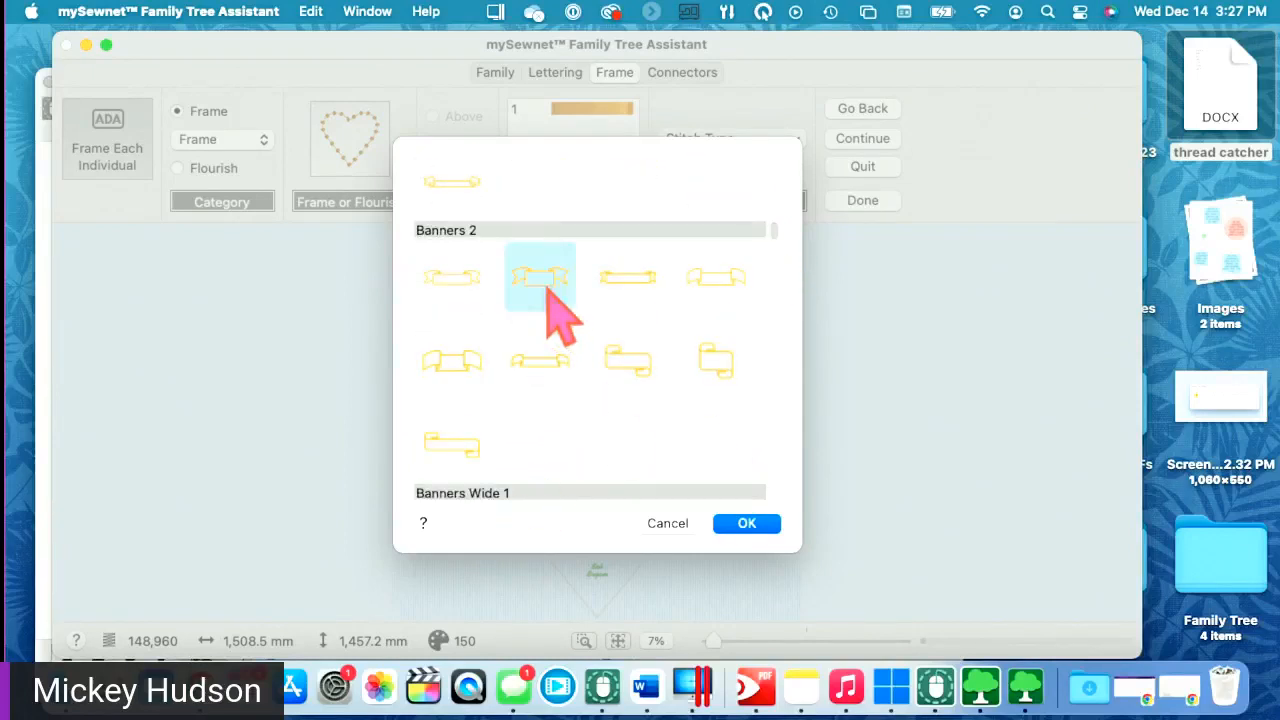
pyautogui.click(740, 523)
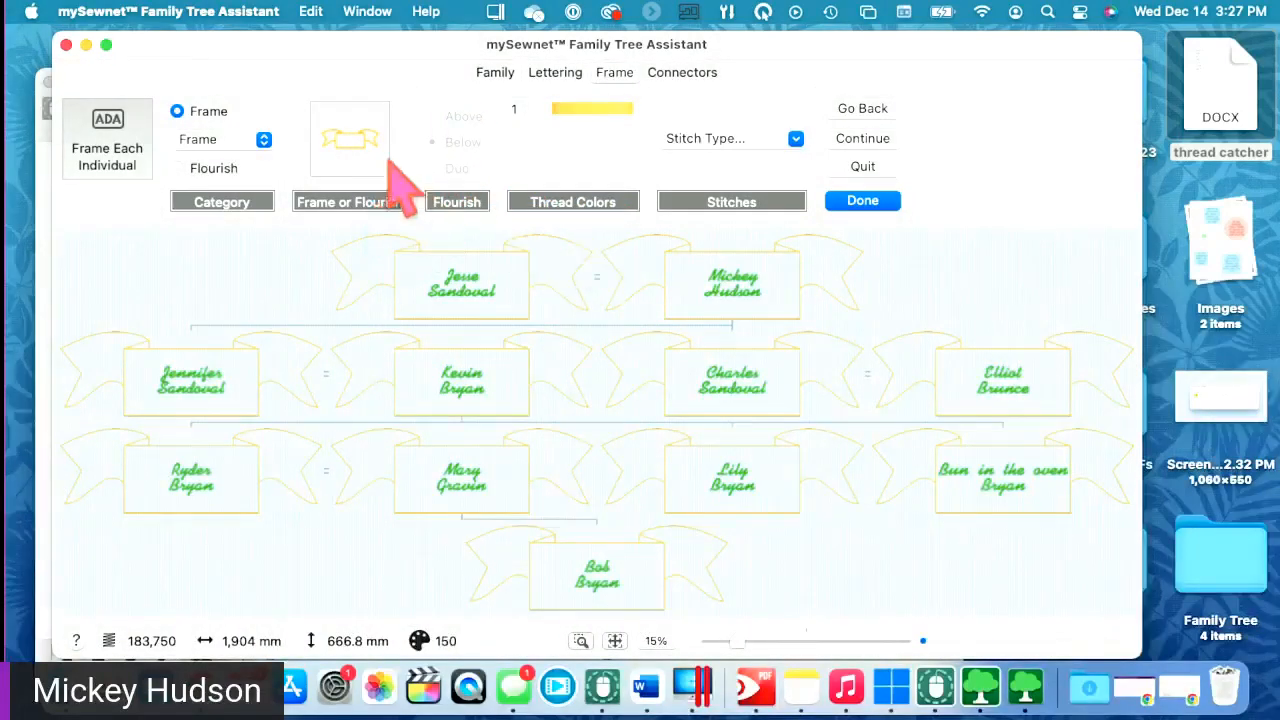
pyautogui.click(351, 142)
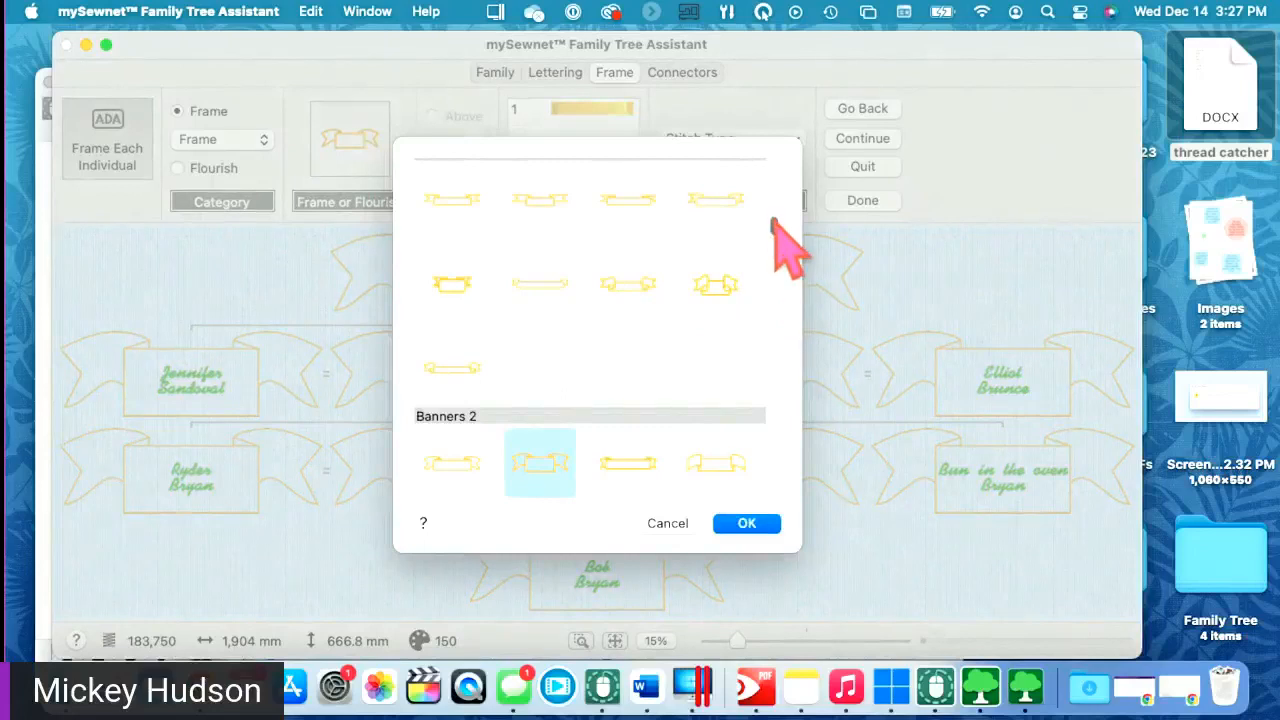
pyautogui.scroll(-10, 778, 240)
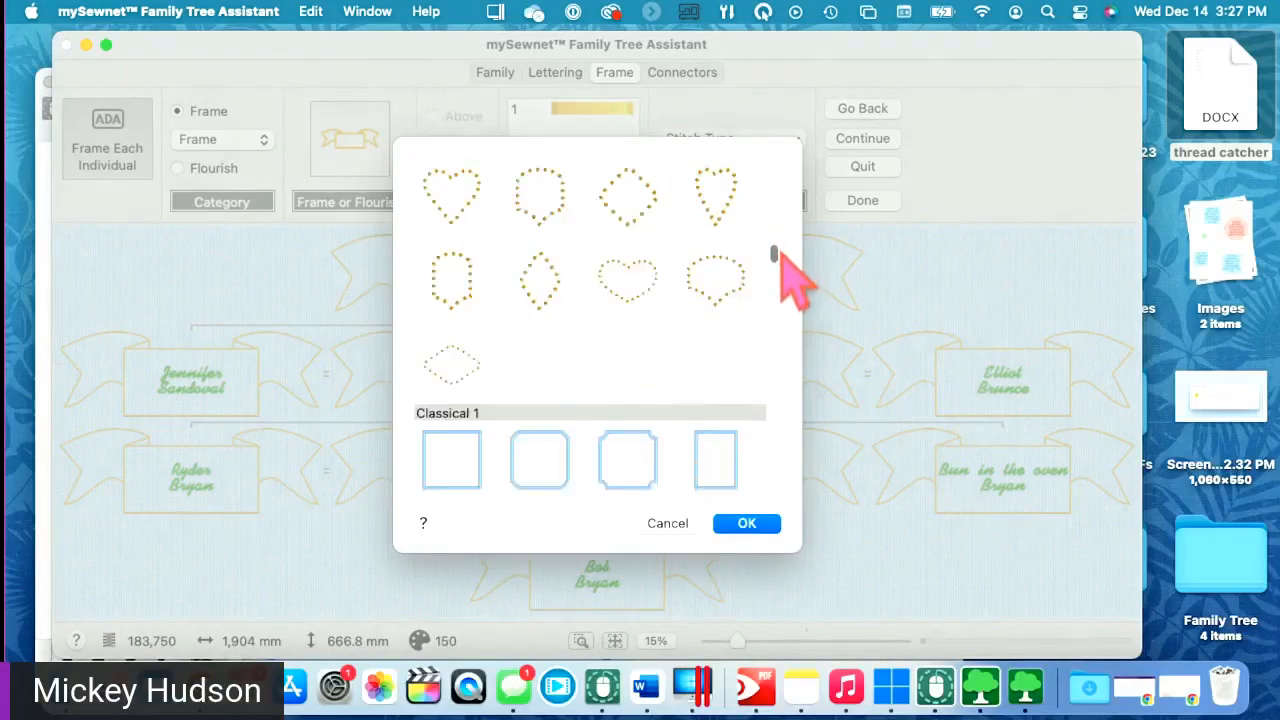
pyautogui.scroll(-10, 782, 255)
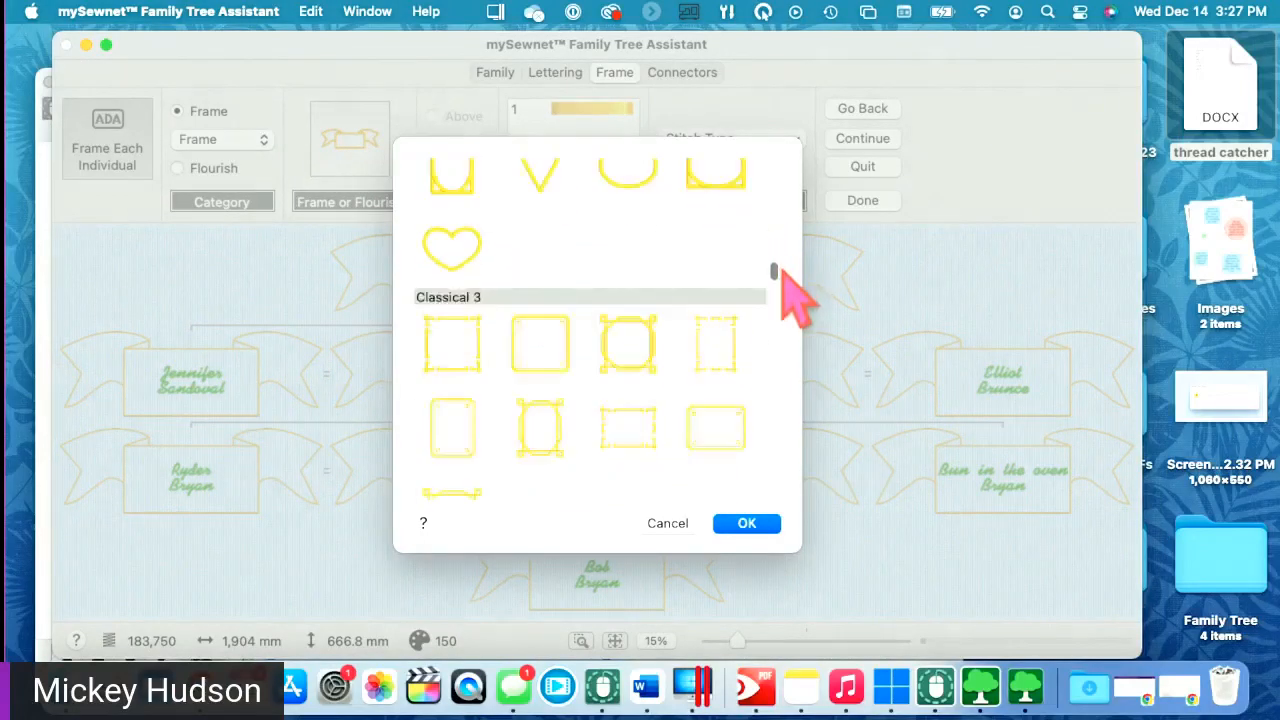
pyautogui.scroll(-10, 795, 295)
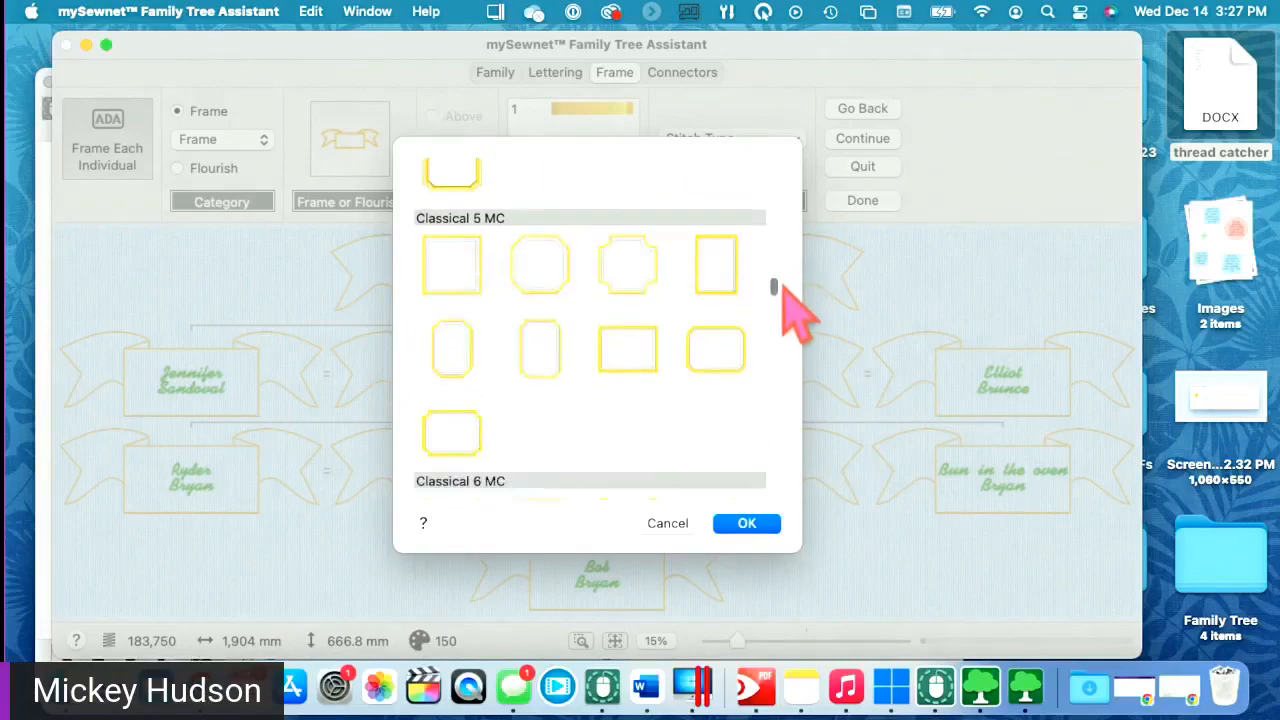
pyautogui.scroll(-10, 795, 310)
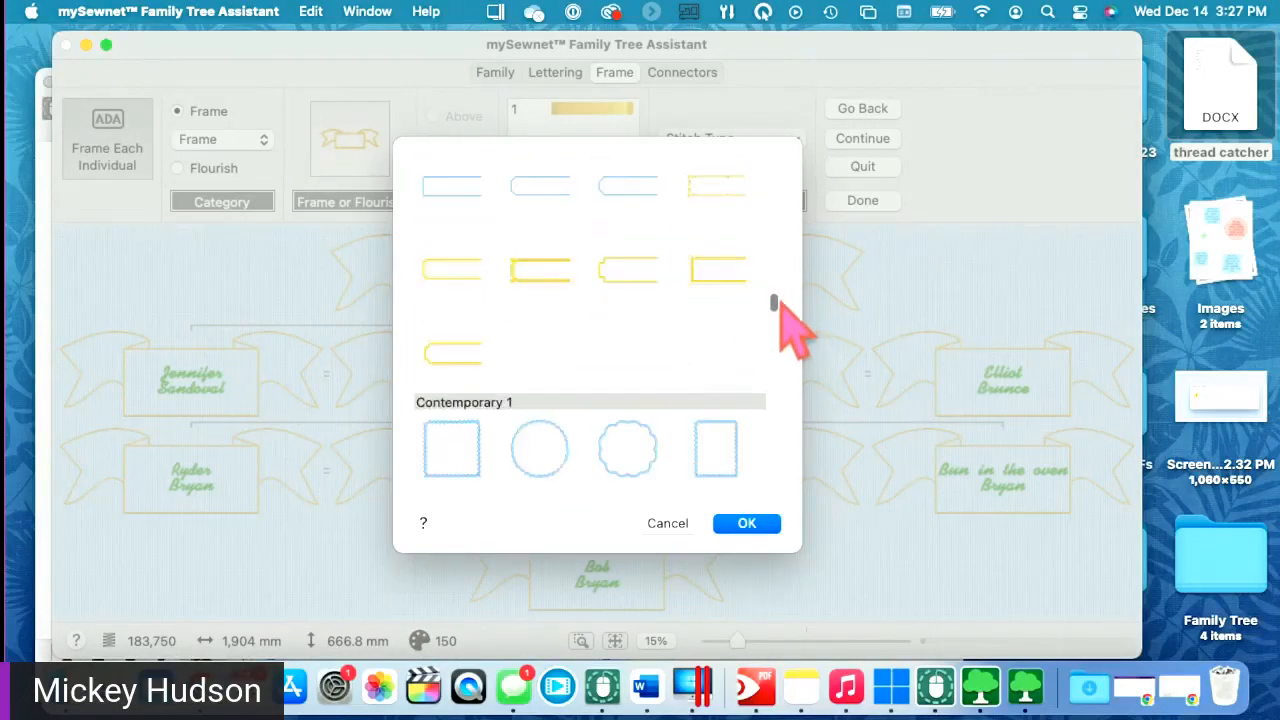
pyautogui.scroll(-2, 795, 325)
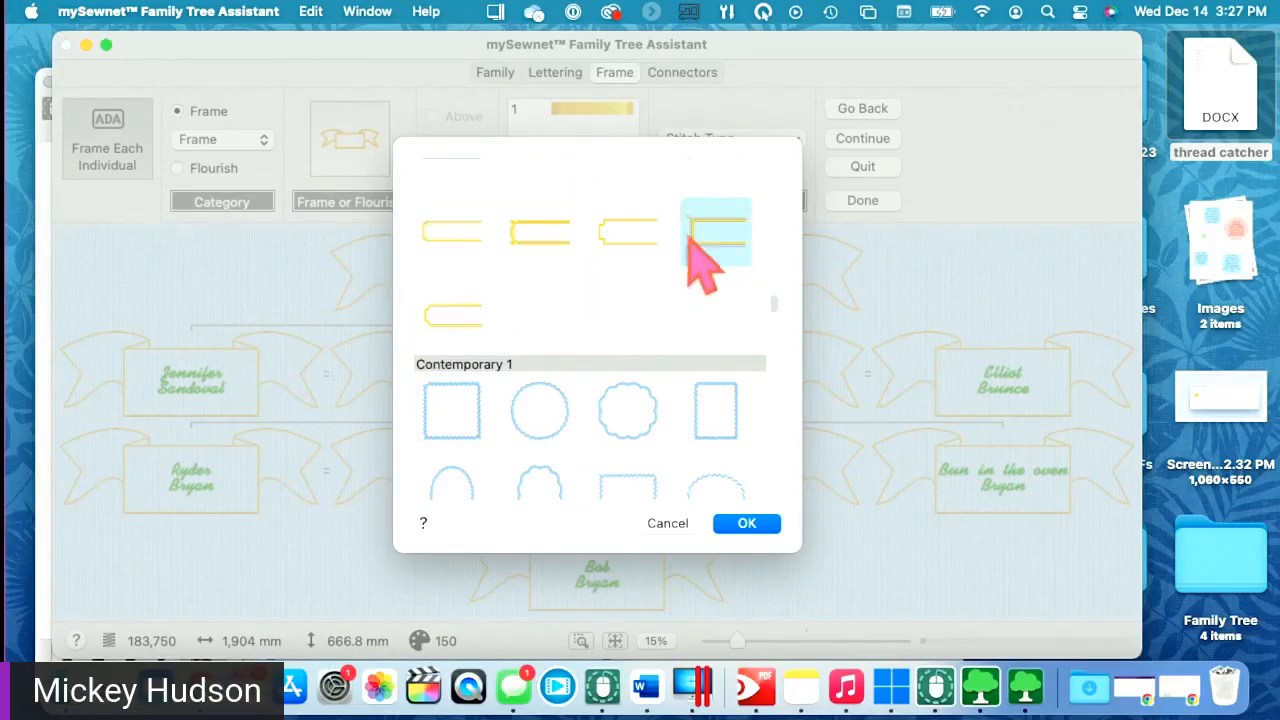
pyautogui.click(770, 540)
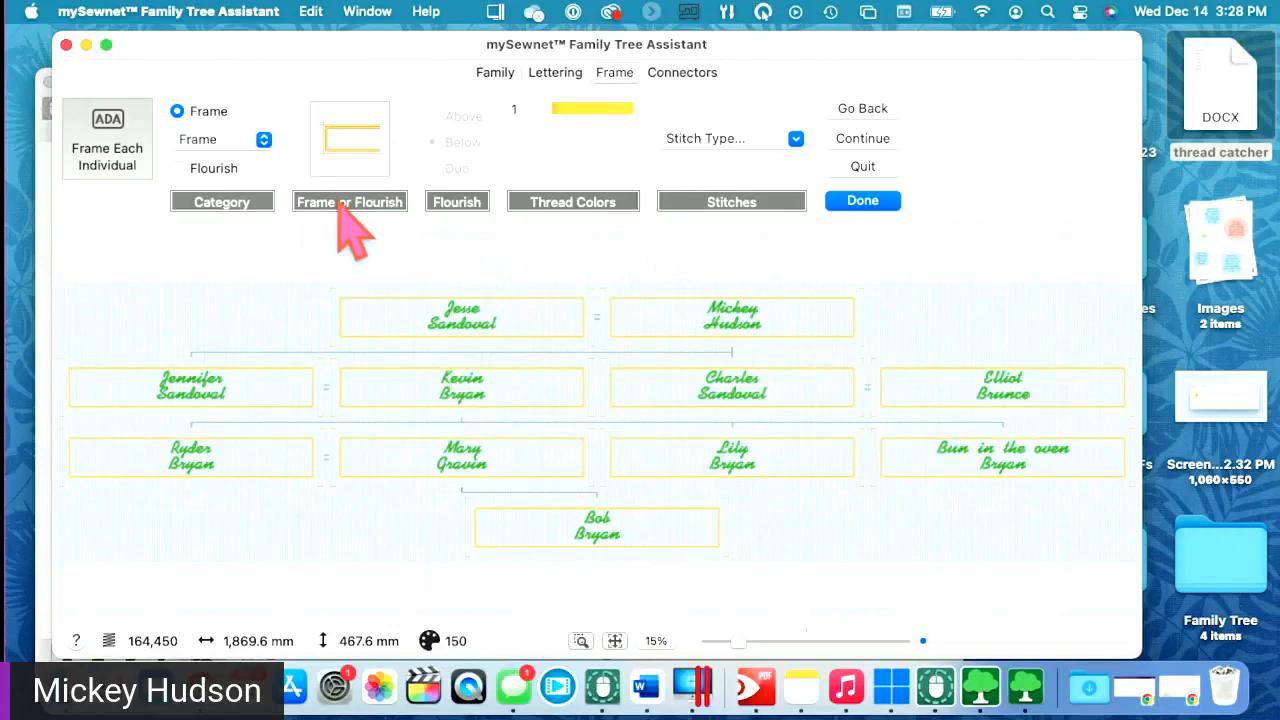
# - Frame every name with the Laurel Applique Large MC shield, then go to the Lettering tab
pyautogui.click(330, 125)
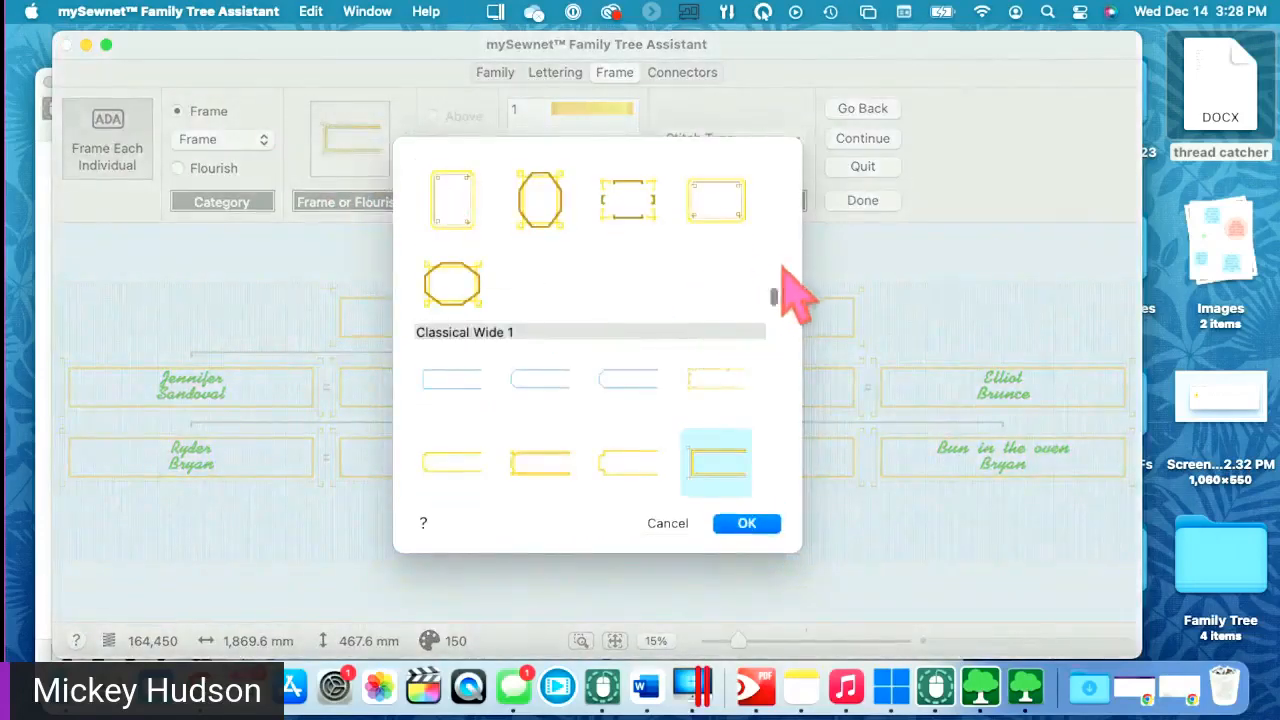
pyautogui.scroll(-10, 772, 298)
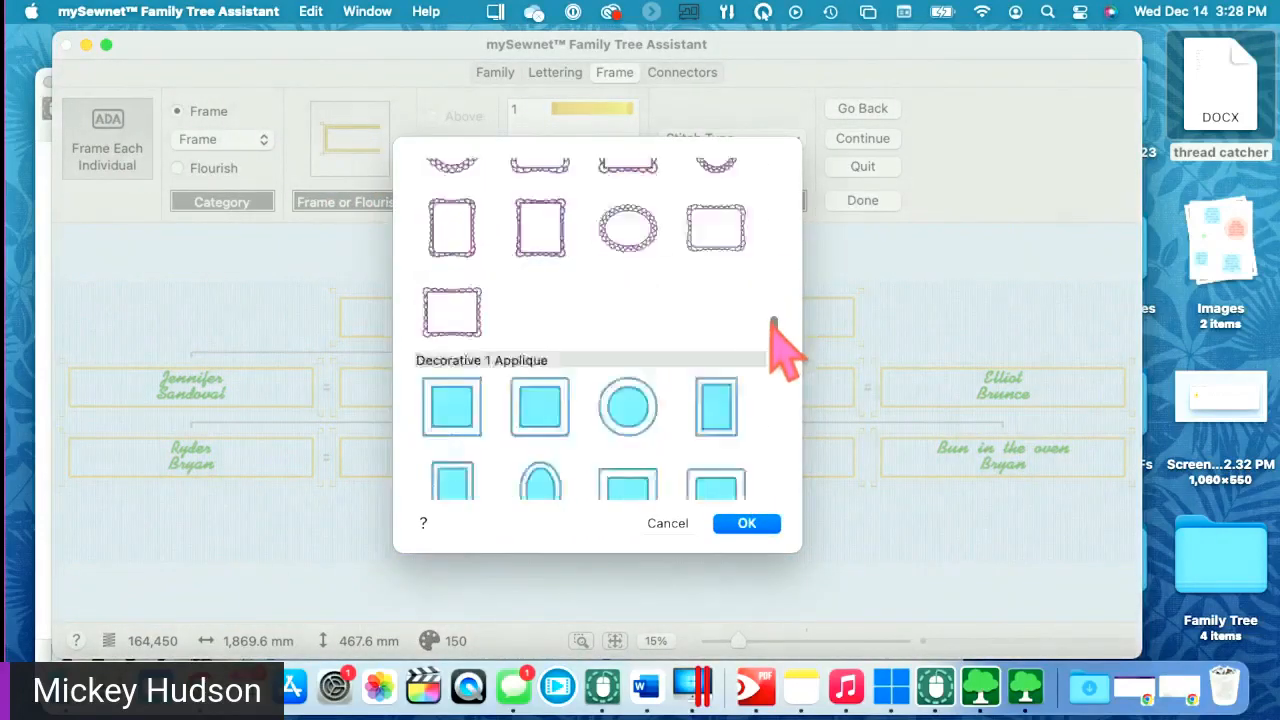
pyautogui.moveTo(771, 333); pyautogui.dragTo(772, 412)
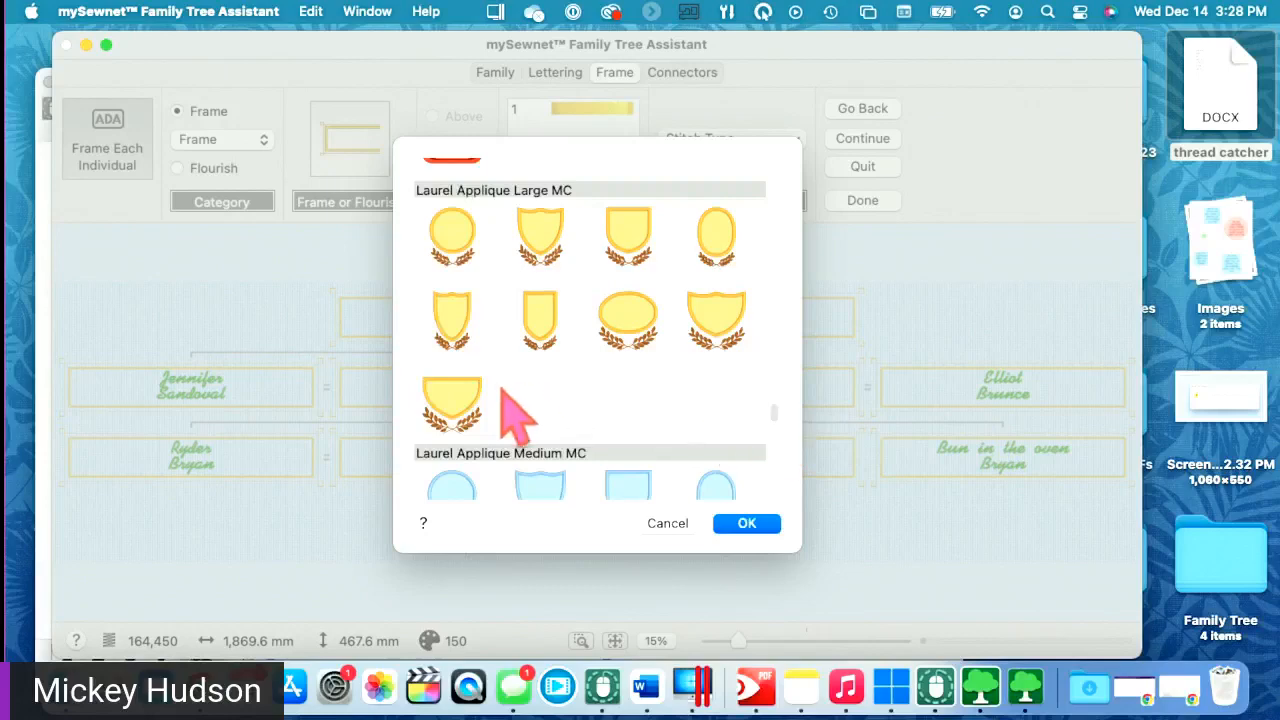
pyautogui.click(452, 400)
pyautogui.click(747, 524)
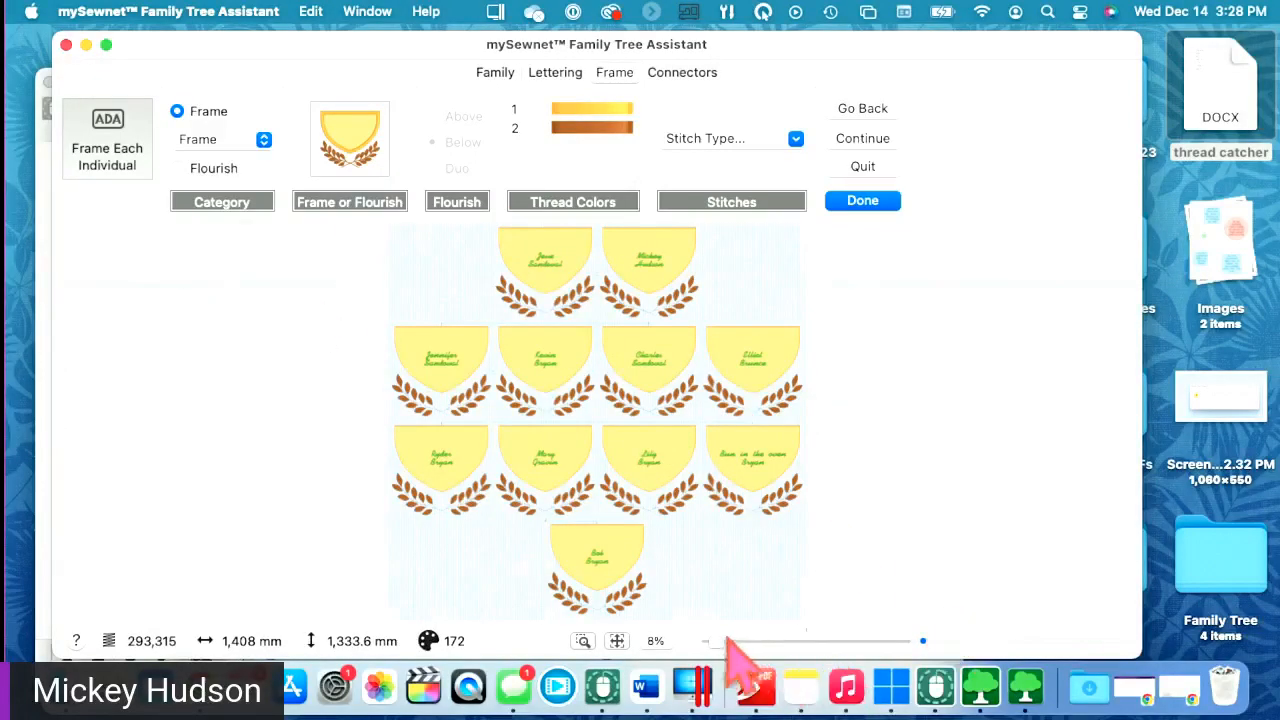
pyautogui.moveTo(716, 641)
pyautogui.mouseDown()
pyautogui.moveTo(748, 642)
pyautogui.moveTo(735, 639)
pyautogui.mouseUp()
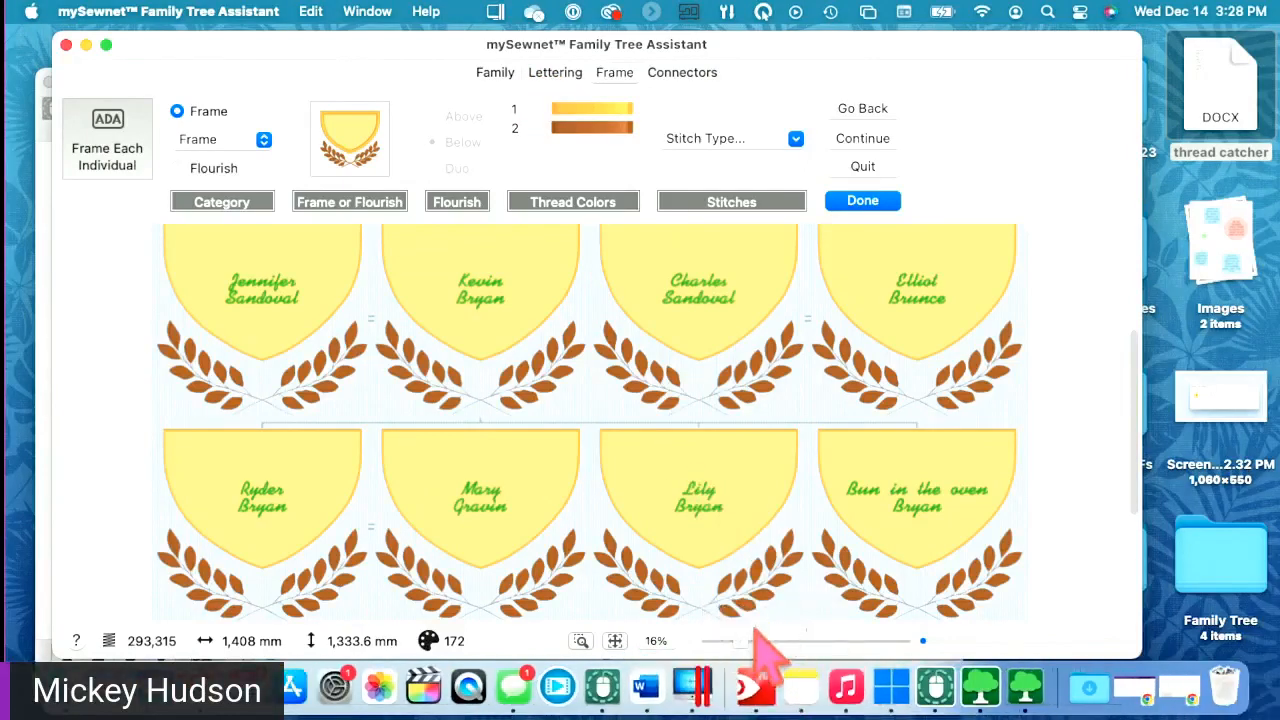
pyautogui.moveTo(738, 640); pyautogui.dragTo(731, 641)
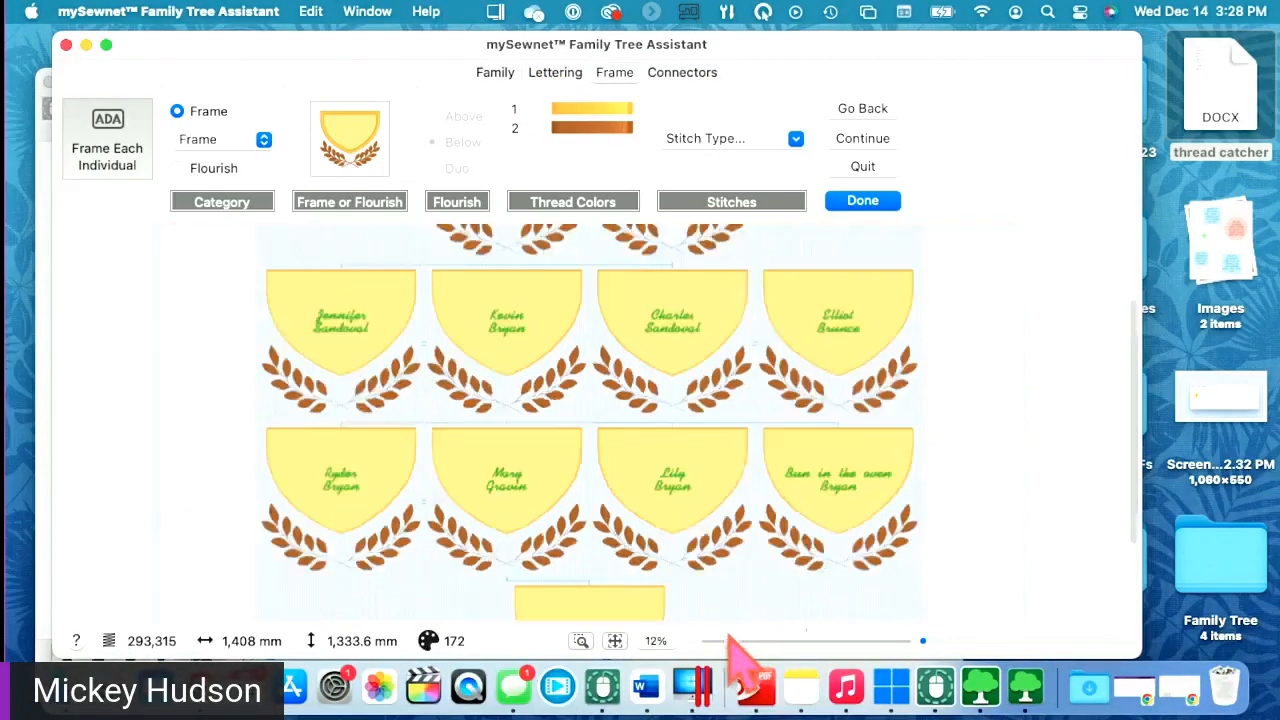
pyautogui.click(555, 74)
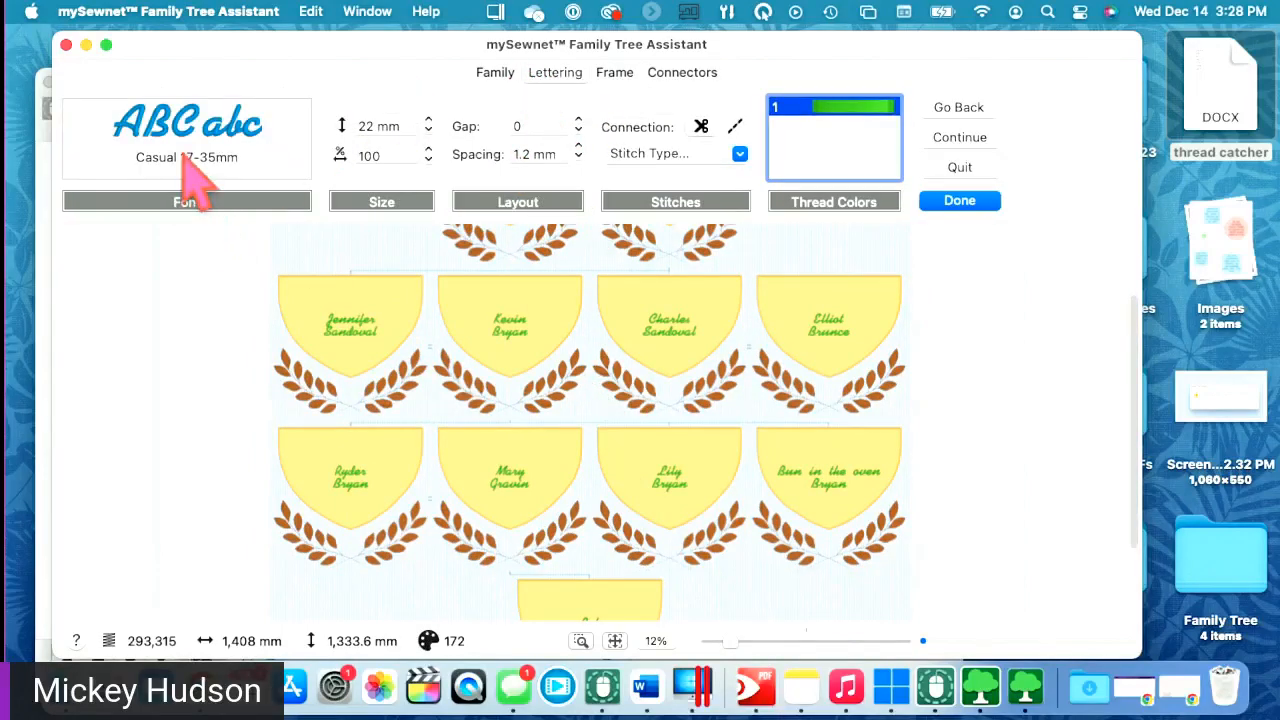
# - Set the name lettering height to 35 mm, then bring up the font gallery
pyautogui.doubleClick(371, 127)
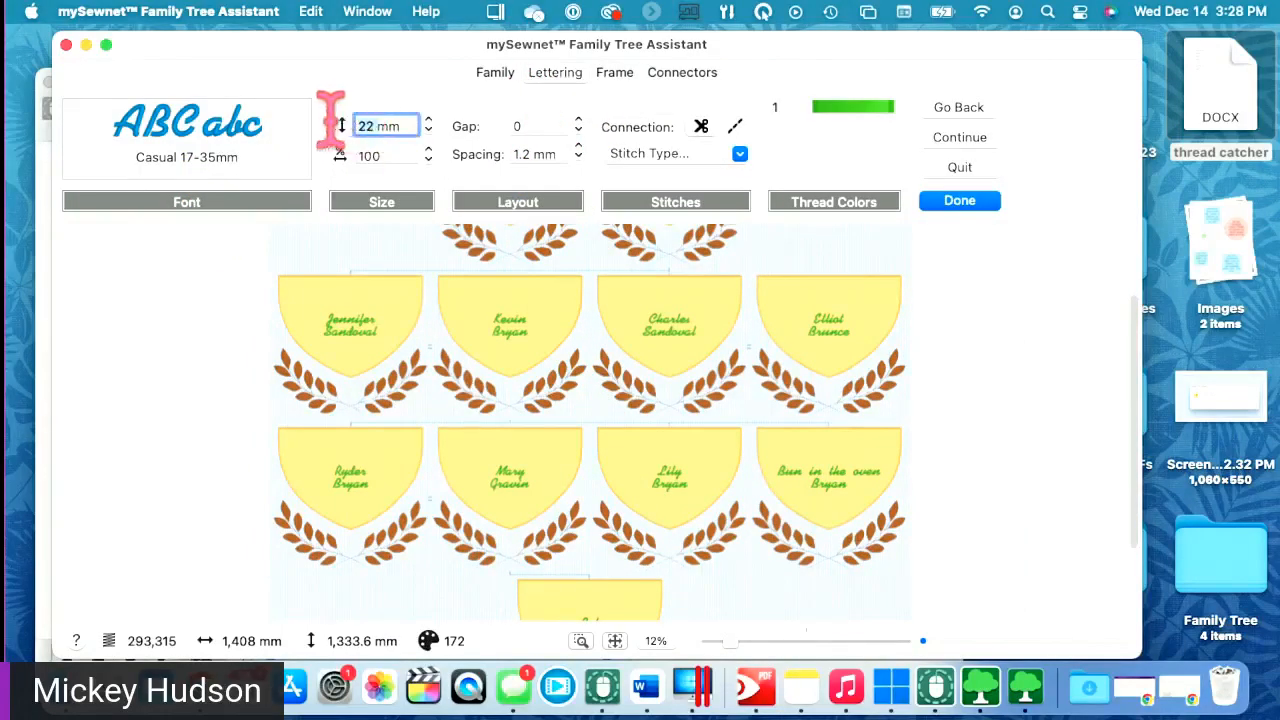
pyautogui.write('35mm')
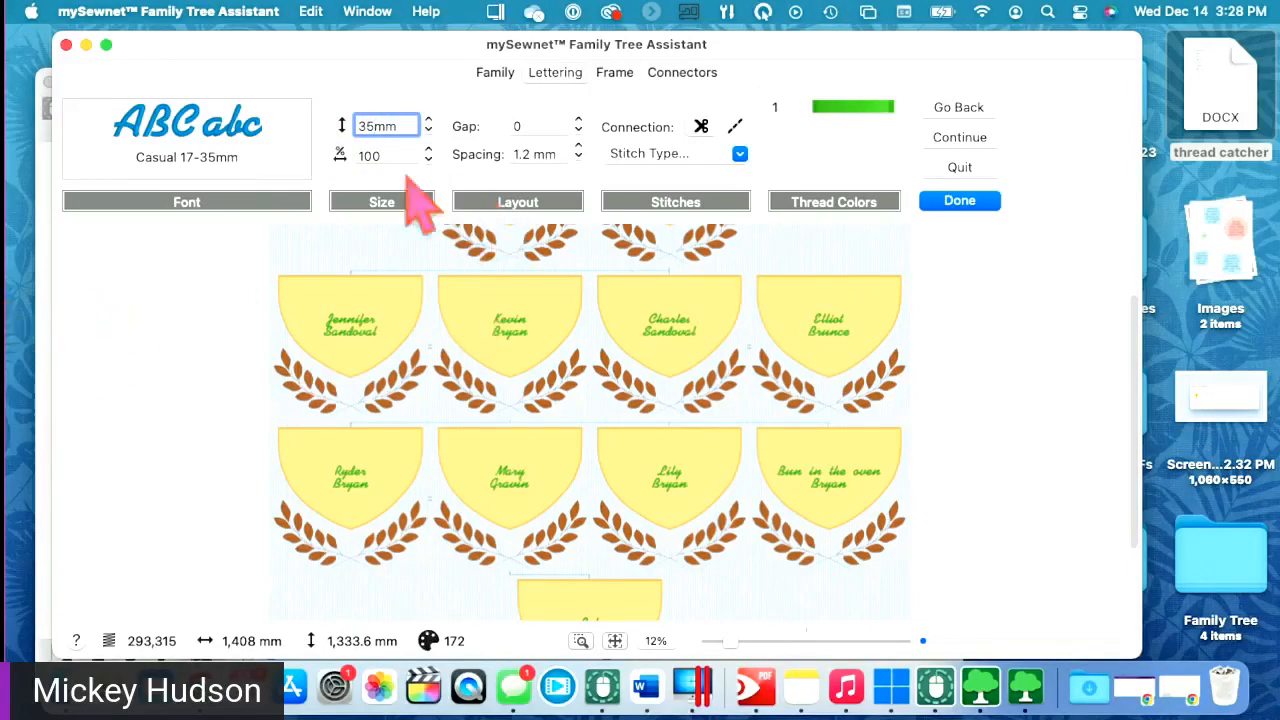
pyautogui.click(367, 156)
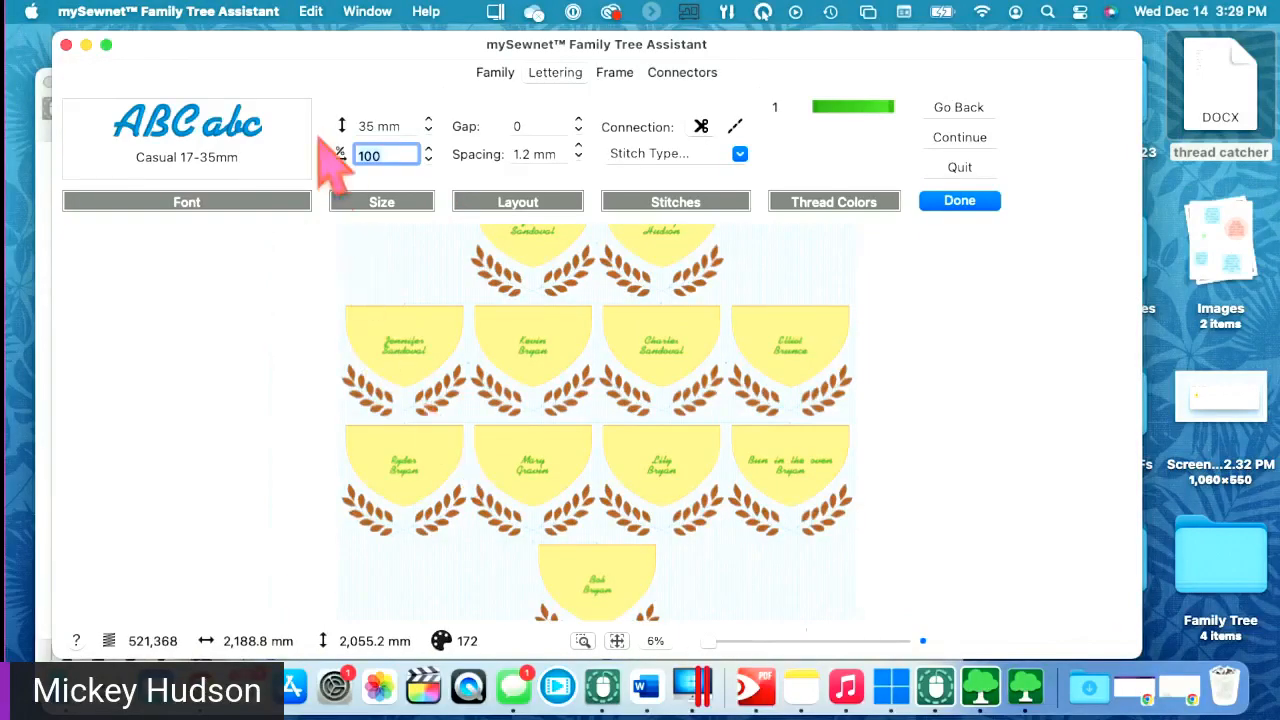
pyautogui.click(207, 160)
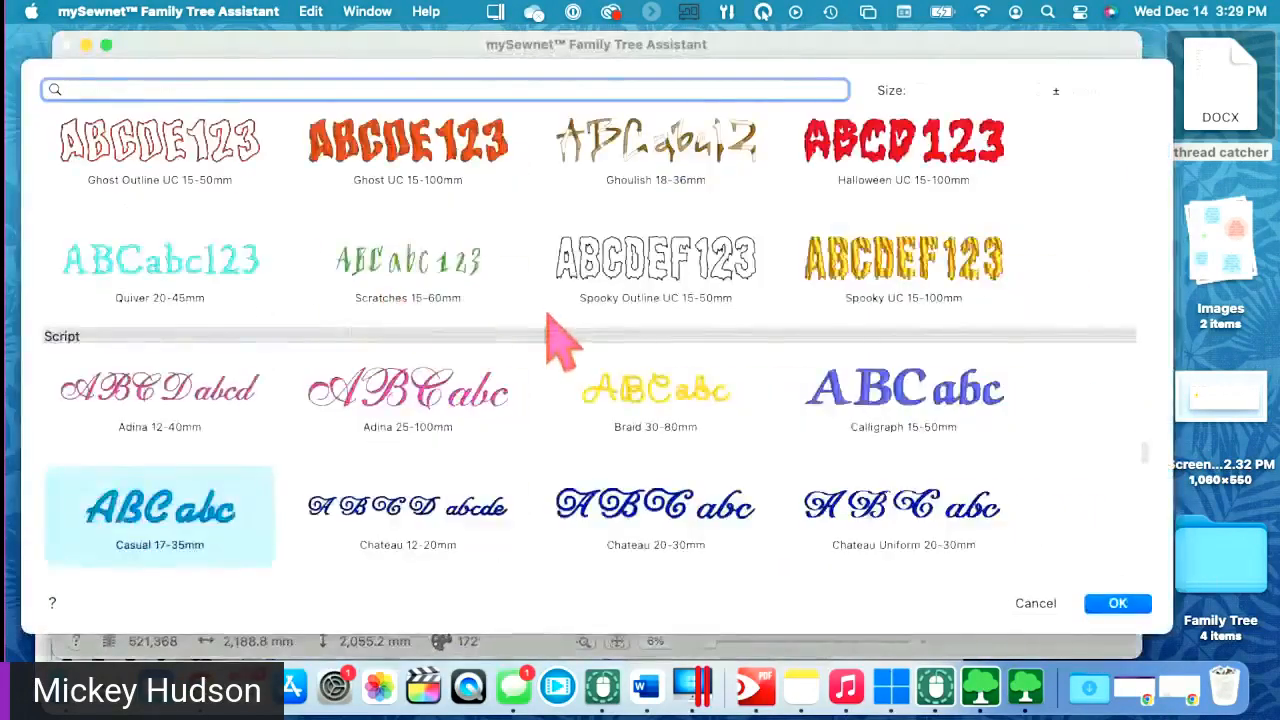
# - Choose Adina 25-100mm from the Script fonts and confirm it for the names
pyautogui.click(393, 160)
pyautogui.click(367, 412)
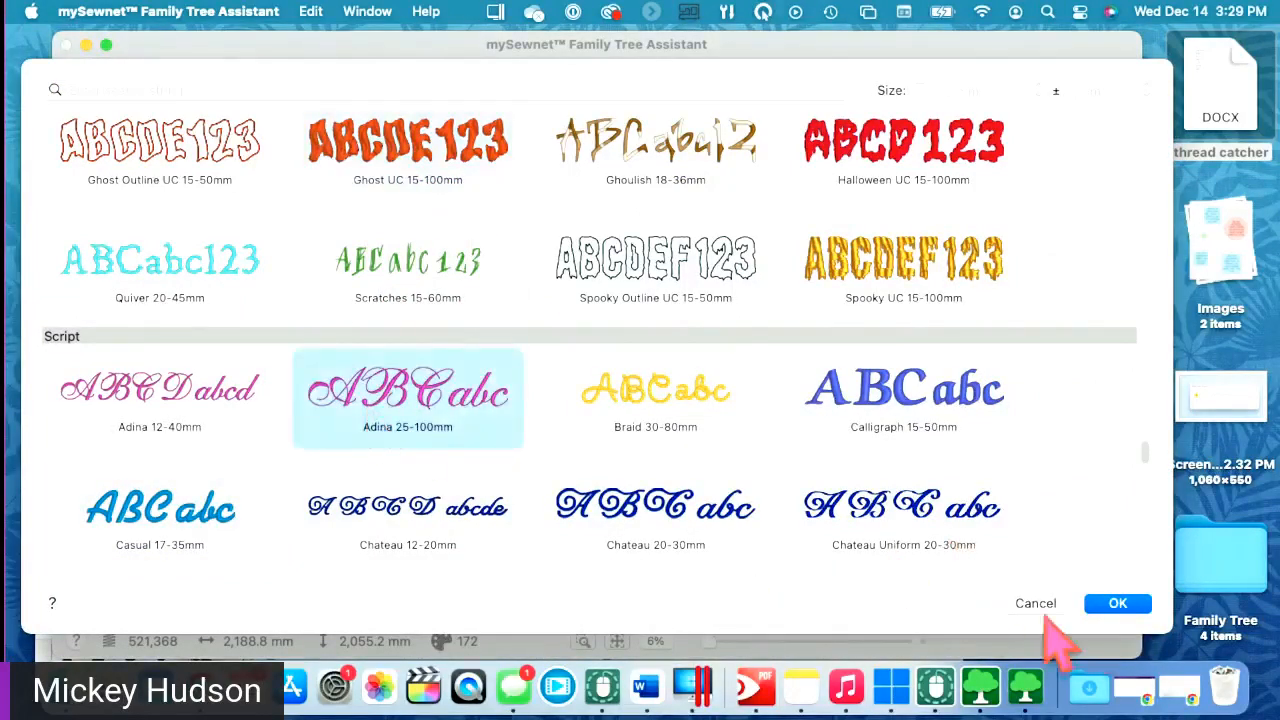
pyautogui.click(1120, 604)
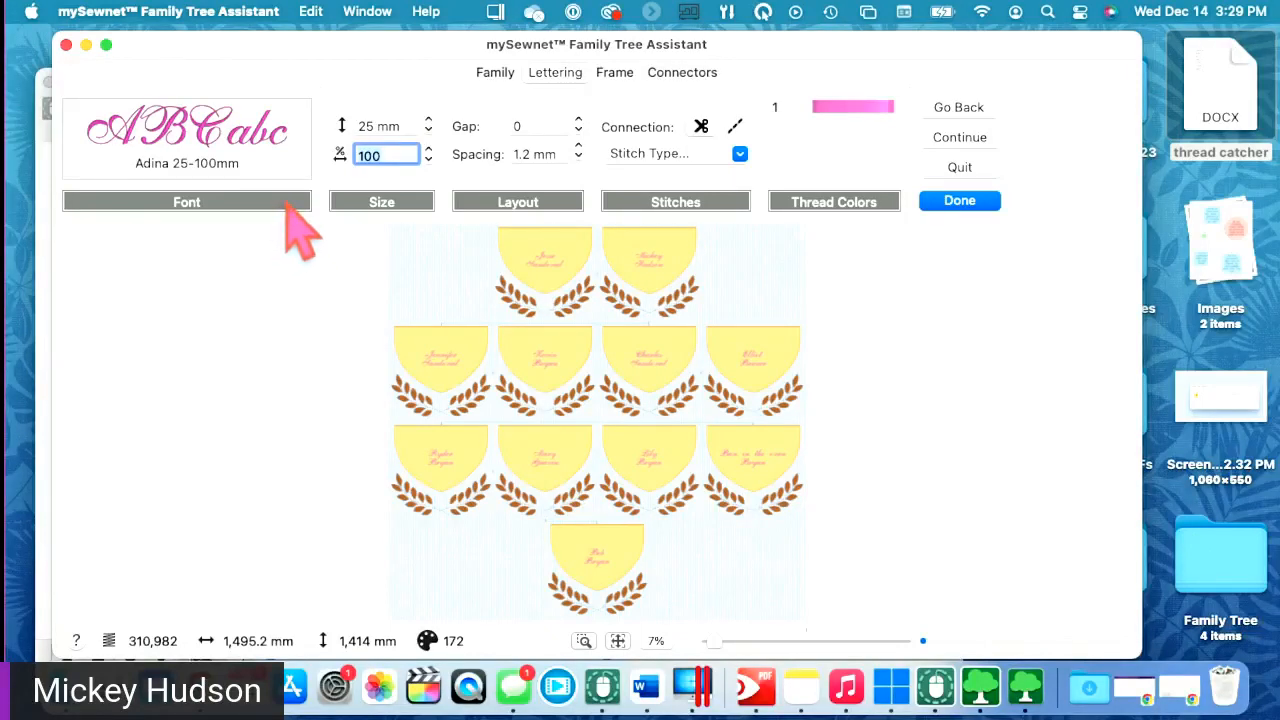
# - Change the lettering height from 25 mm to 50 mm, then go back to the Frame tab
pyautogui.click(381, 126)
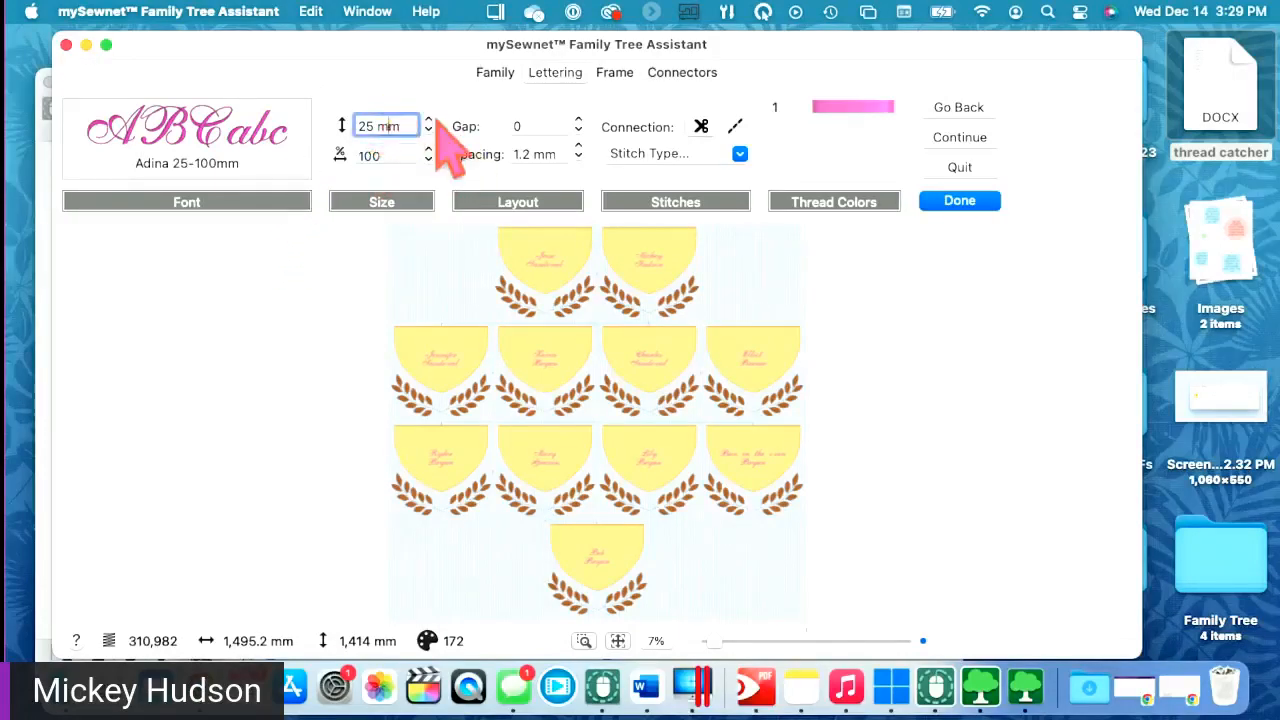
pyautogui.doubleClick(377, 126)
pyautogui.write('5')
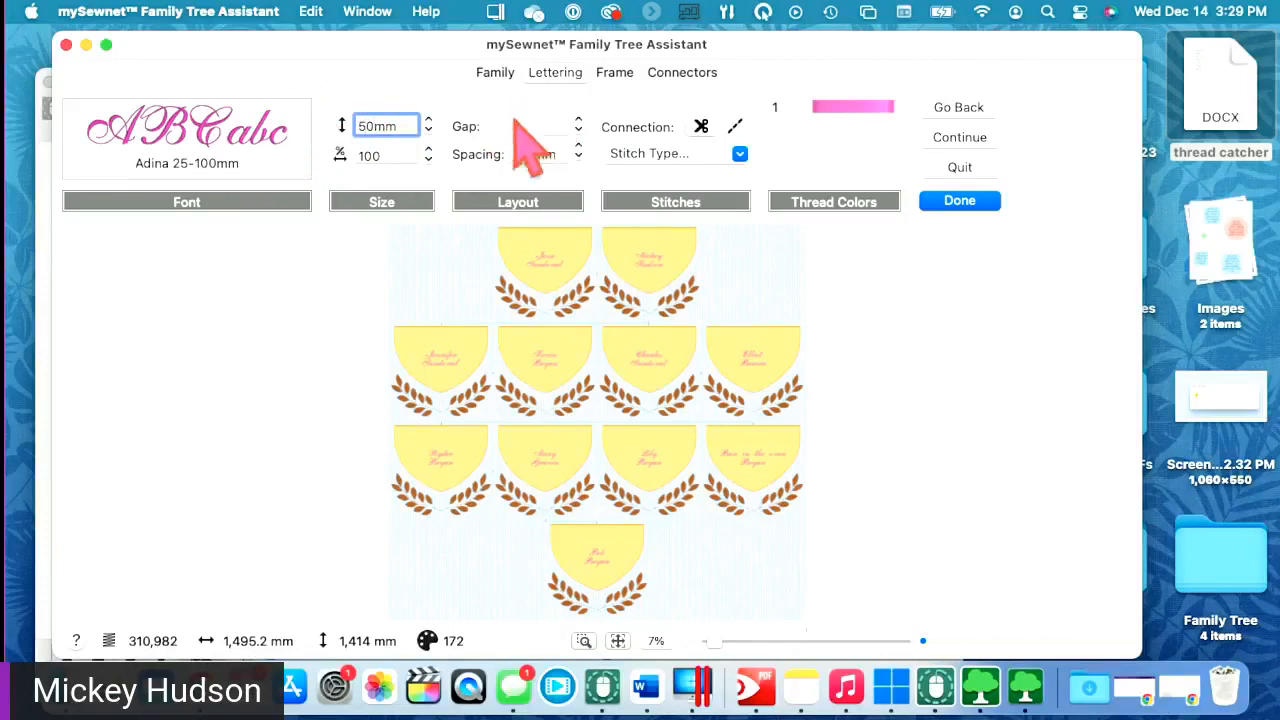
pyautogui.press('Return')
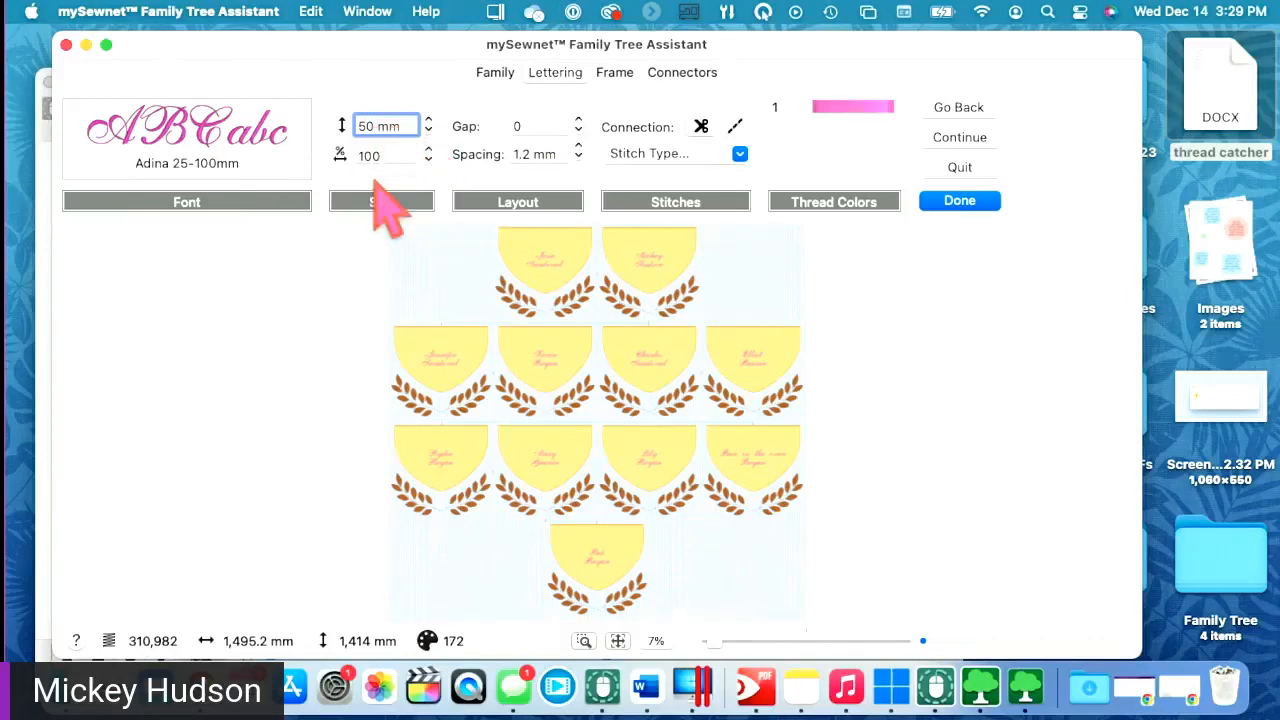
pyautogui.click(397, 155)
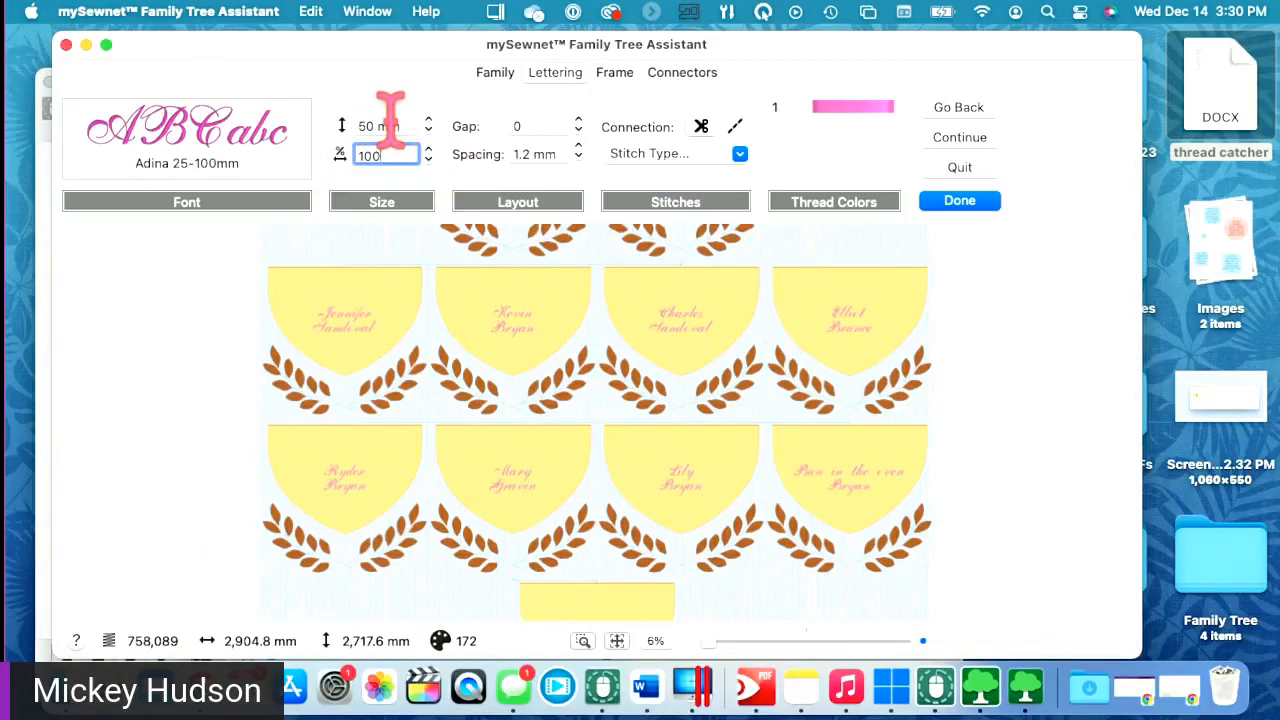
pyautogui.click(614, 74)
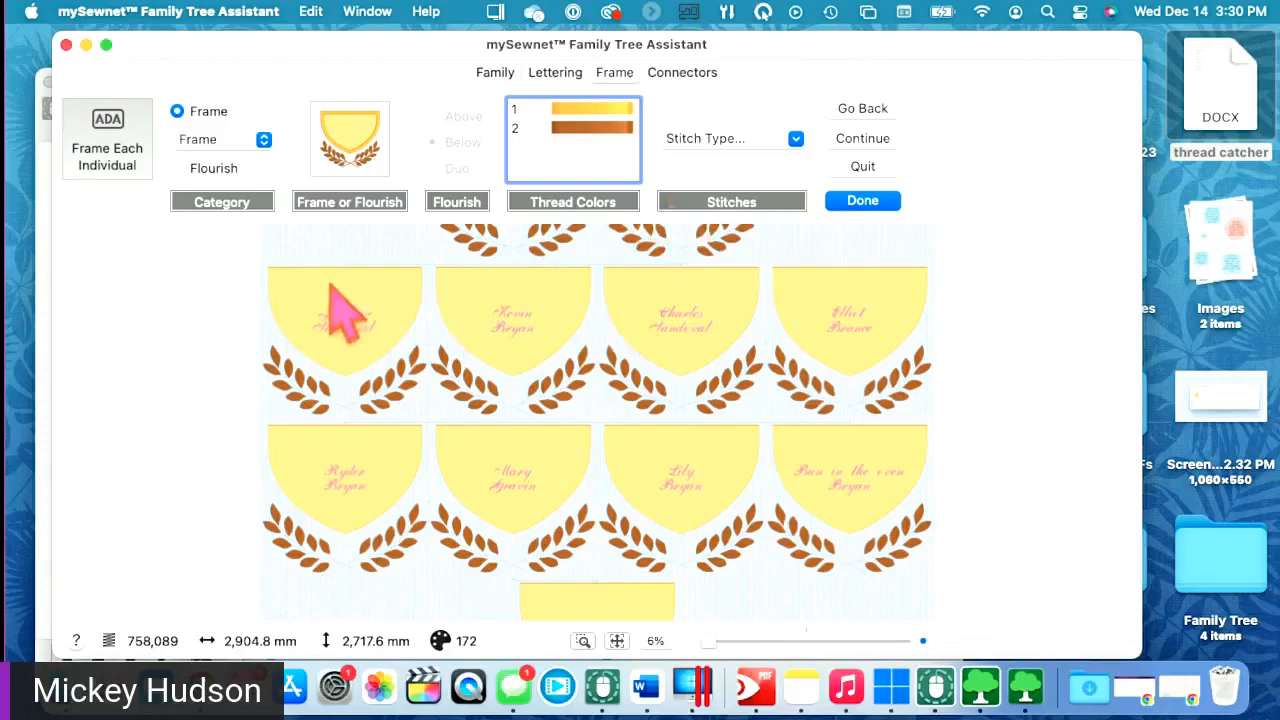
pyautogui.click(356, 155)
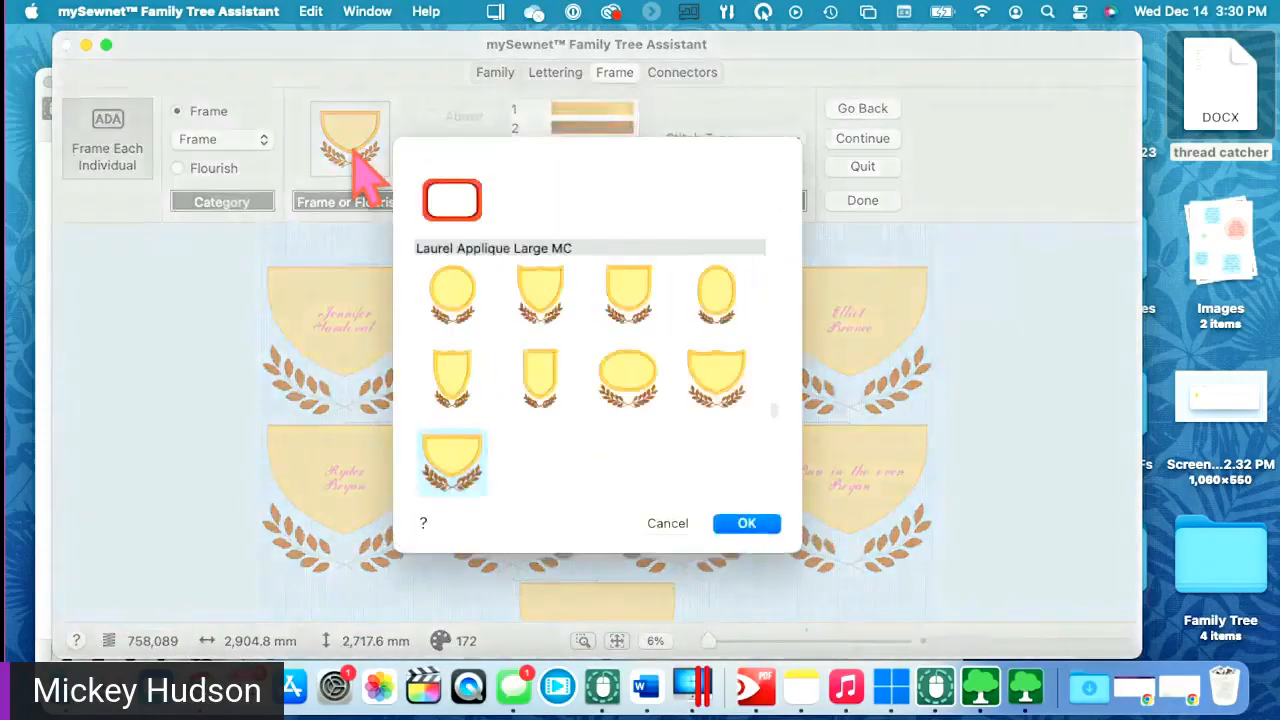
pyautogui.click(660, 523)
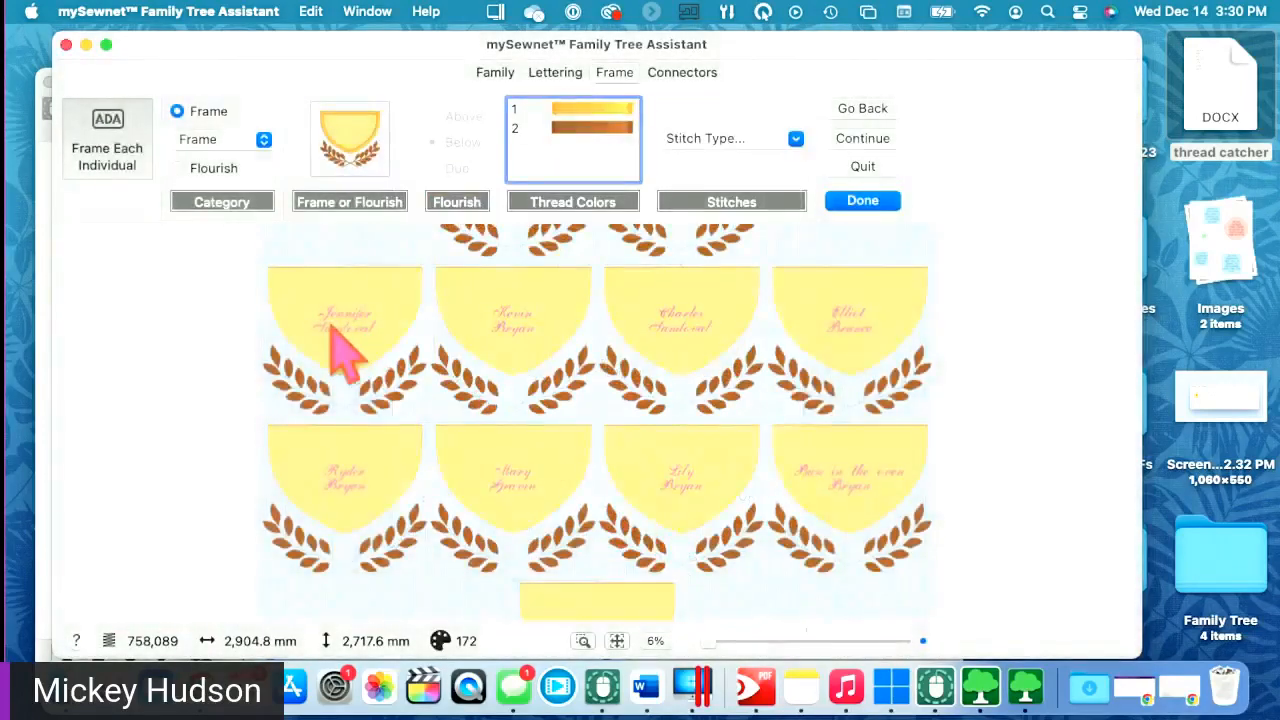
pyautogui.click(548, 78)
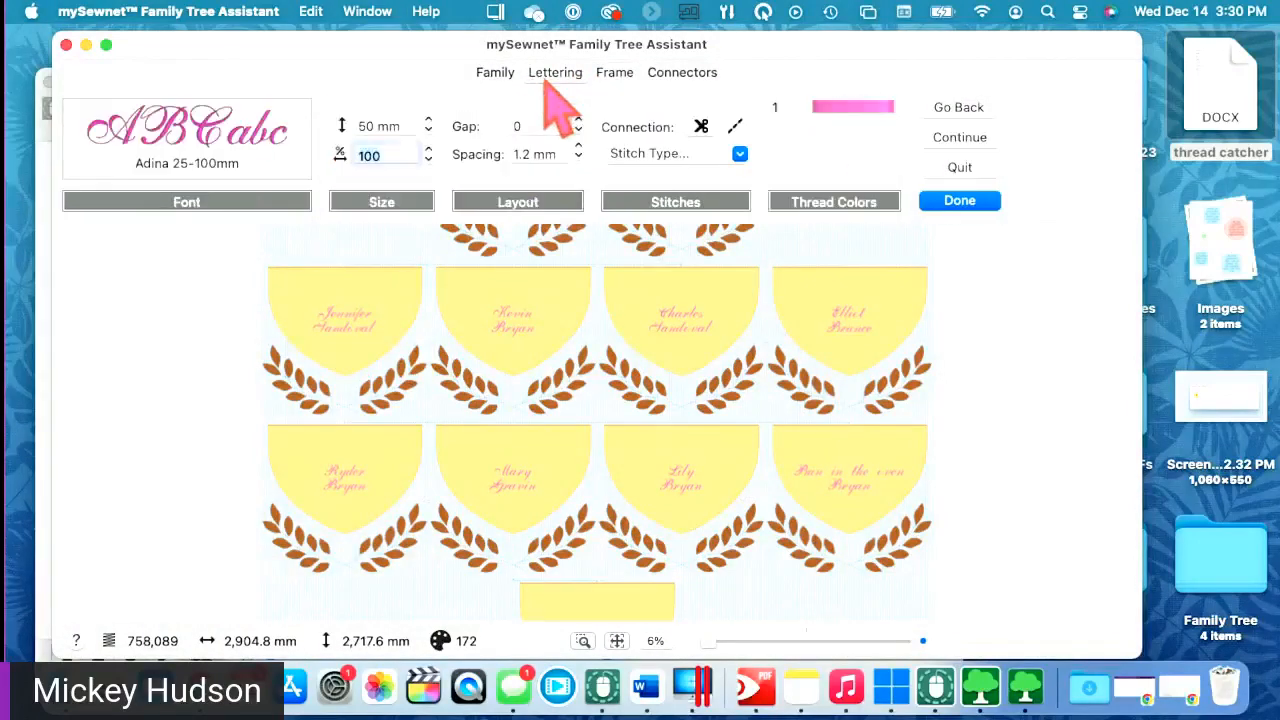
pyautogui.click(612, 74)
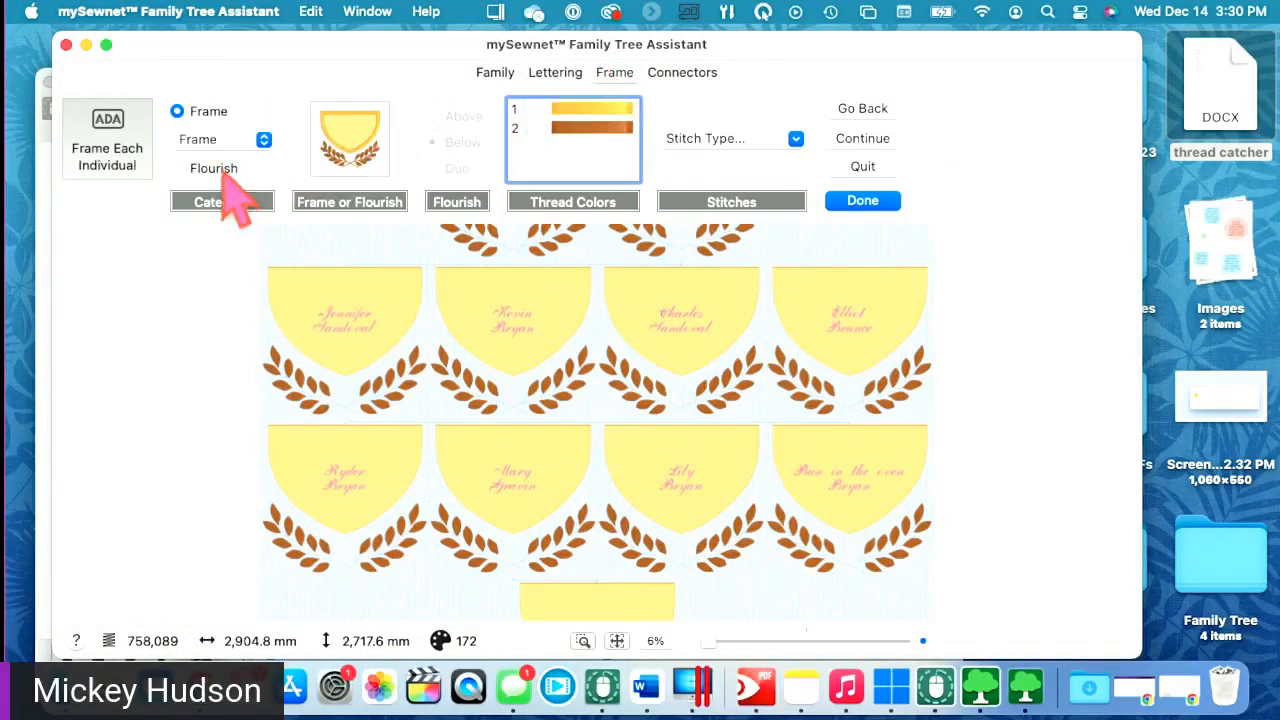
# - Switch to Flourish and apply the third Ornamental 1 scroll flourish to every name
pyautogui.click(214, 169)
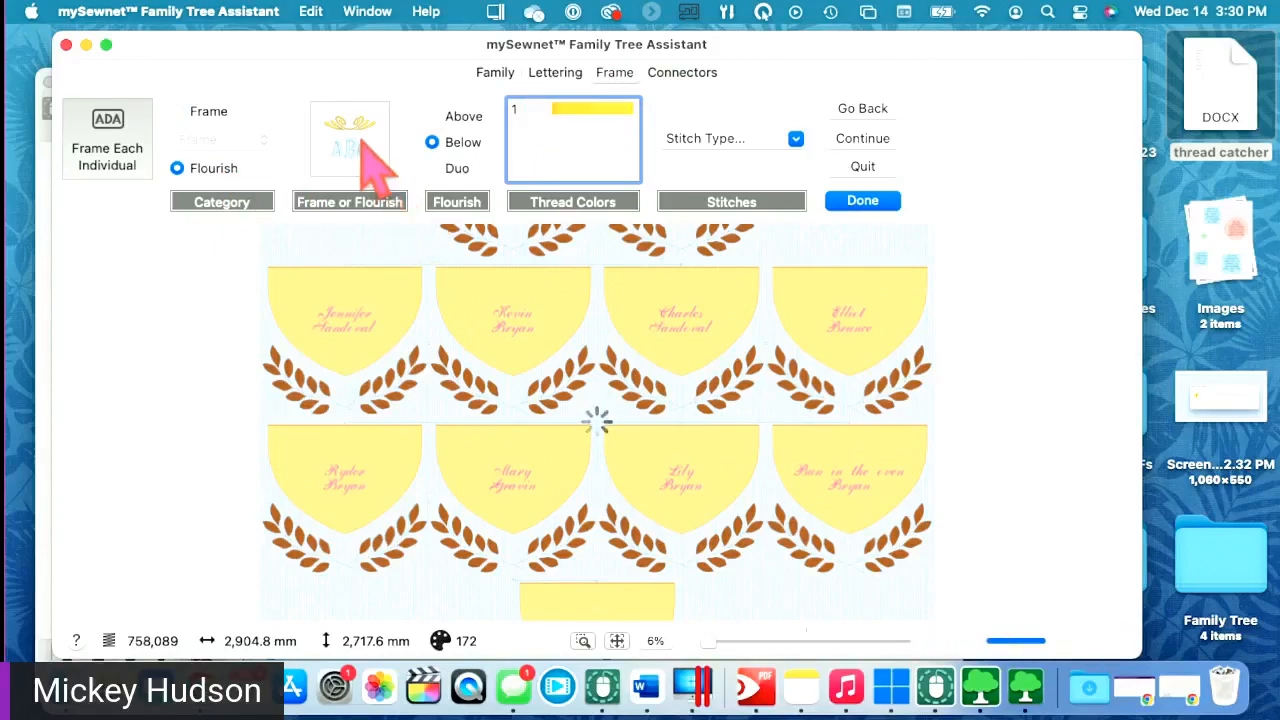
pyautogui.click(368, 166)
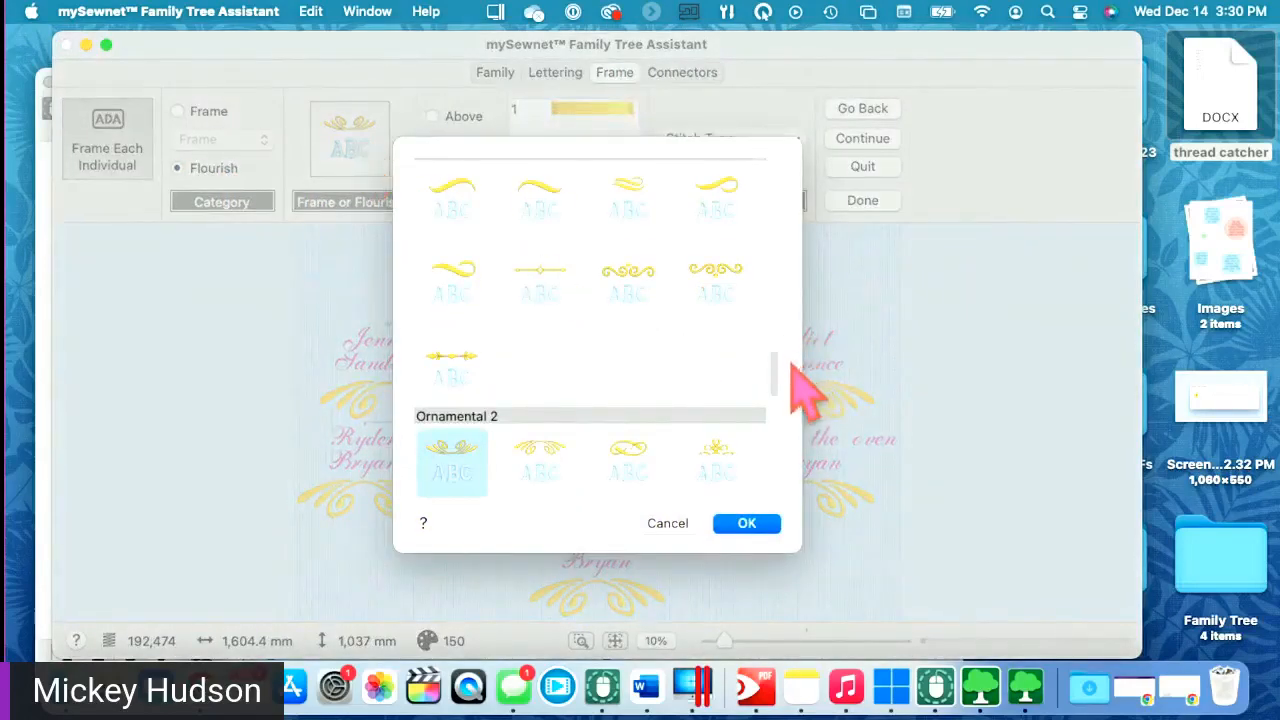
pyautogui.moveTo(771, 350); pyautogui.dragTo(740, 178)
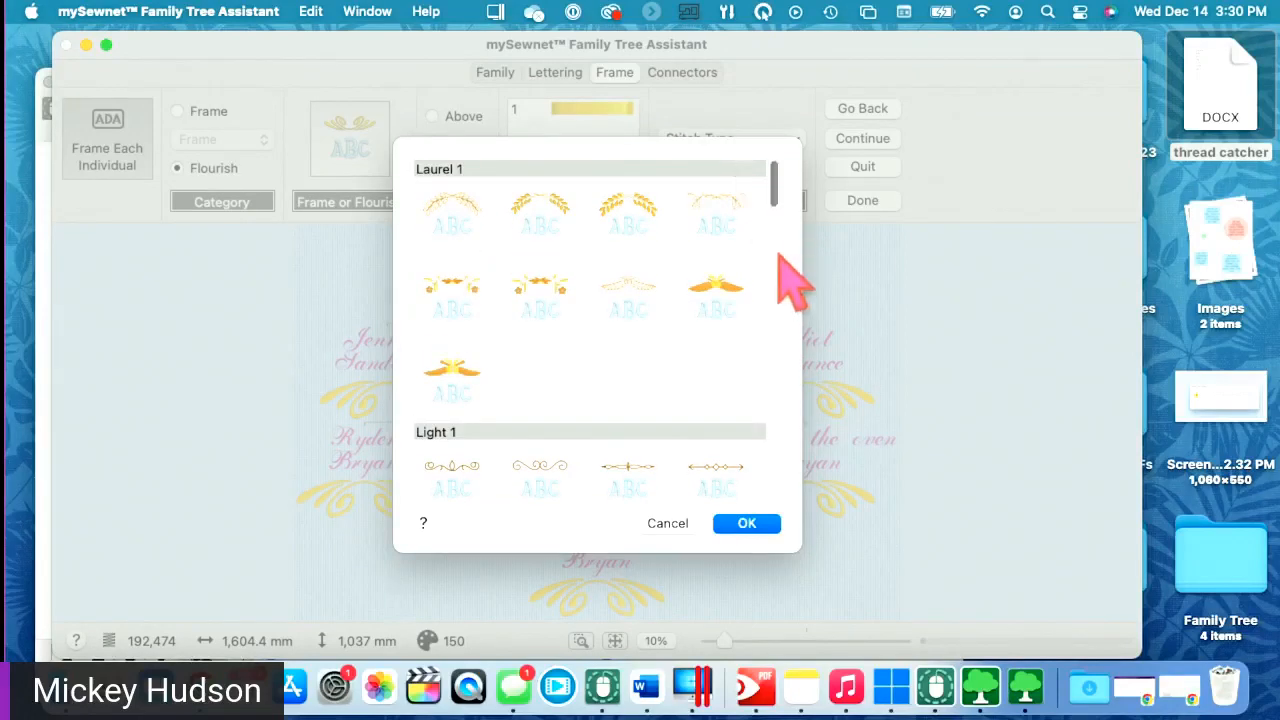
pyautogui.scroll(-2, 780, 212)
pyautogui.moveTo(778, 210); pyautogui.dragTo(766, 376)
pyautogui.scroll(-2, 766, 376)
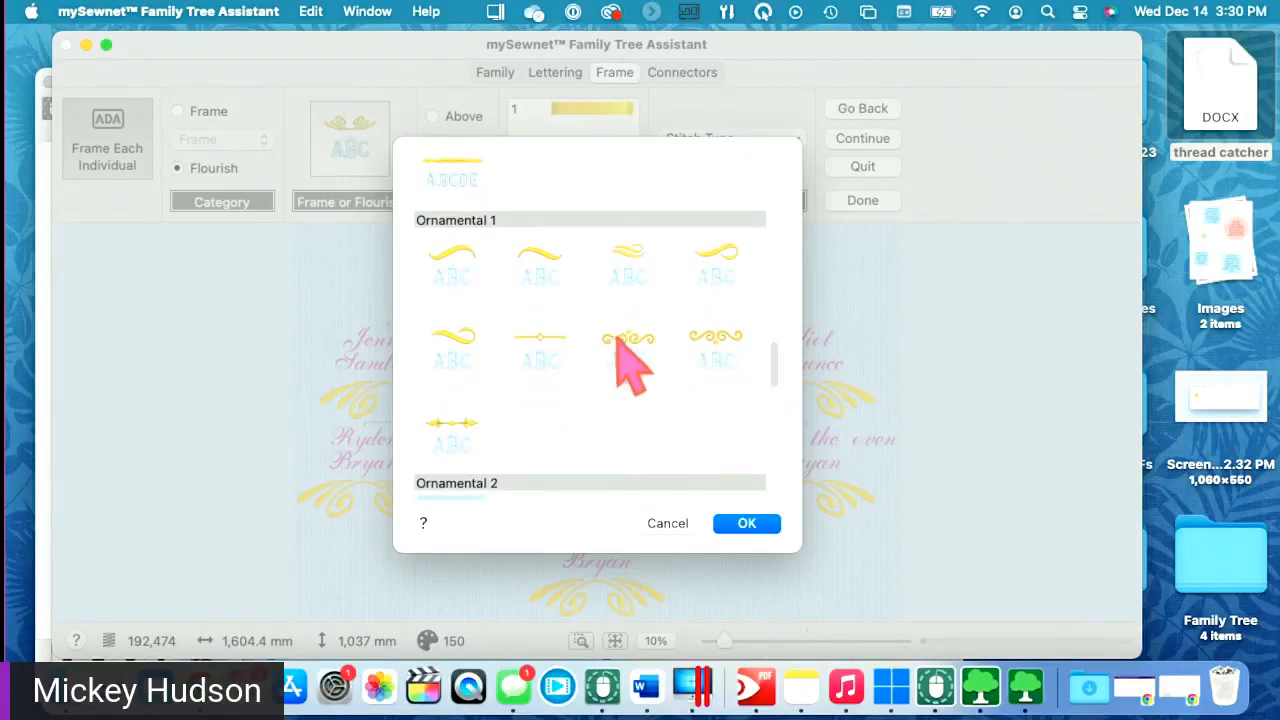
pyautogui.click(628, 345)
pyautogui.click(750, 525)
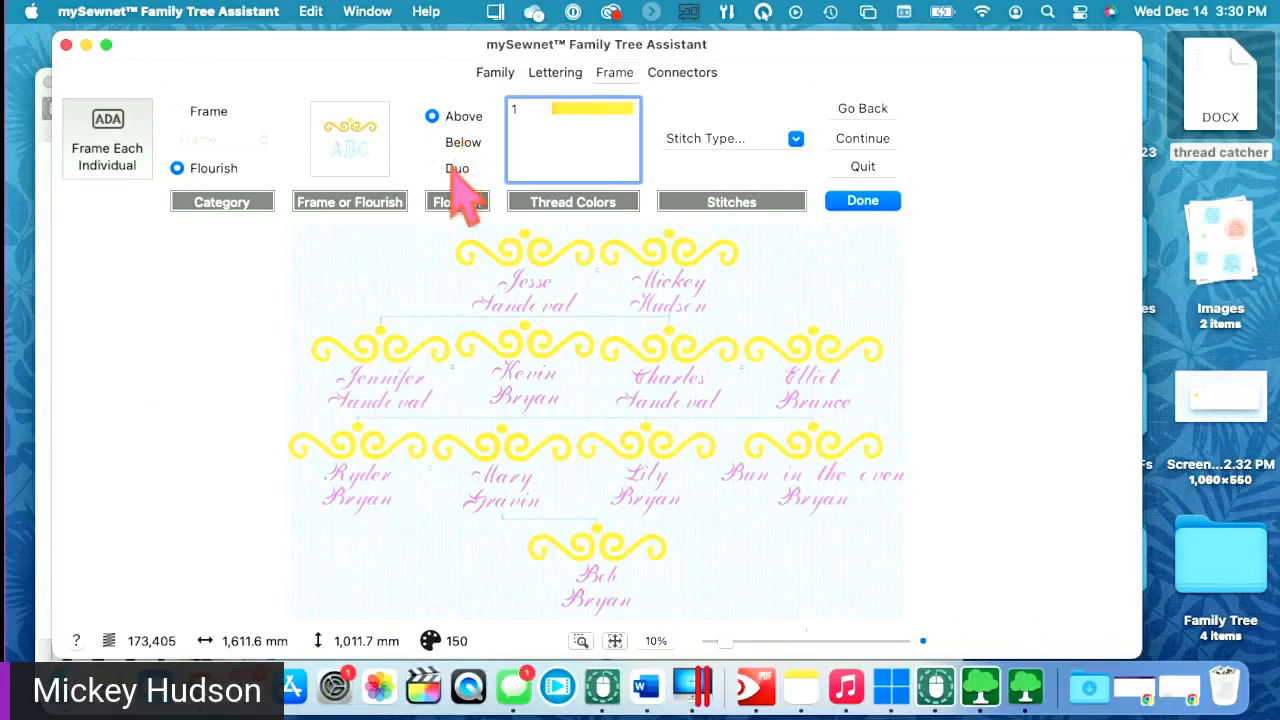
# - Set the flourish position to Duo, leaving the stitch type unchanged
pyautogui.click(452, 169)
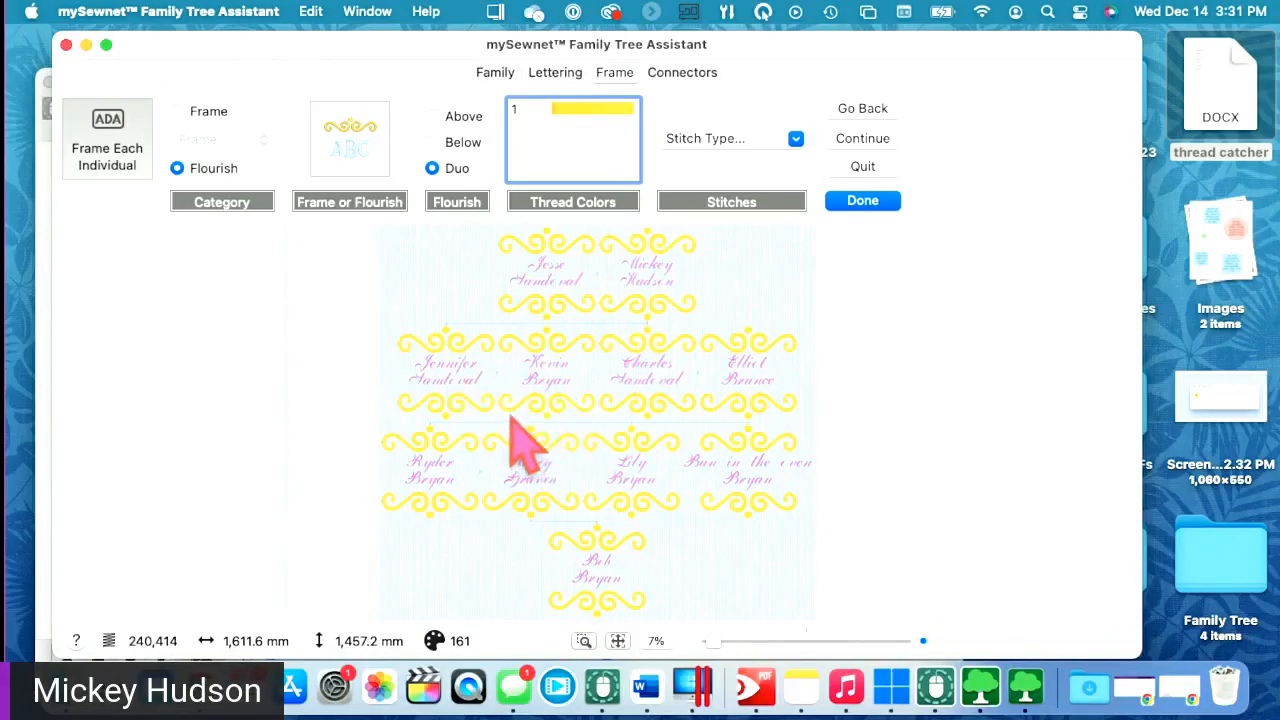
pyautogui.click(730, 138)
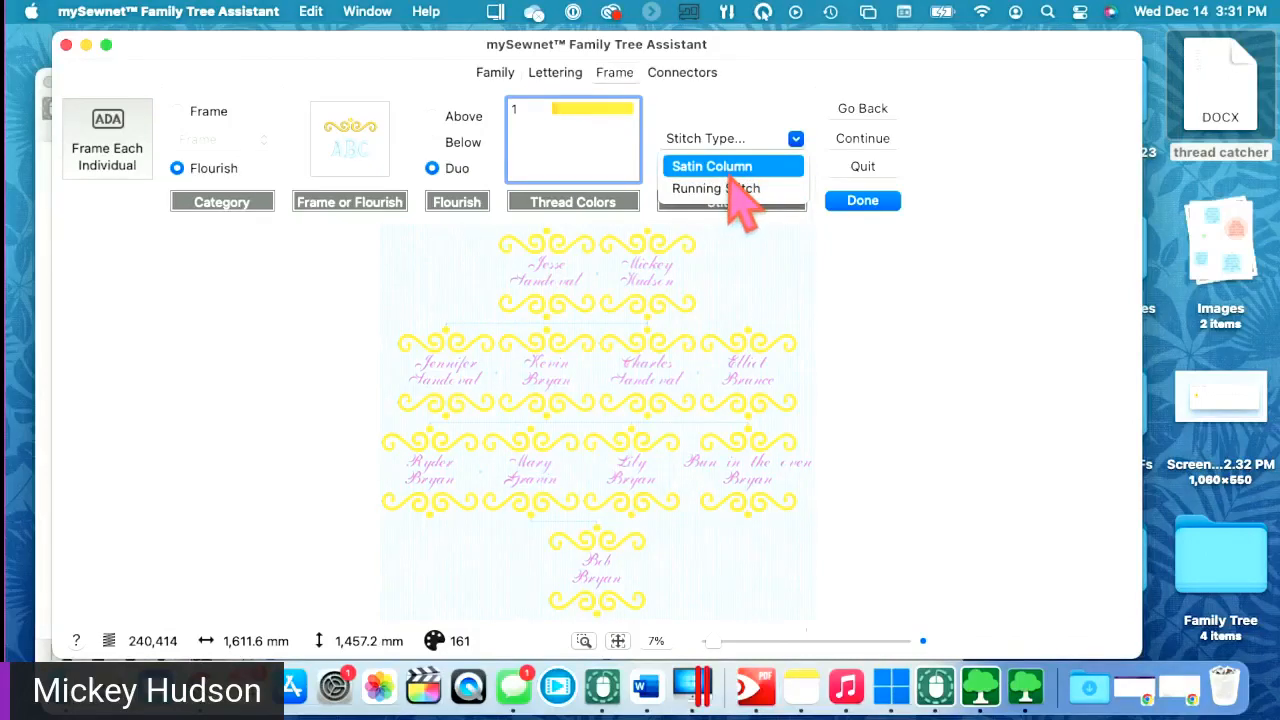
pyautogui.click(252, 396)
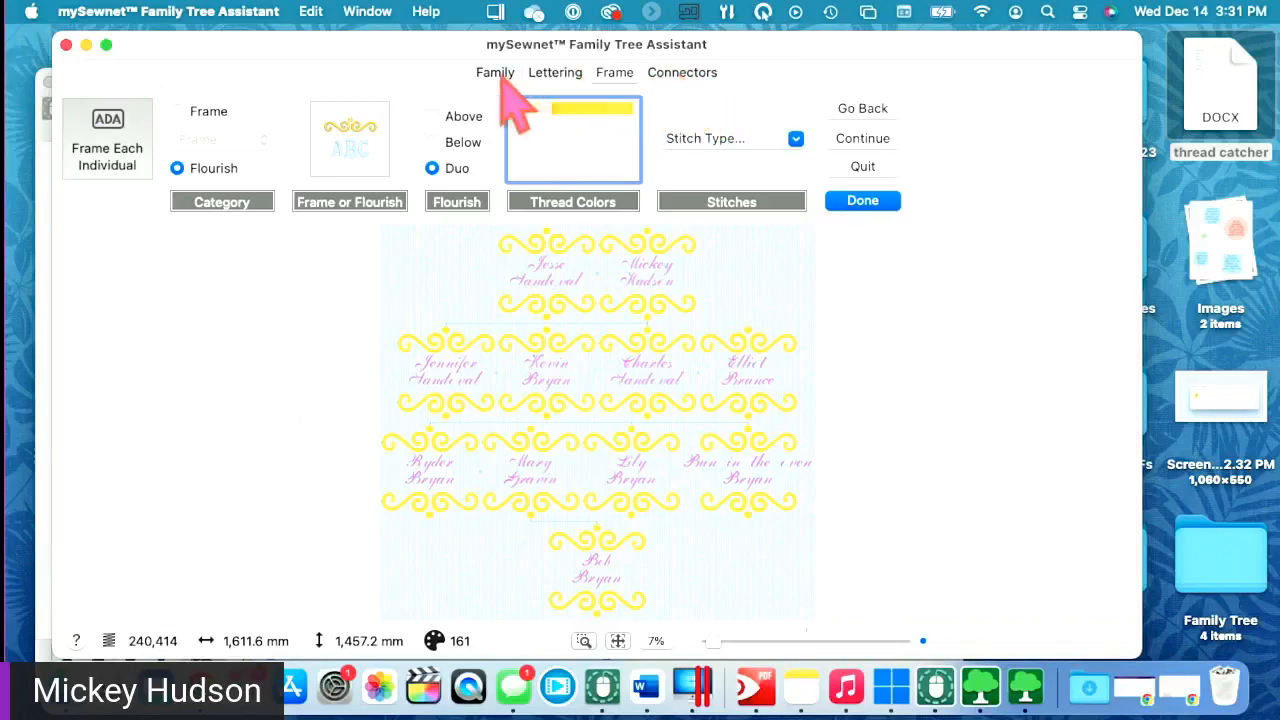
pyautogui.click(690, 78)
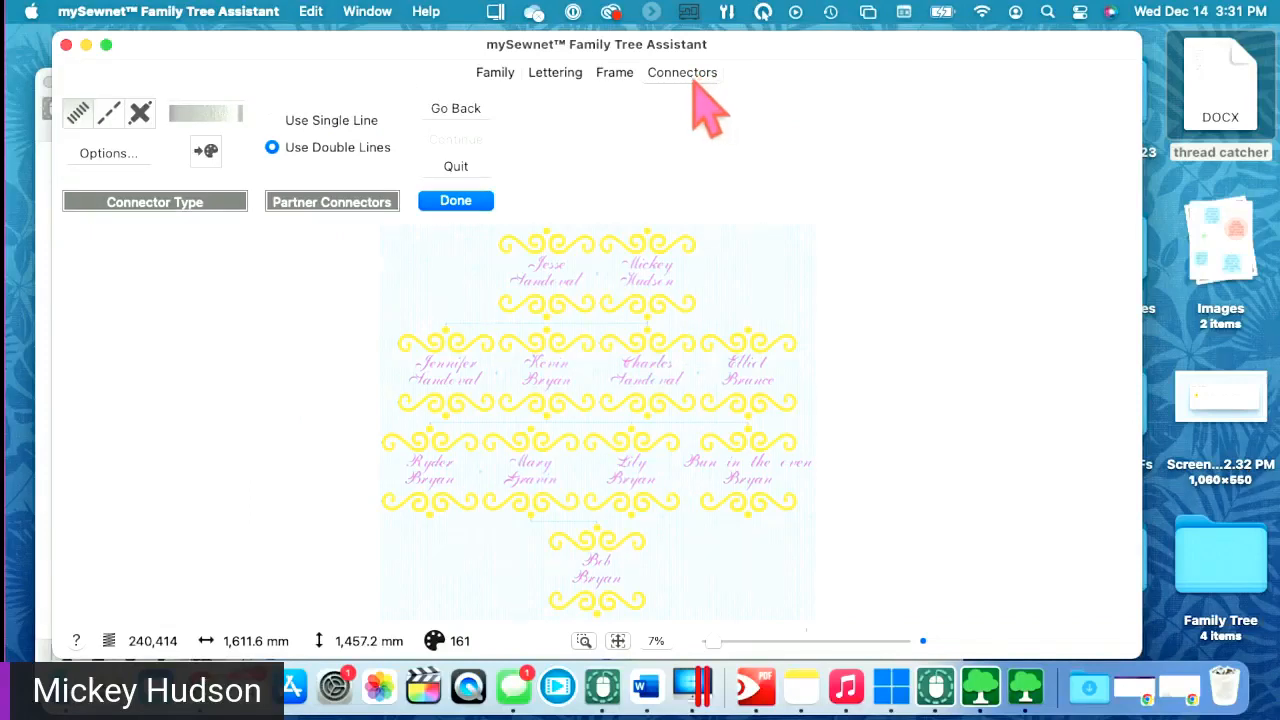
pyautogui.click(760, 642)
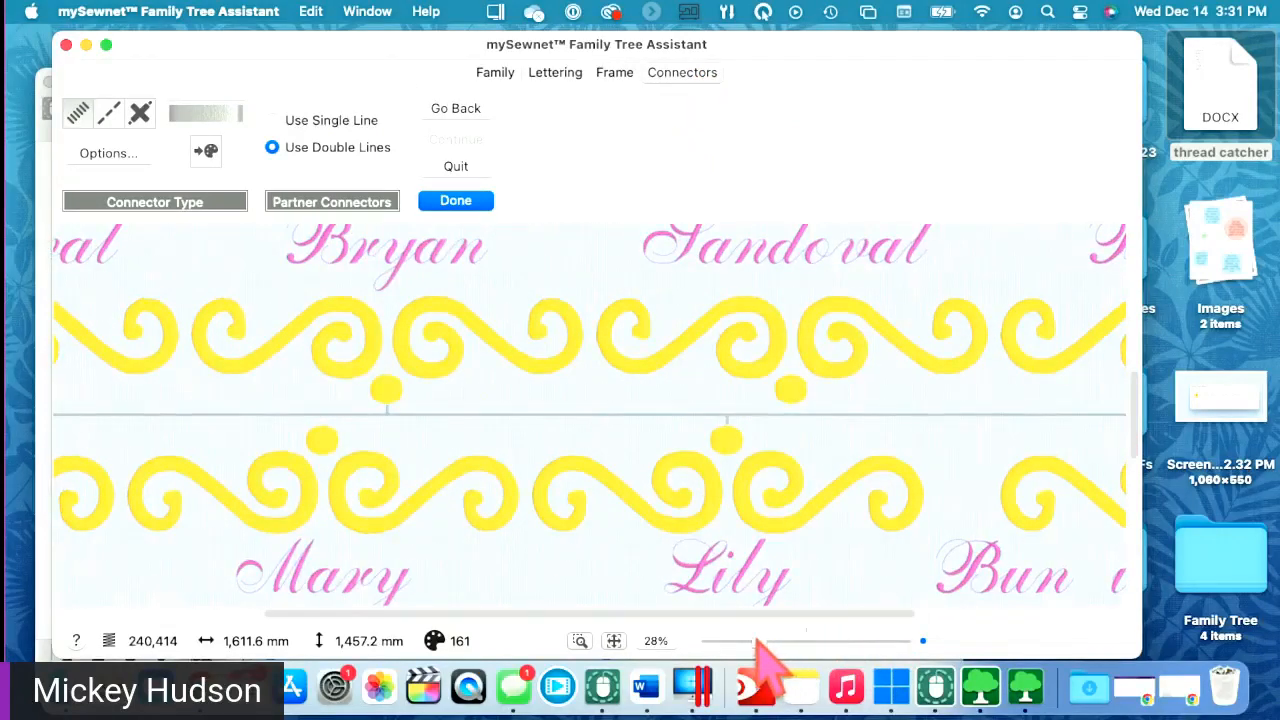
pyautogui.moveTo(754, 640); pyautogui.dragTo(738, 638)
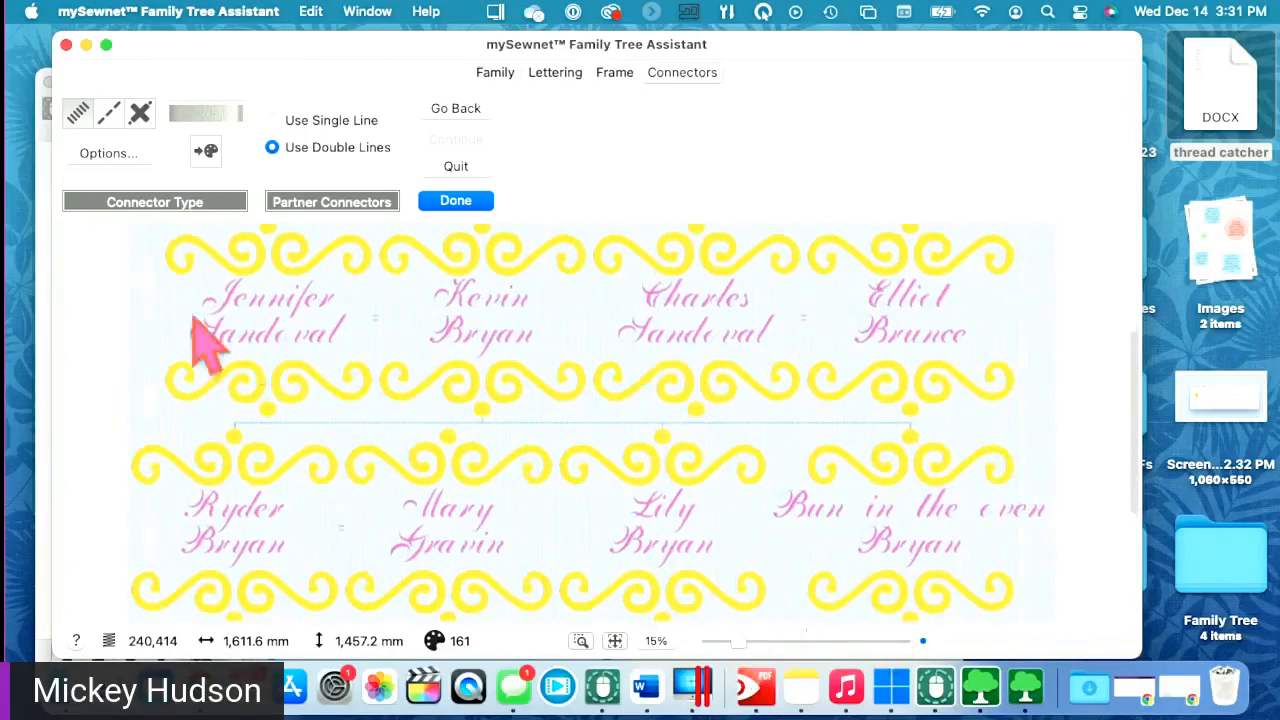
pyautogui.click(614, 72)
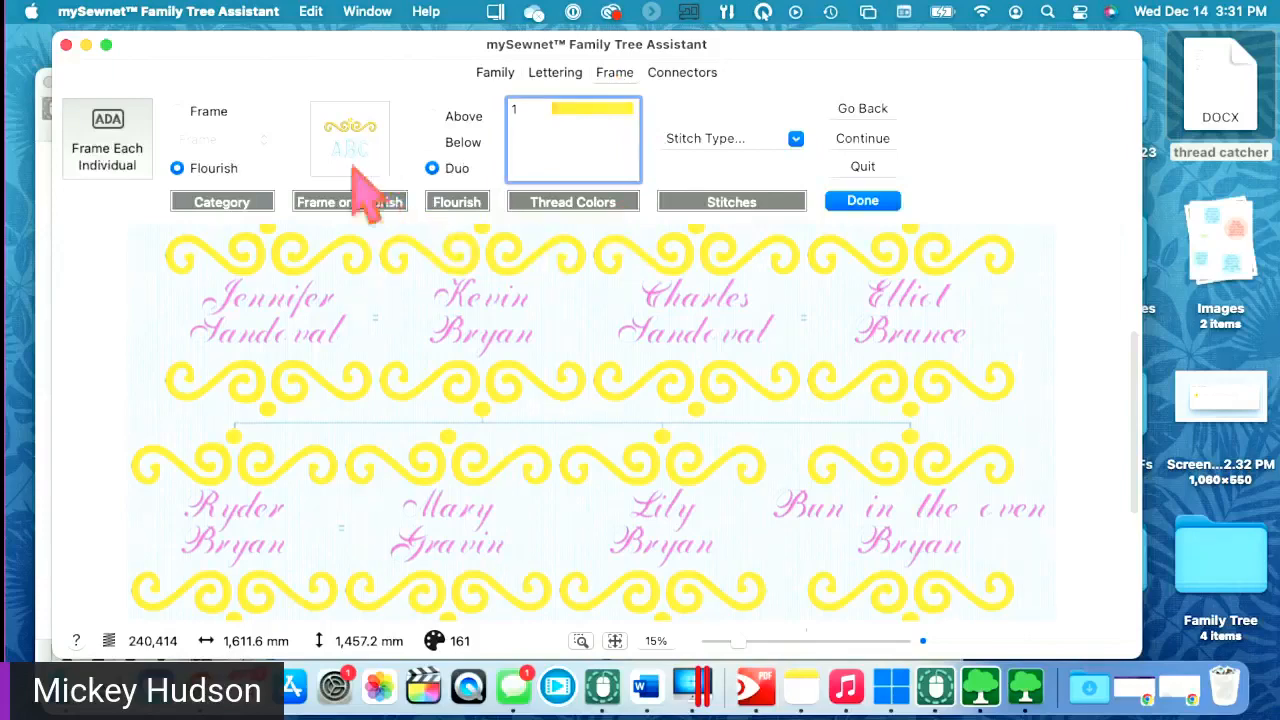
# - Use the first Light Wide 1 flourish in the Below position, then show the Connectors tab
pyautogui.click(433, 143)
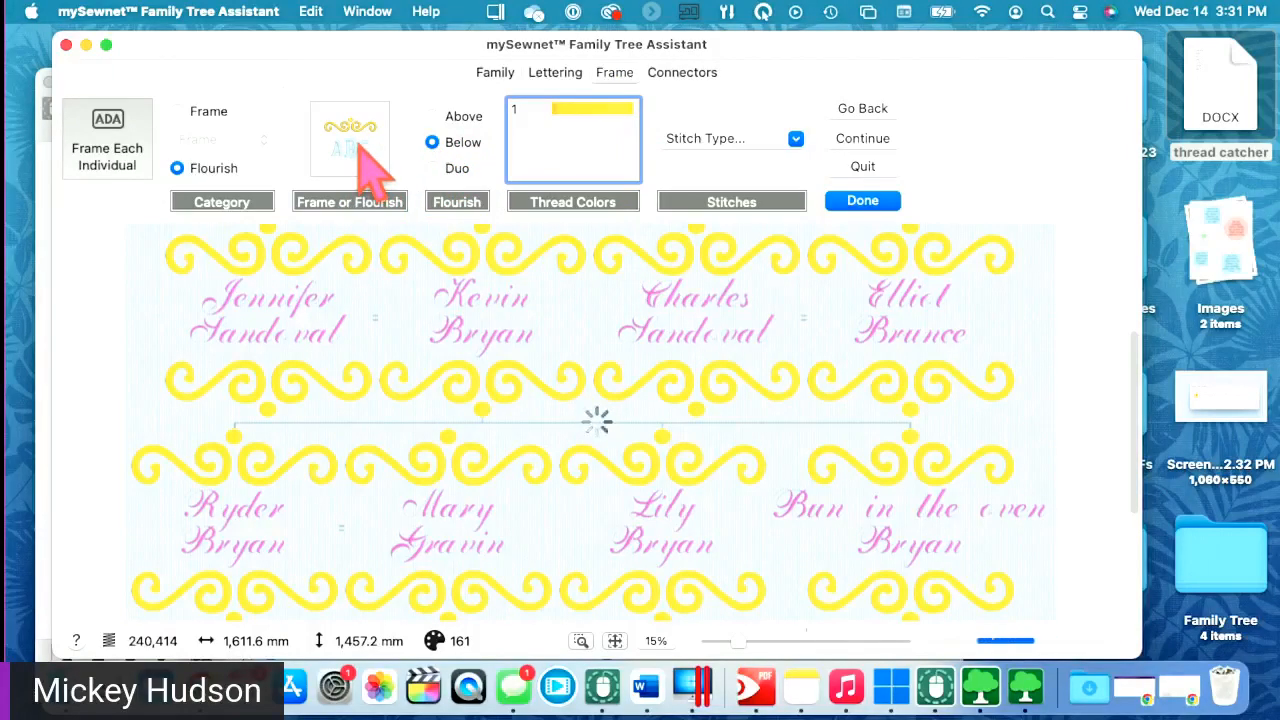
pyautogui.click(360, 150)
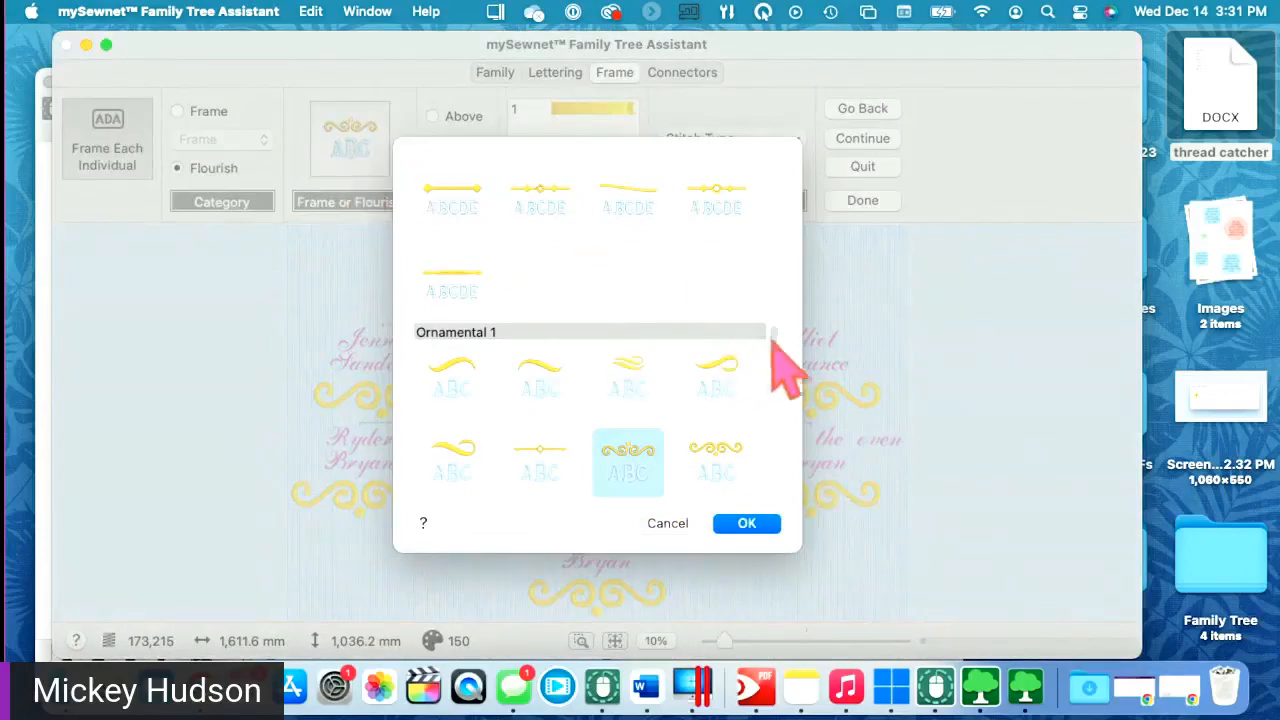
pyautogui.moveTo(772, 342); pyautogui.dragTo(746, 234)
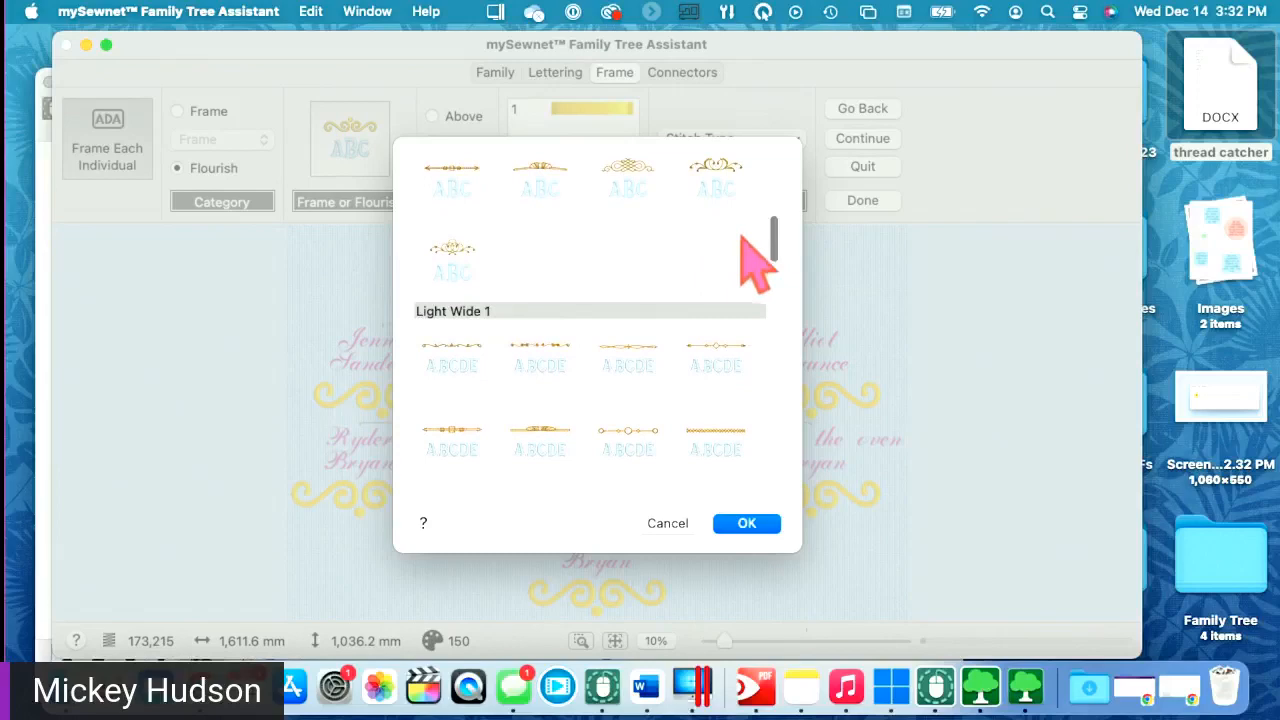
pyautogui.click(474, 366)
pyautogui.click(747, 524)
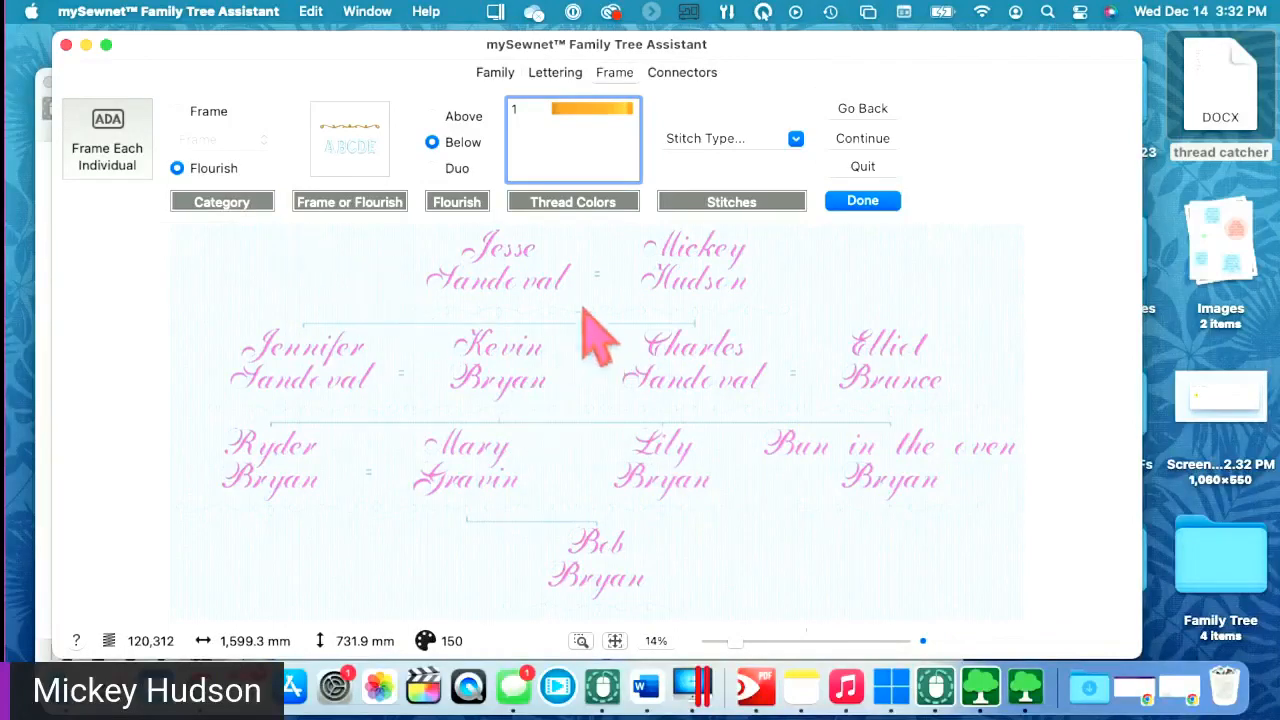
pyautogui.click(686, 78)
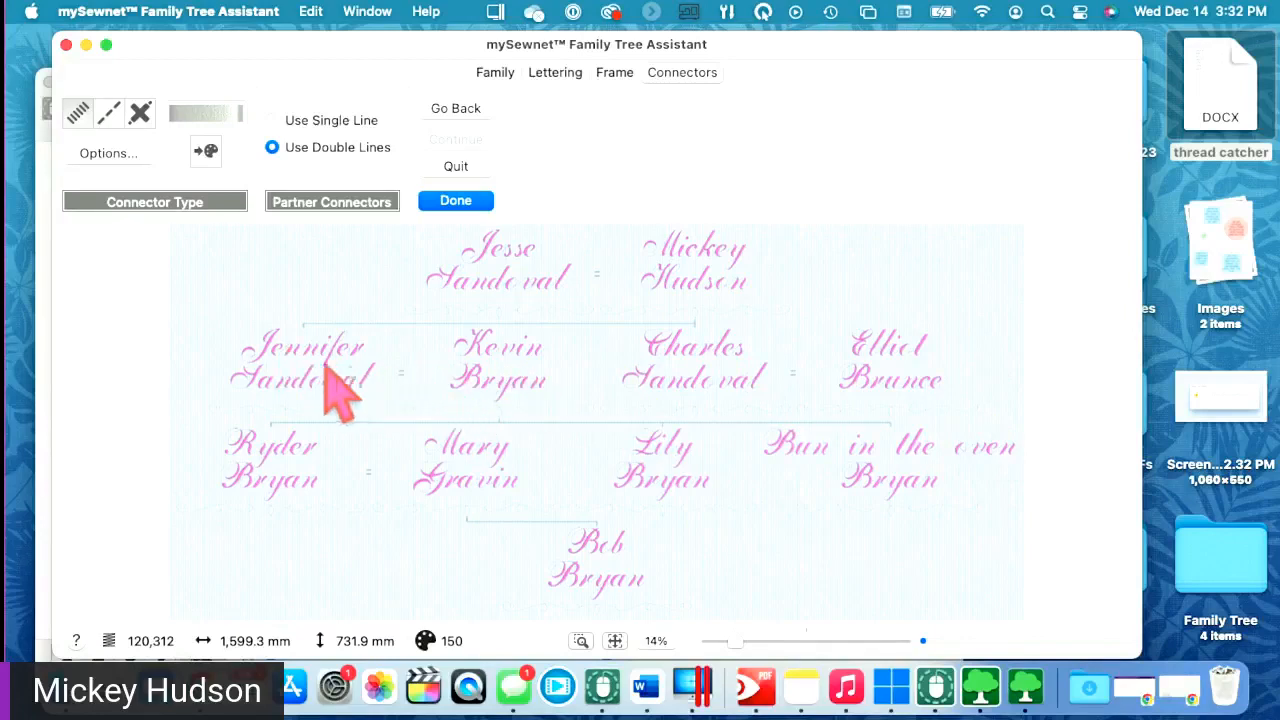
# - Change the tree connectors to satin lines and enter a 3 mm width in their Options
pyautogui.click(360, 455)
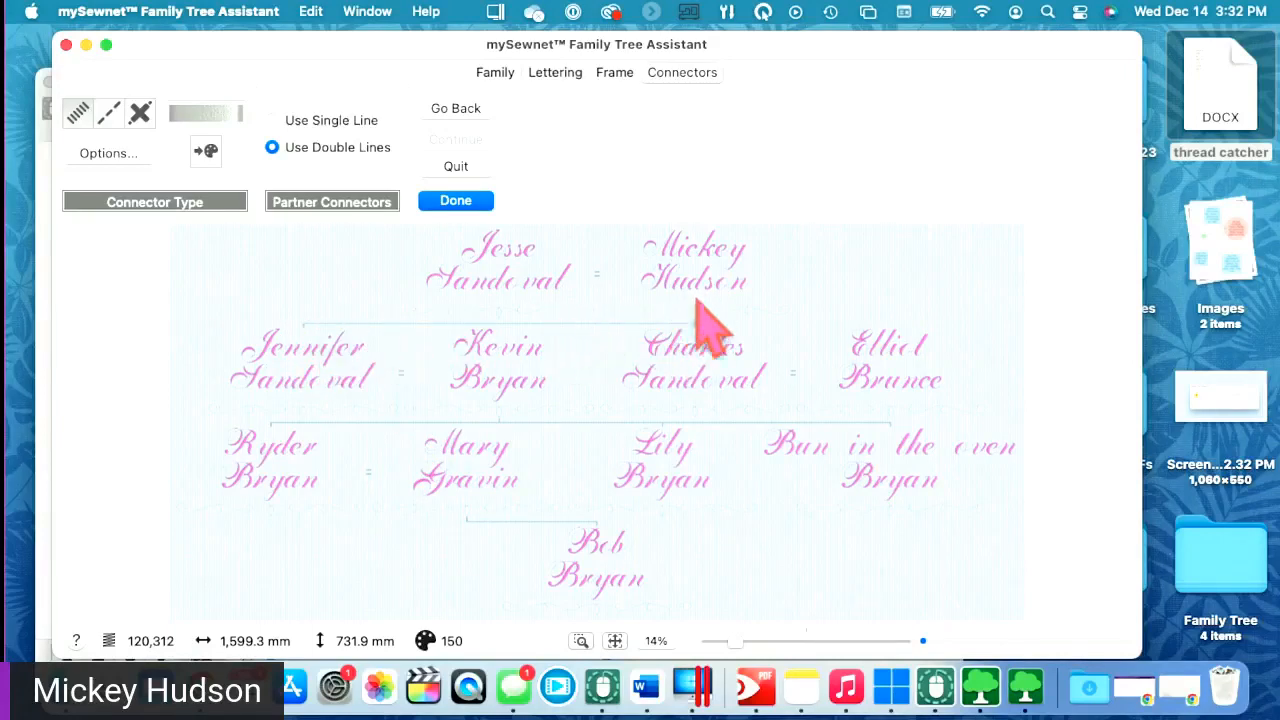
pyautogui.click(140, 113)
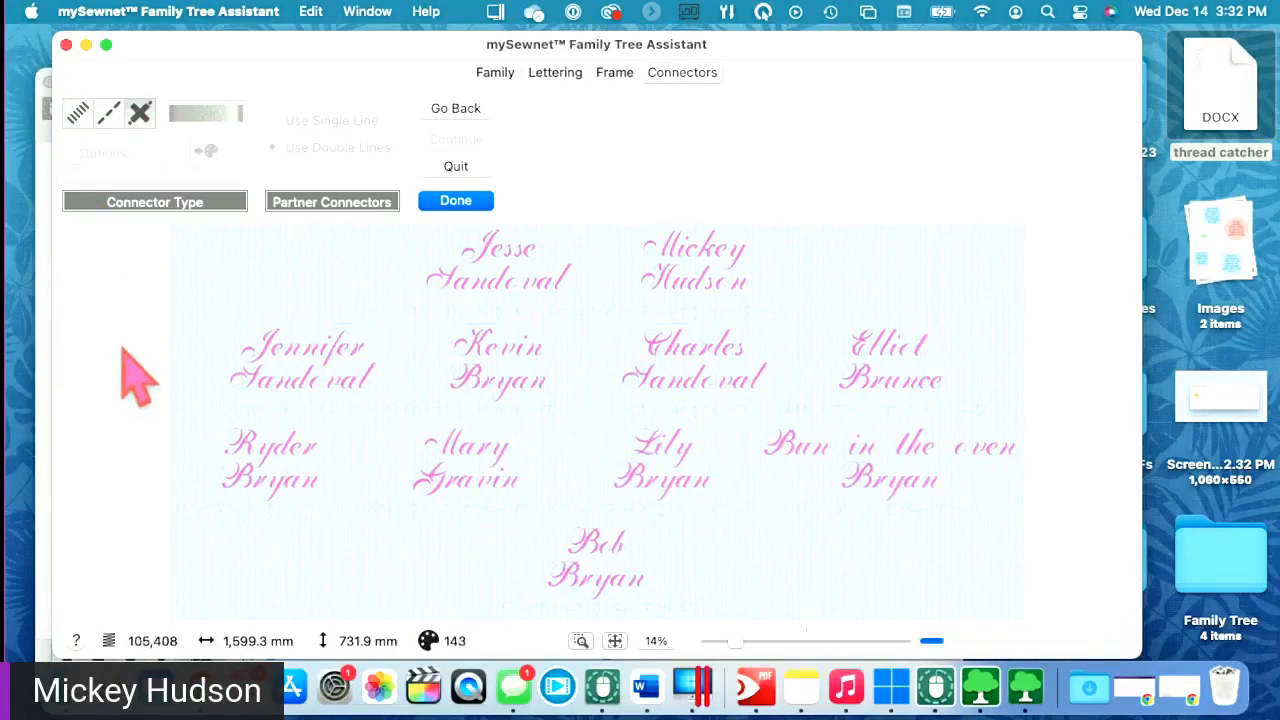
pyautogui.click(77, 114)
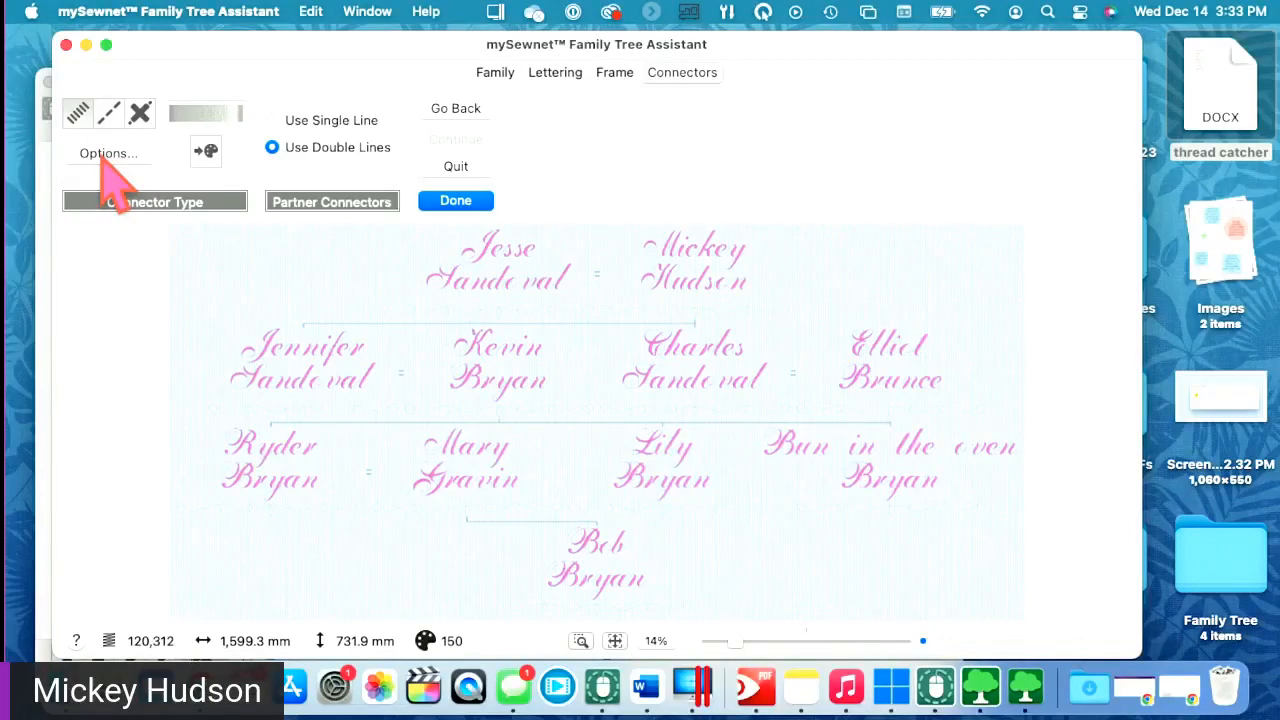
pyautogui.click(105, 158)
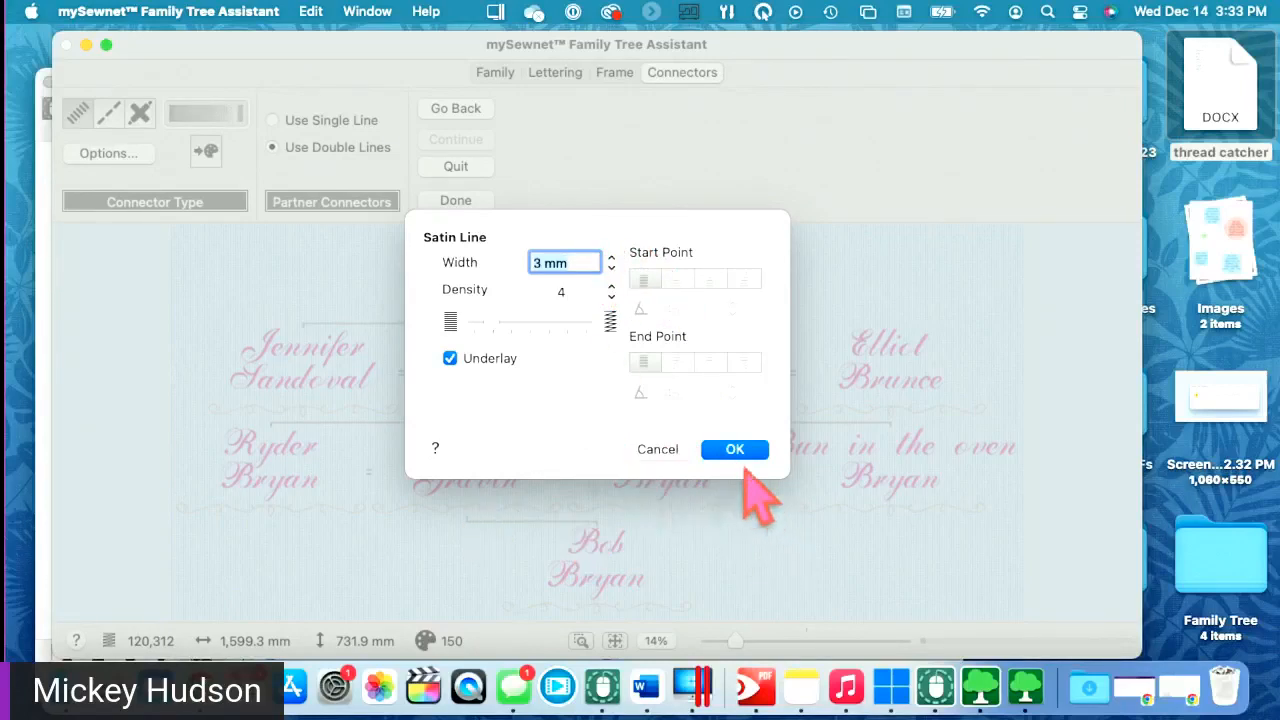
# - Try 3 mm and then 5 mm connector widths, zoom in to compare, and settle on 2 mm
pyautogui.click(735, 451)
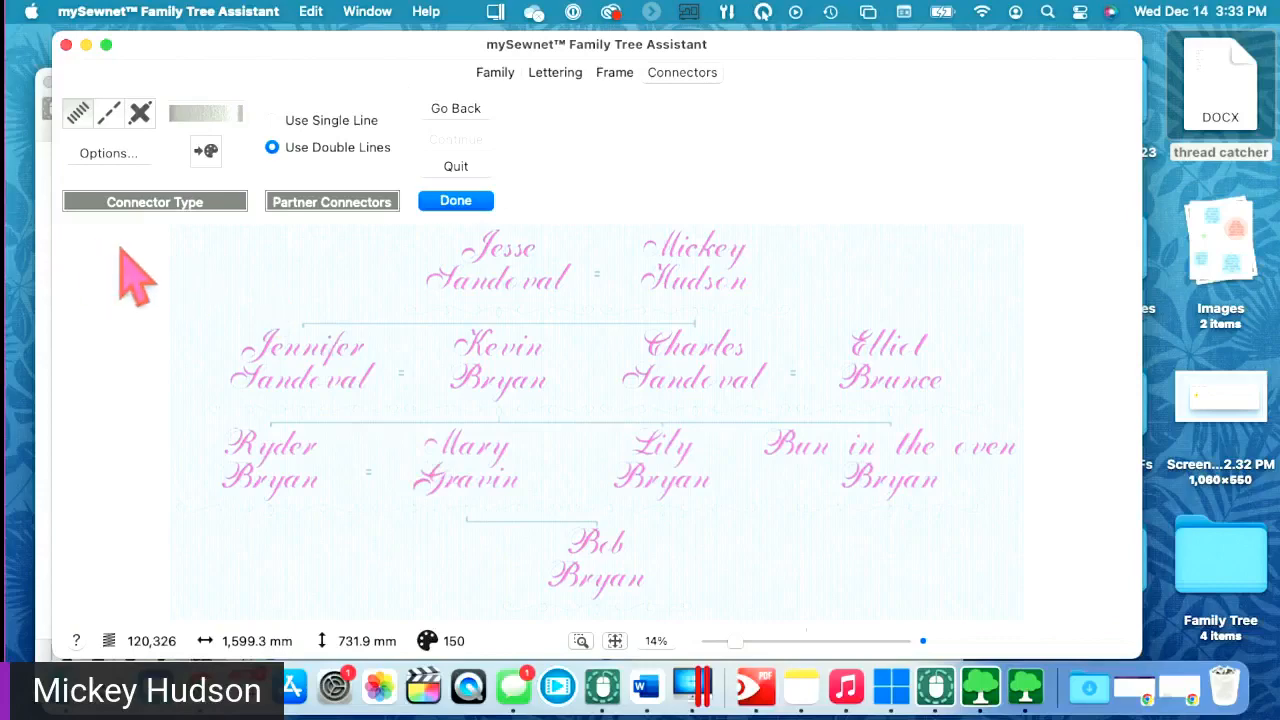
pyautogui.click(112, 153)
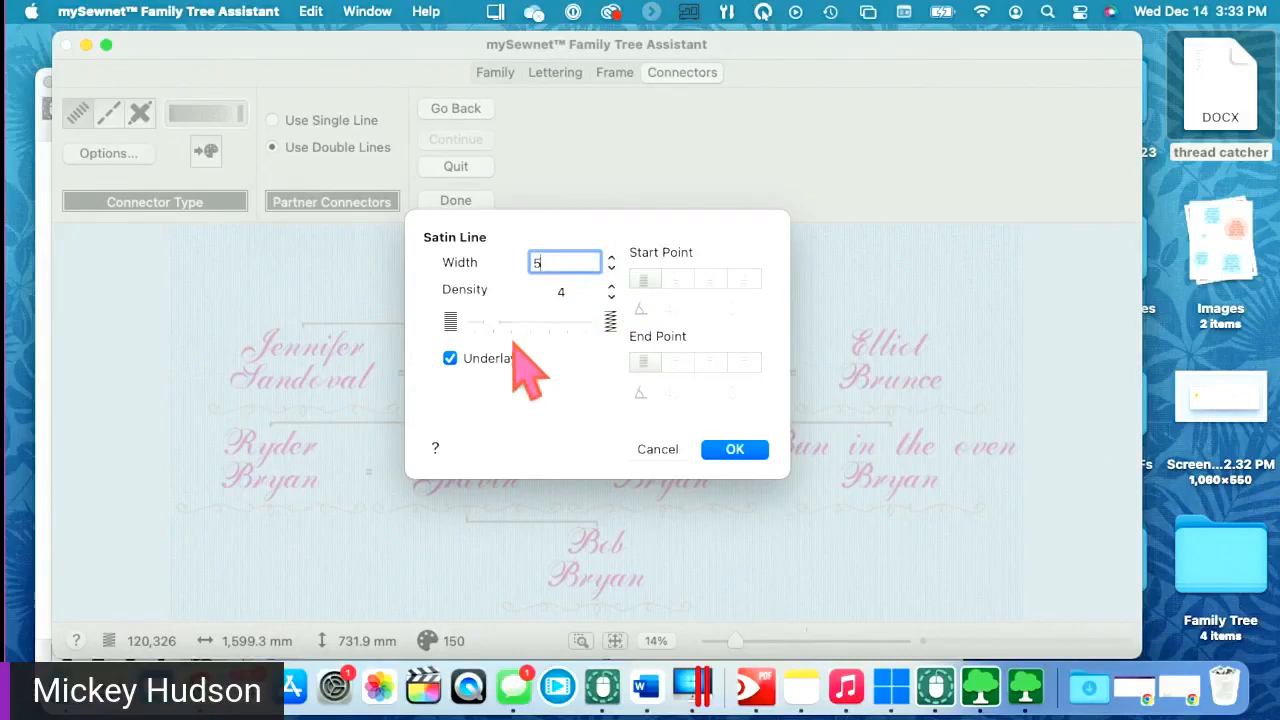
pyautogui.click(733, 449)
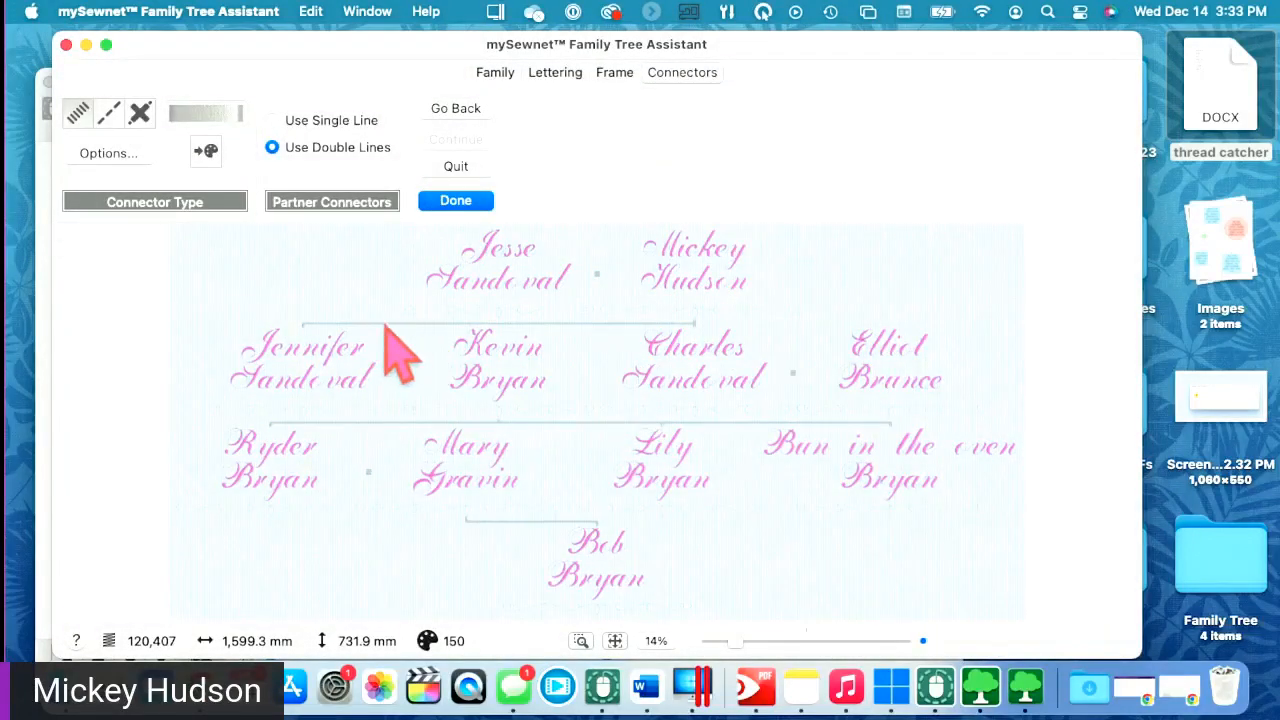
pyautogui.moveTo(735, 642); pyautogui.dragTo(766, 642)
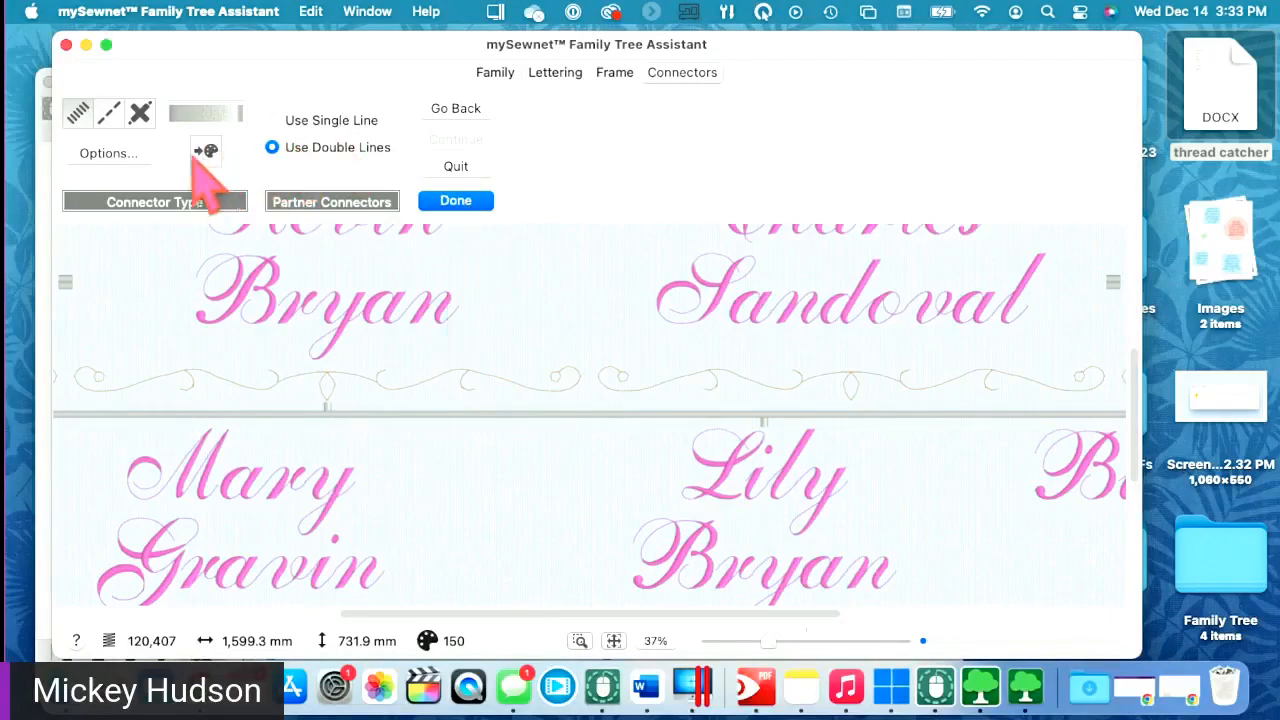
pyautogui.click(124, 154)
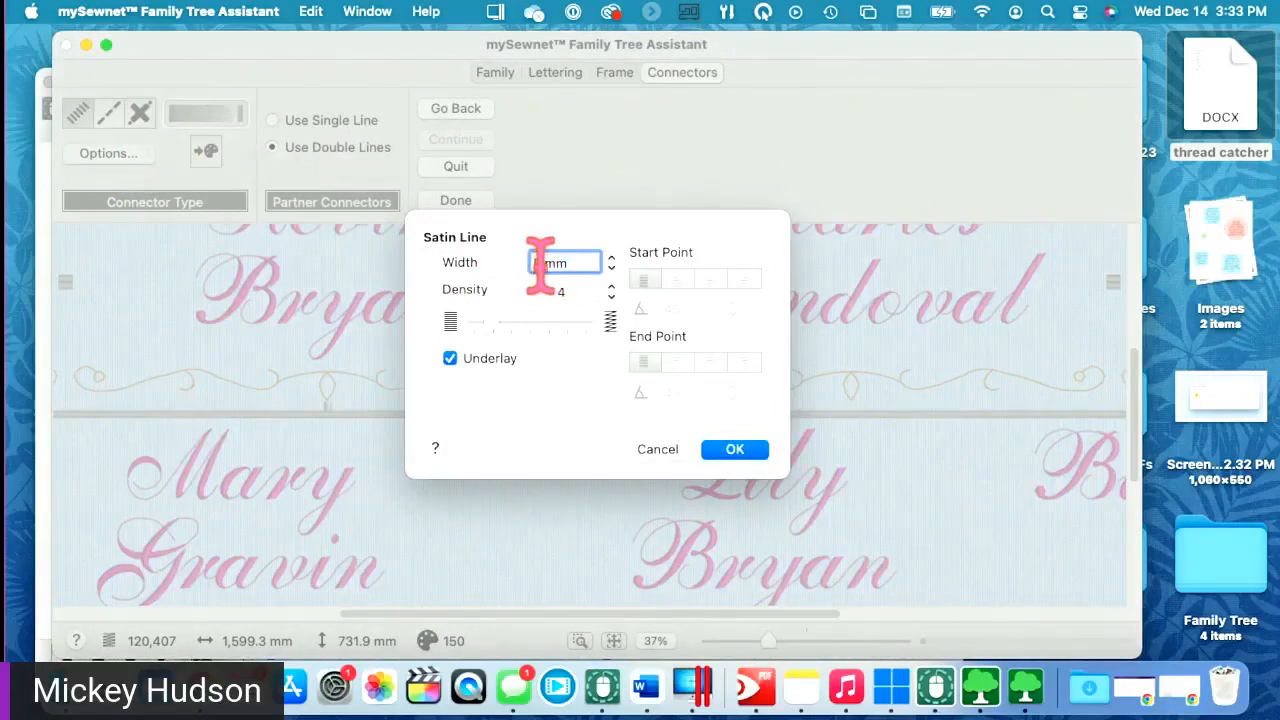
pyautogui.write('2')
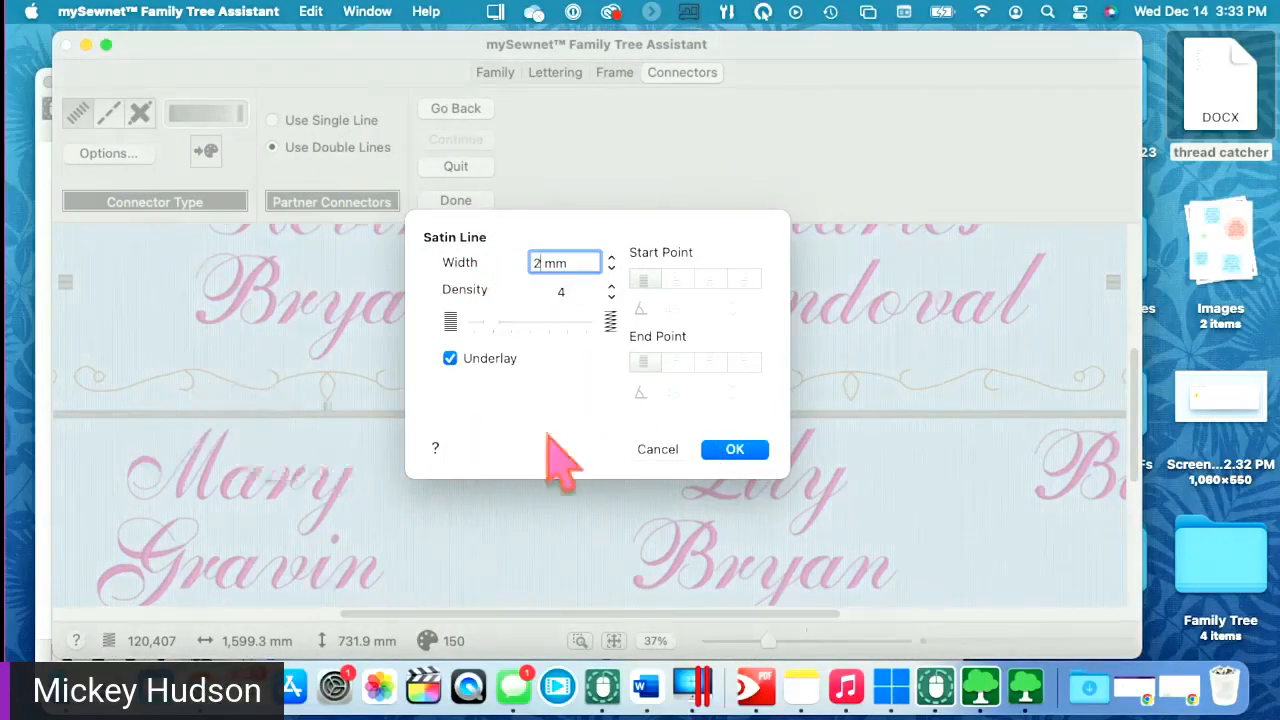
pyautogui.click(738, 455)
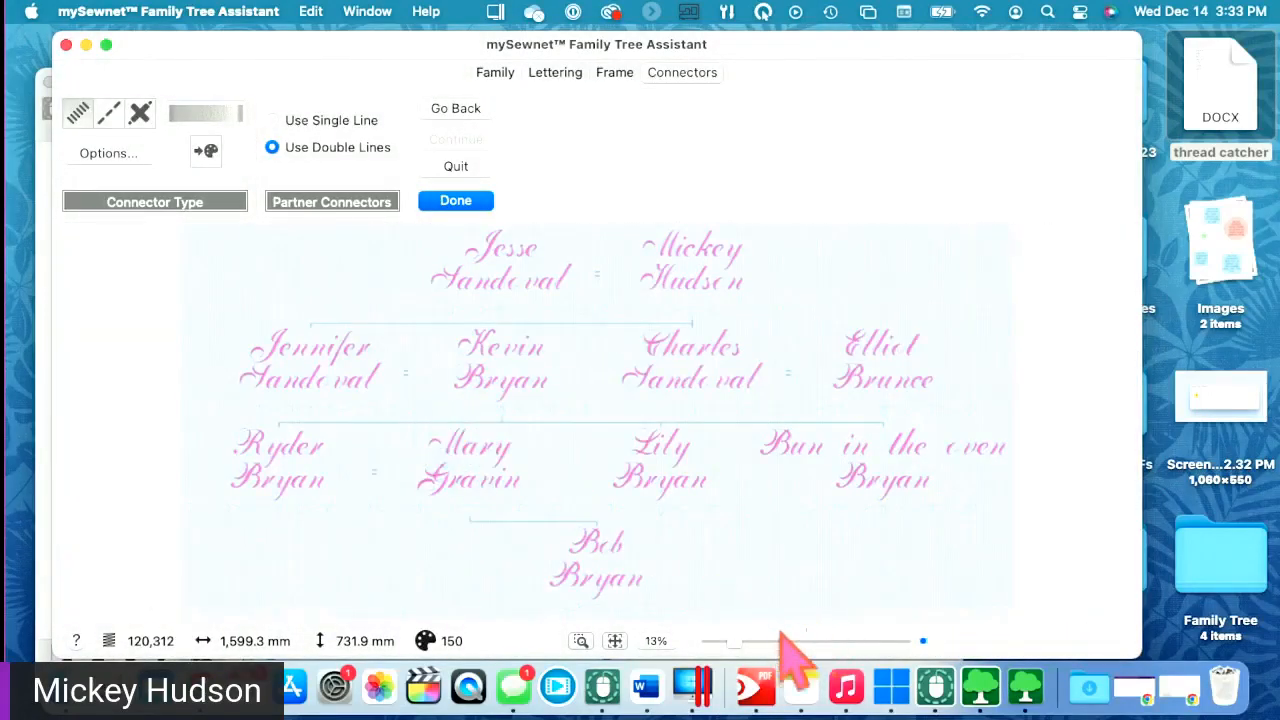
# - Zoom in on the connectors and switch partner connectors to a single line
pyautogui.moveTo(737, 641); pyautogui.dragTo(780, 642)
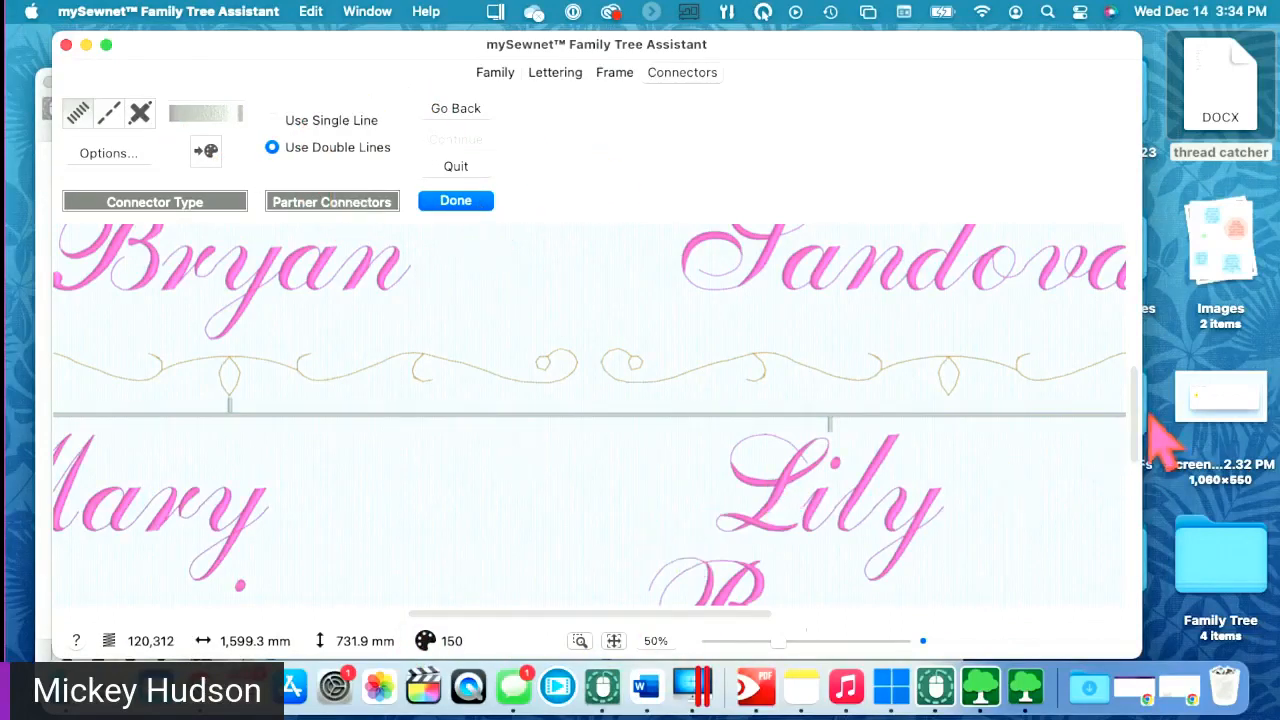
pyautogui.moveTo(1140, 420); pyautogui.dragTo(1082, 312)
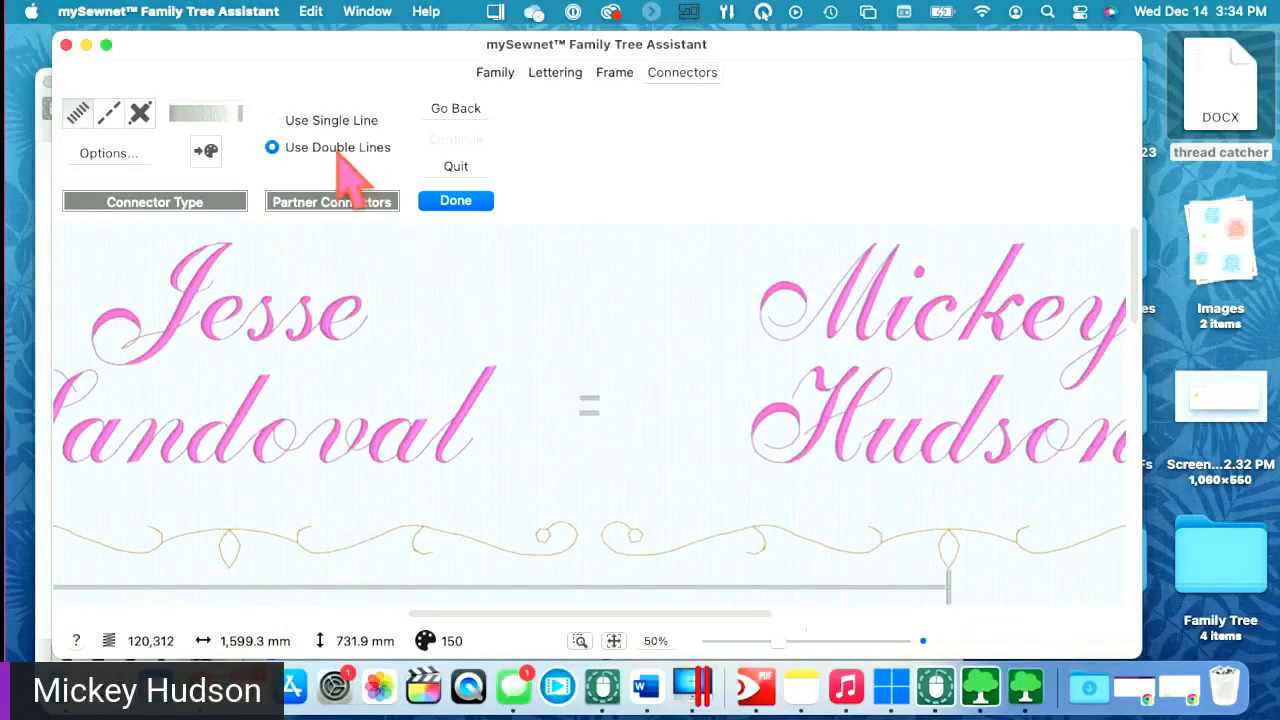
pyautogui.click(298, 124)
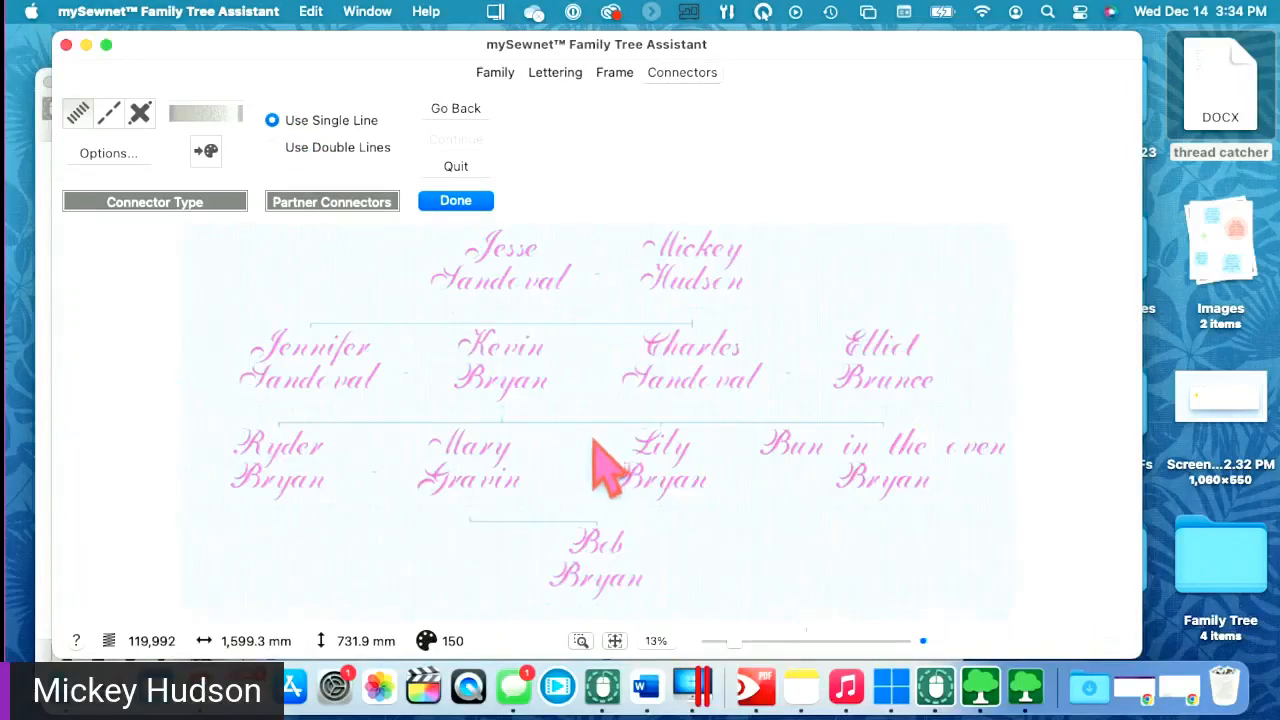
pyautogui.moveTo(734, 640); pyautogui.dragTo(772, 640)
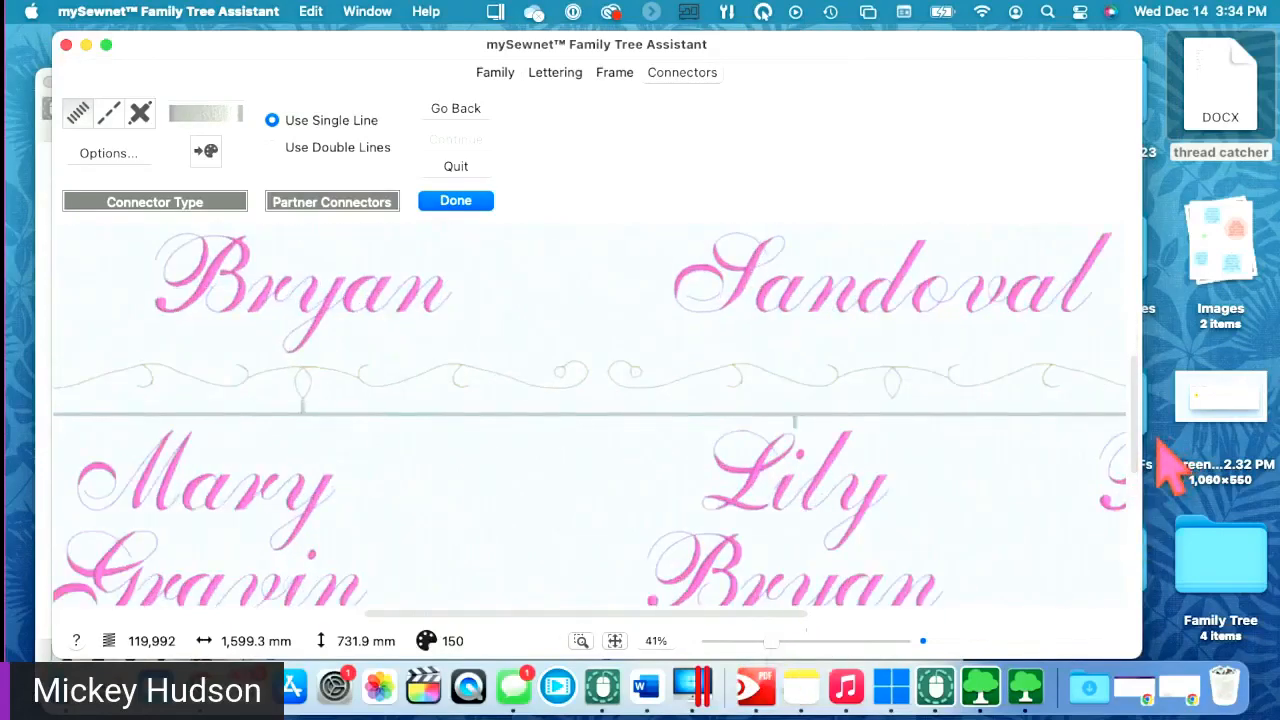
pyautogui.moveTo(1133, 444); pyautogui.dragTo(1130, 318)
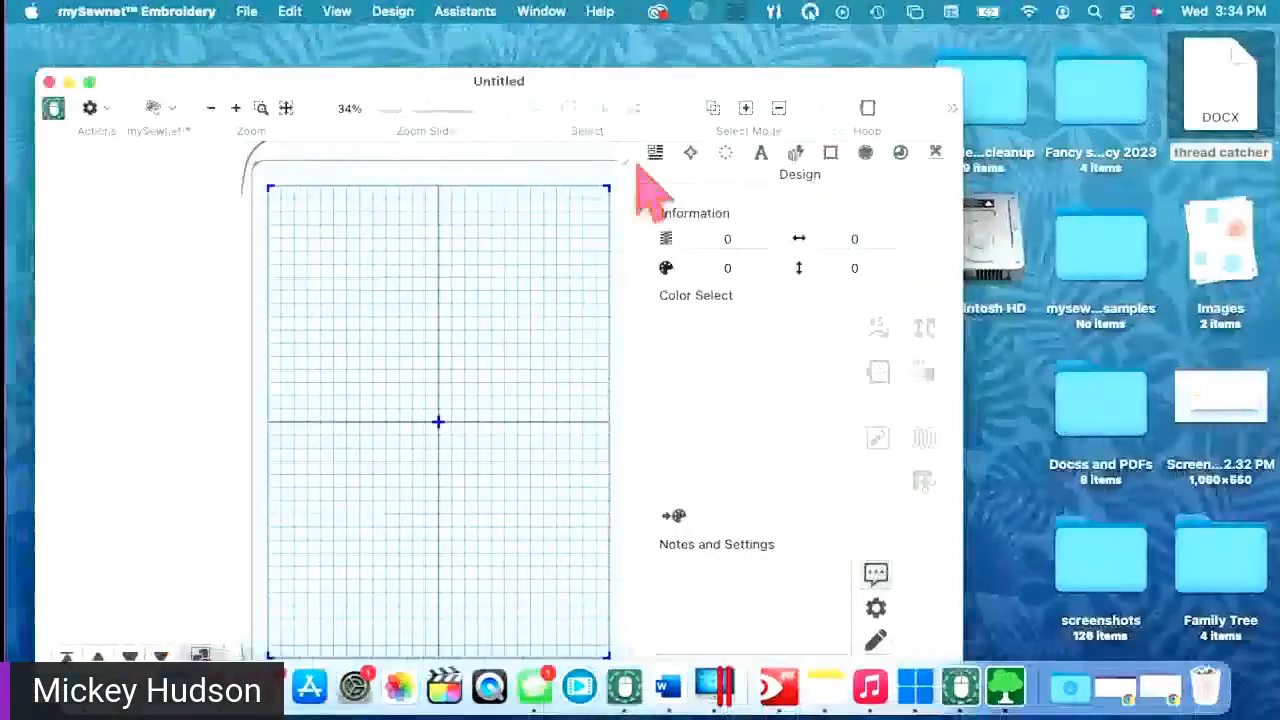
# - Drag the empty Untitled window to the right so the Untitled 2 family tree shows
pyautogui.moveTo(635, 110); pyautogui.dragTo(965, 145)
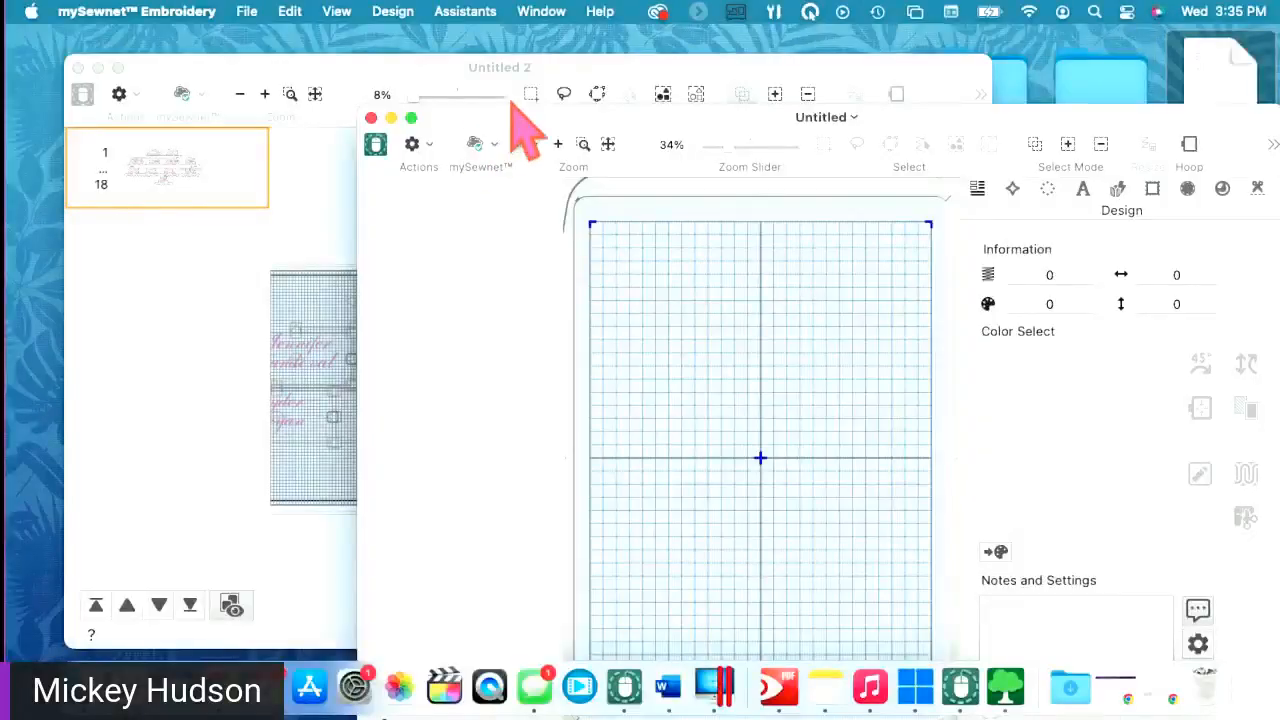
# - Bring Untitled 2 to the front, turn off View > Grid, and enlarge its window
pyautogui.moveTo(664, 62); pyautogui.dragTo(726, 23)
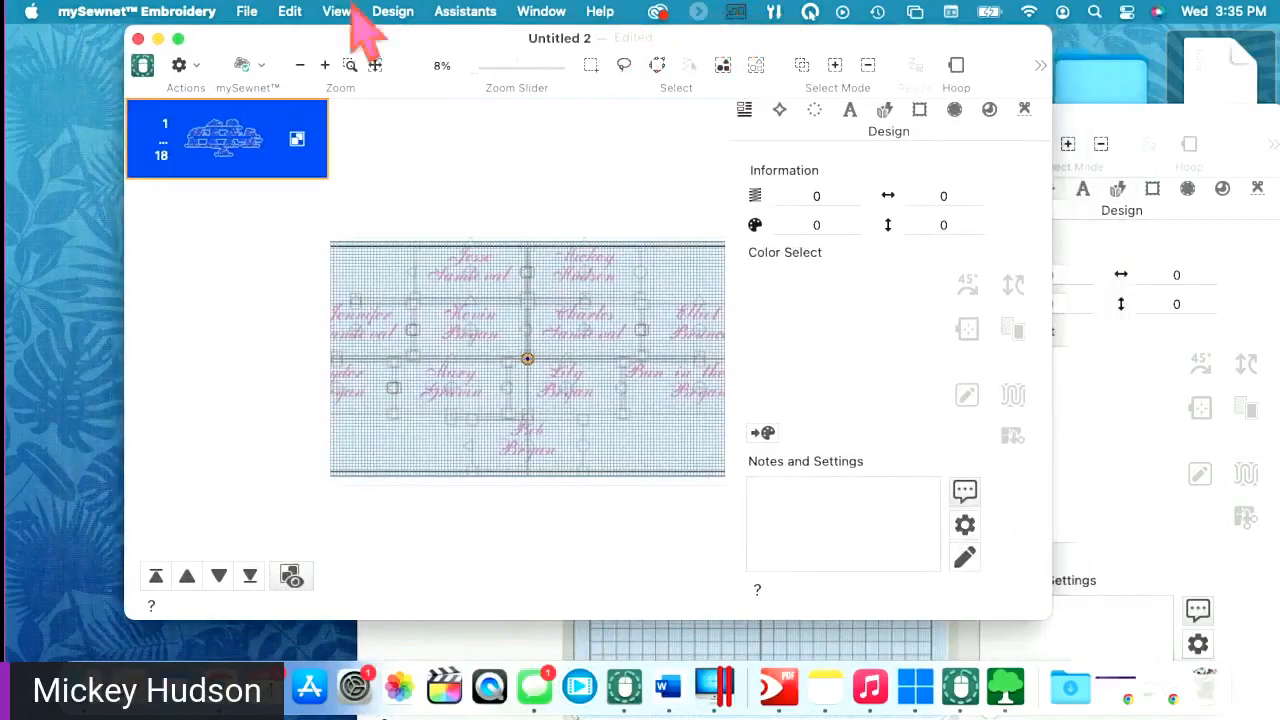
pyautogui.click(337, 12)
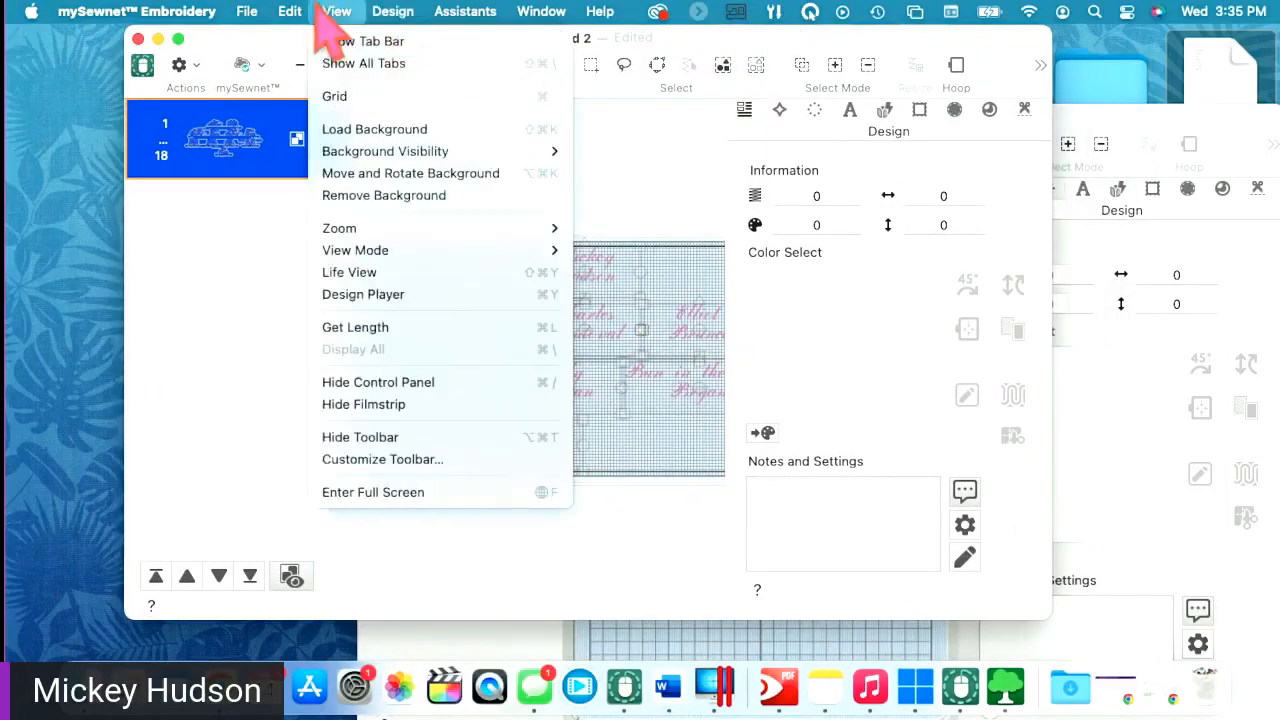
pyautogui.click(336, 98)
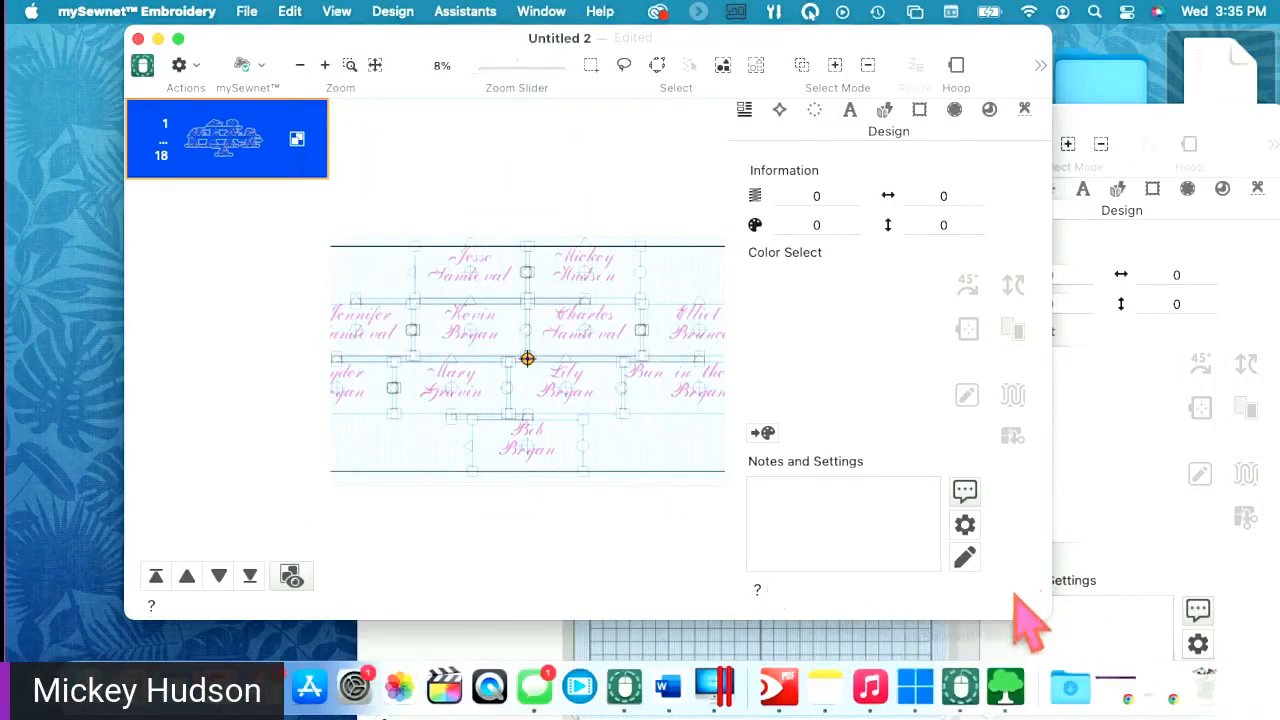
pyautogui.moveTo(1087, 621); pyautogui.dragTo(1252, 688)
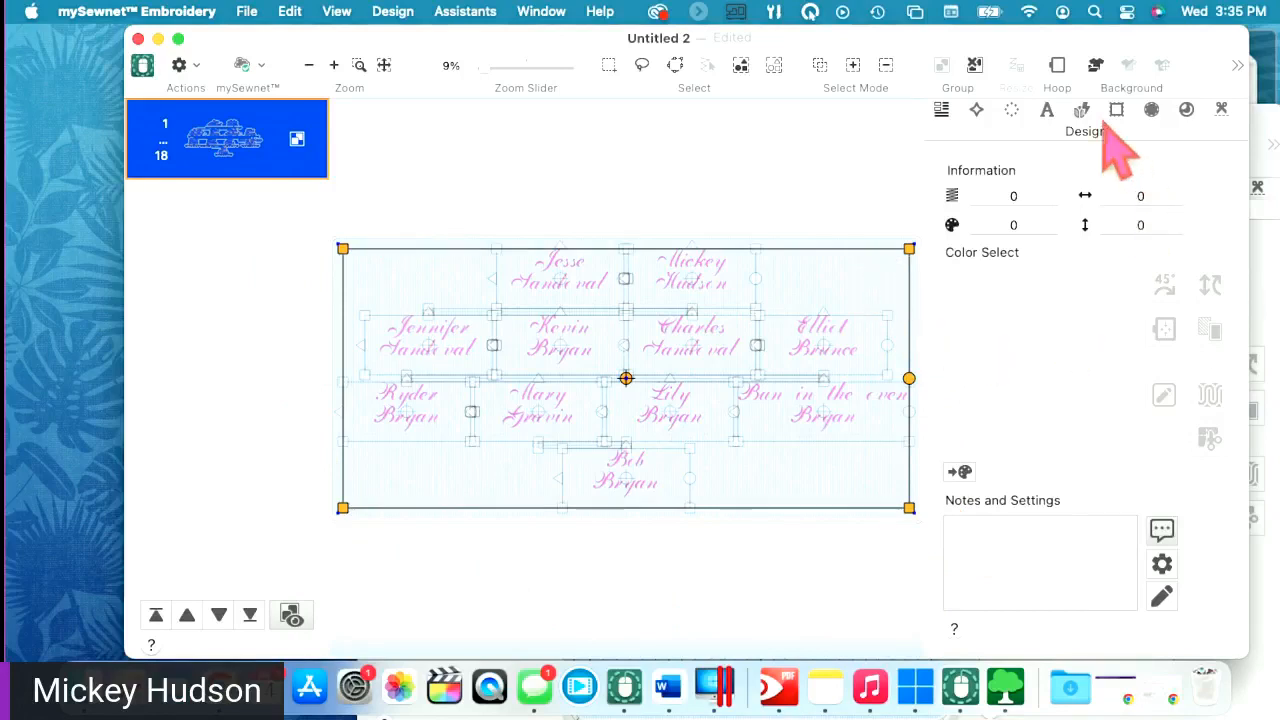
# - Check the hoop settings without changes, then select the design to view its 119,992 stitches
pyautogui.click(1058, 68)
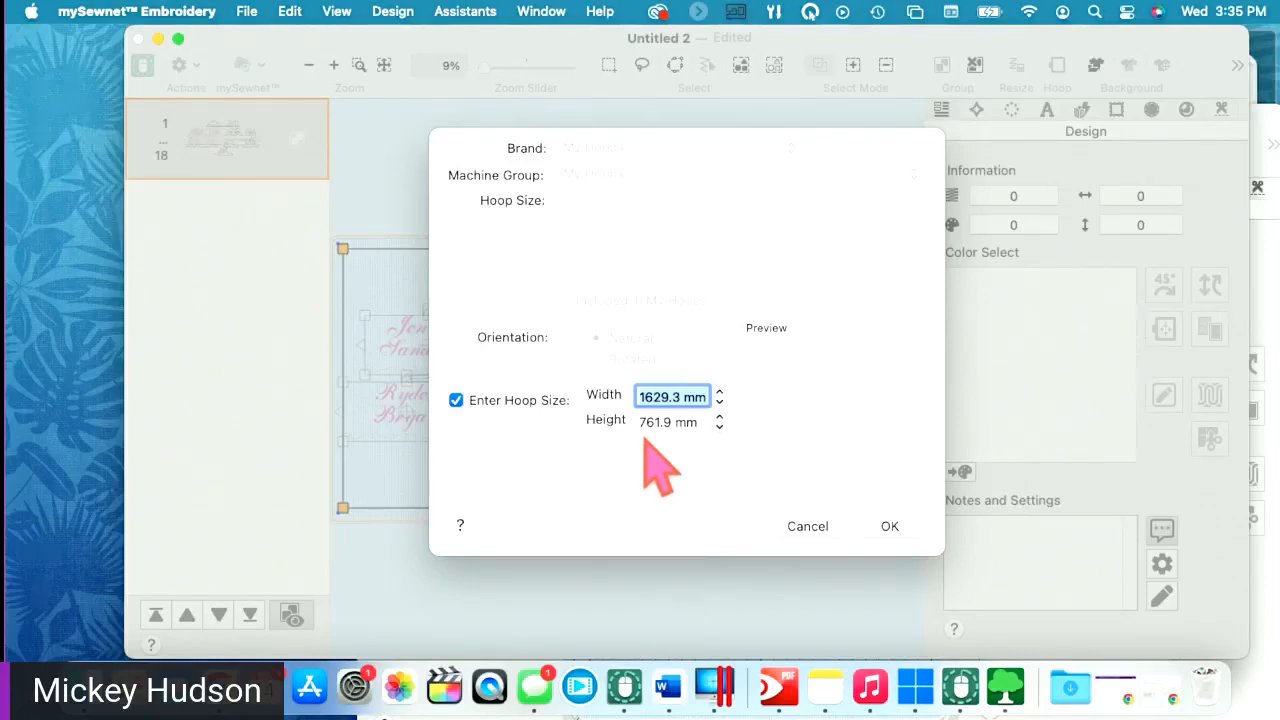
pyautogui.click(809, 530)
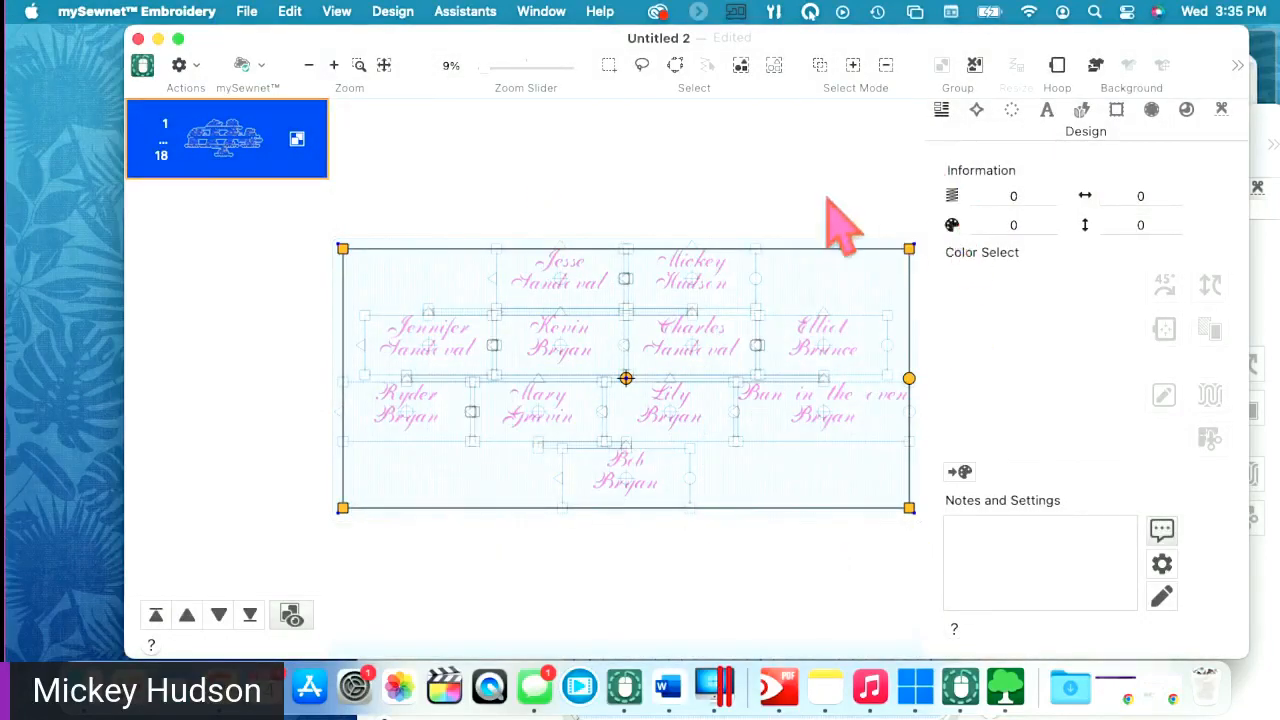
pyautogui.click(627, 332)
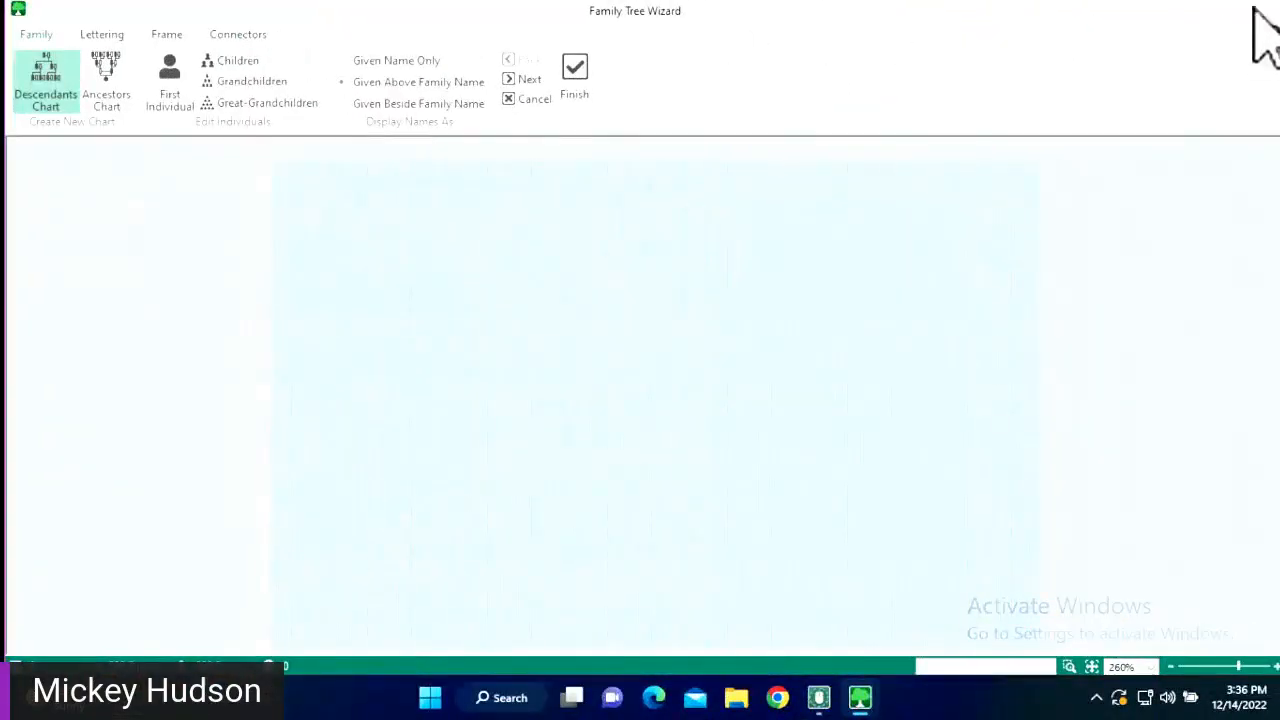
# - Close the family tree wizard and show the general editing tools
pyautogui.click(1258, 12)
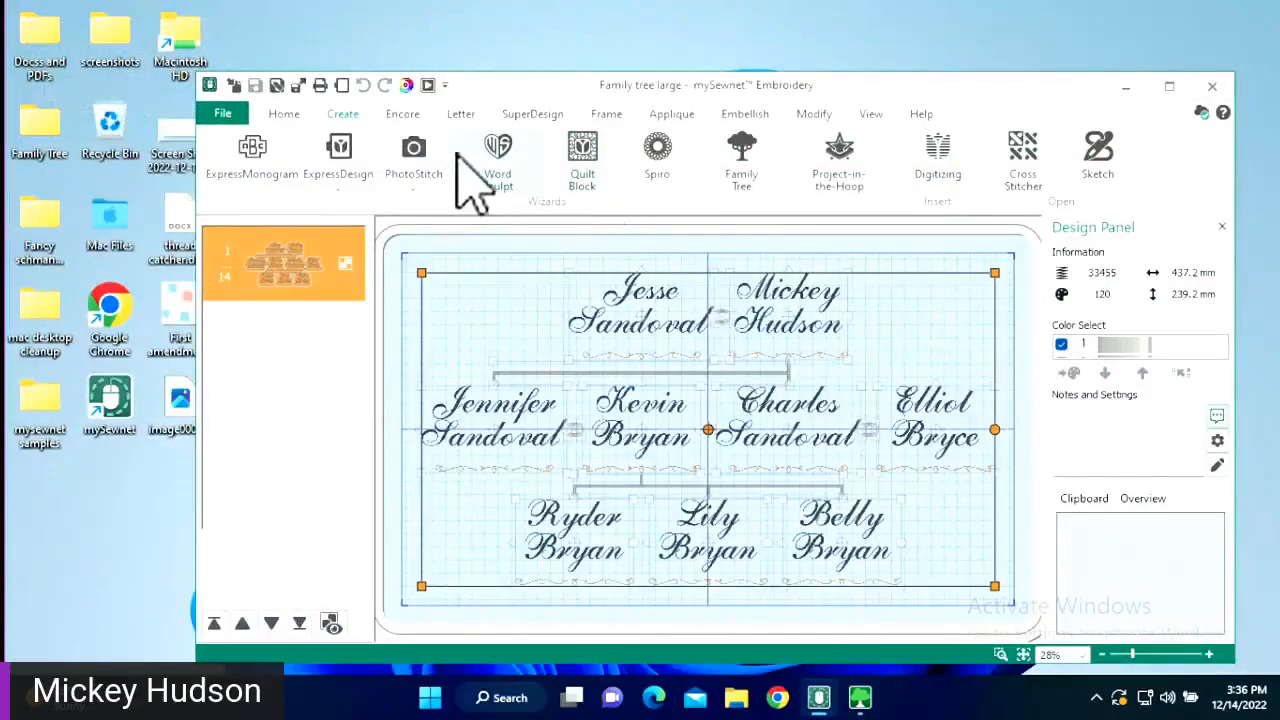
pyautogui.click(283, 114)
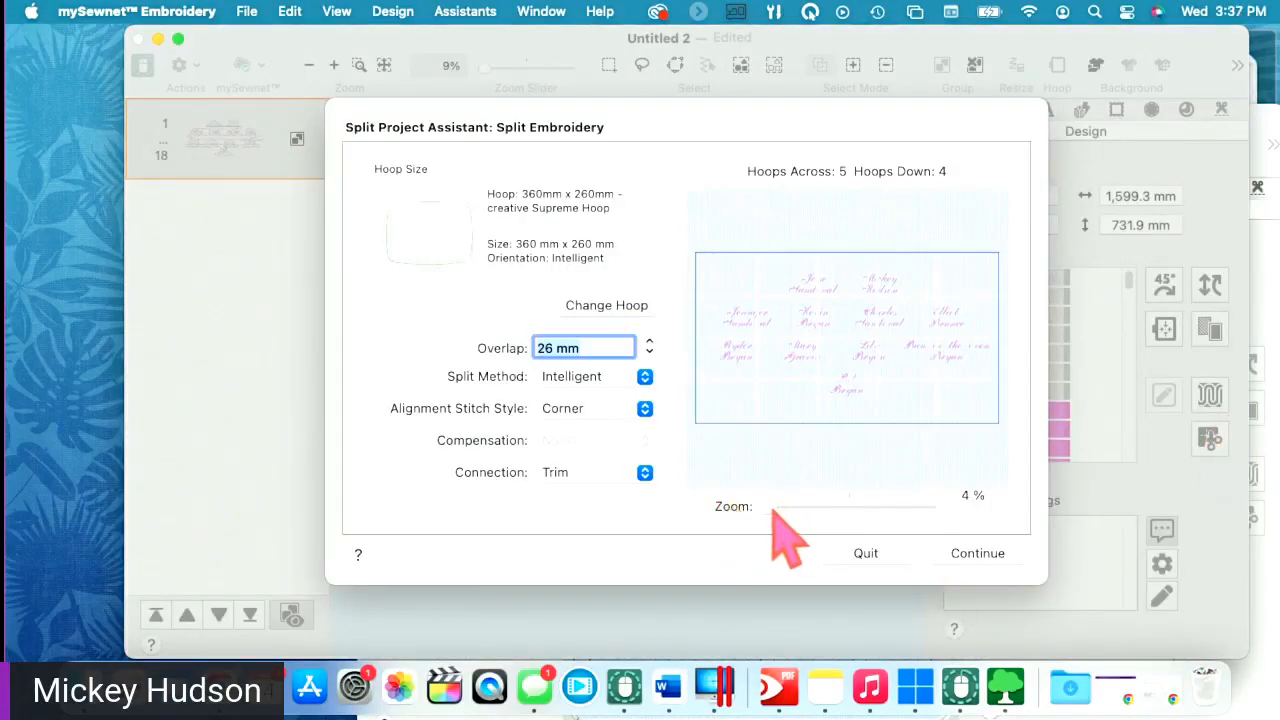
pyautogui.moveTo(772, 512); pyautogui.dragTo(788, 510)
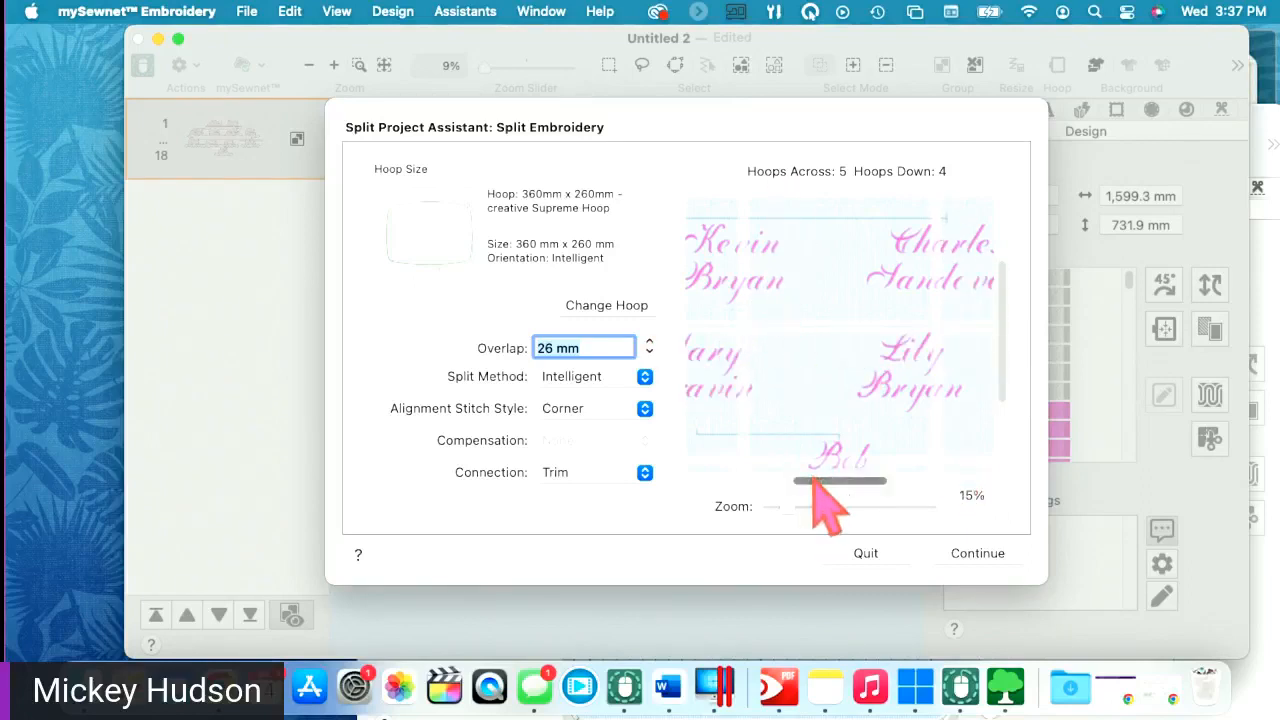
pyautogui.moveTo(813, 481); pyautogui.dragTo(716, 506)
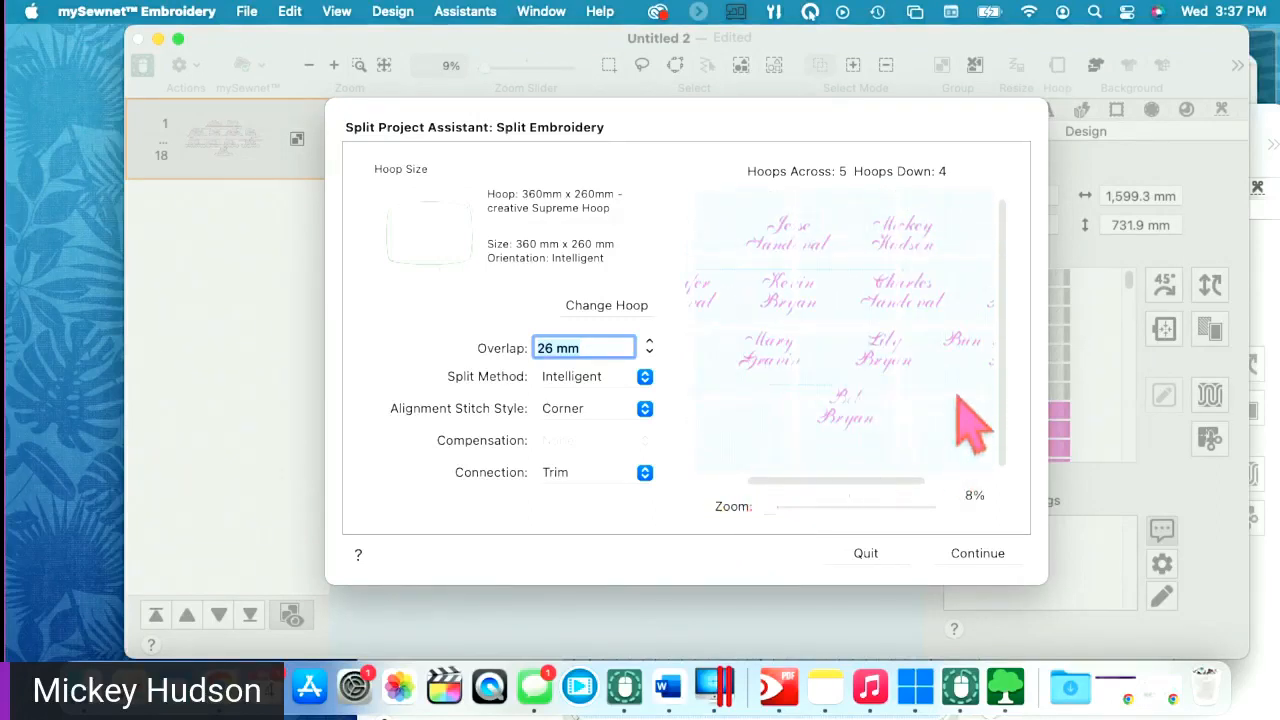
pyautogui.moveTo(1002, 382); pyautogui.dragTo(991, 406)
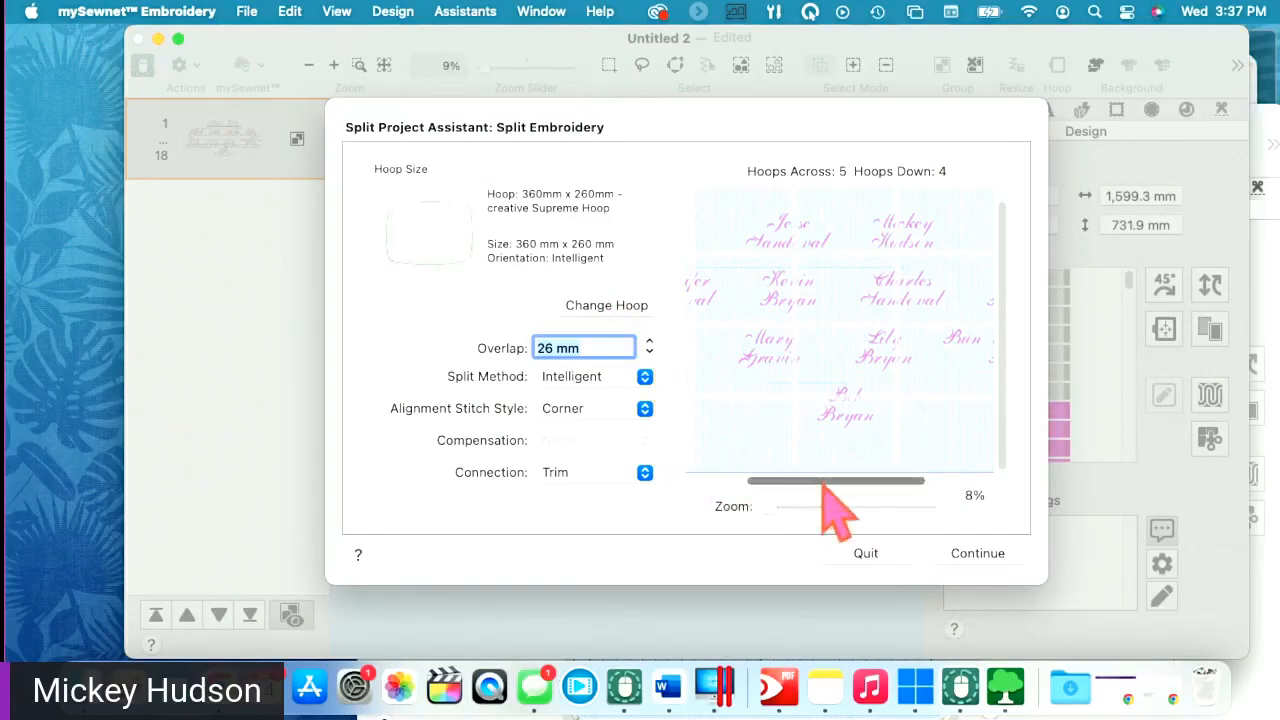
pyautogui.moveTo(823, 484)
pyautogui.mouseDown()
pyautogui.moveTo(752, 470)
pyautogui.moveTo(874, 489)
pyautogui.moveTo(817, 477)
pyautogui.mouseUp()
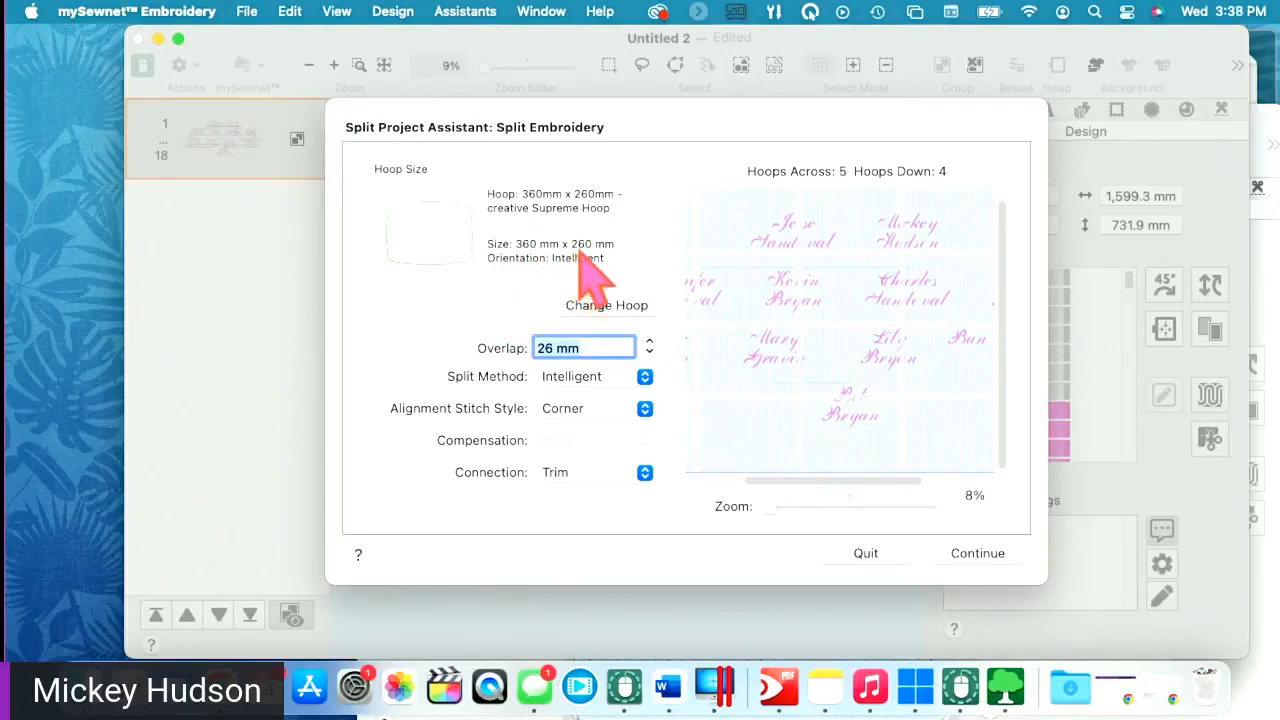
# - Switch the split to the 260 × 260 mm Grand Quilters Hoop (7 × 4), then quit
pyautogui.click(591, 305)
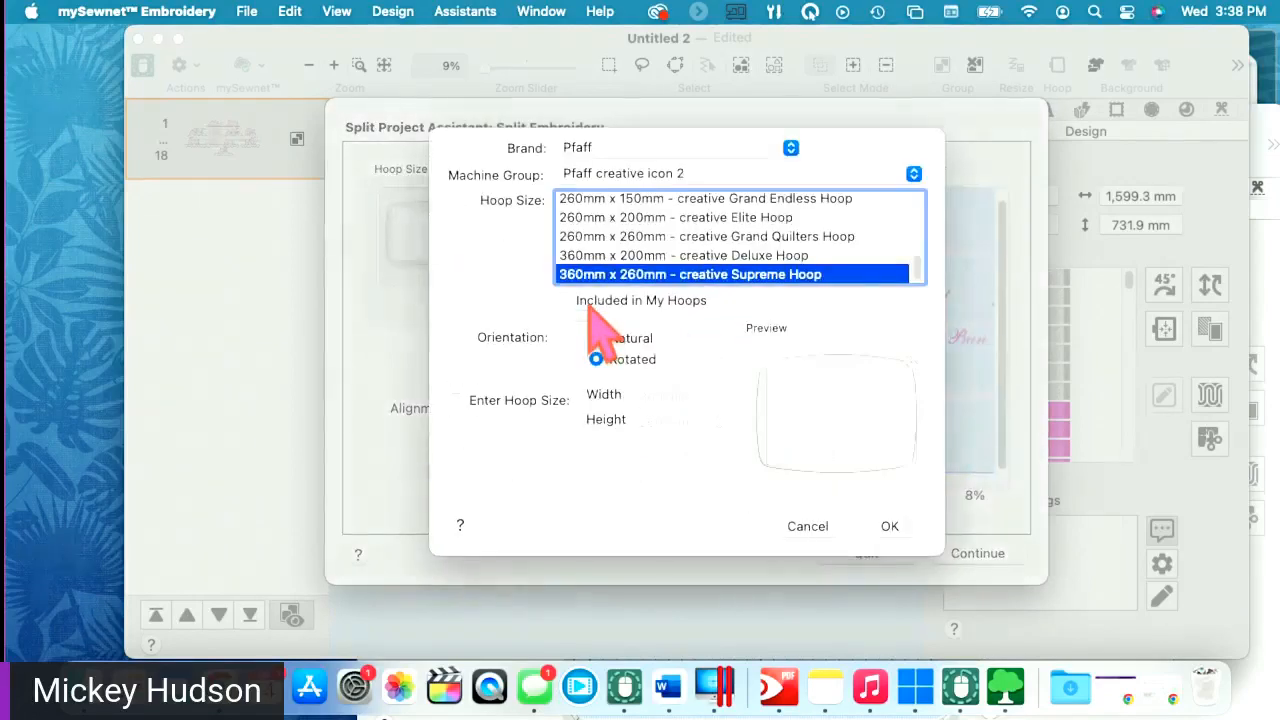
pyautogui.click(662, 237)
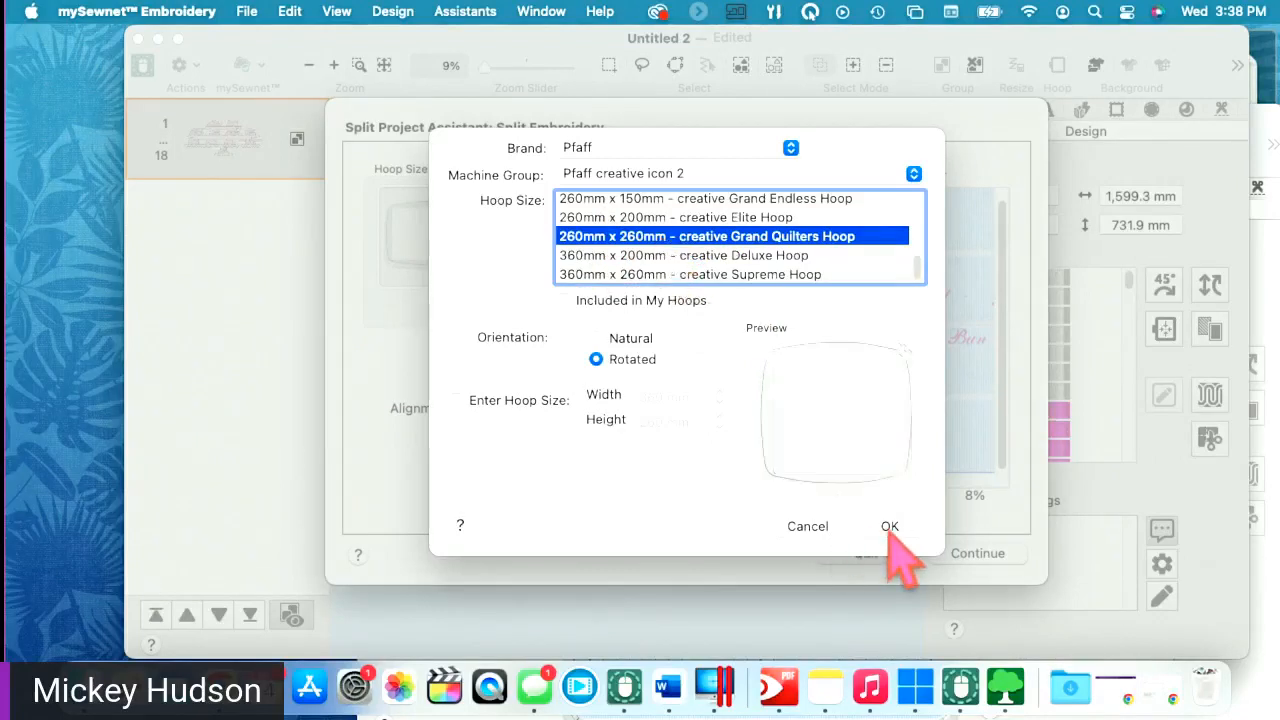
pyautogui.click(890, 528)
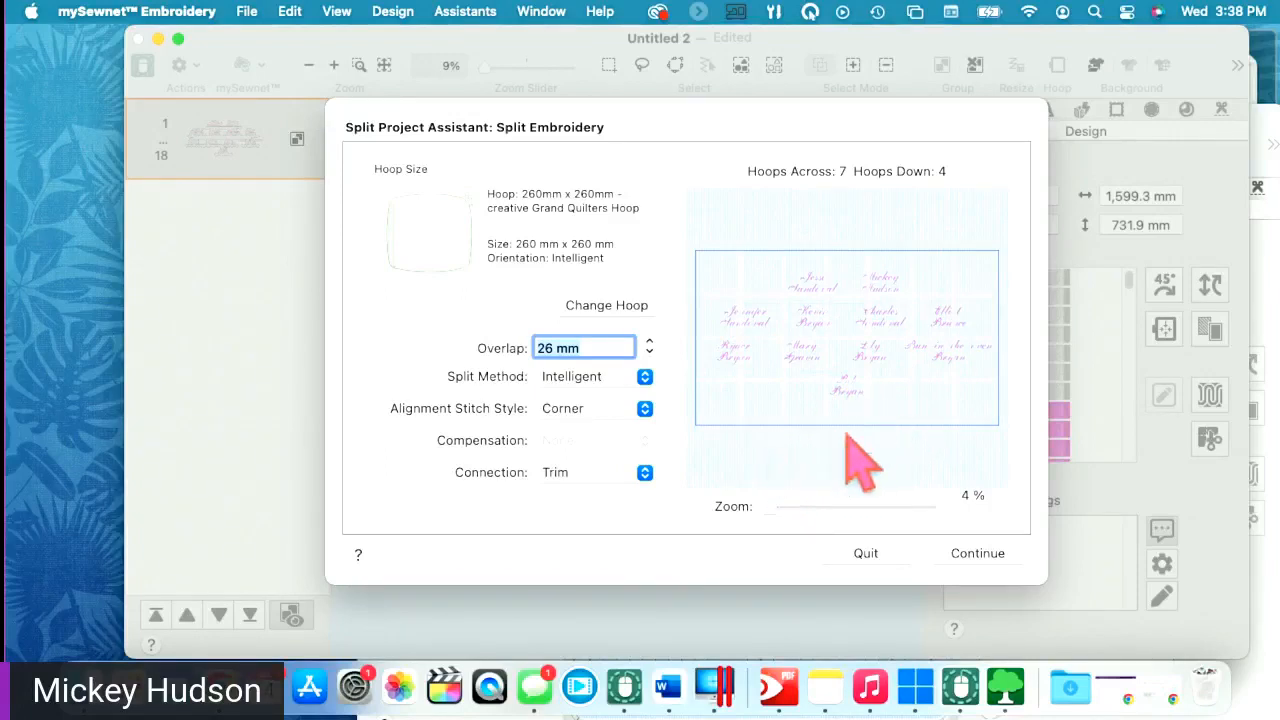
pyautogui.click(860, 555)
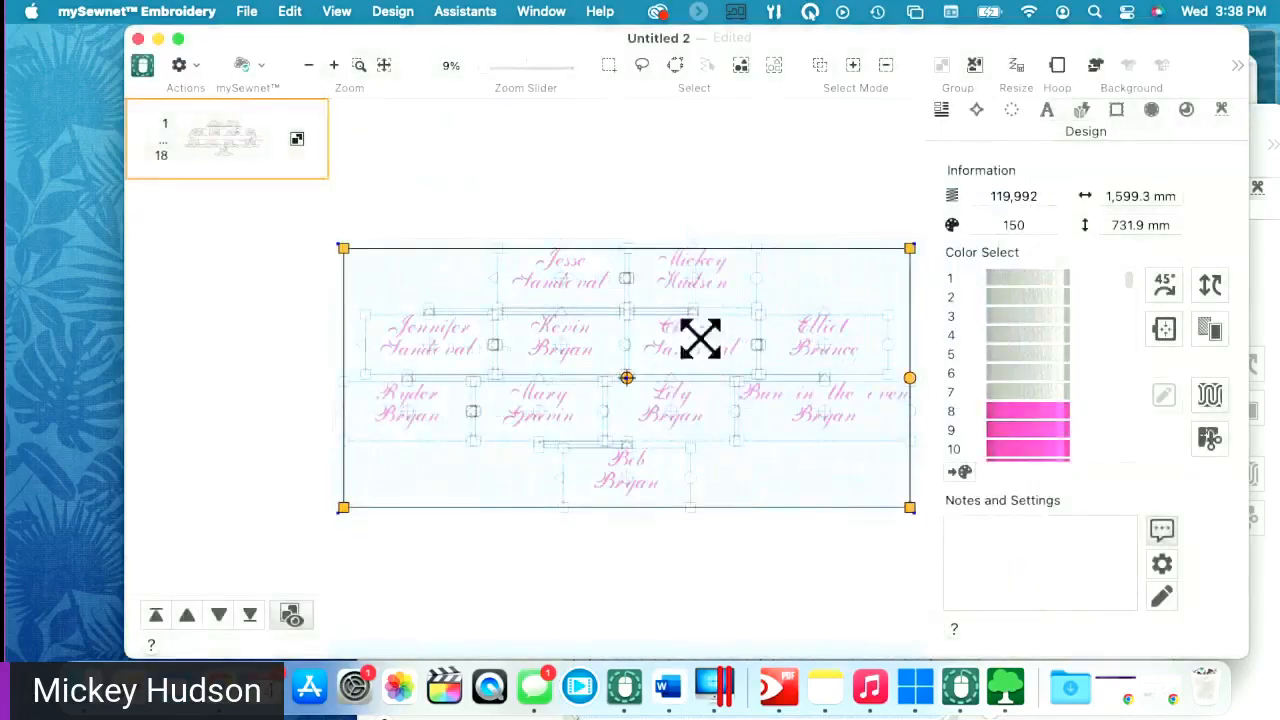
# - Relaunch the Family Tree Assistant and open the great-grandchildren entries for the first grandchild
pyautogui.click(976, 109)
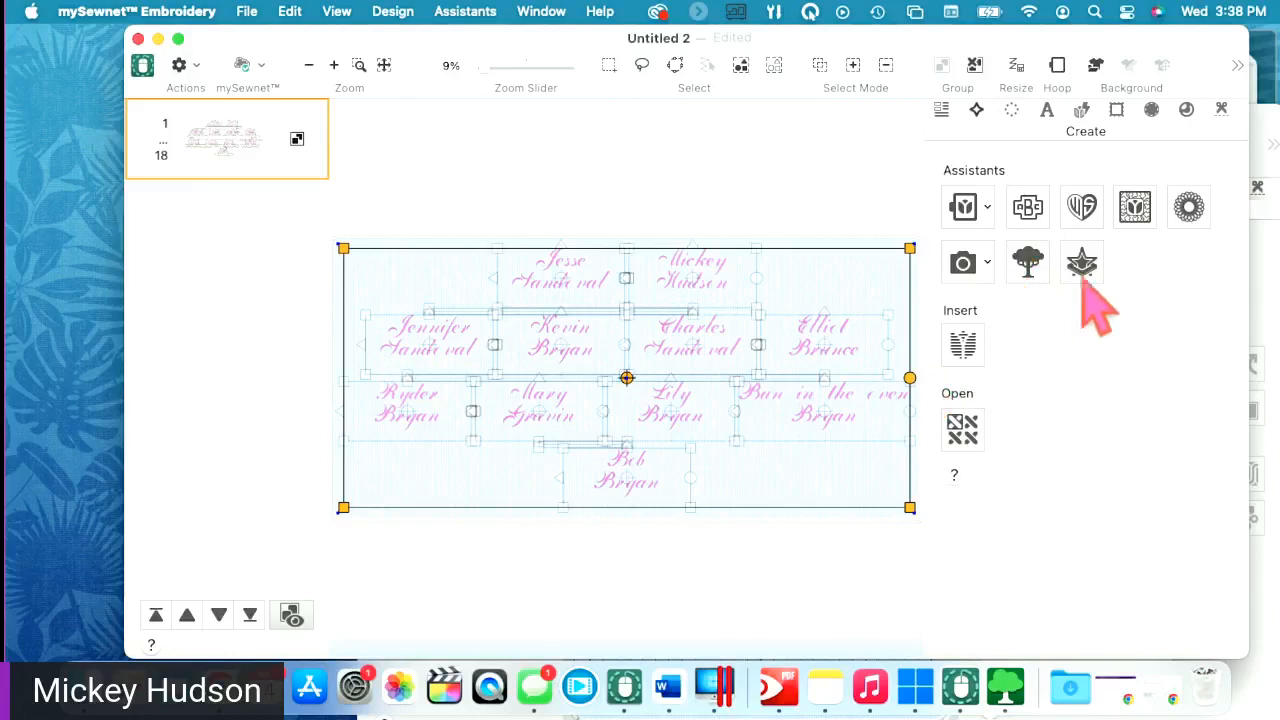
pyautogui.click(1027, 266)
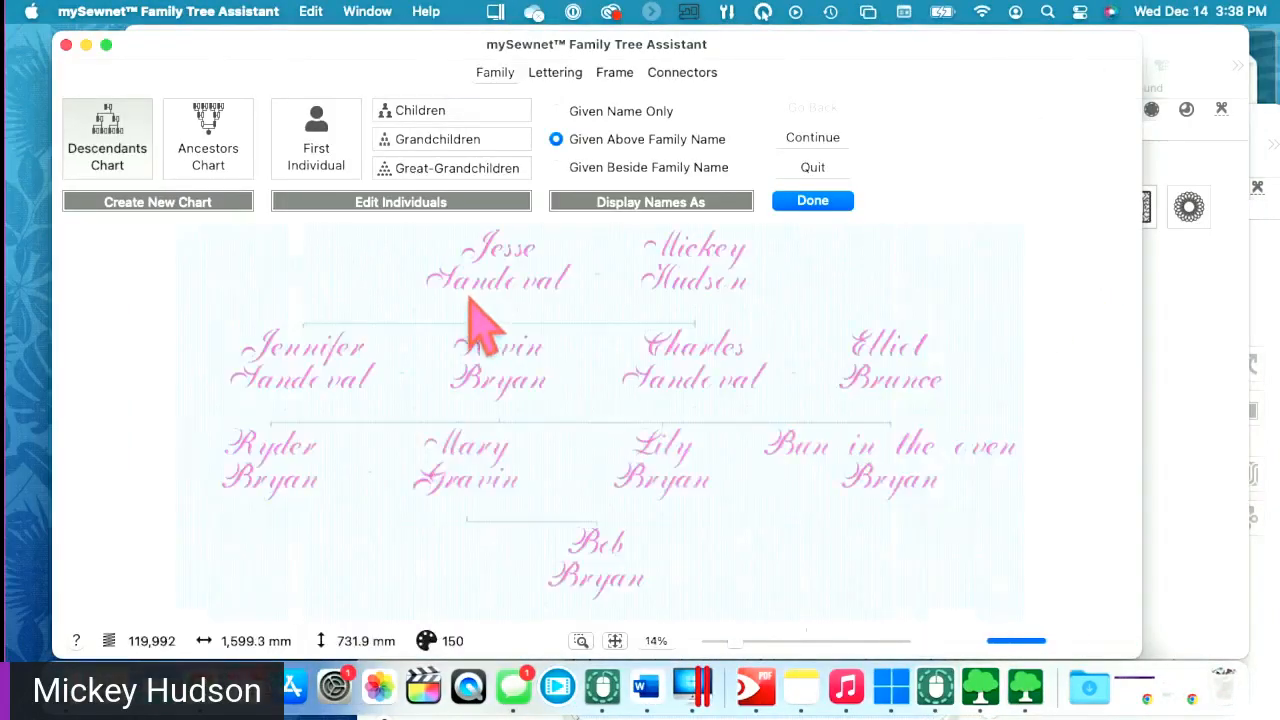
pyautogui.click(459, 173)
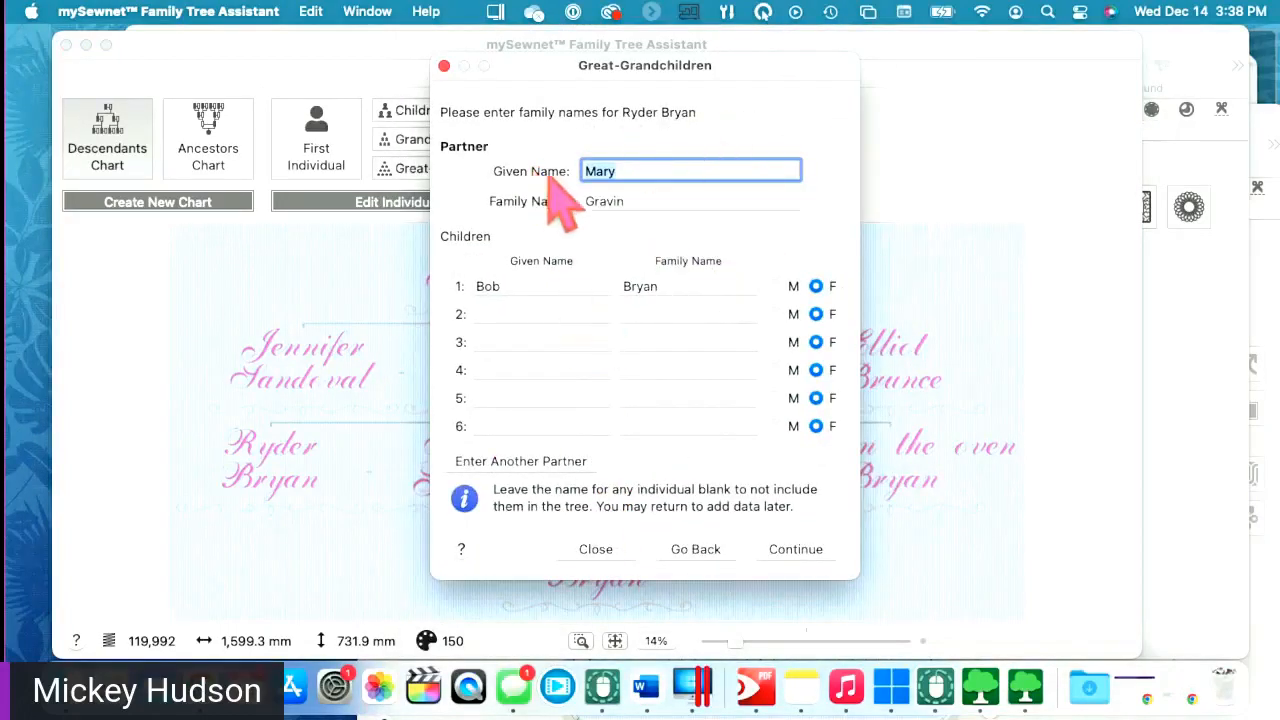
# - Clear the child's given and family names and the partner's names
pyautogui.doubleClick(514, 286)
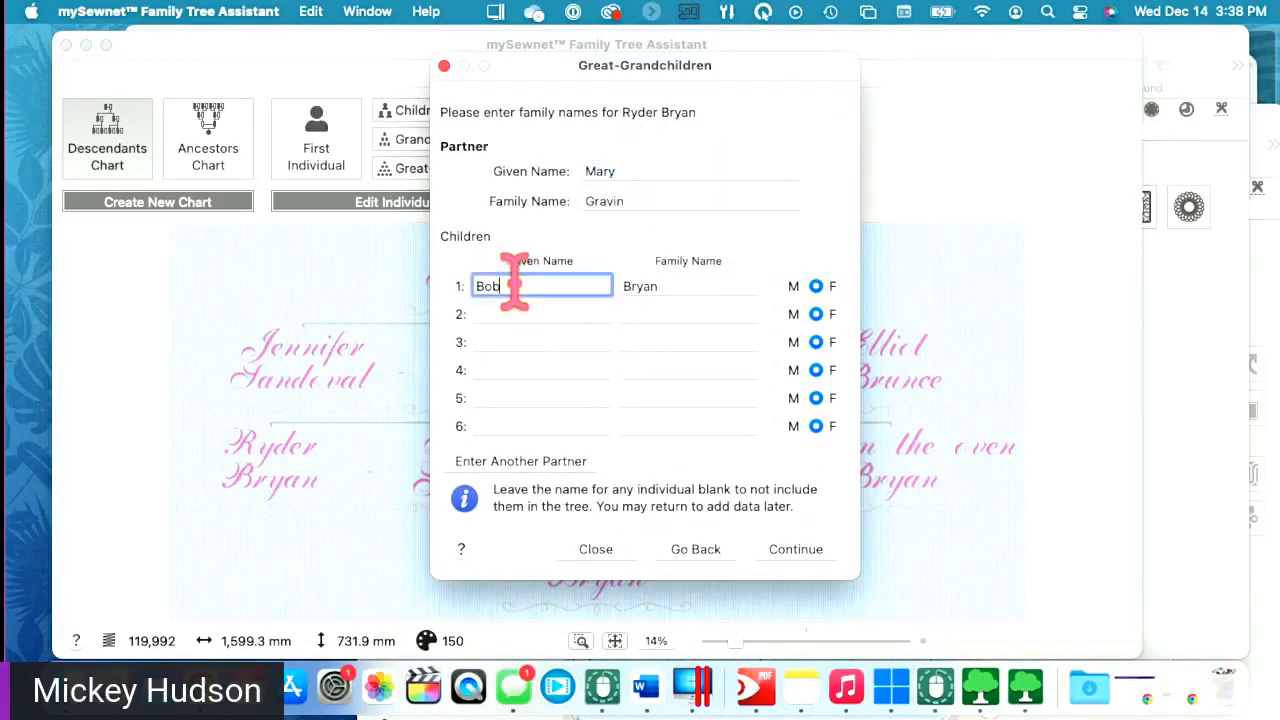
pyautogui.press('BackSpace')
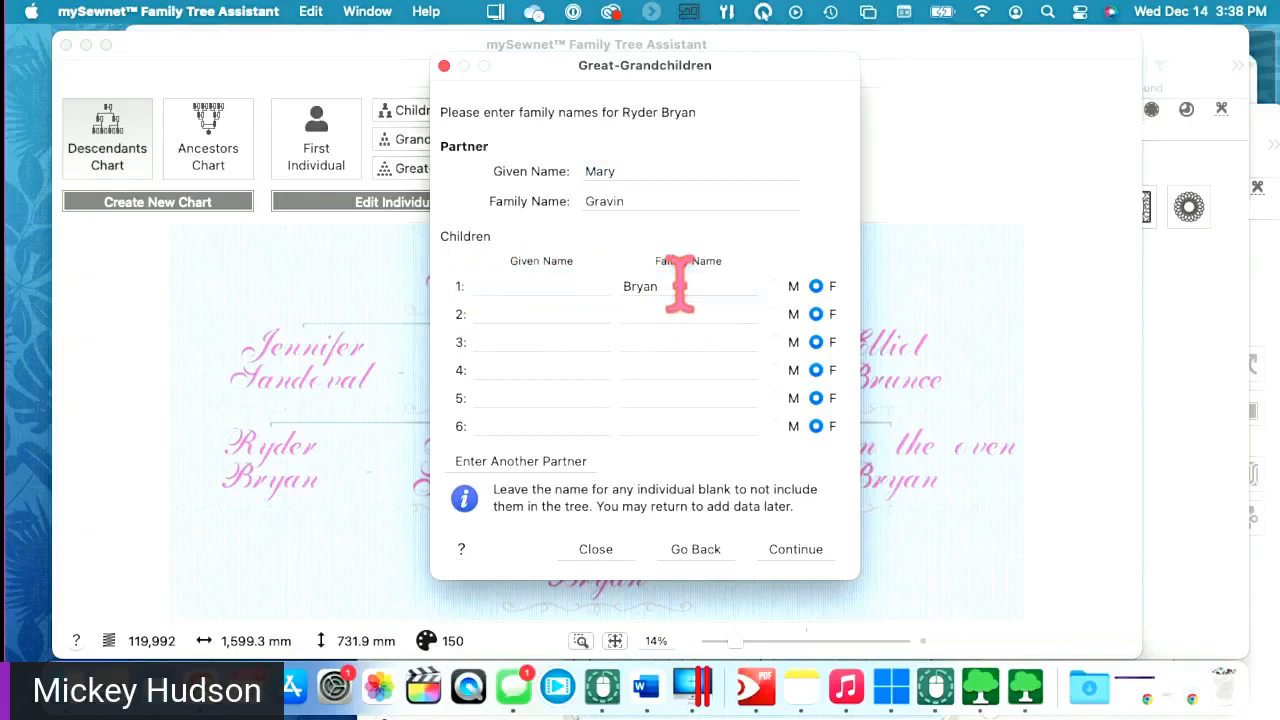
pyautogui.doubleClick(677, 286)
pyautogui.press('BackSpace')
pyautogui.click(625, 171)
pyautogui.moveTo(625, 172); pyautogui.dragTo(534, 174)
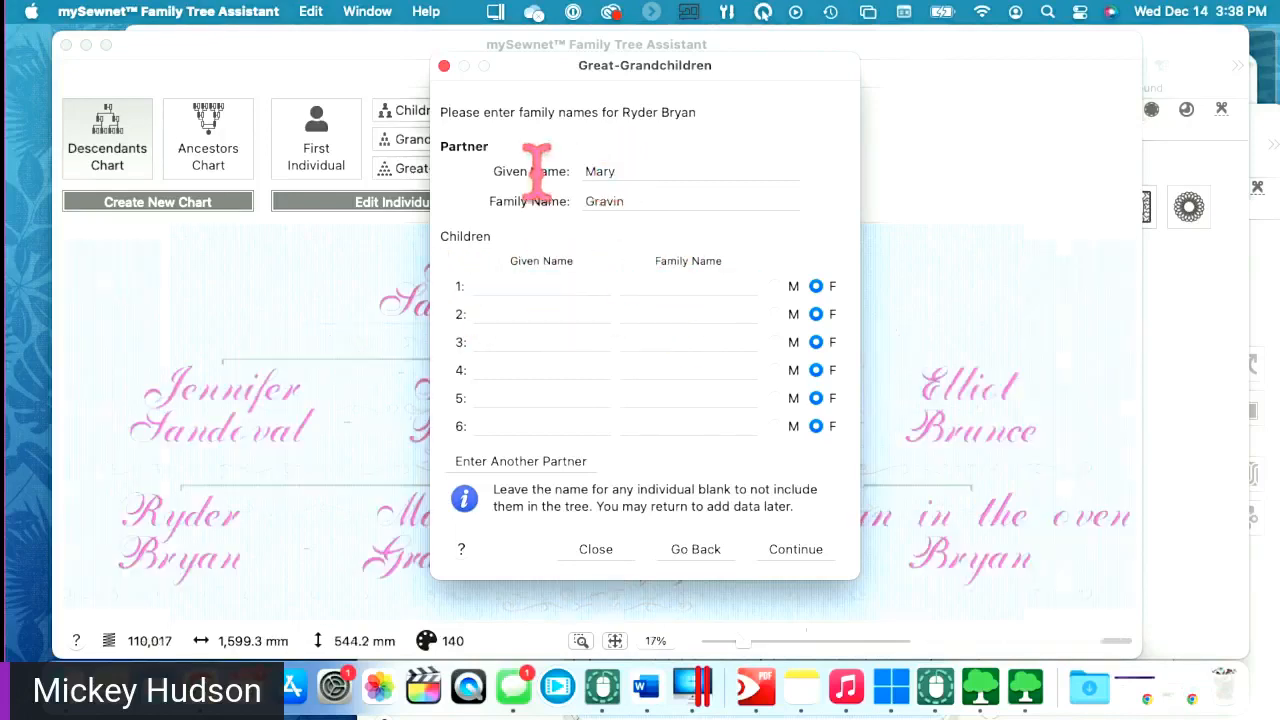
pyautogui.click(634, 201)
pyautogui.moveTo(634, 201); pyautogui.dragTo(549, 229)
pyautogui.press('BackSpace')
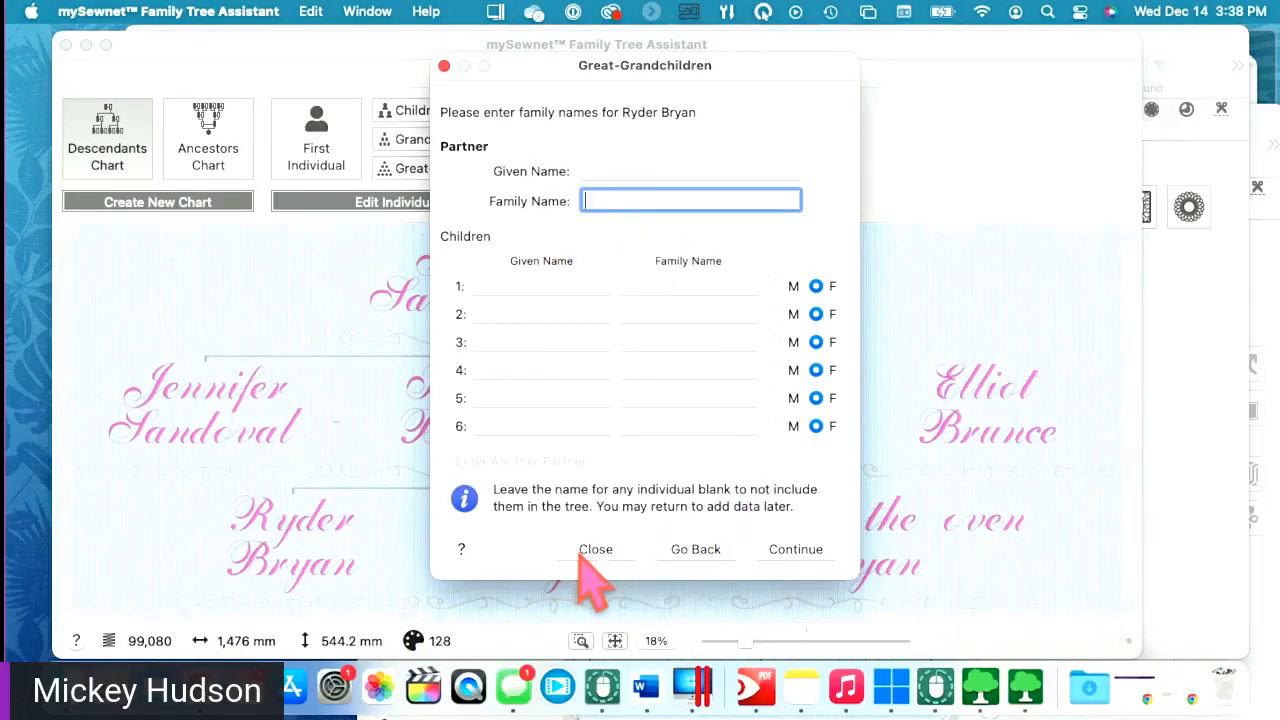
# - Skip the remaining great-grandchildren entries and place the finished tree in a new embroidery window
pyautogui.click(792, 553)
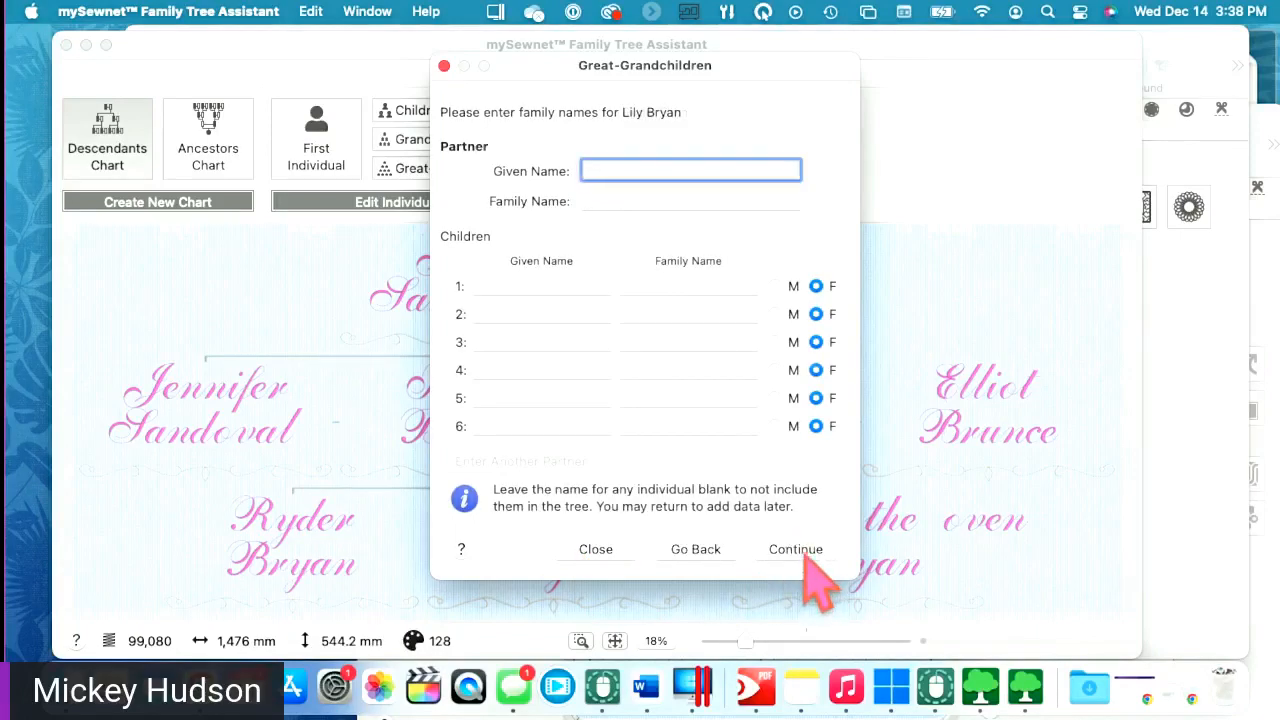
pyautogui.click(800, 553)
pyautogui.click(600, 552)
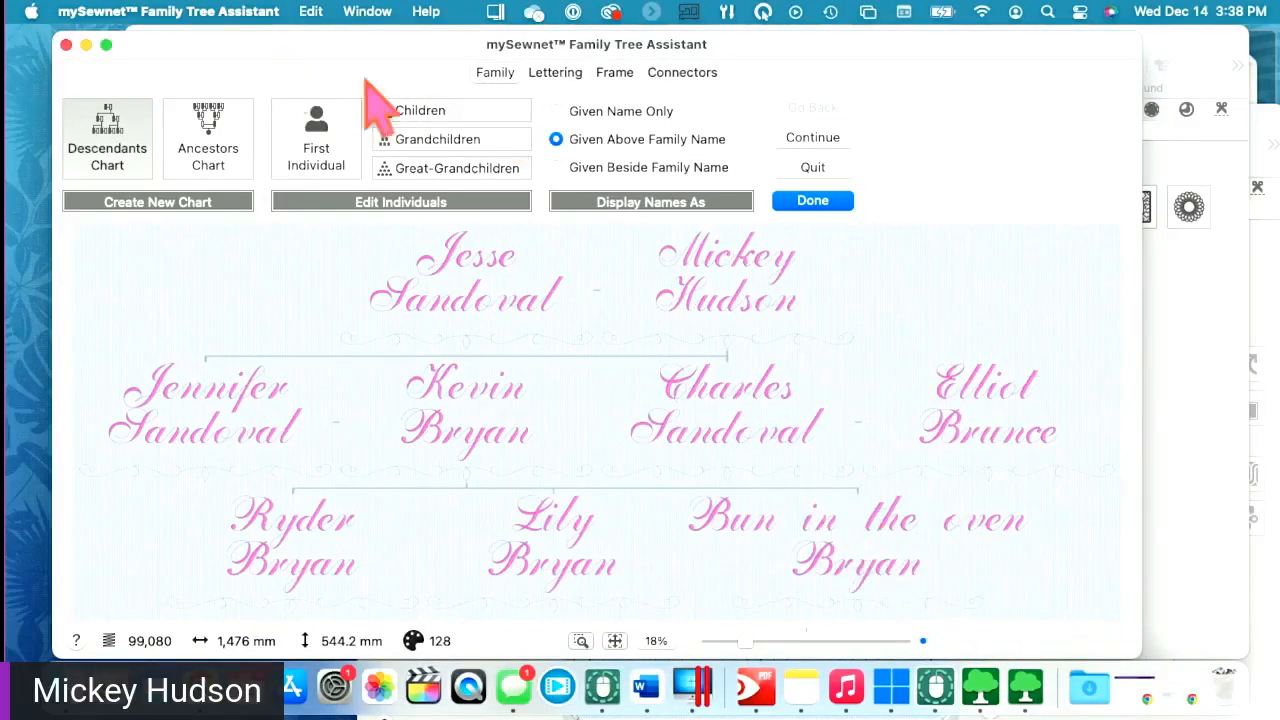
pyautogui.click(790, 207)
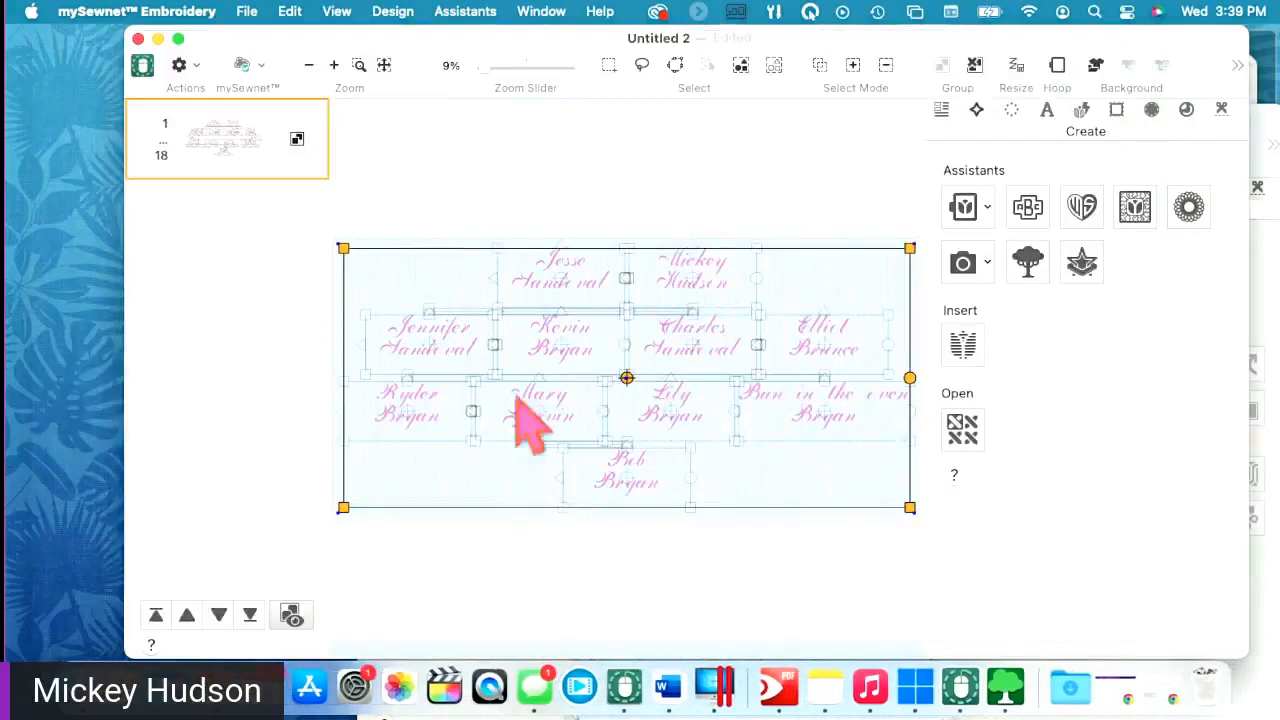
# - Hide the grid, move and enlarge Untitled 3, then open the Split Project Assistant on the tree
pyautogui.click(340, 12)
pyautogui.click(340, 96)
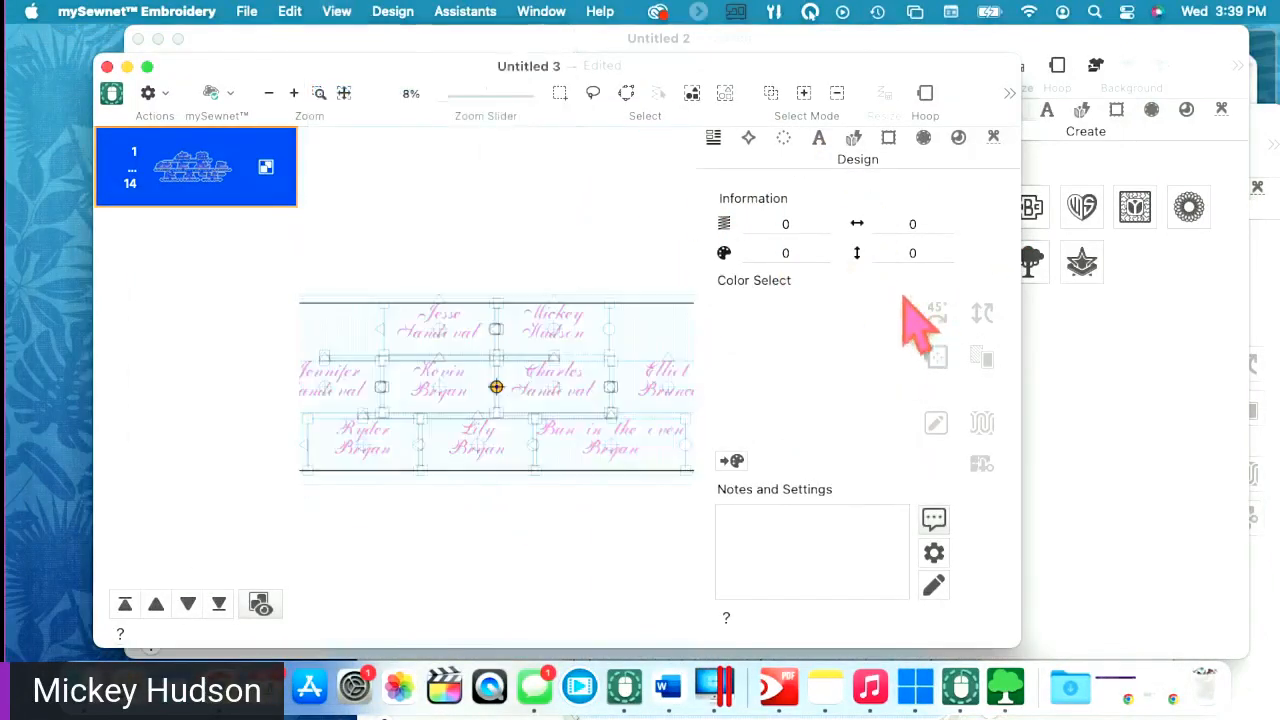
pyautogui.moveTo(790, 76); pyautogui.dragTo(869, 45)
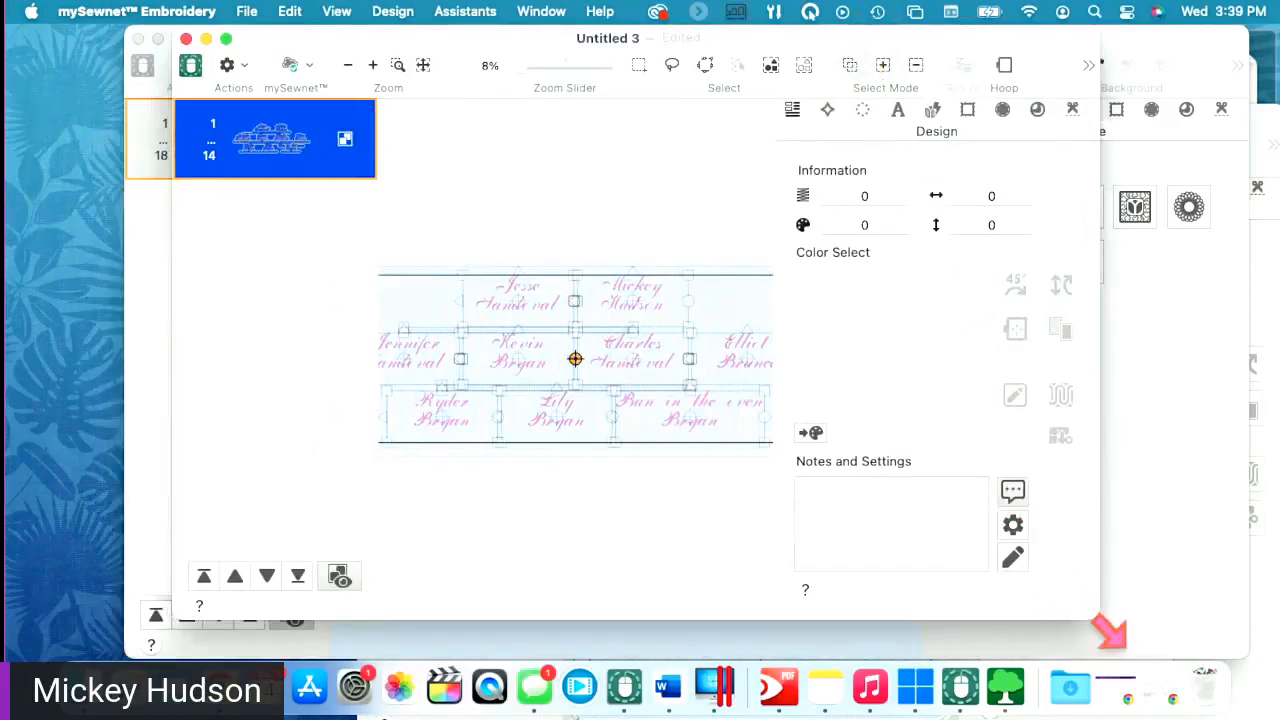
pyautogui.moveTo(1096, 622); pyautogui.dragTo(1226, 658)
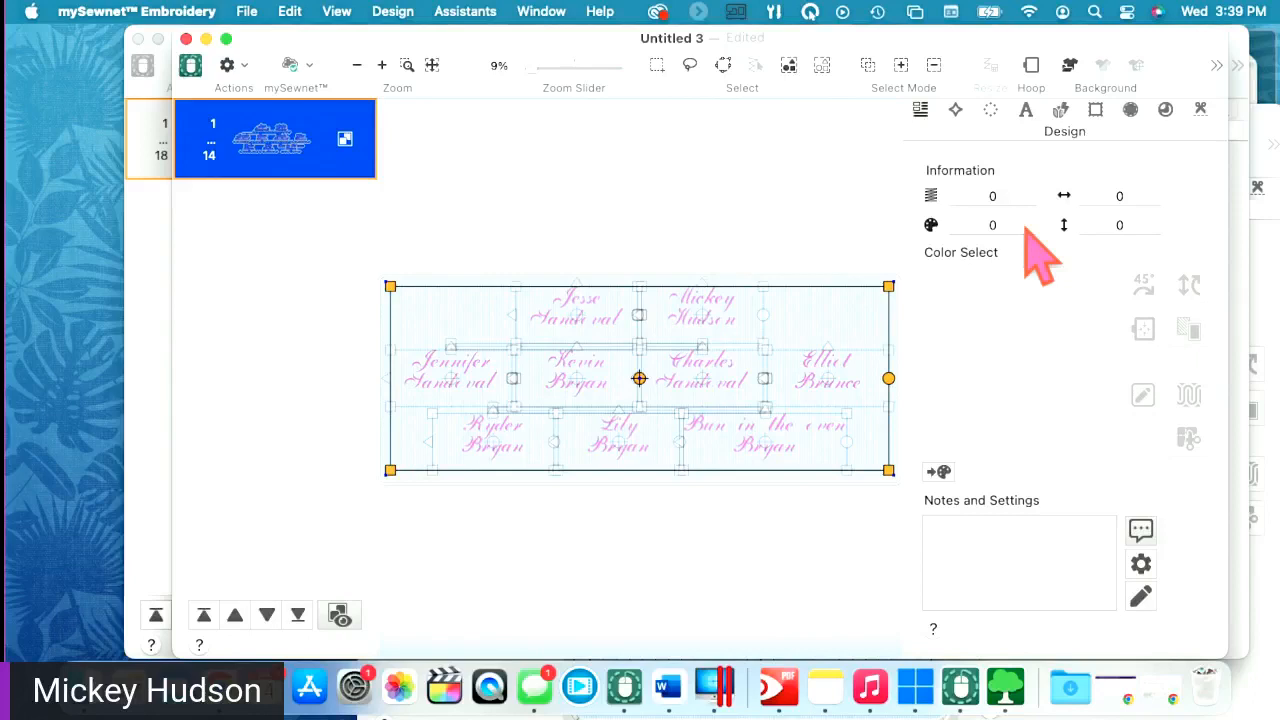
pyautogui.click(800, 343)
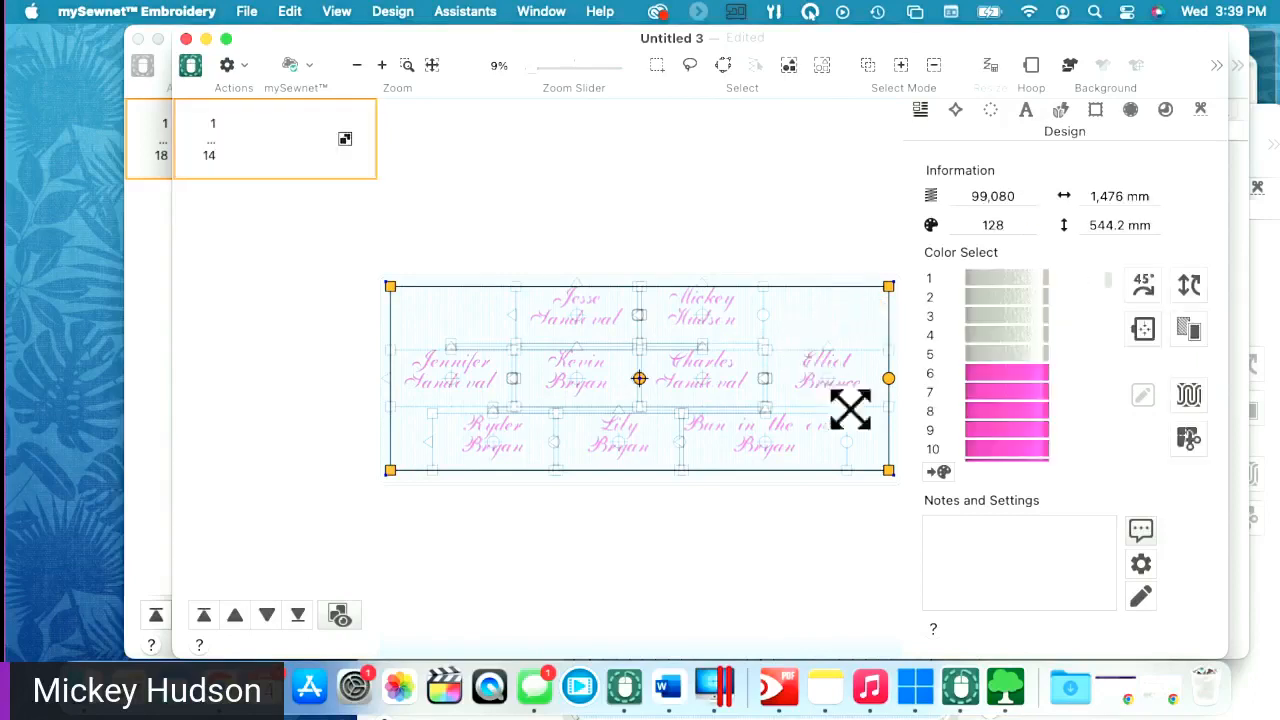
pyautogui.click(1189, 440)
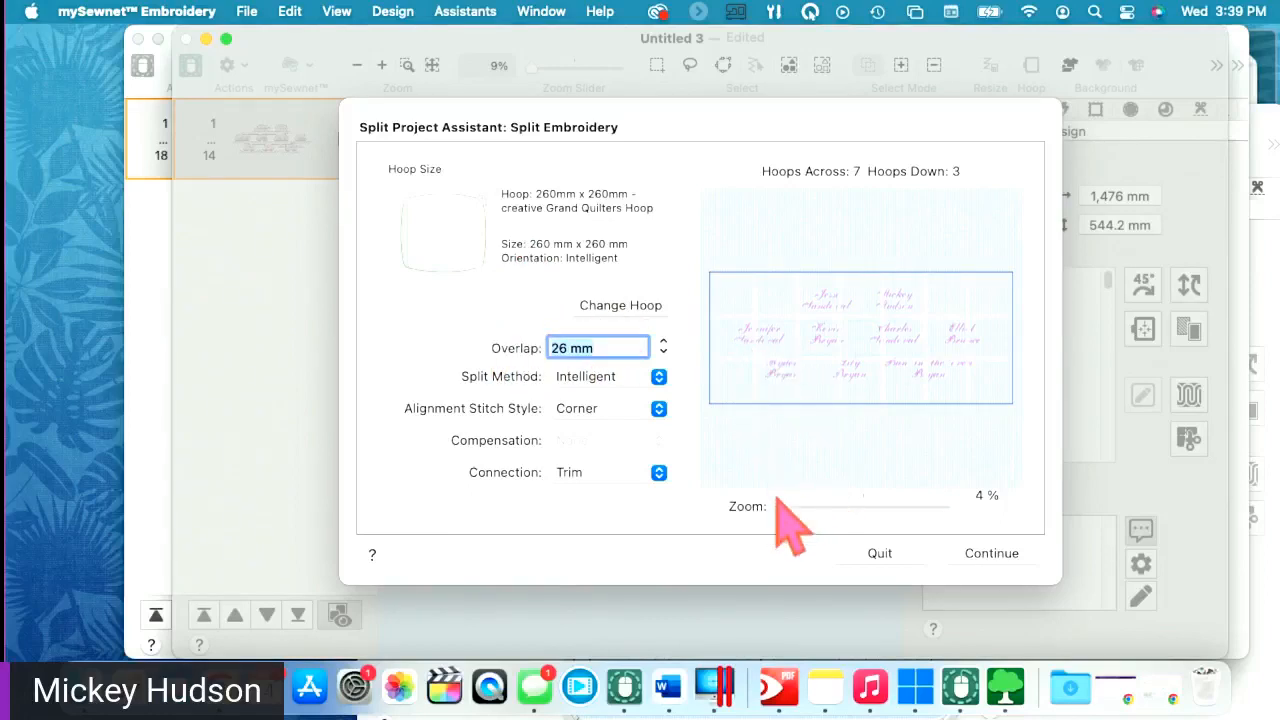
# - Set the split overlap to 25 mm, keeping the Intelligent split method
pyautogui.moveTo(785, 505); pyautogui.dragTo(817, 507)
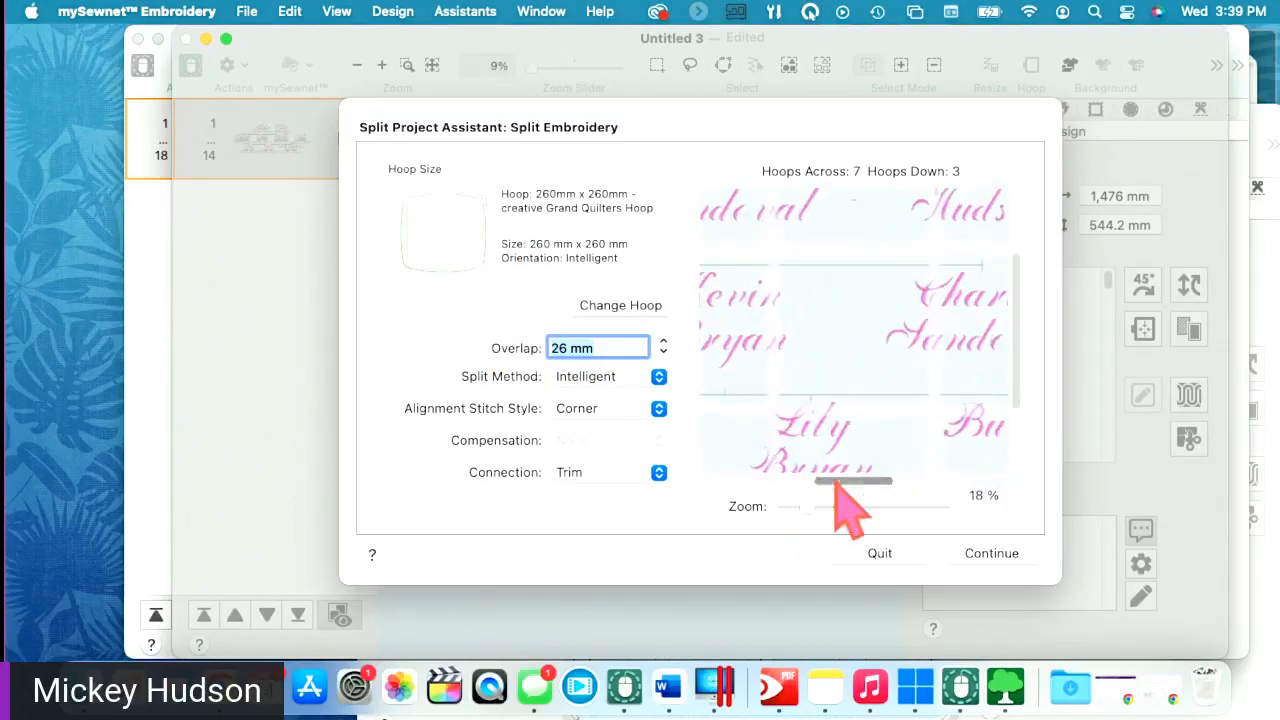
pyautogui.doubleClick(562, 348)
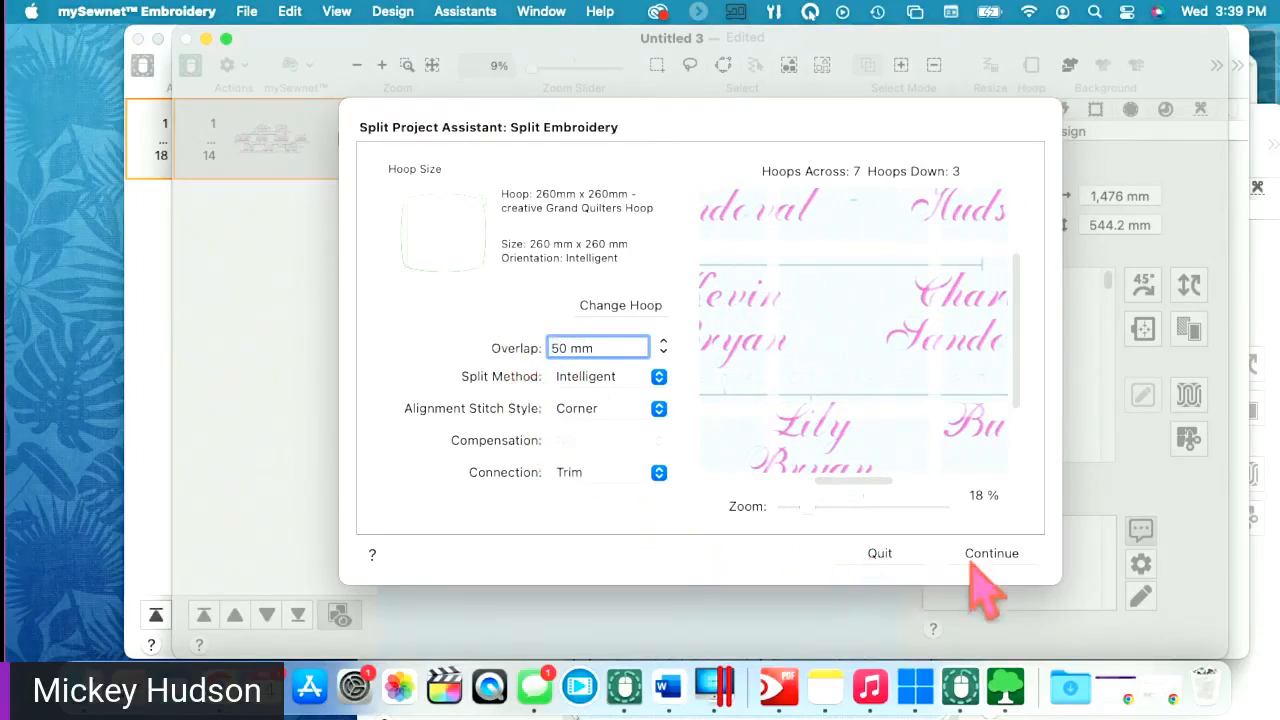
pyautogui.click(625, 380)
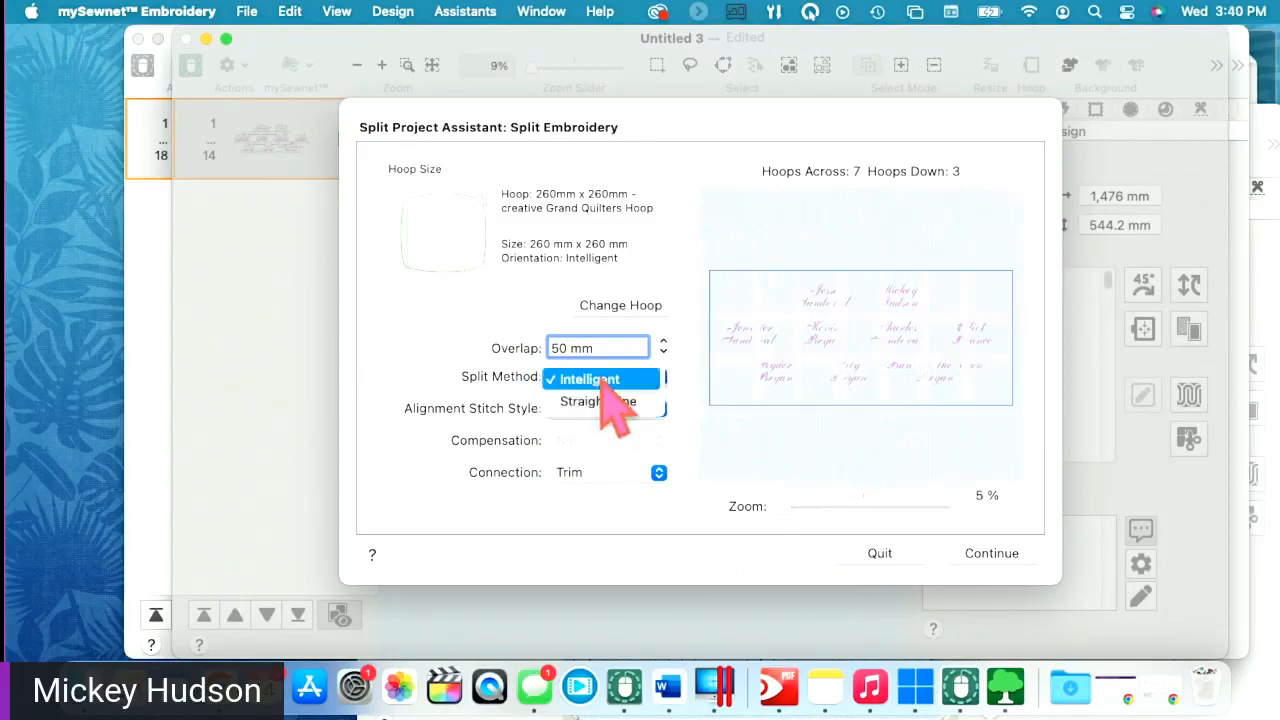
pyautogui.click(814, 507)
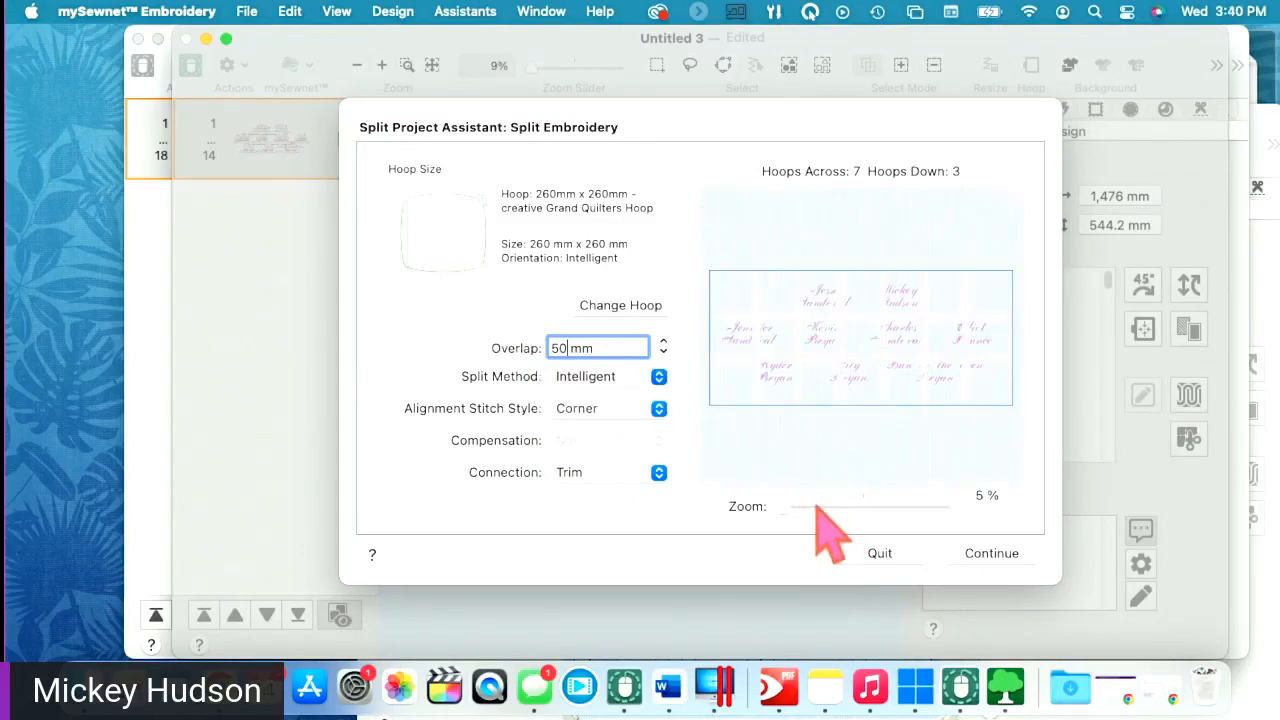
pyautogui.moveTo(816, 506)
pyautogui.mouseDown()
pyautogui.moveTo(791, 514)
pyautogui.moveTo(823, 514)
pyautogui.moveTo(813, 509)
pyautogui.mouseUp()
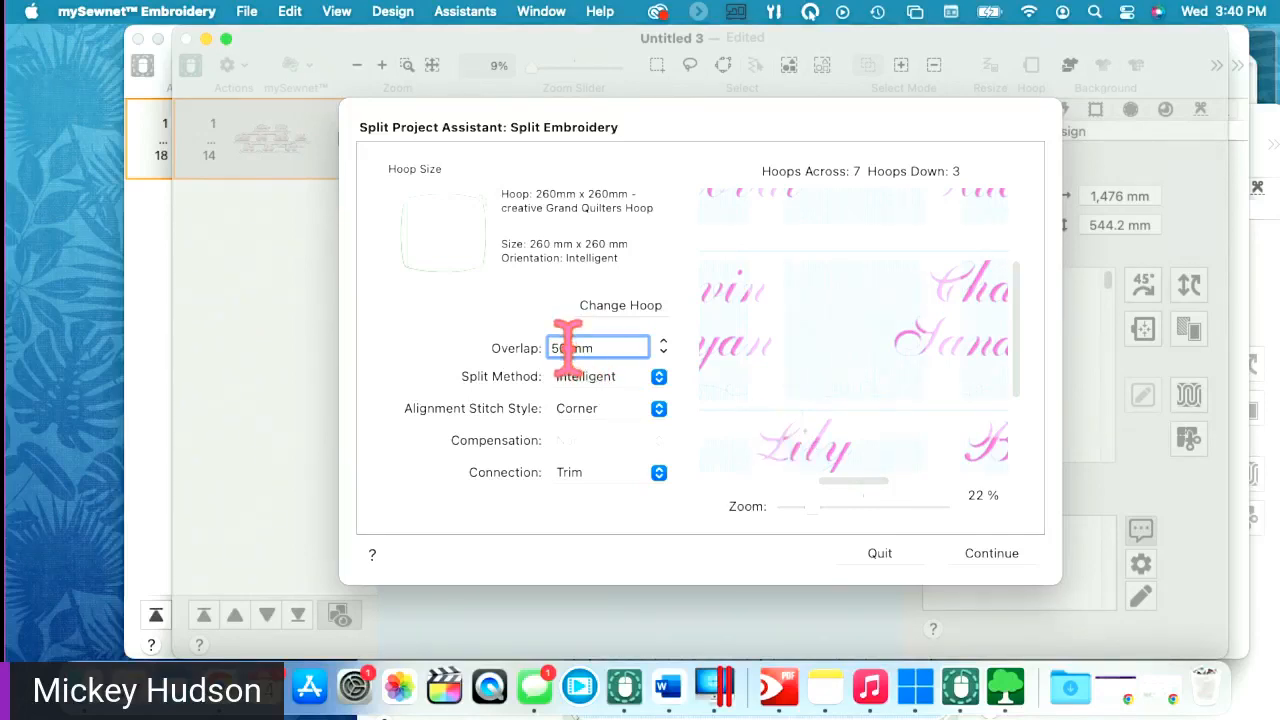
# - Keep Corner alignment stitches and Intelligent splitting, then continue to saving the 21 sections
pyautogui.click(580, 412)
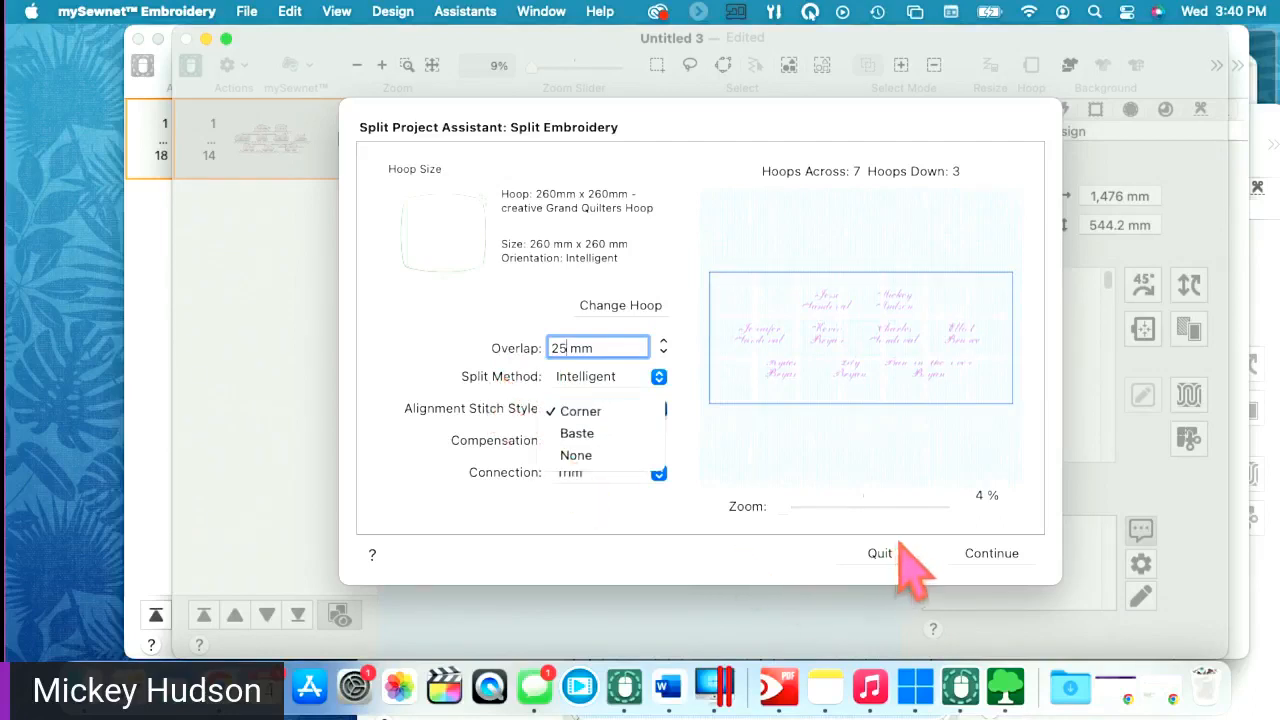
pyautogui.click(591, 514)
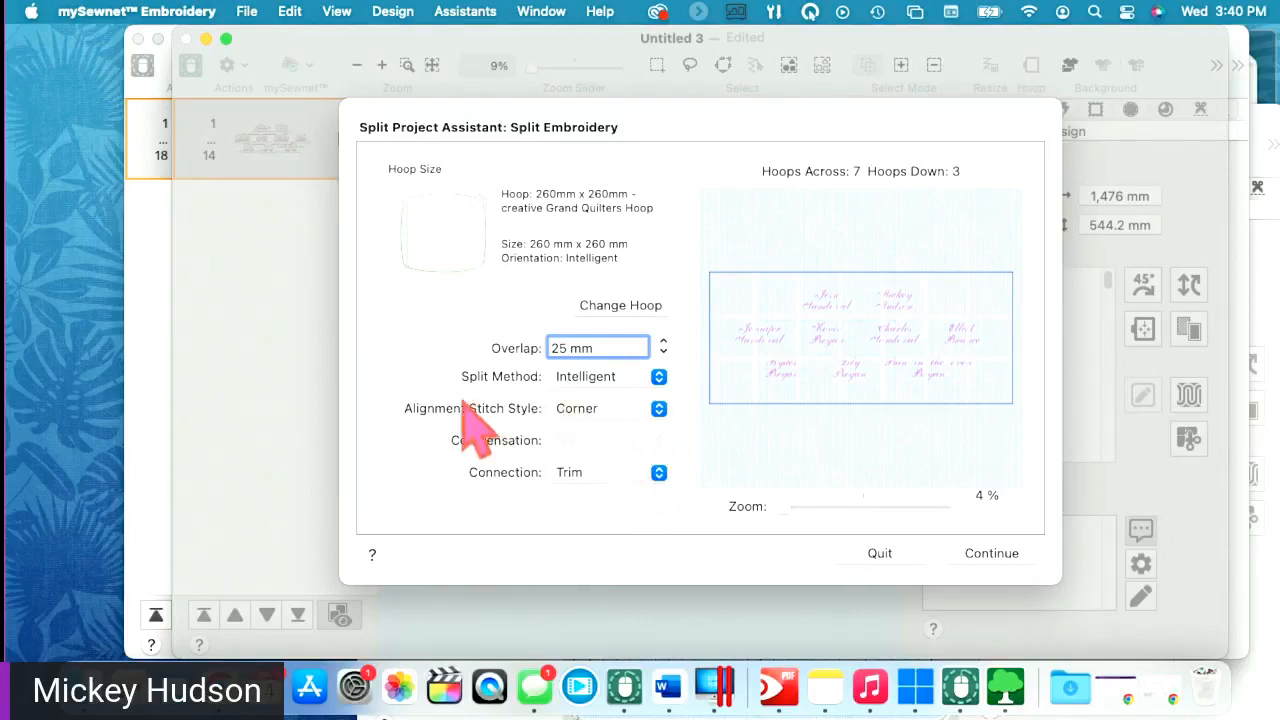
pyautogui.click(613, 381)
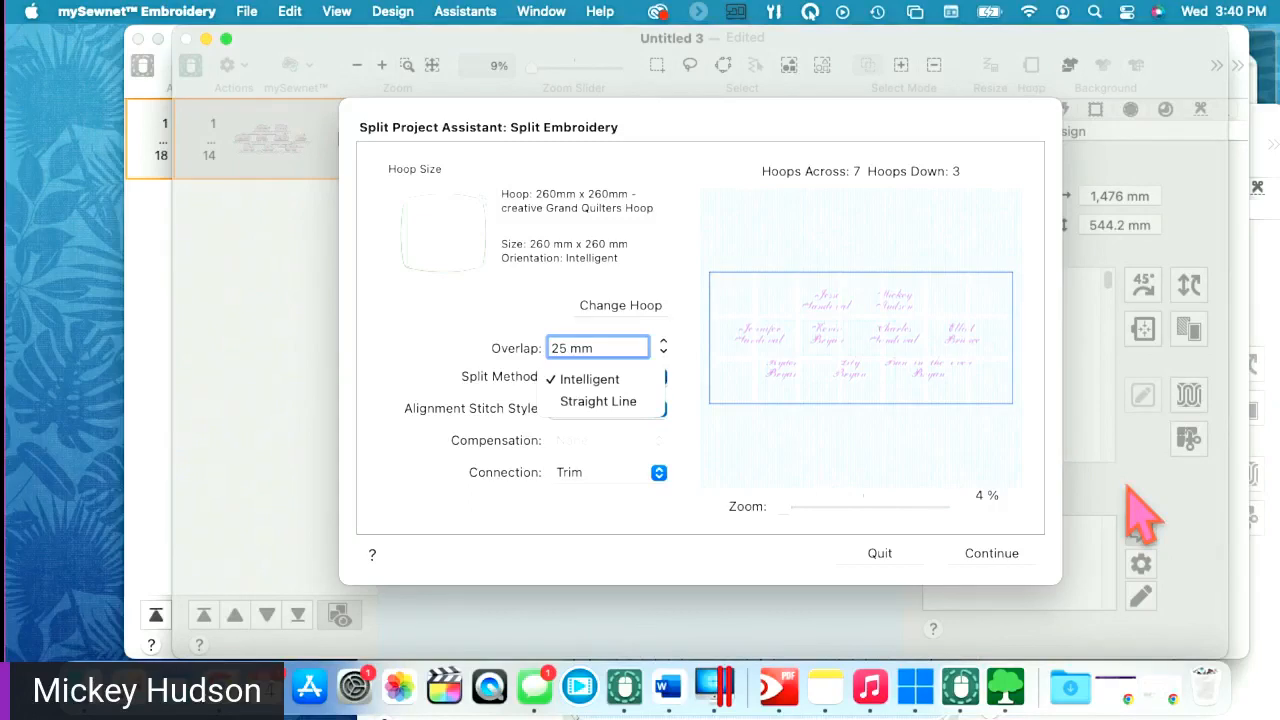
pyautogui.click(786, 511)
pyautogui.click(791, 507)
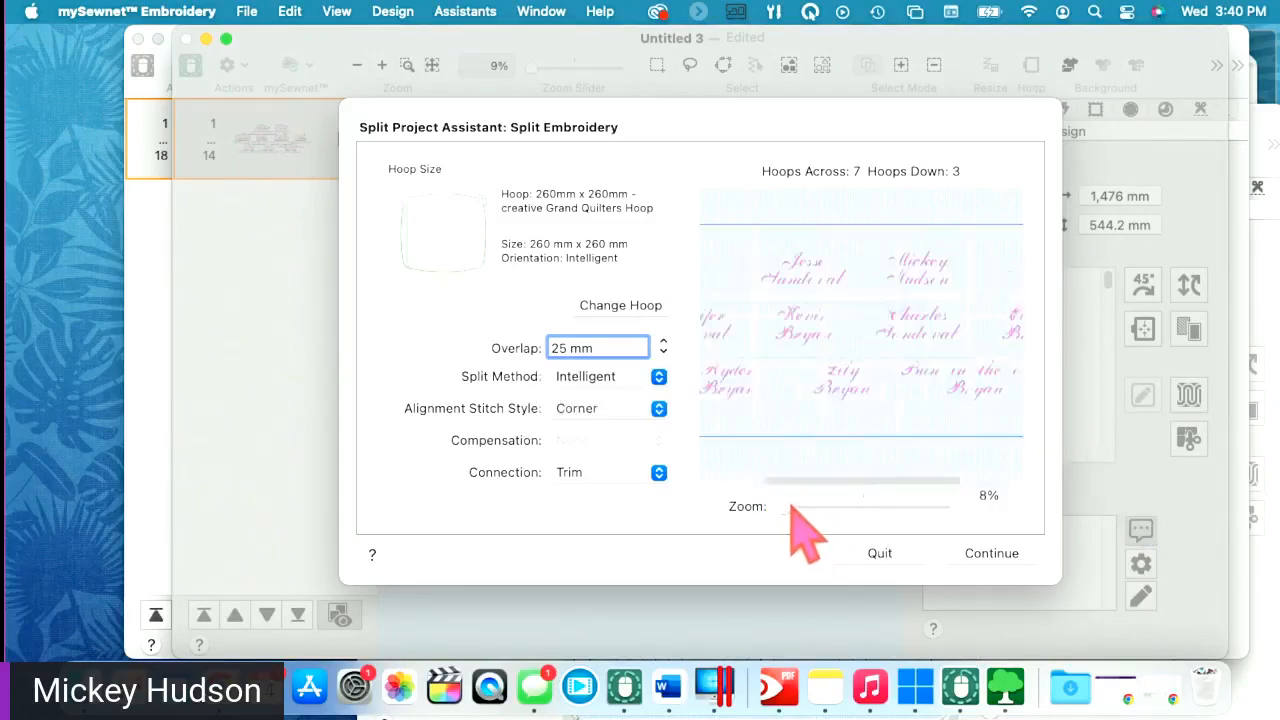
pyautogui.moveTo(790, 507); pyautogui.dragTo(808, 506)
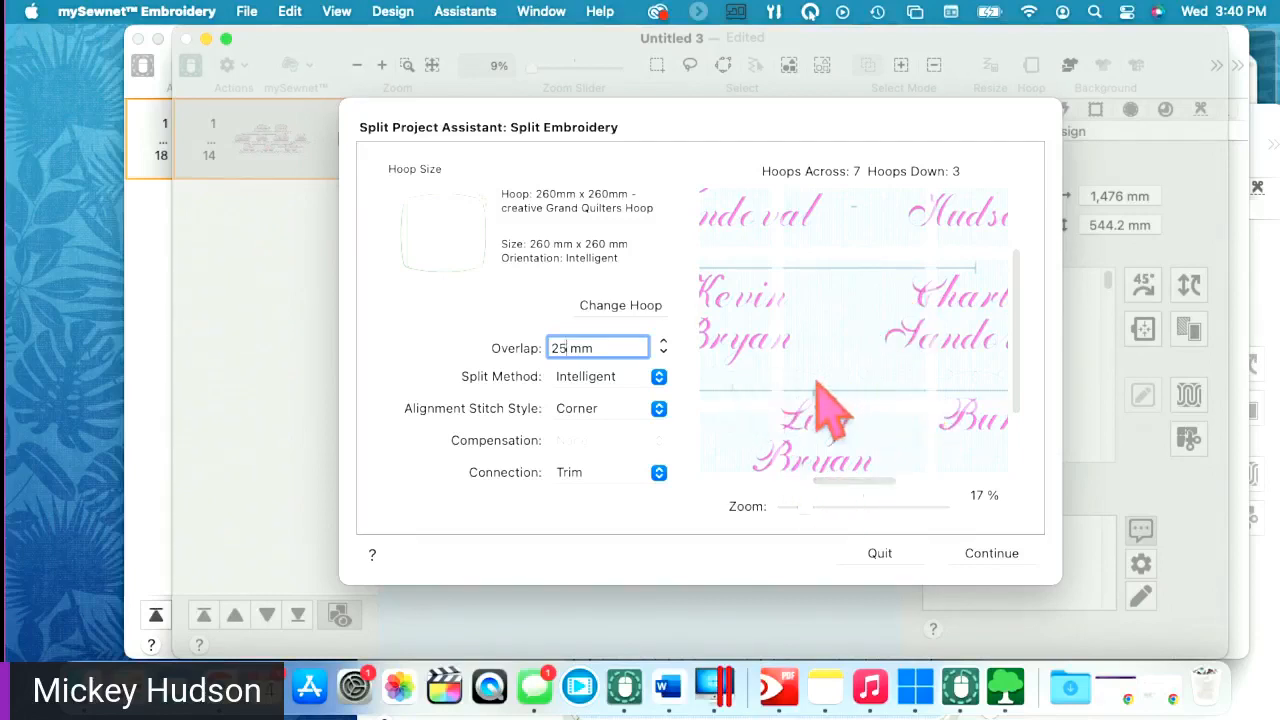
pyautogui.click(985, 554)
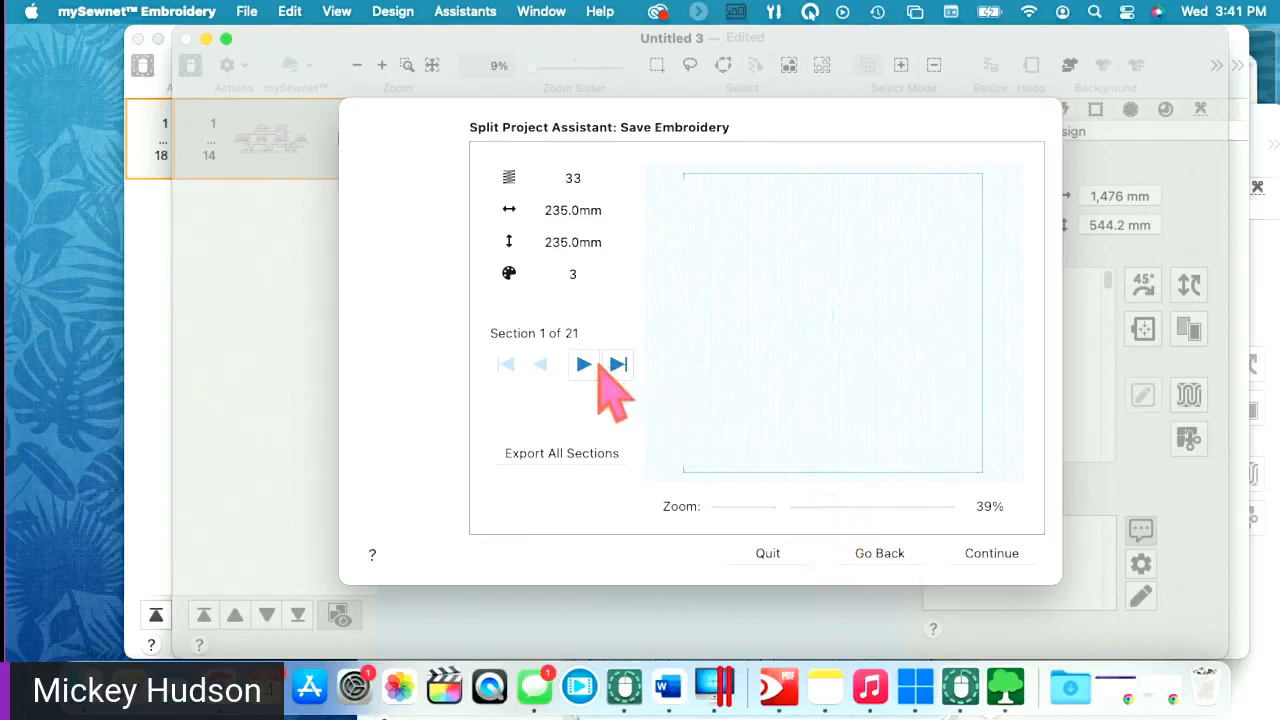
# - Step through hoop sections 1 to 9 to review each one
pyautogui.click(597, 366)
pyautogui.click(591, 362)
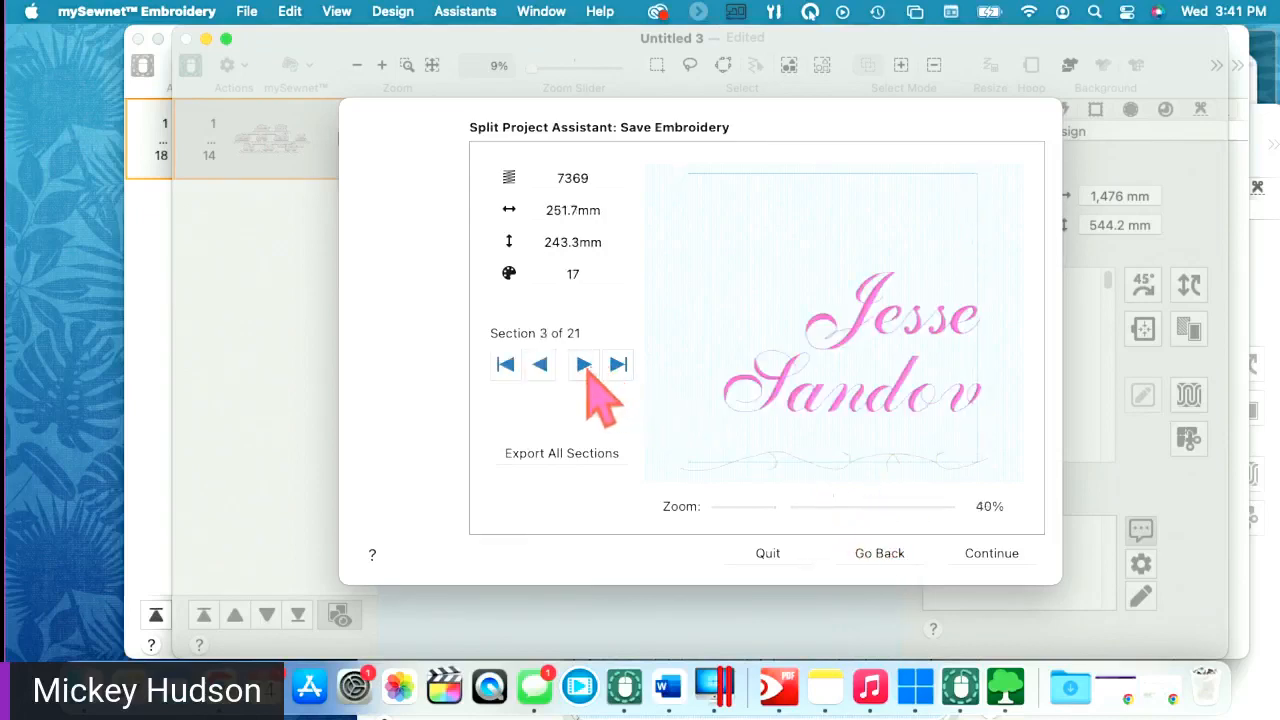
pyautogui.click(585, 366)
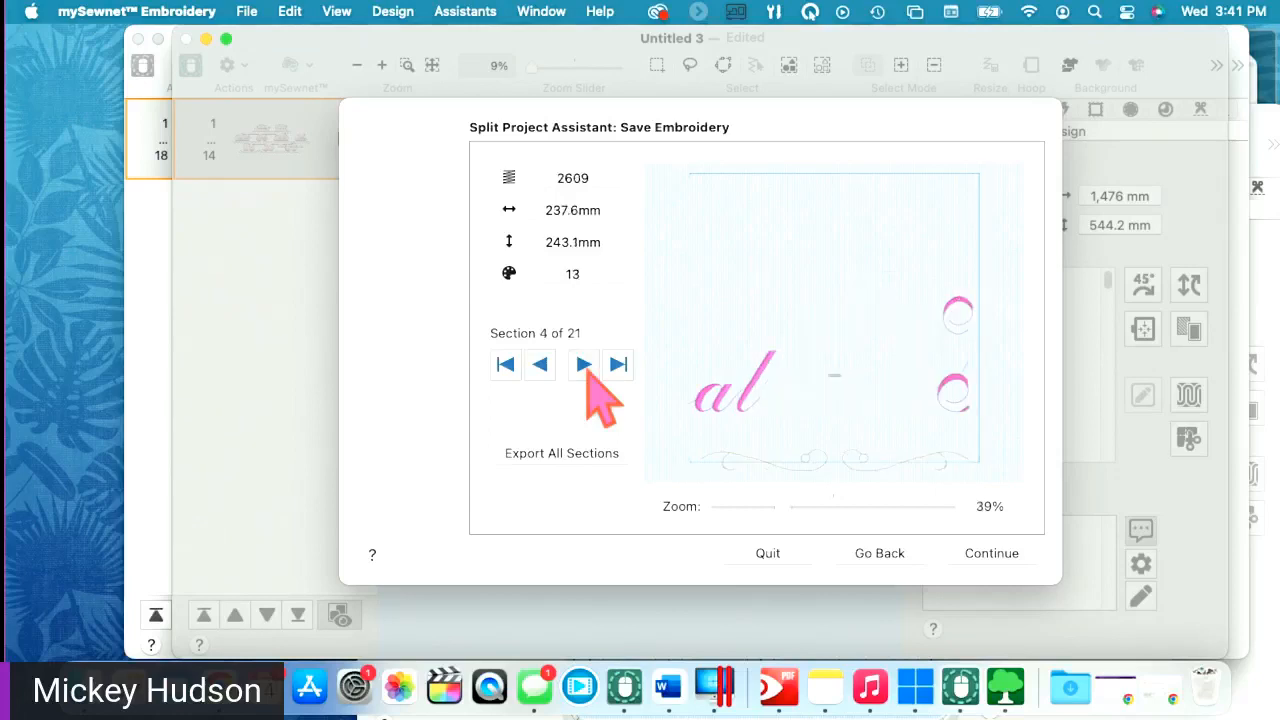
pyautogui.click(586, 366)
pyautogui.click(588, 368)
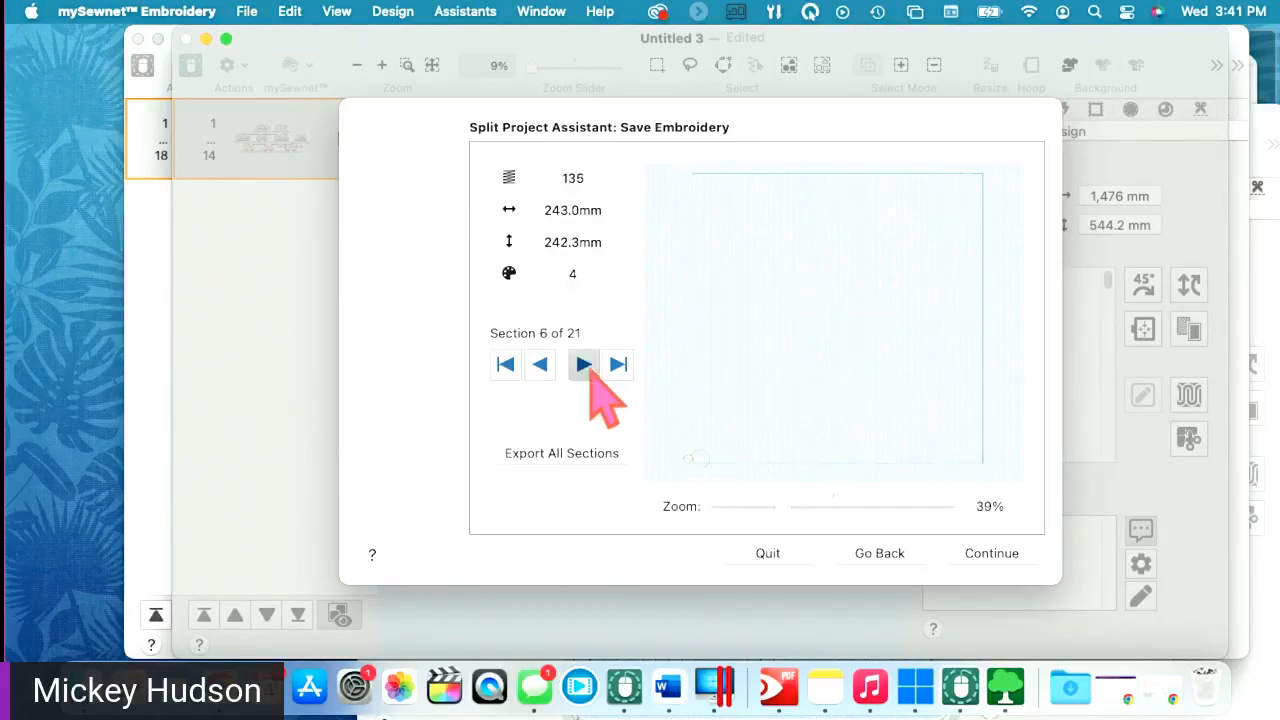
pyautogui.click(586, 366)
pyautogui.click(586, 366)
pyautogui.click(586, 366)
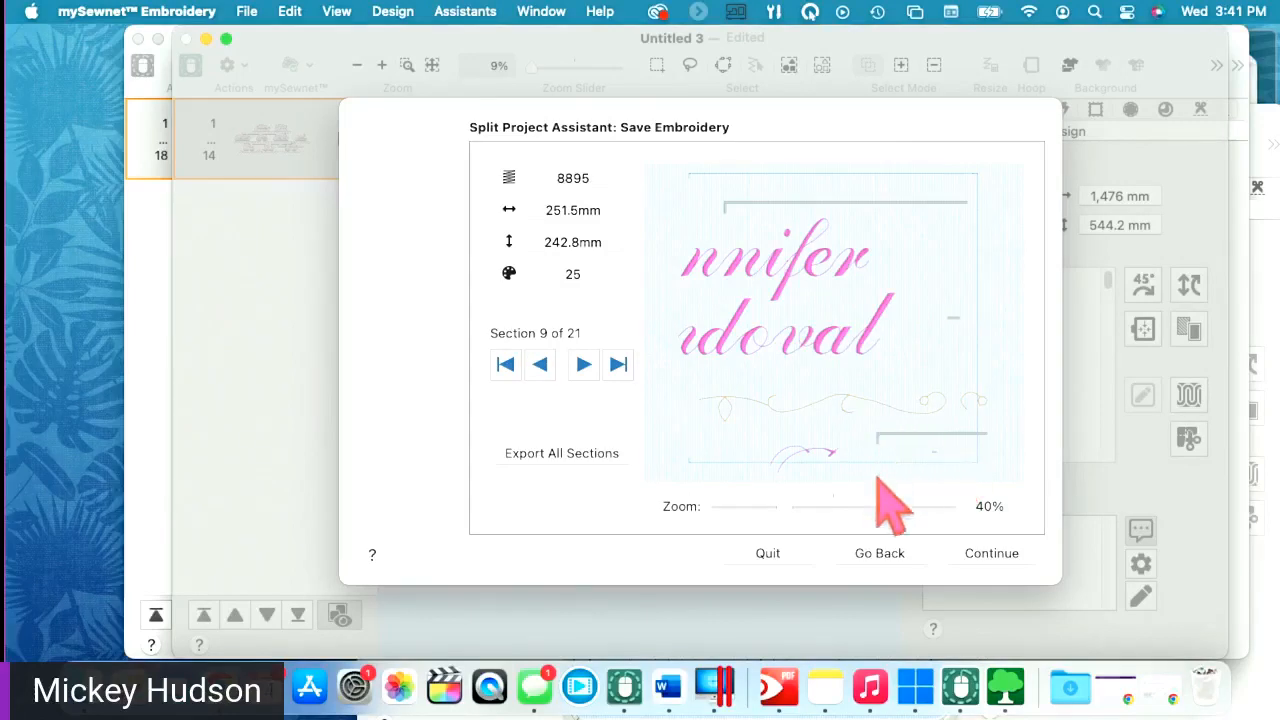
# - Return to the Split Project Assistant's split settings and show the Split Method choices
pyautogui.click(878, 555)
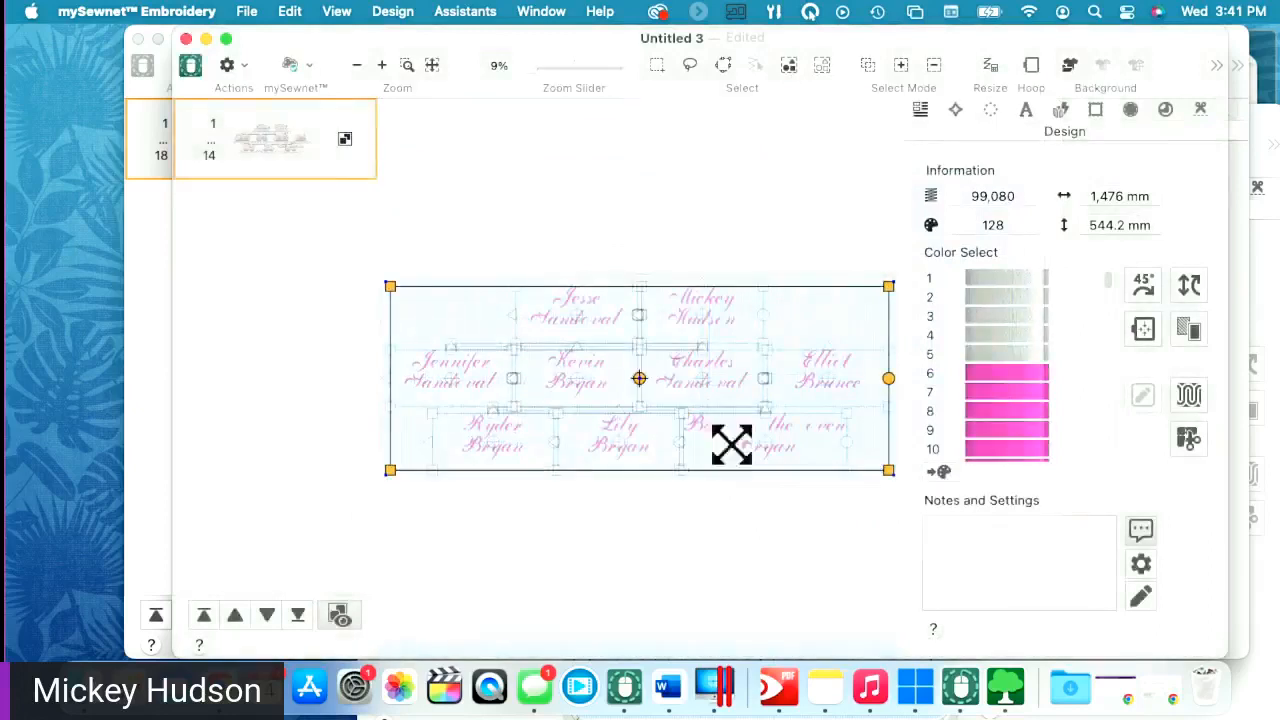
pyautogui.click(1188, 438)
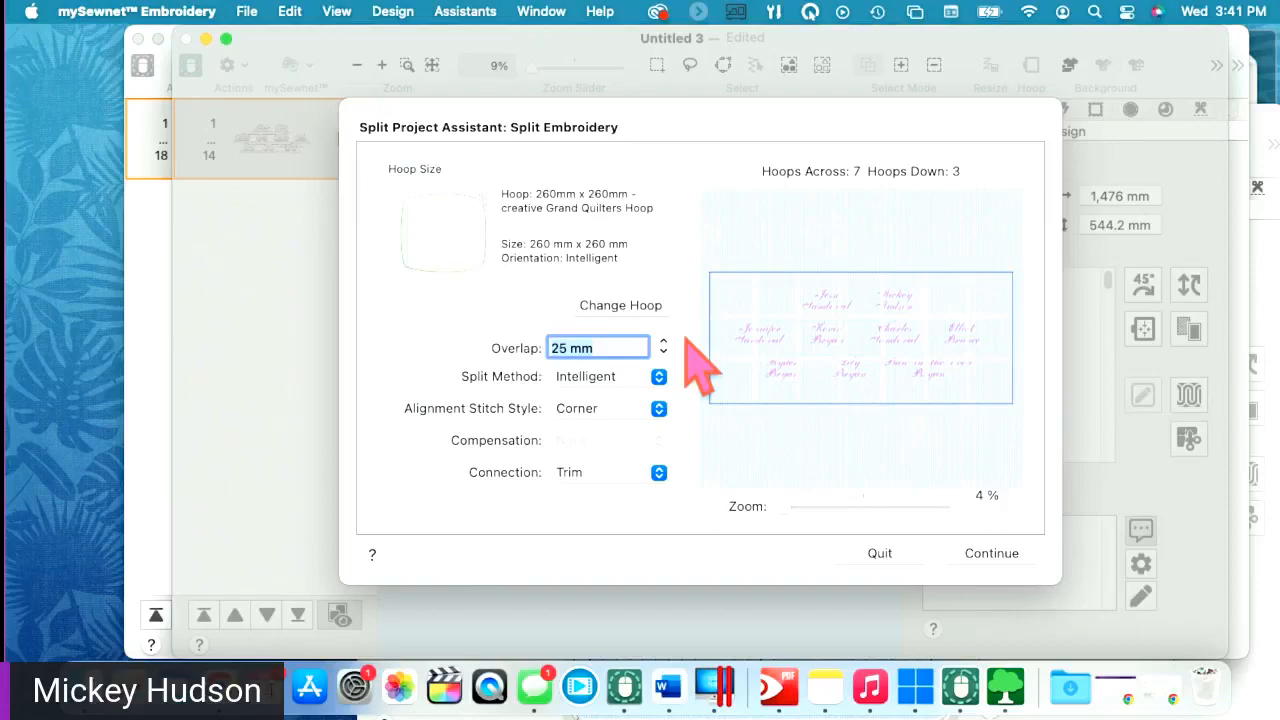
pyautogui.click(612, 378)
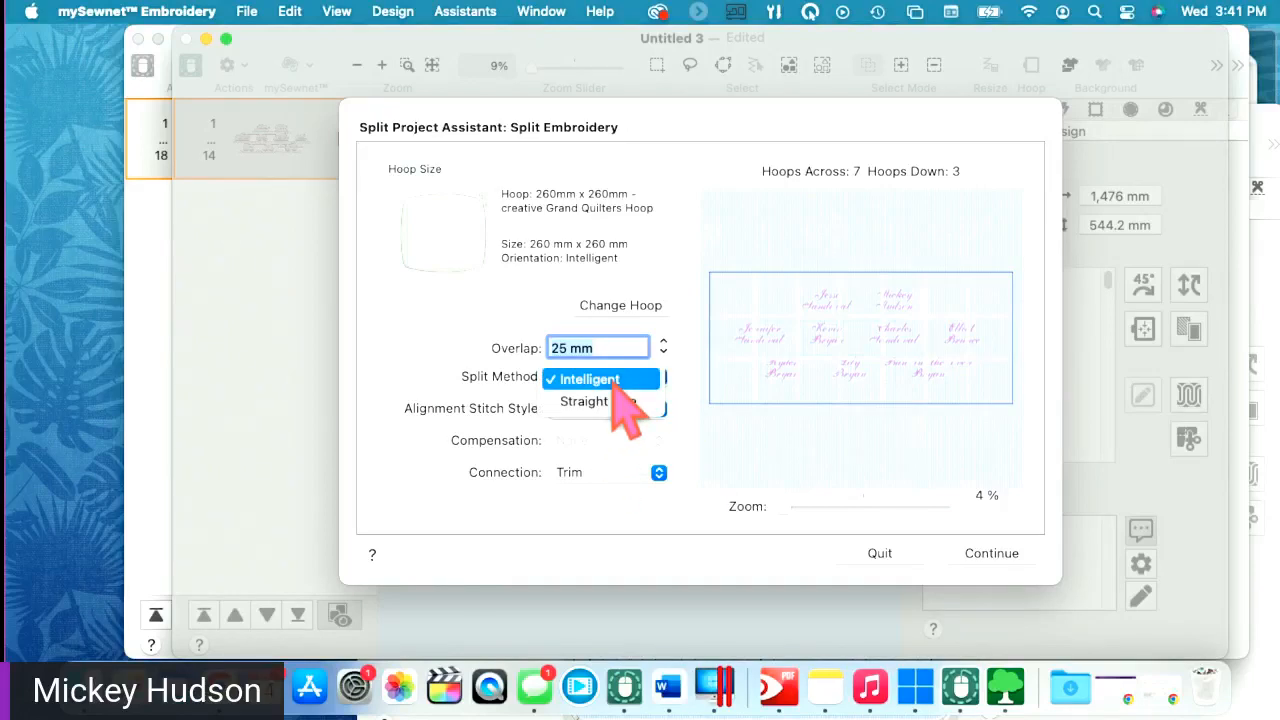
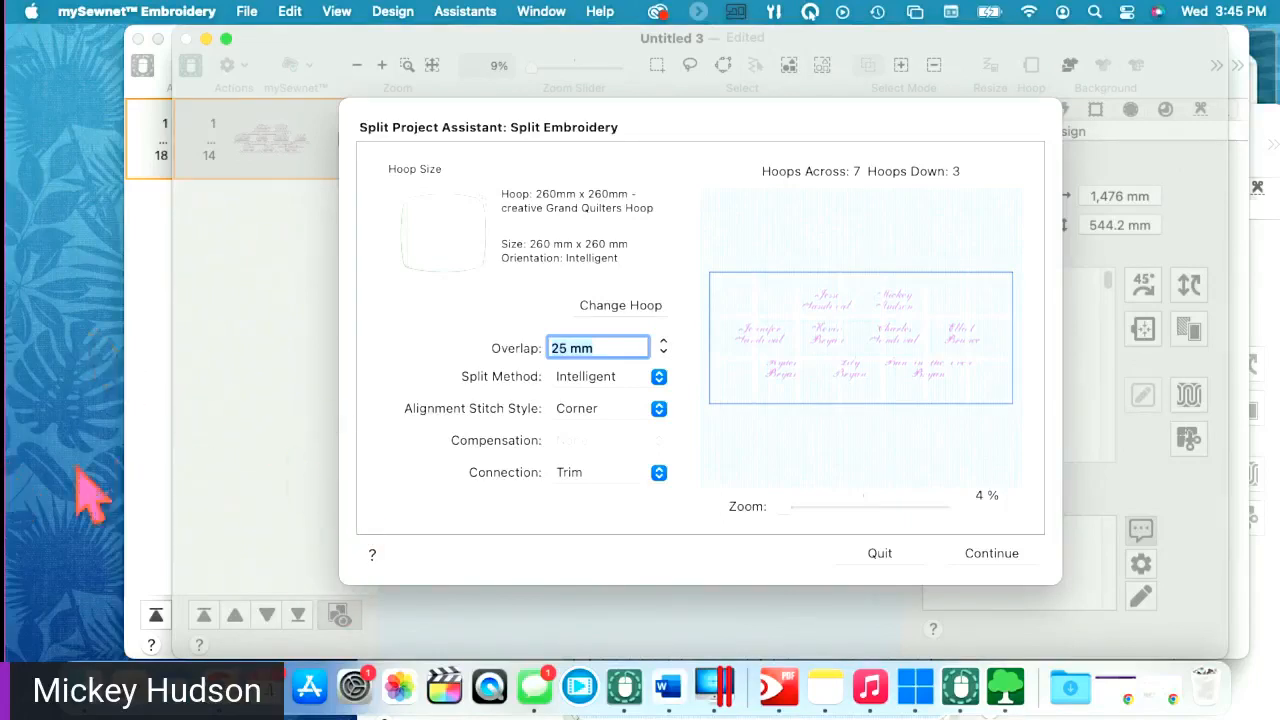
# - Quit the Split Project Assistant without splitting the chart into 7 × 3 hoops
pyautogui.click(905, 556)
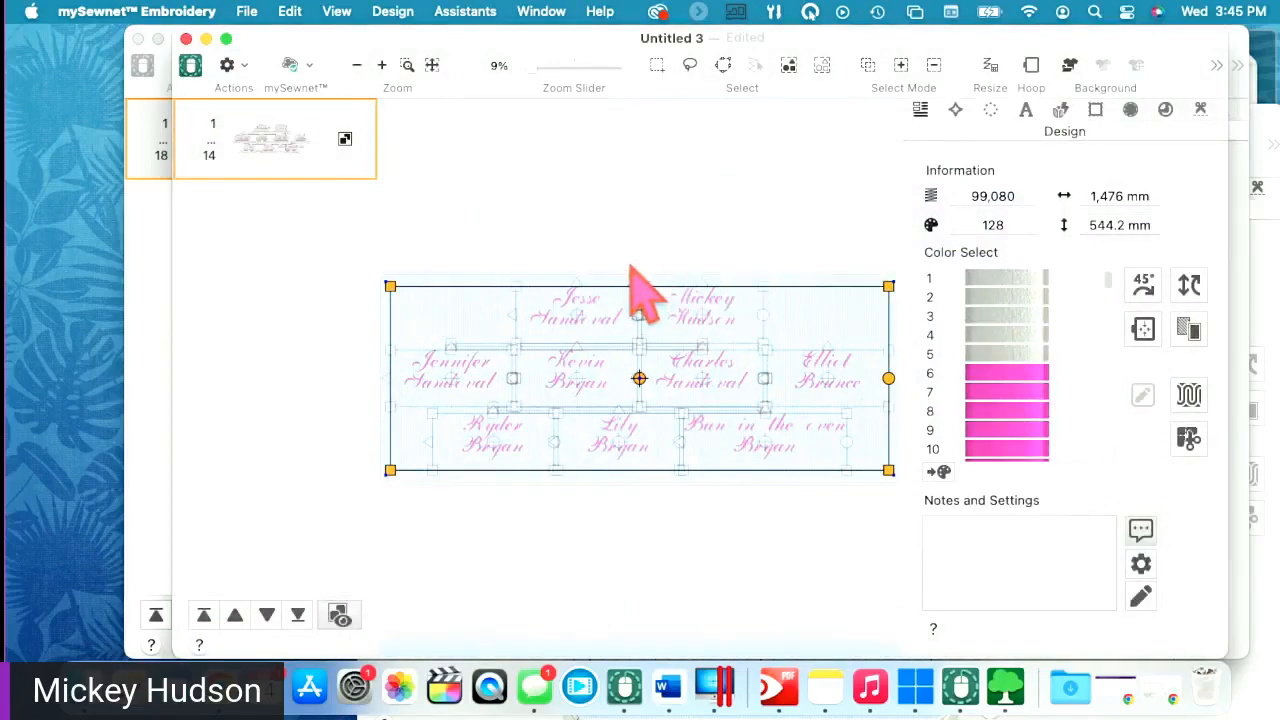
# - Launch the Family Tree Assistant and review its connector, frame and flourish settings
pyautogui.click(955, 109)
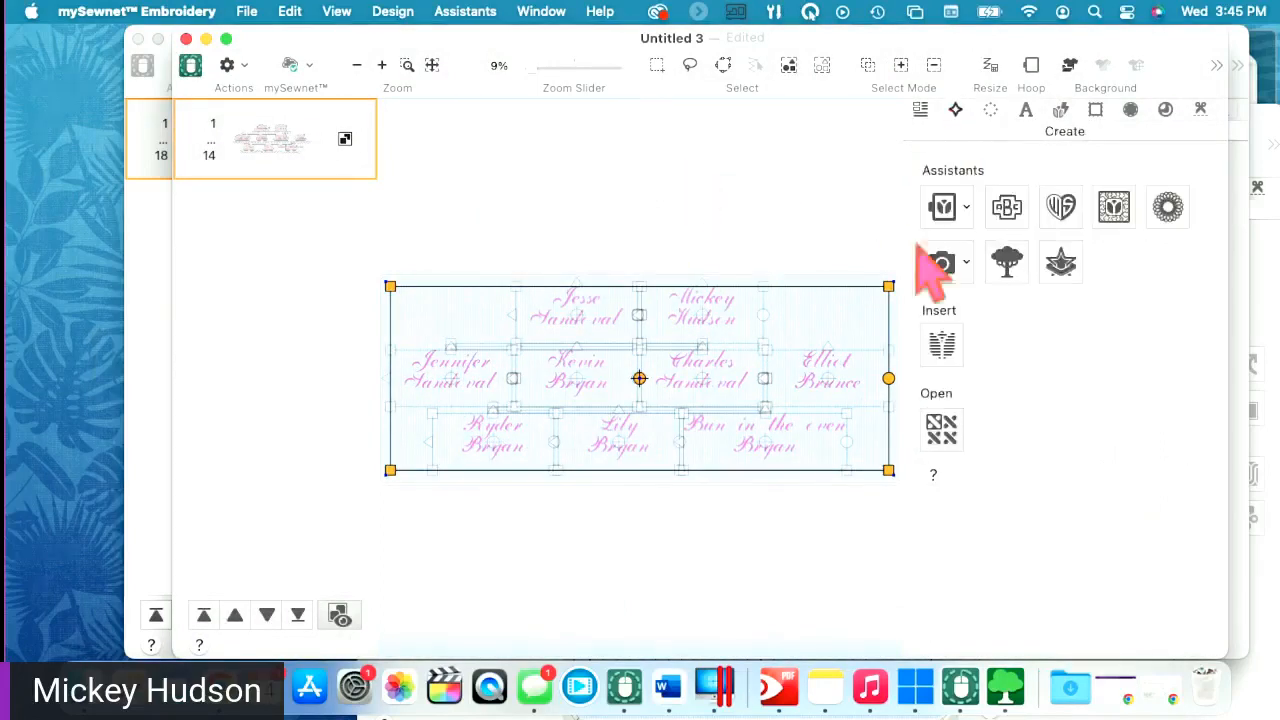
pyautogui.click(1007, 262)
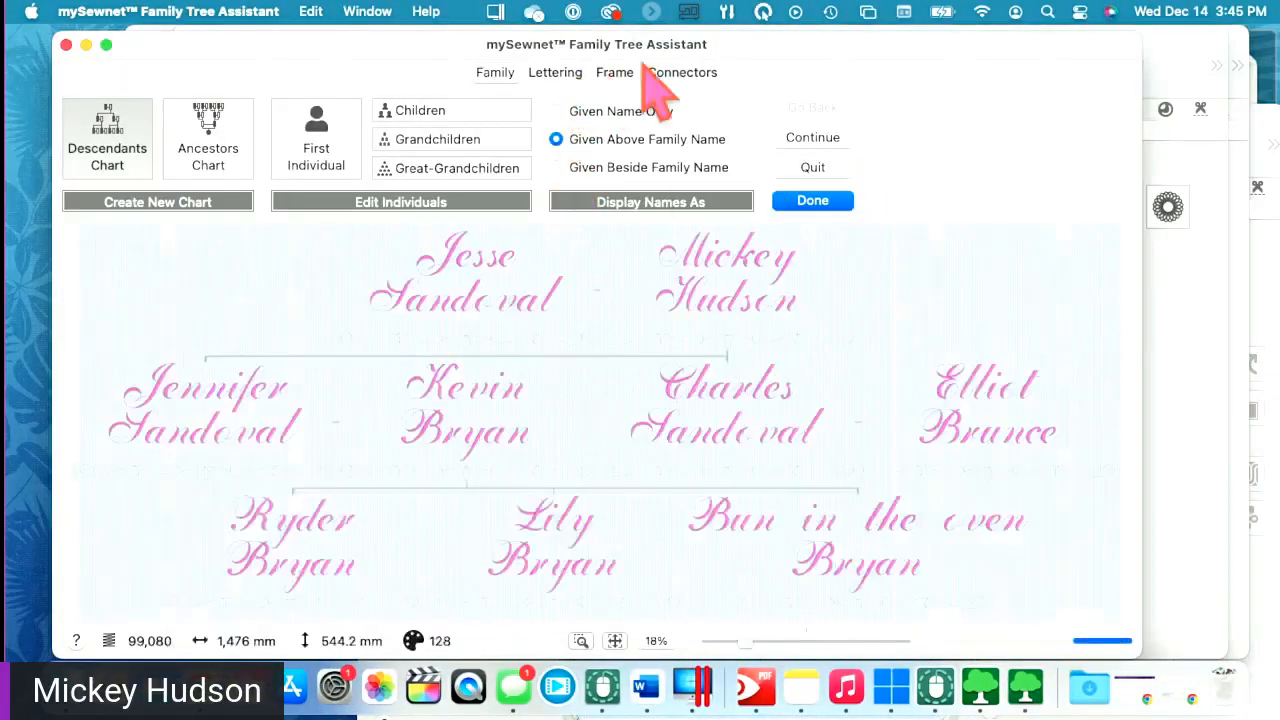
pyautogui.click(678, 76)
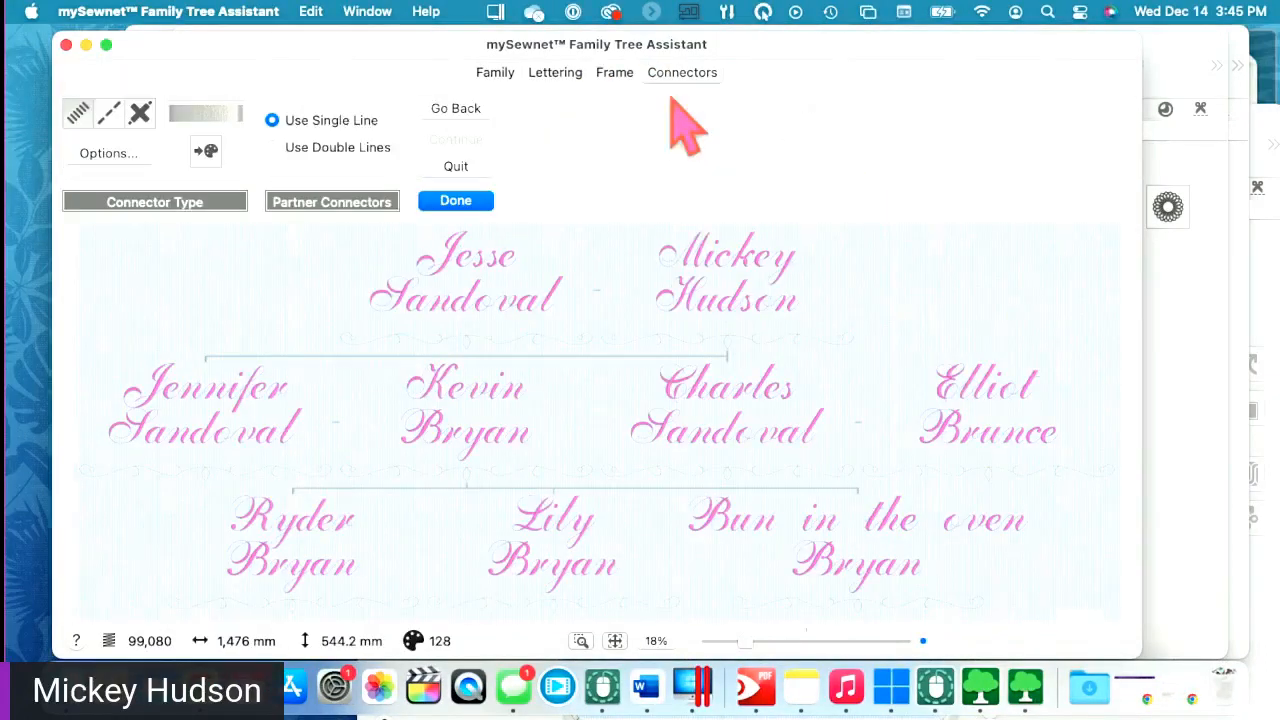
pyautogui.click(618, 76)
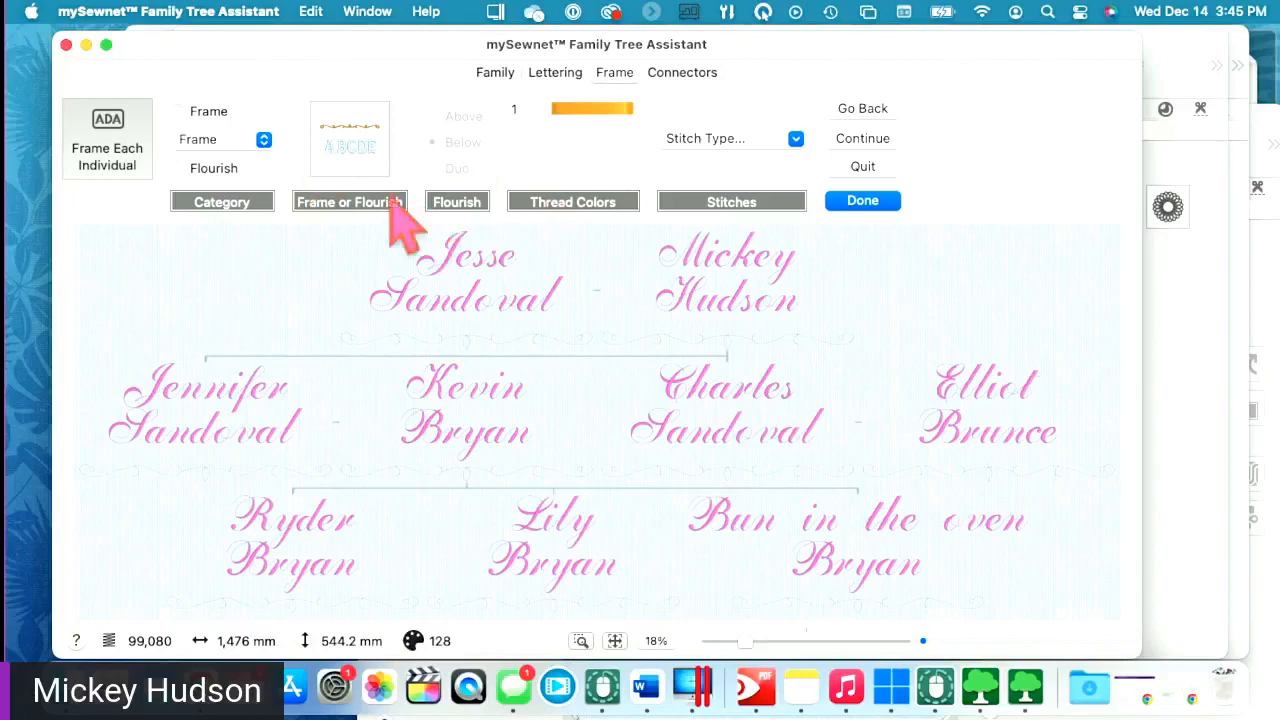
pyautogui.click(702, 141)
pyautogui.click(400, 154)
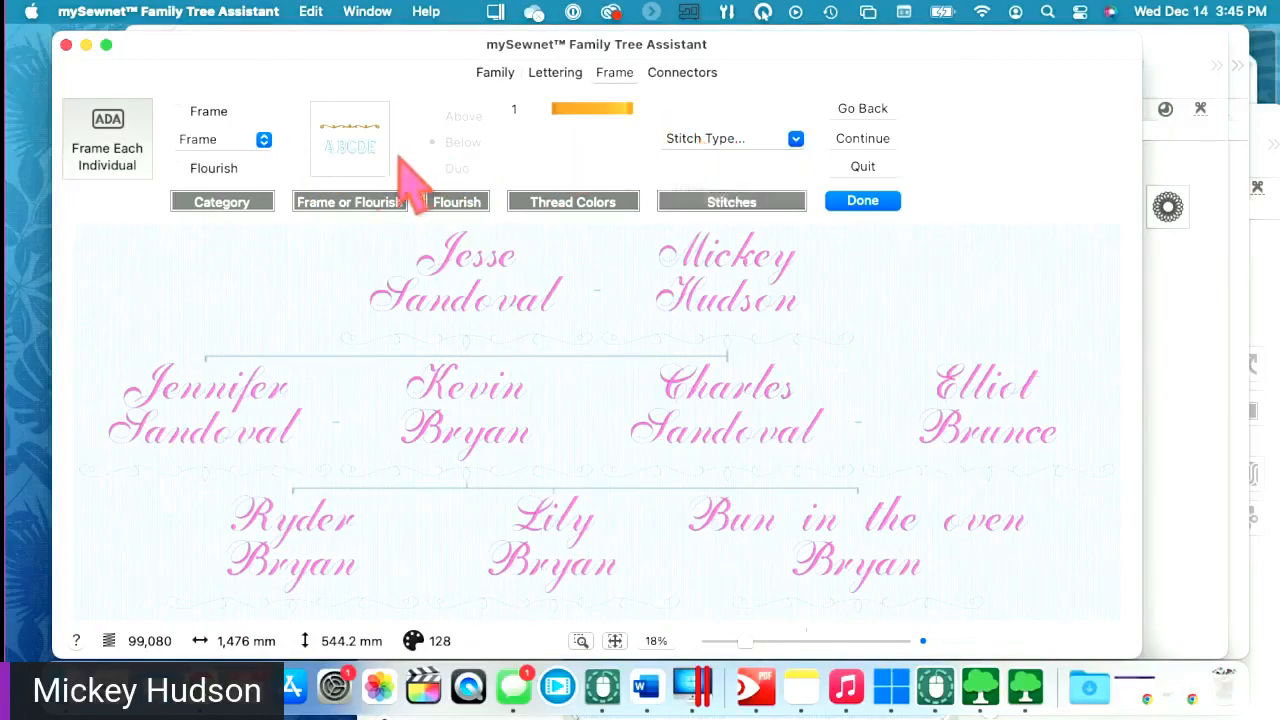
pyautogui.click(363, 158)
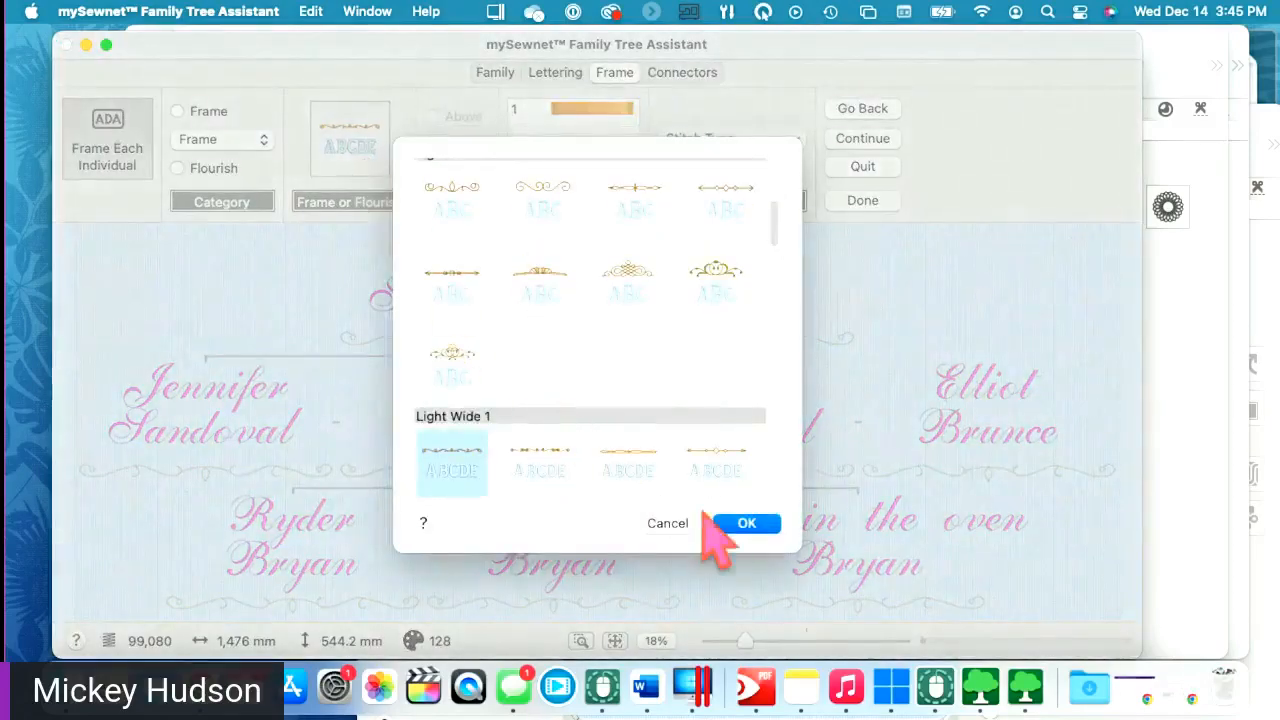
pyautogui.click(668, 523)
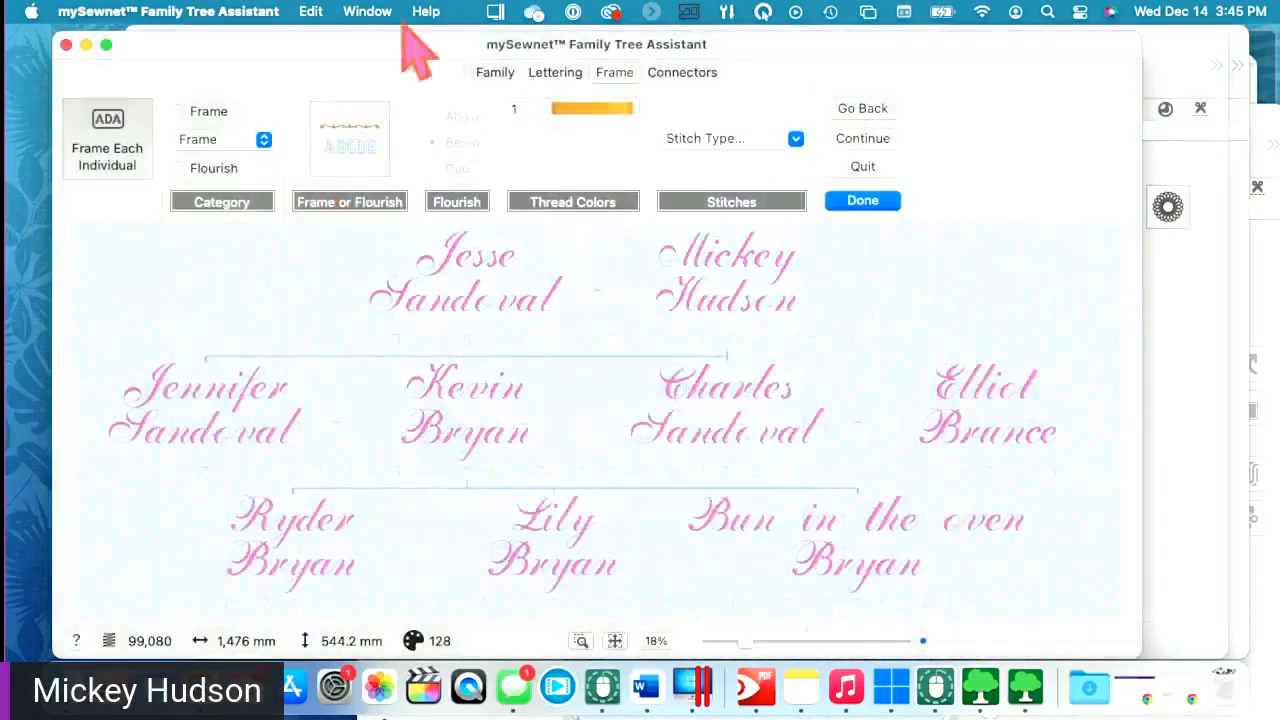
# - Try triple stitch for the frames, then cancel the stitch length change
pyautogui.click(726, 148)
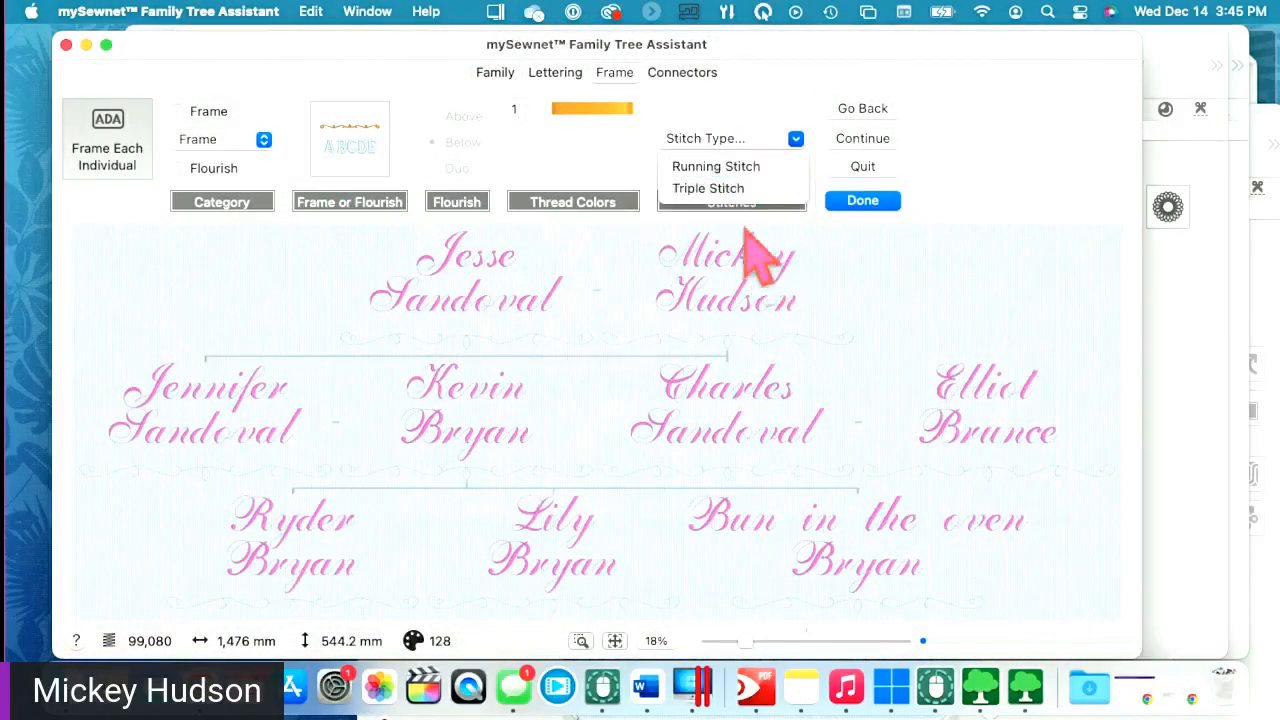
pyautogui.click(713, 190)
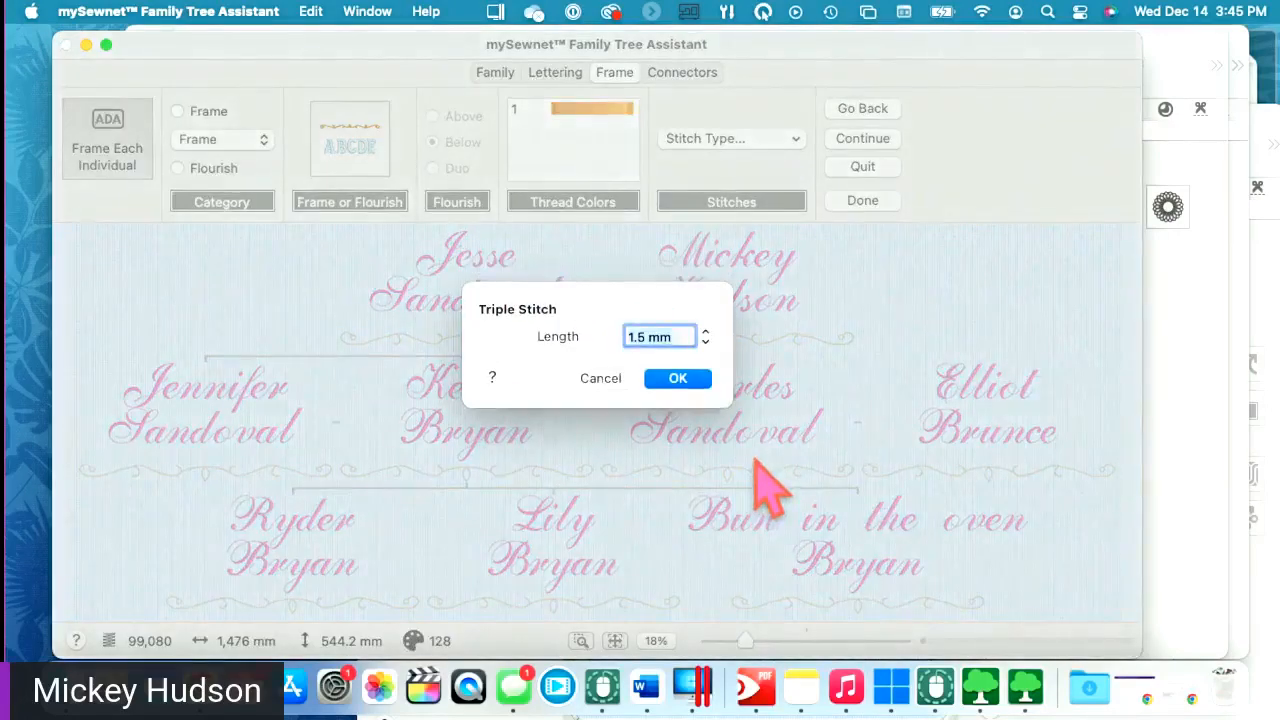
pyautogui.click(600, 378)
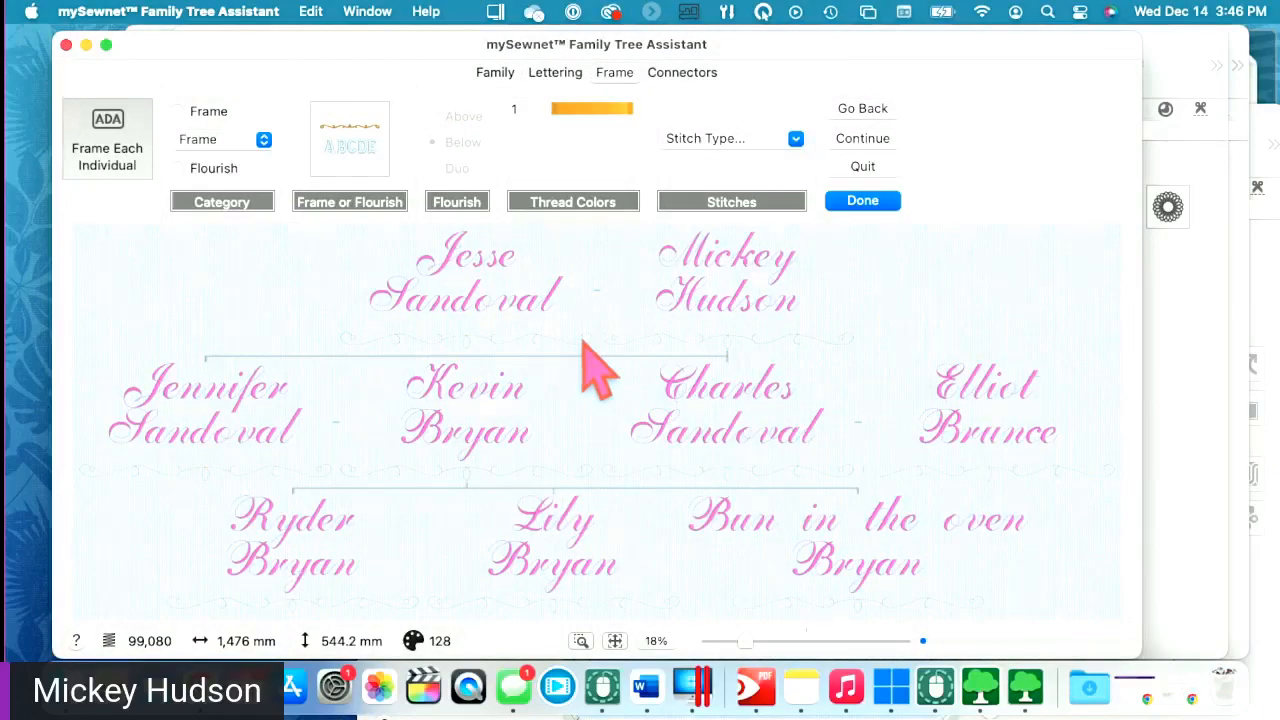
# - Review lettering and name arrangement, then place the chart as embroidery Untitled 4
pyautogui.click(552, 78)
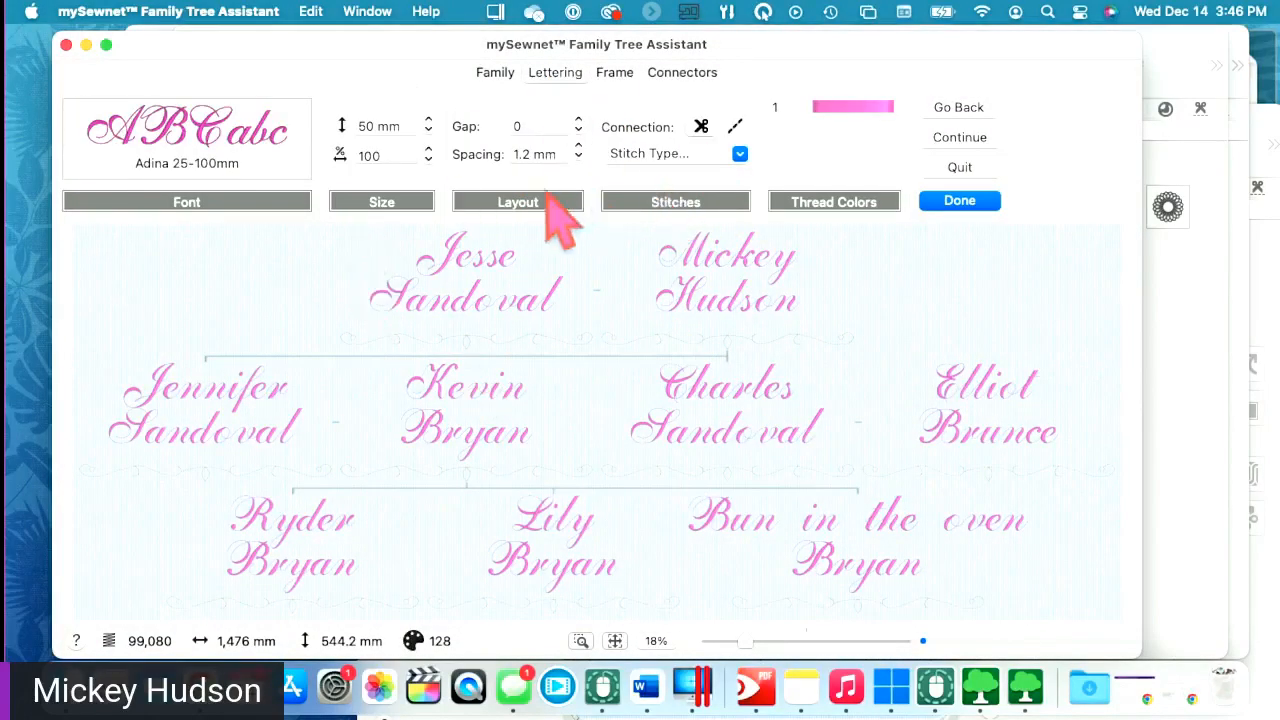
pyautogui.click(506, 77)
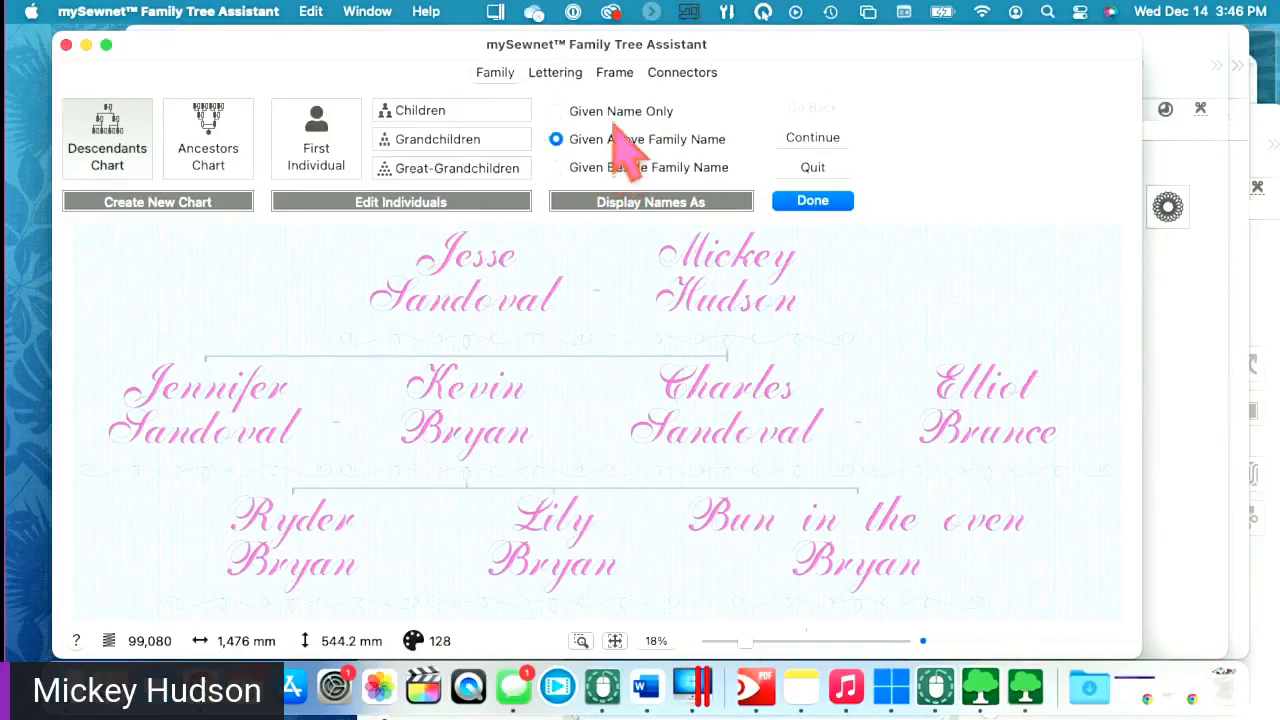
pyautogui.click(608, 167)
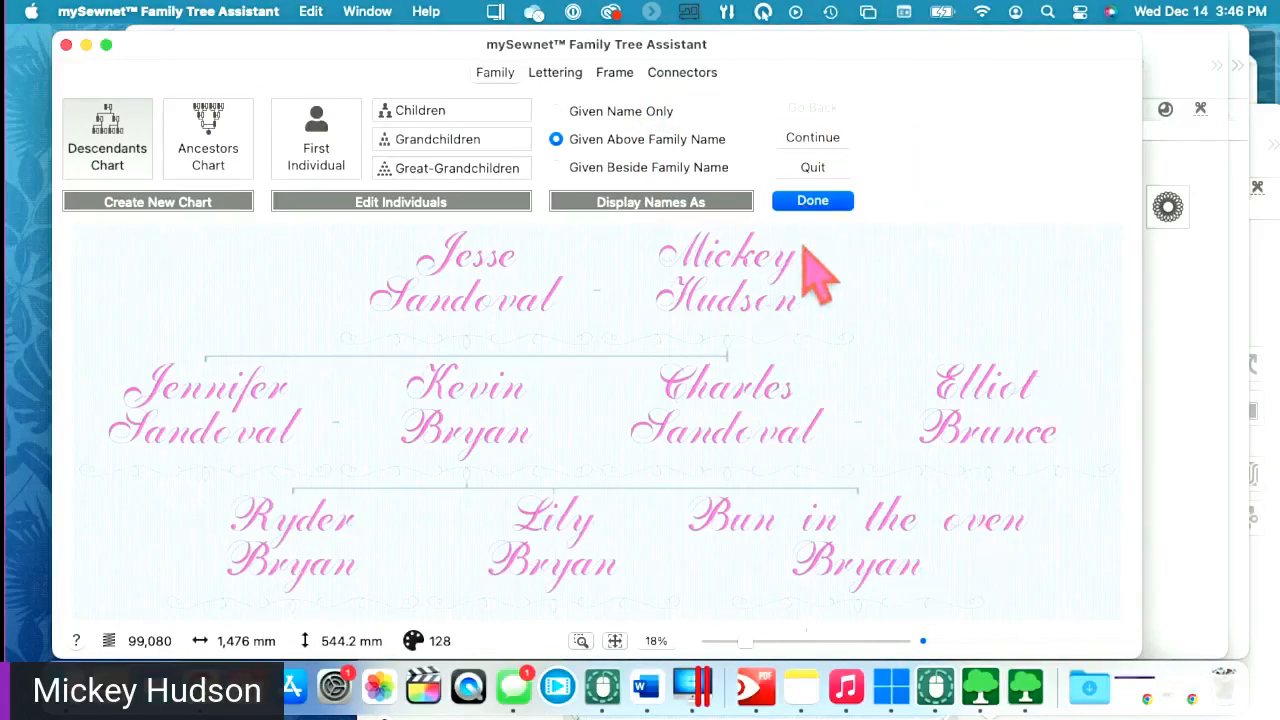
pyautogui.click(812, 200)
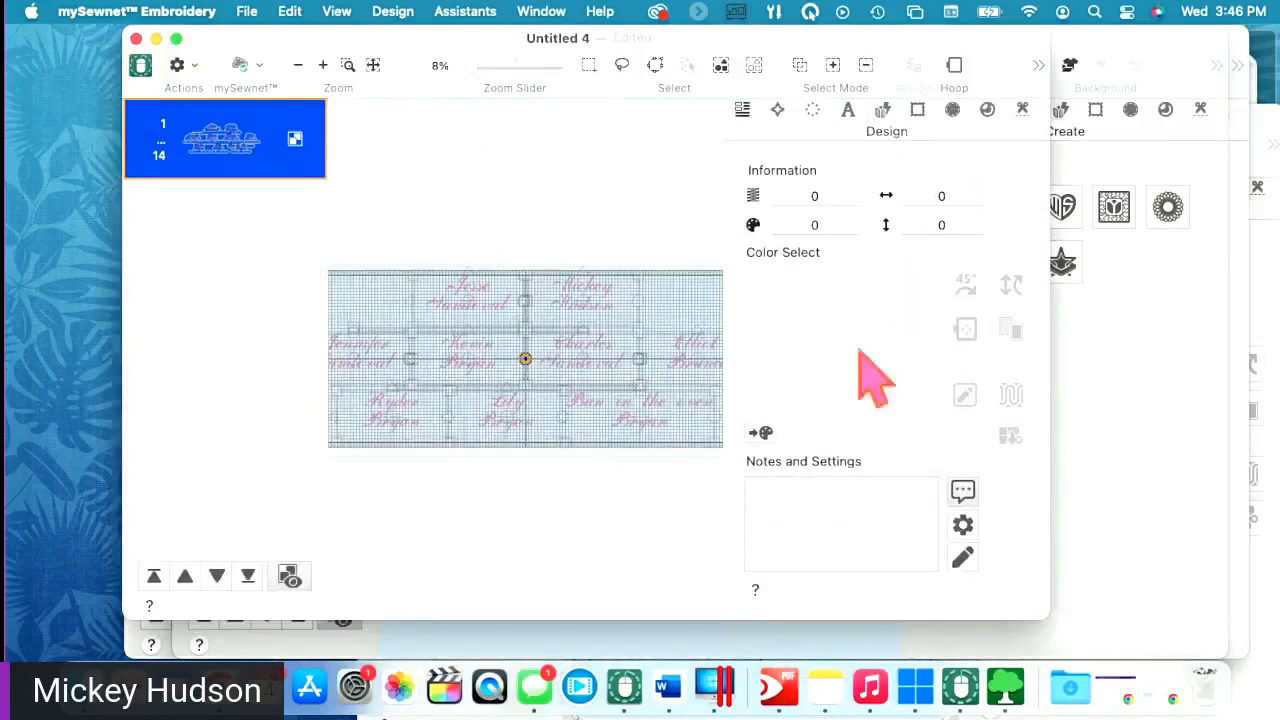
# - Hide the grid, select the family tree chart and open the Split Project Assistant
pyautogui.click(340, 12)
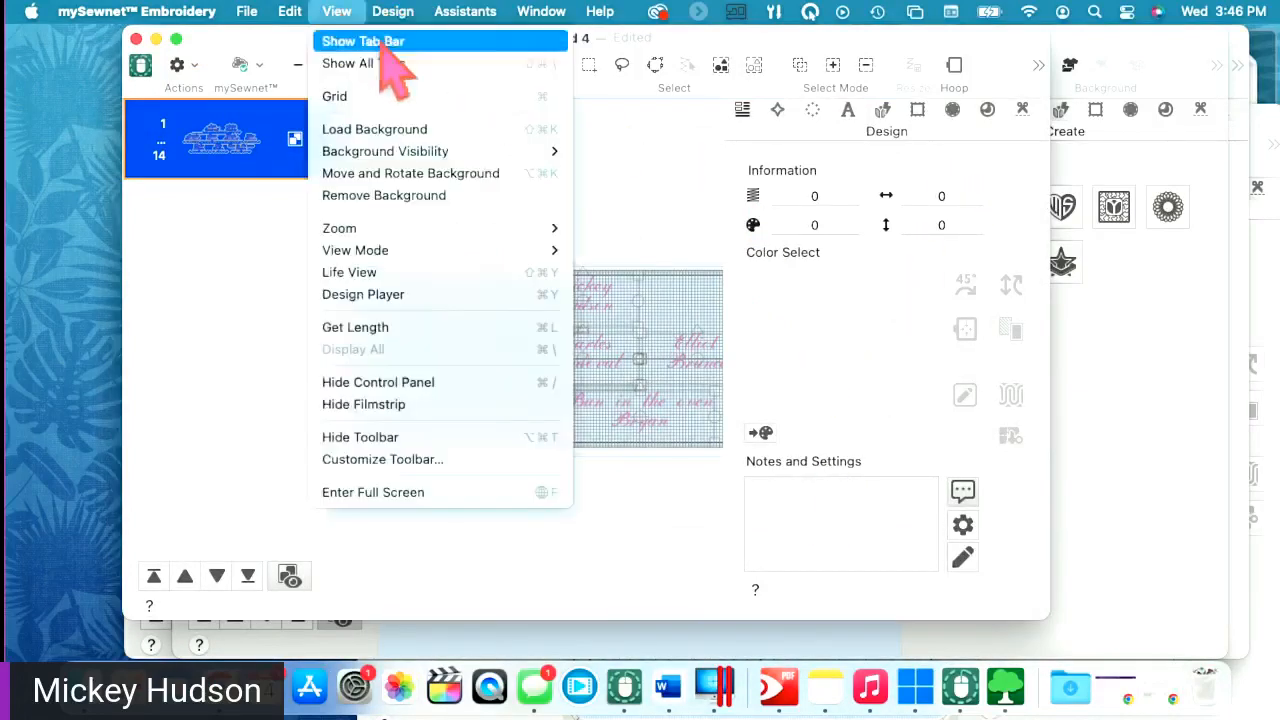
pyautogui.click(366, 96)
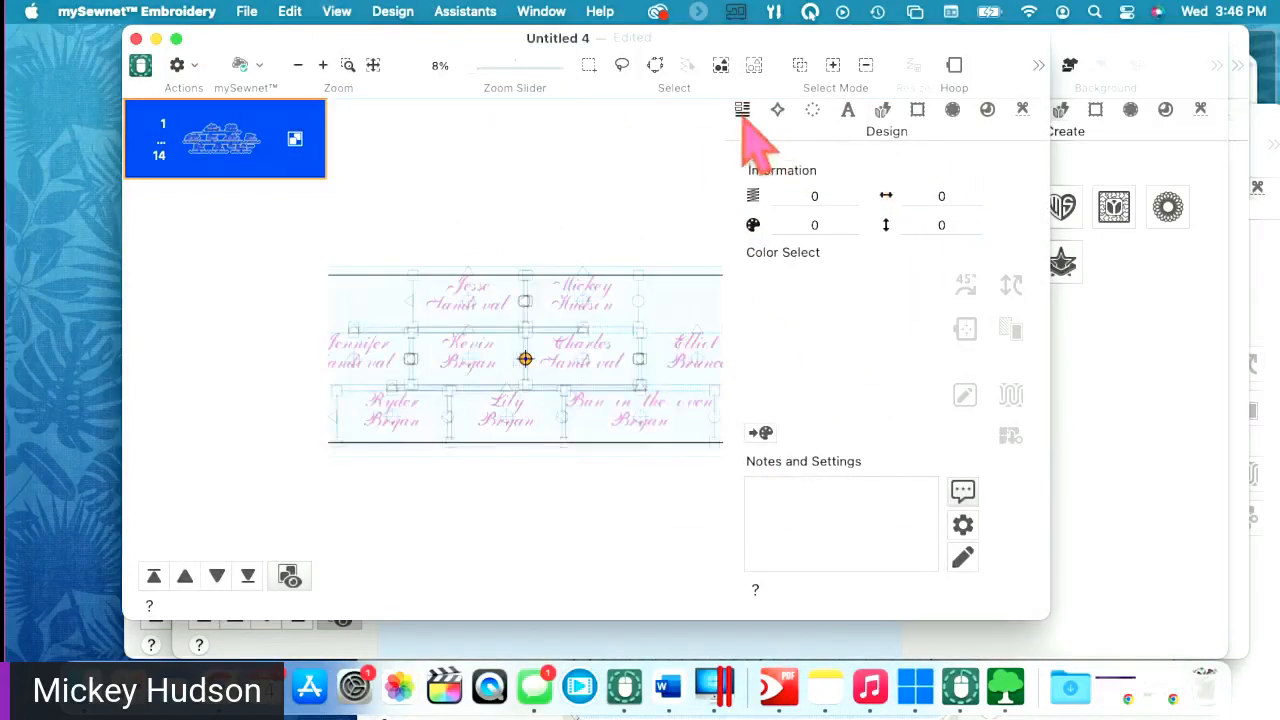
pyautogui.click(677, 386)
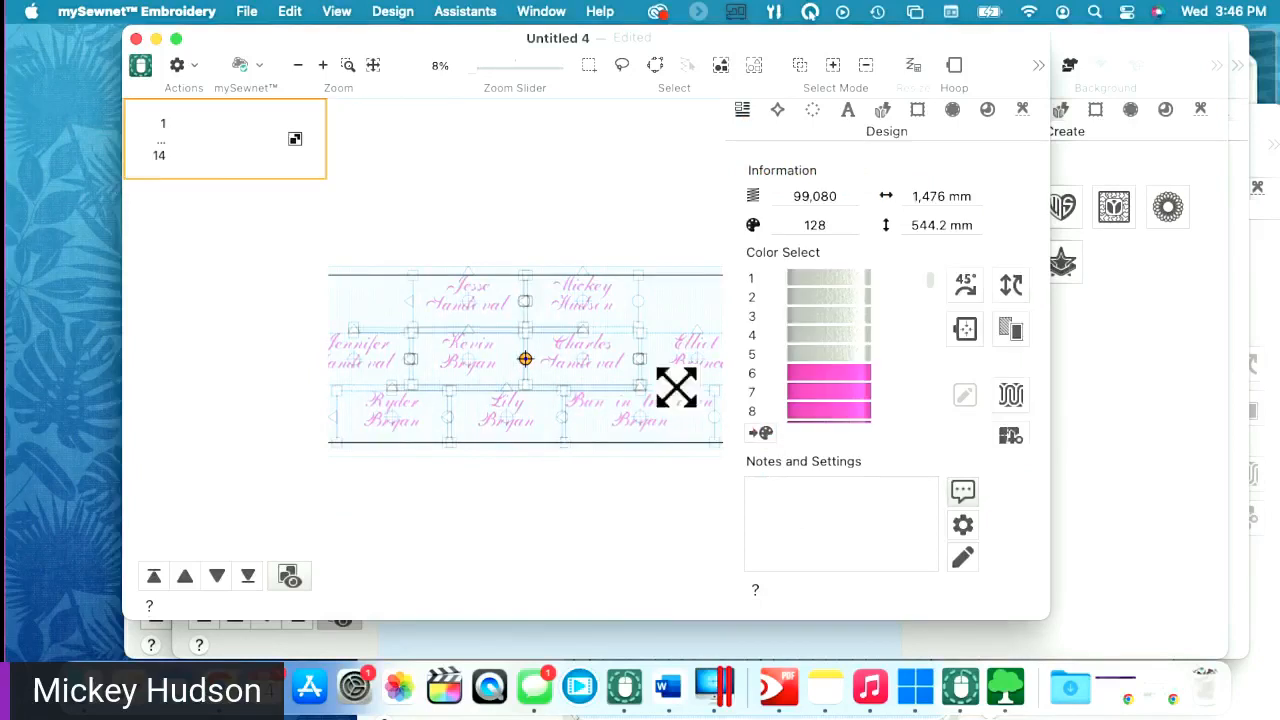
pyautogui.click(1016, 437)
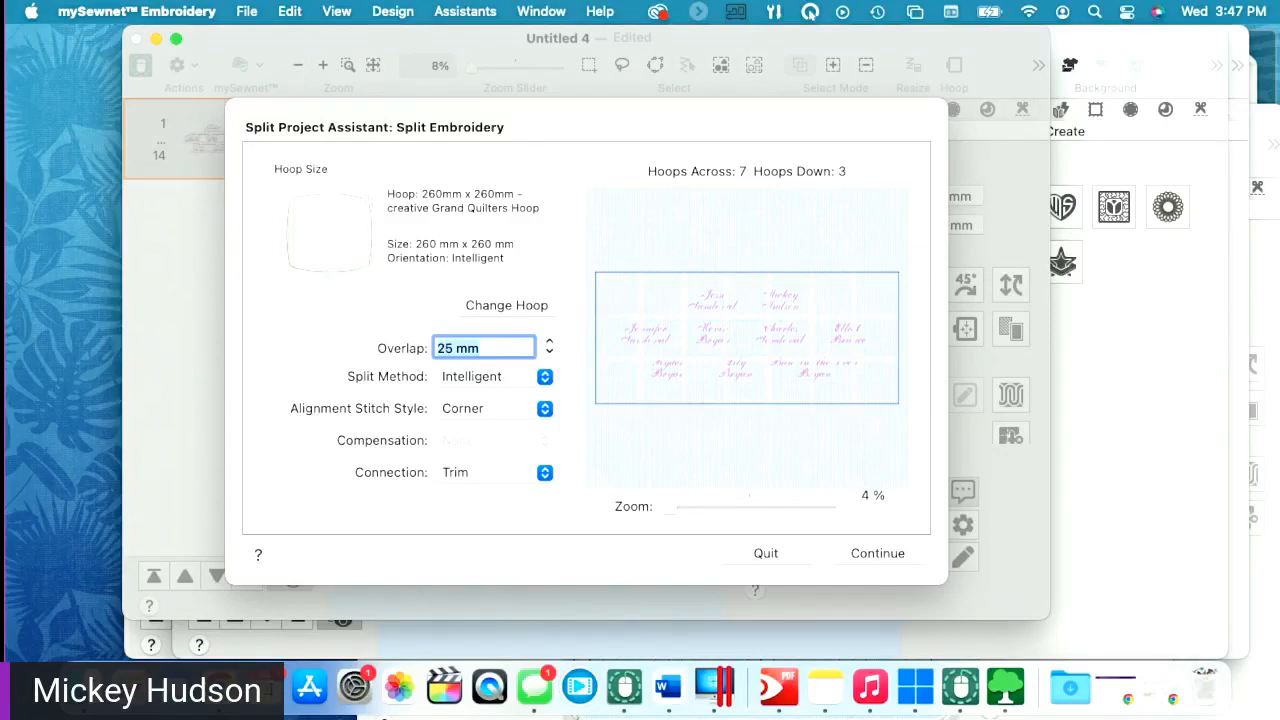
# - Close the accidental Notes window and quit the Split Project Assistant without splitting
pyautogui.click(1264, 698)
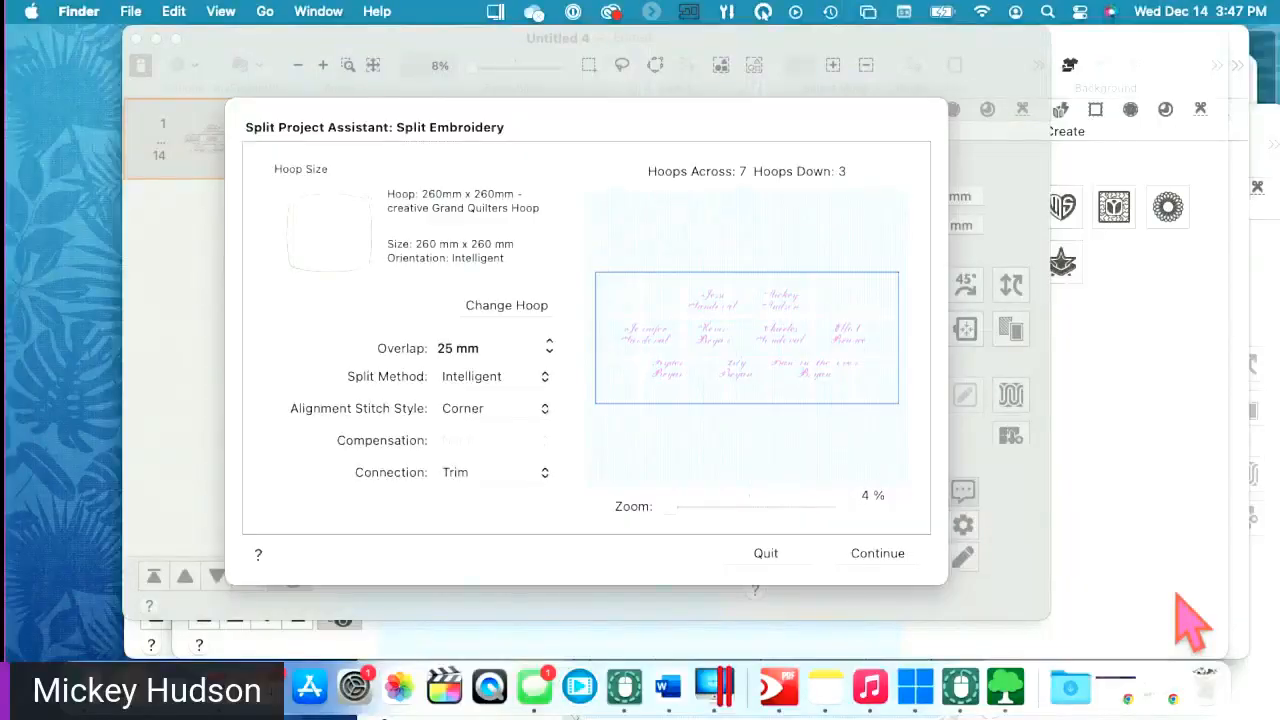
pyautogui.click(1277, 717)
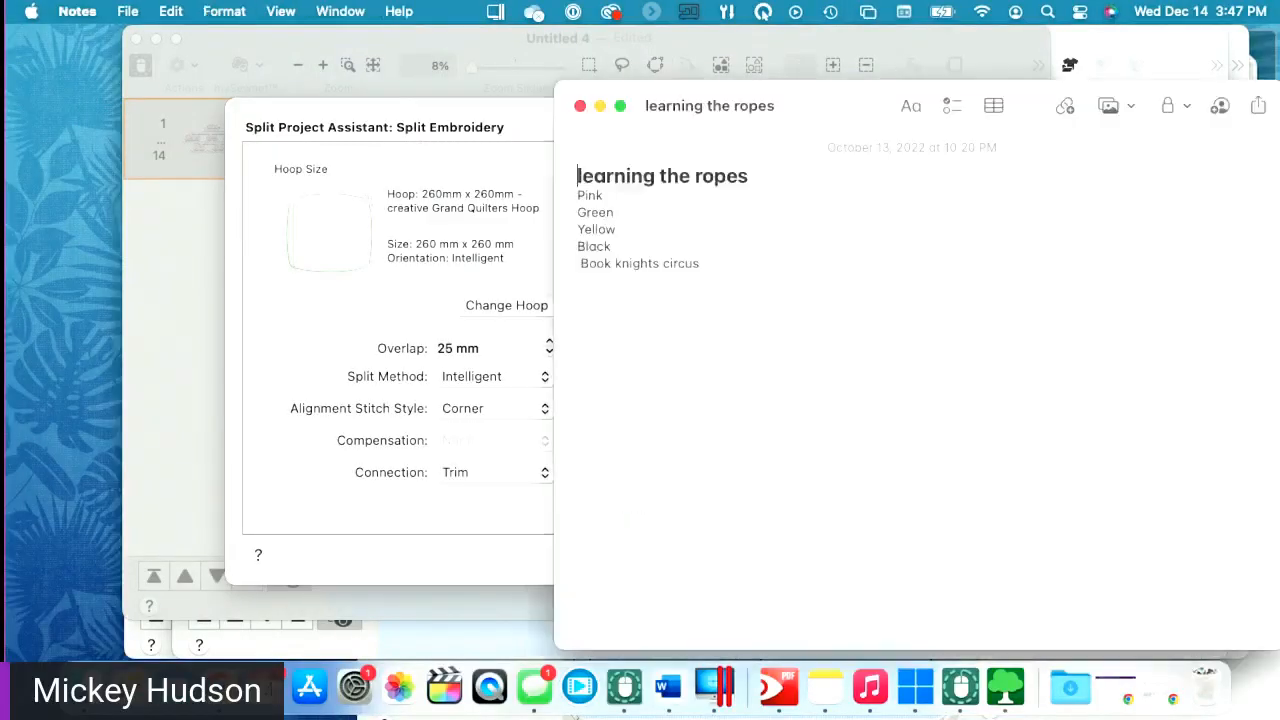
pyautogui.click(580, 105)
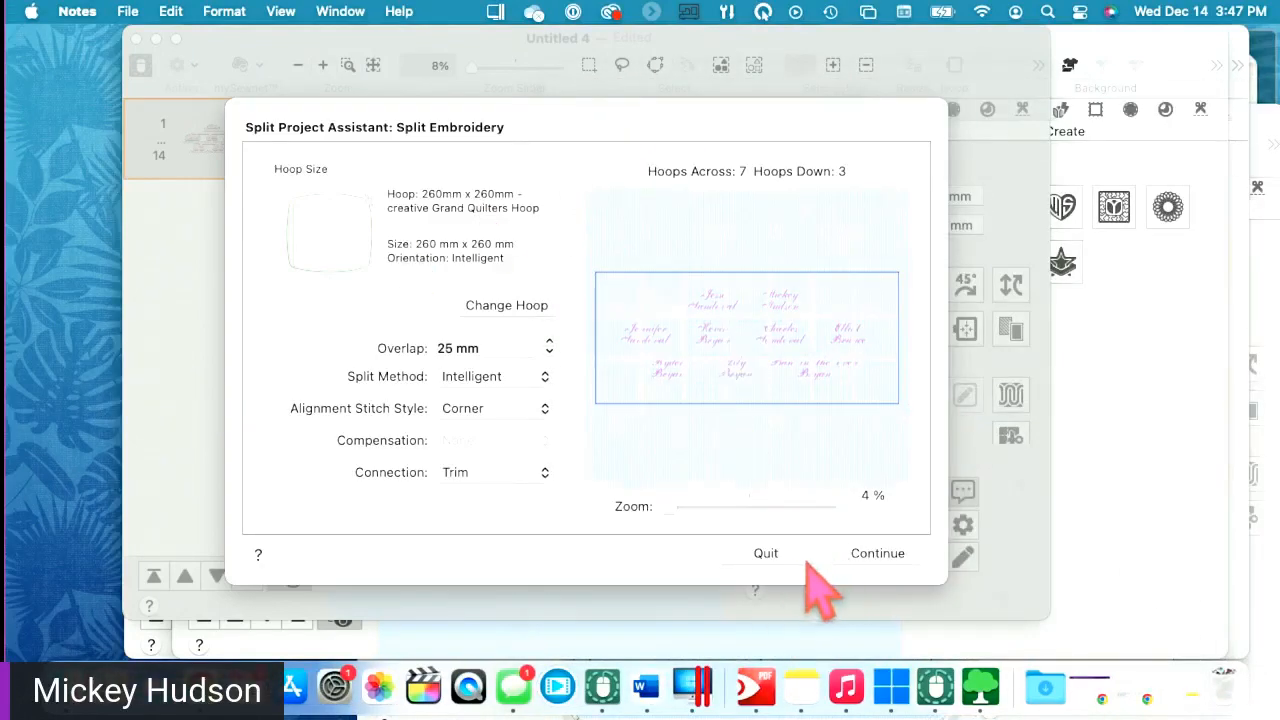
pyautogui.click(772, 556)
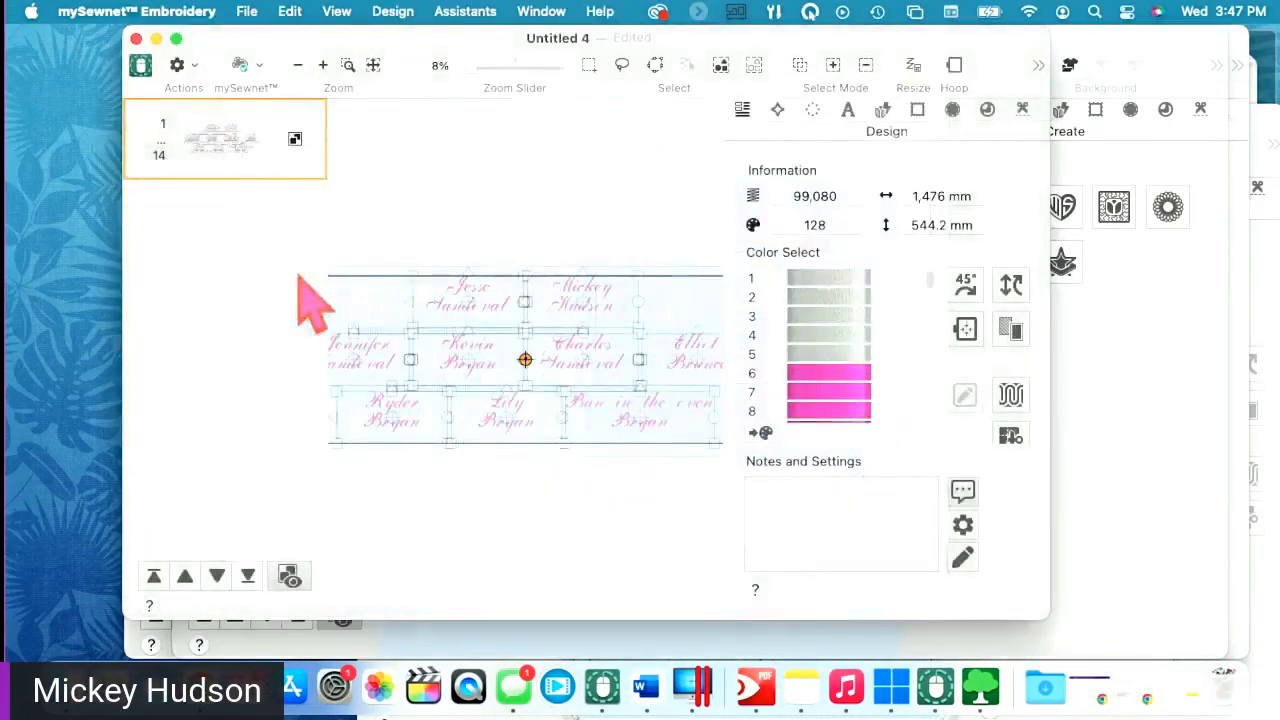
# - Minimize the Untitled 4, 3 and 2 design windows and close the empty one
pyautogui.click(157, 40)
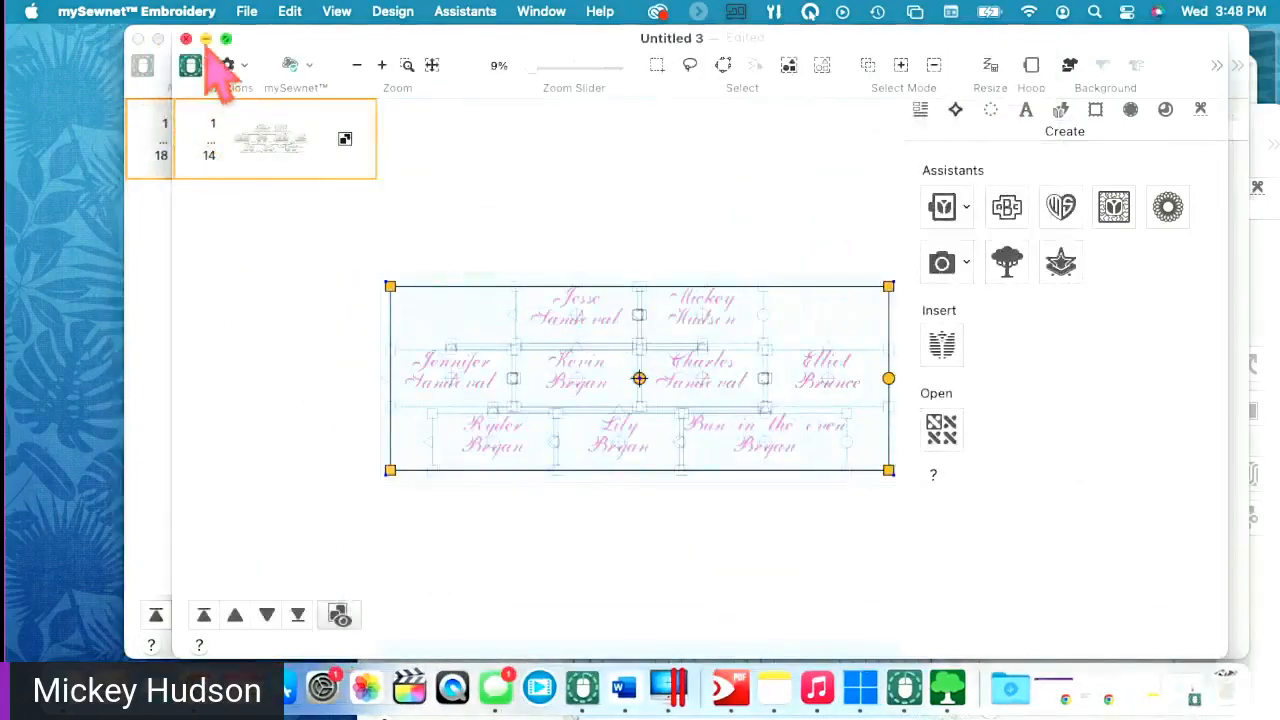
pyautogui.click(205, 40)
pyautogui.click(157, 38)
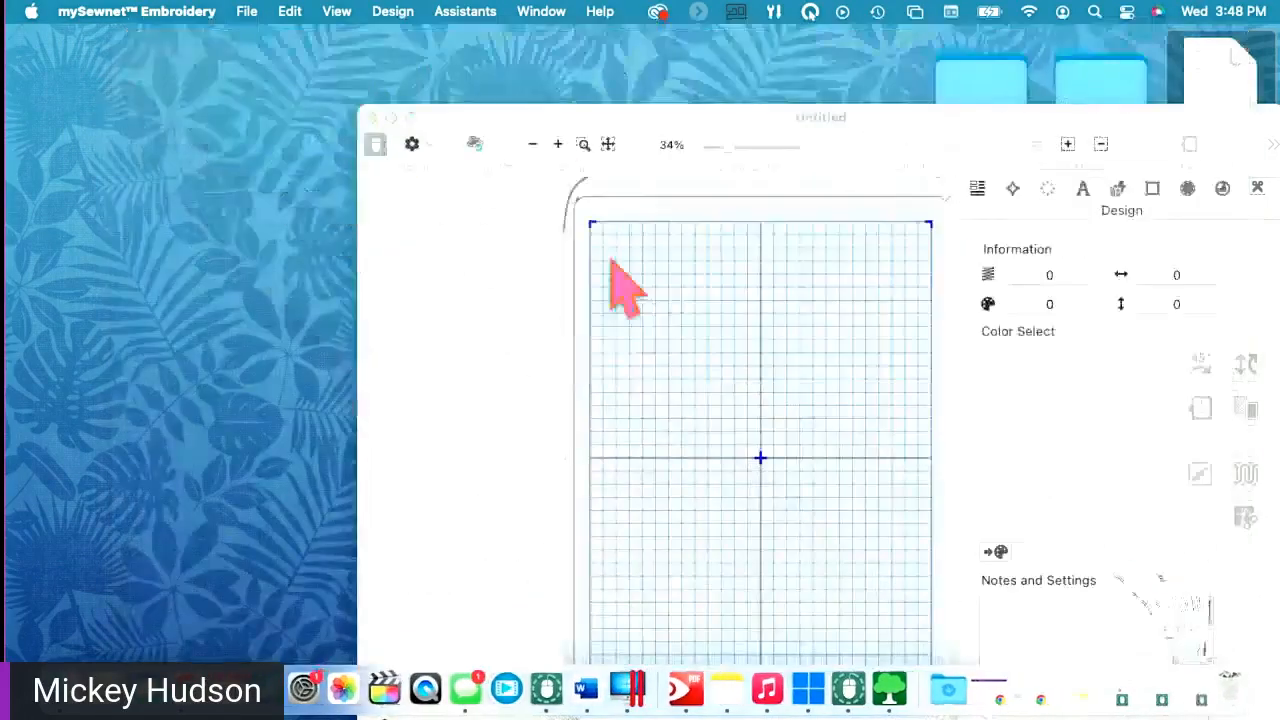
pyautogui.click(374, 119)
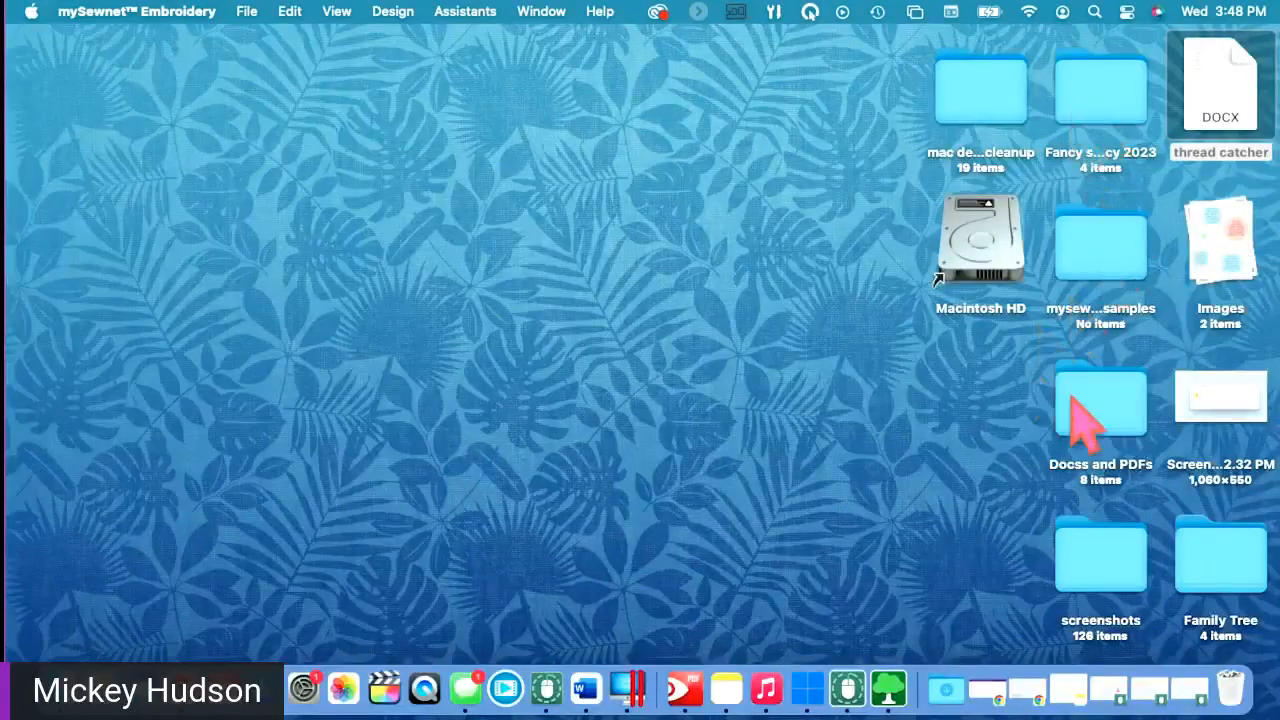
# - Open the Family Tree folder with large thumbnails in a full-size window, then open split 2_01.vp4
pyautogui.doubleClick(1218, 562)
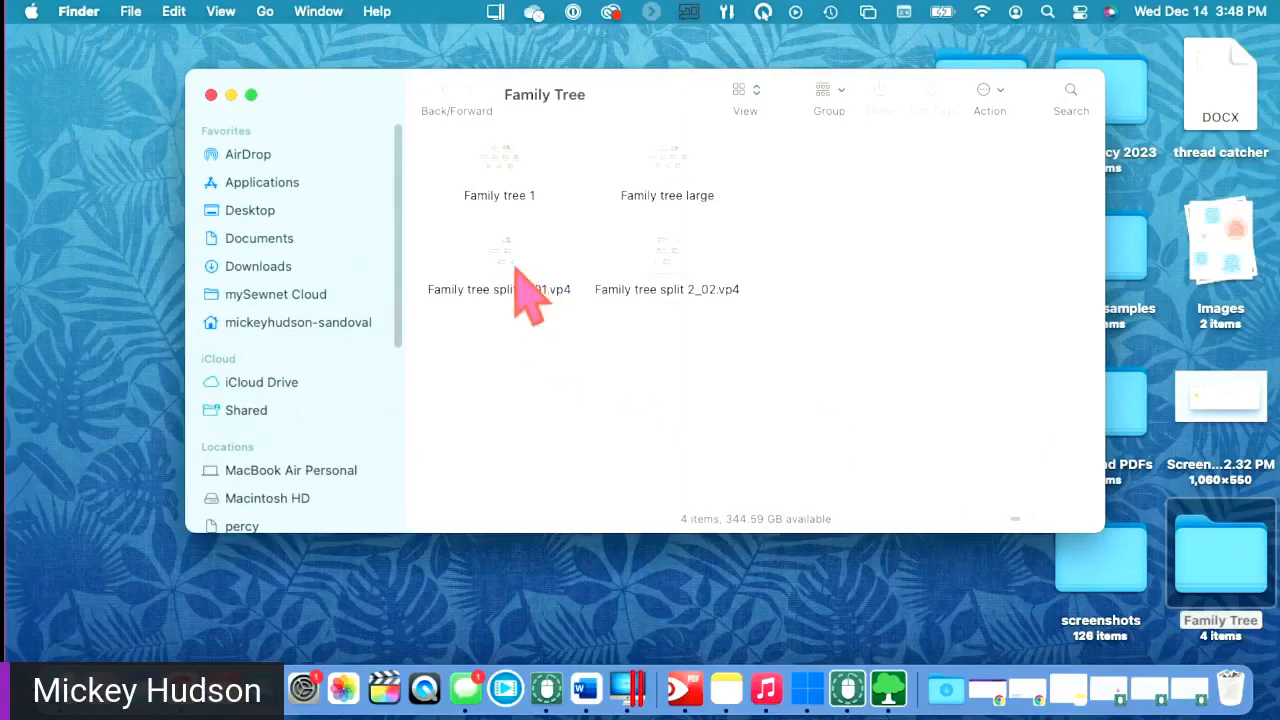
pyautogui.click(1040, 519)
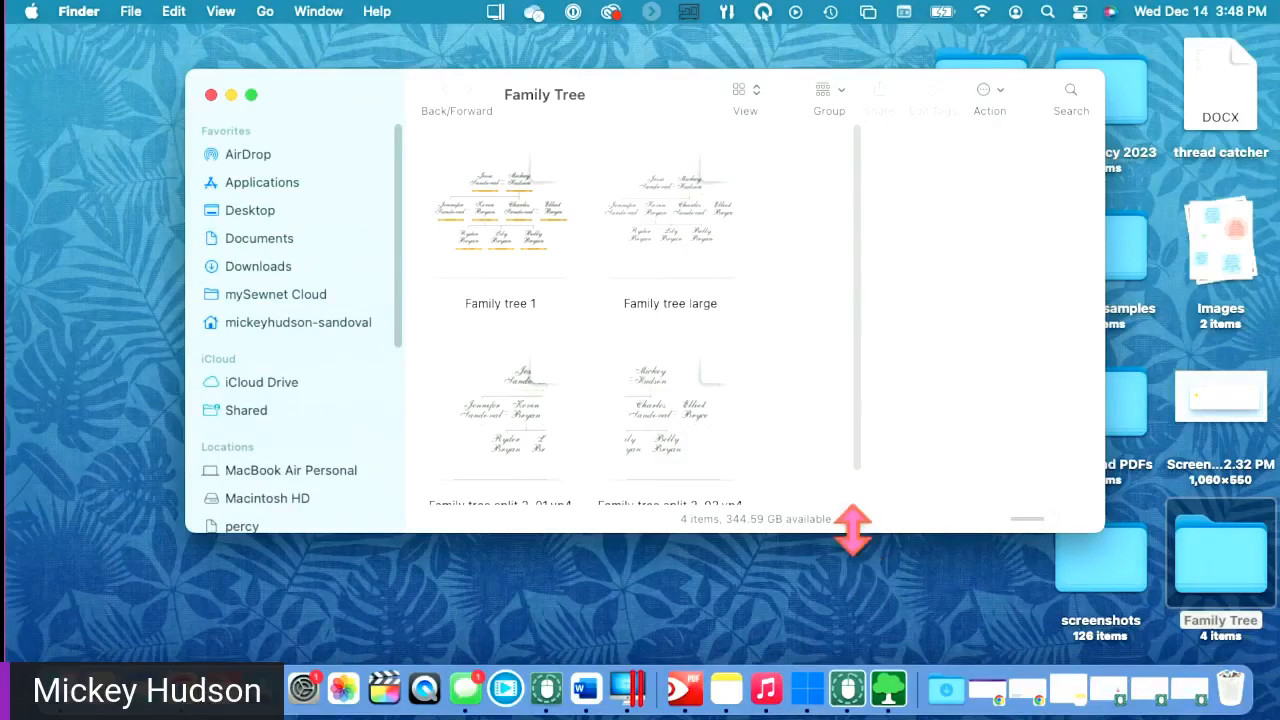
pyautogui.moveTo(852, 530); pyautogui.dragTo(672, 490)
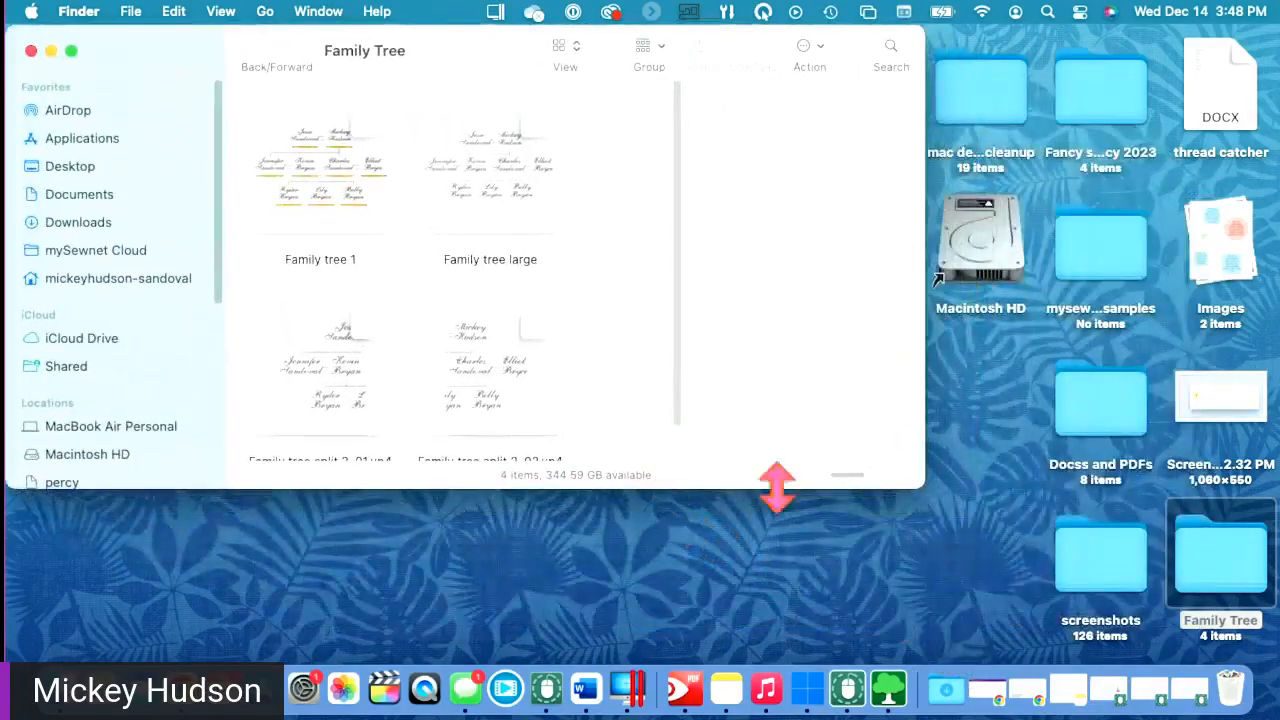
pyautogui.moveTo(912, 480); pyautogui.dragTo(1268, 656)
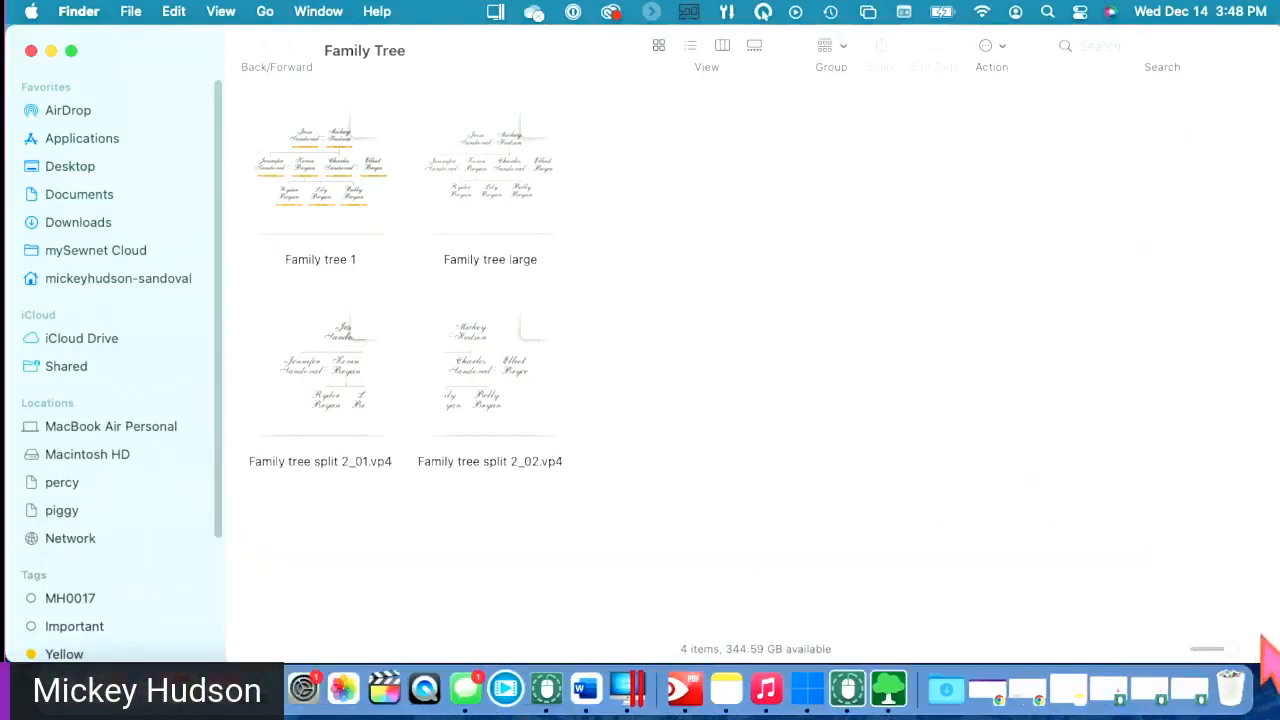
pyautogui.doubleClick(320, 400)
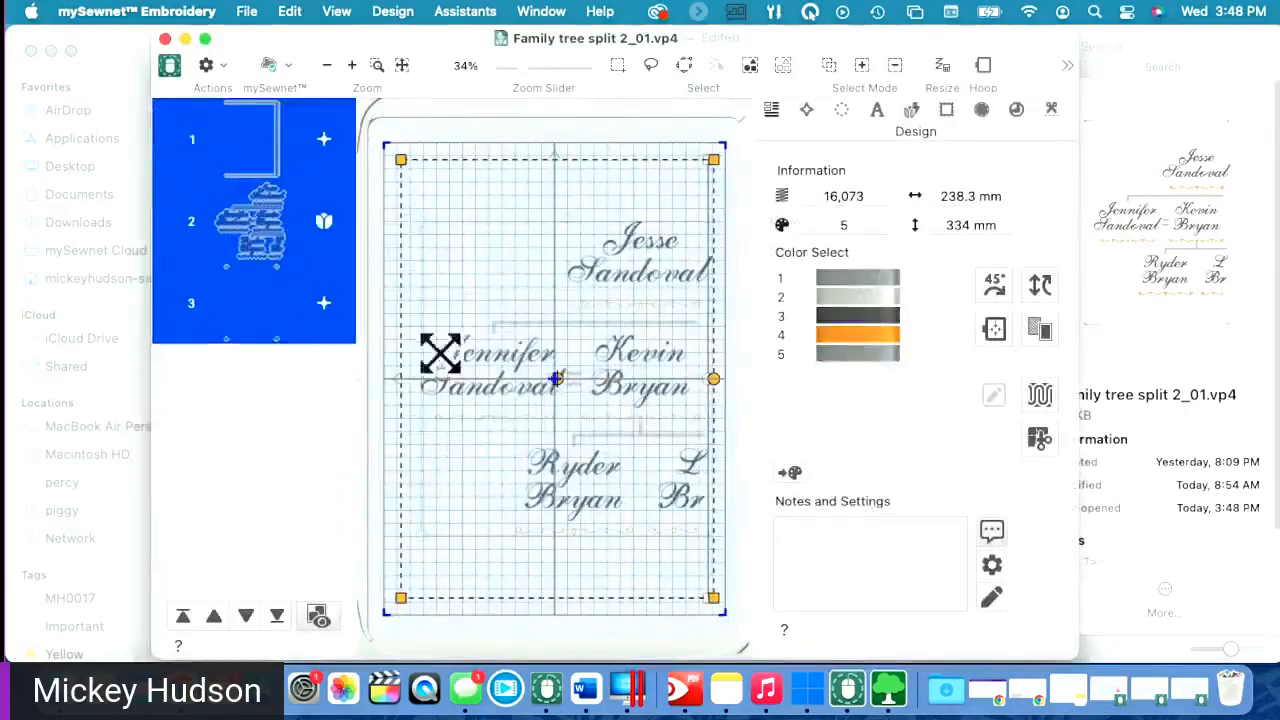
# - Insert Family tree split 2_02.vp4 from Desktop > Family Tree and drag it right
pyautogui.click(224, 68)
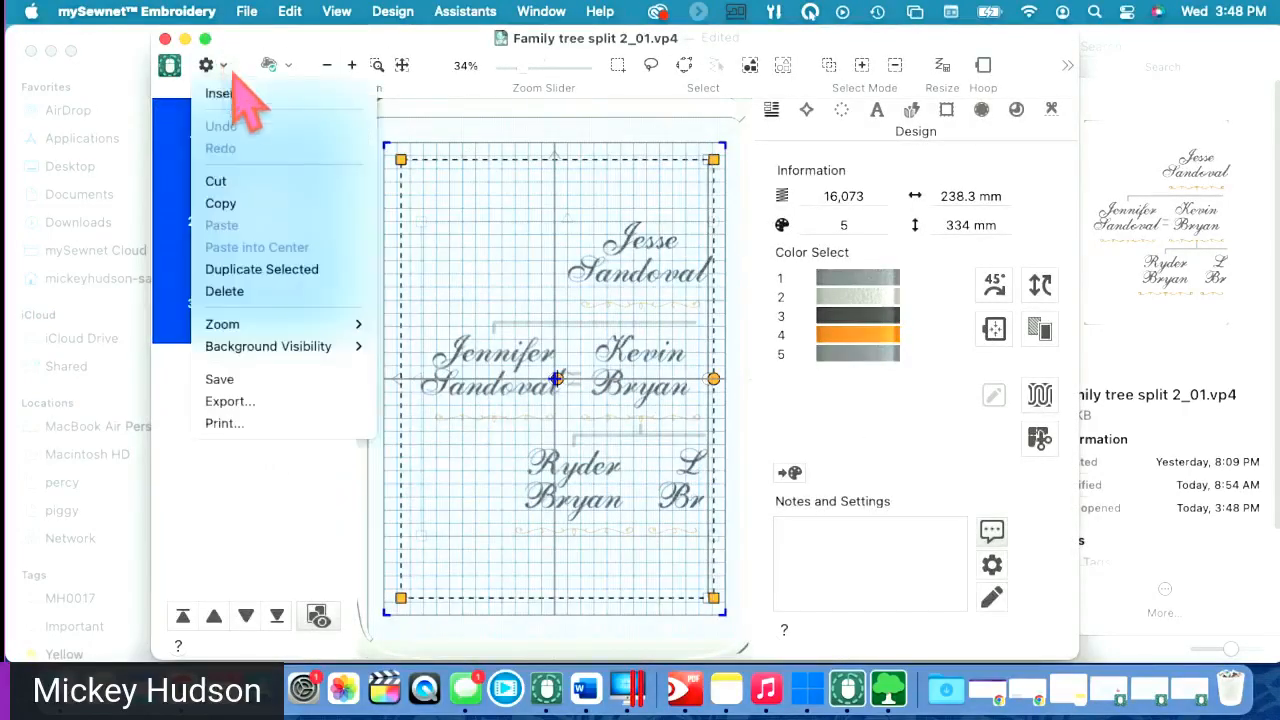
pyautogui.click(240, 94)
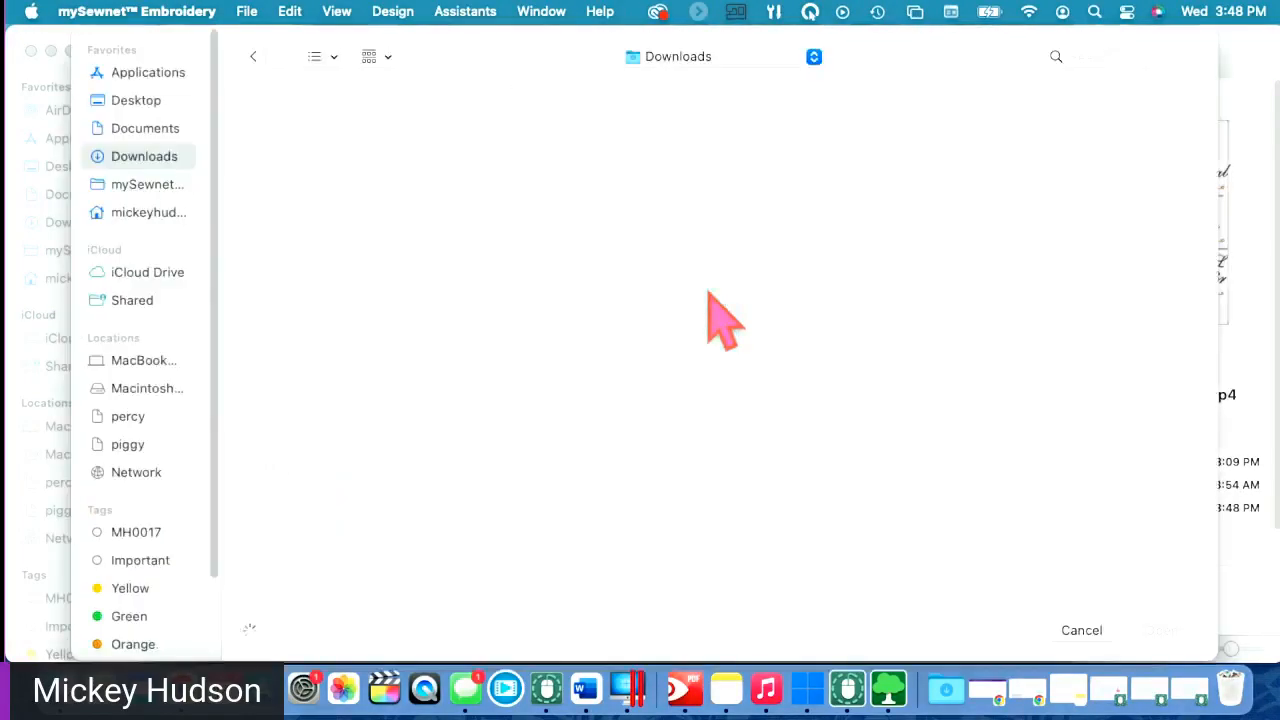
pyautogui.click(125, 101)
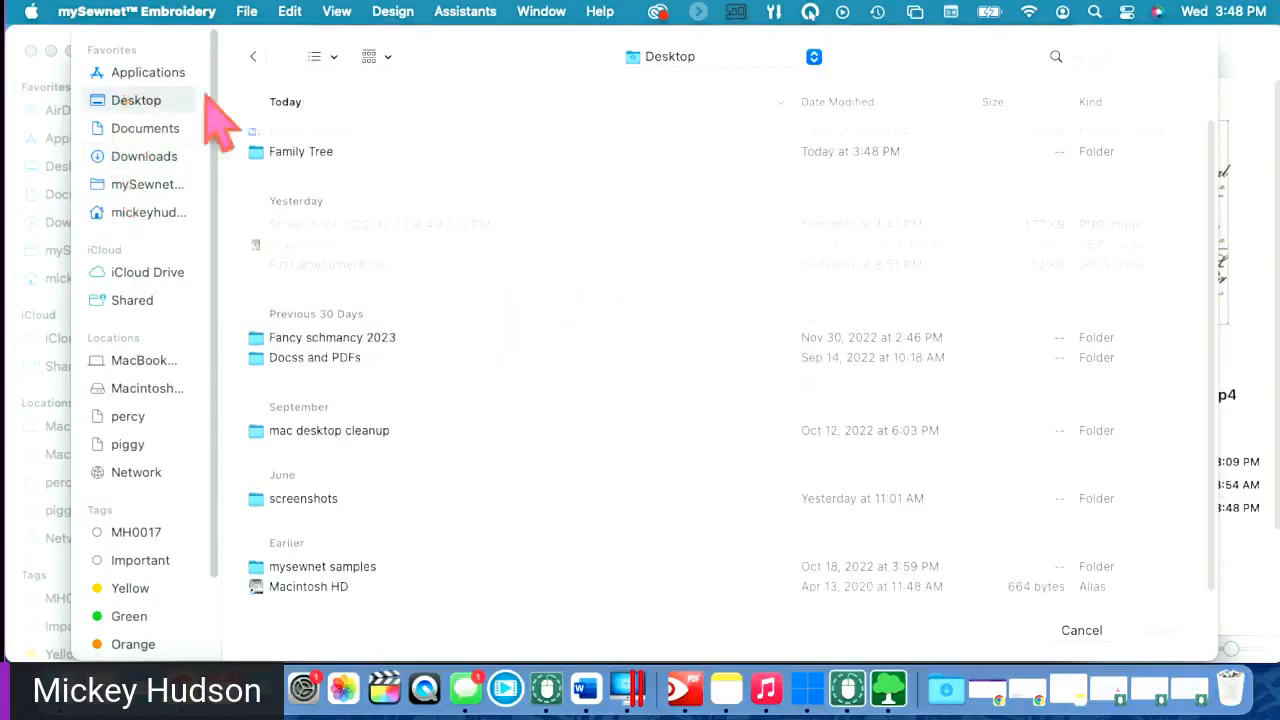
pyautogui.doubleClick(352, 153)
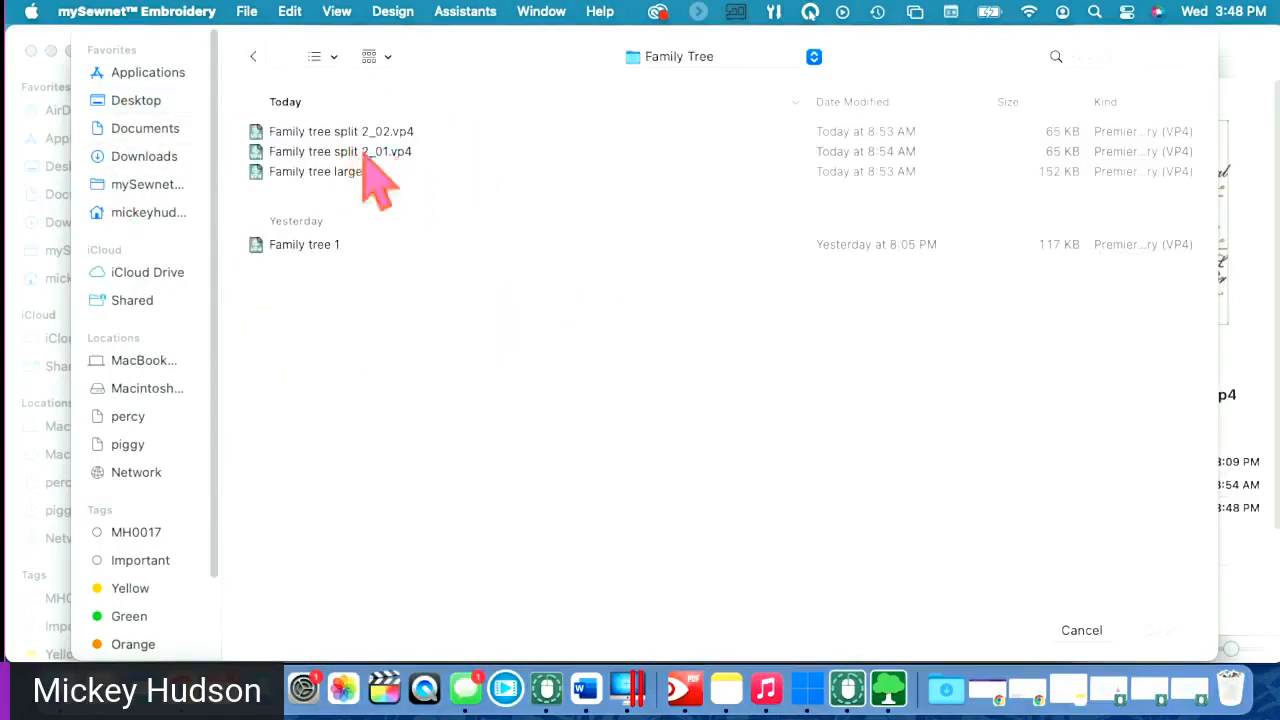
pyautogui.click(390, 133)
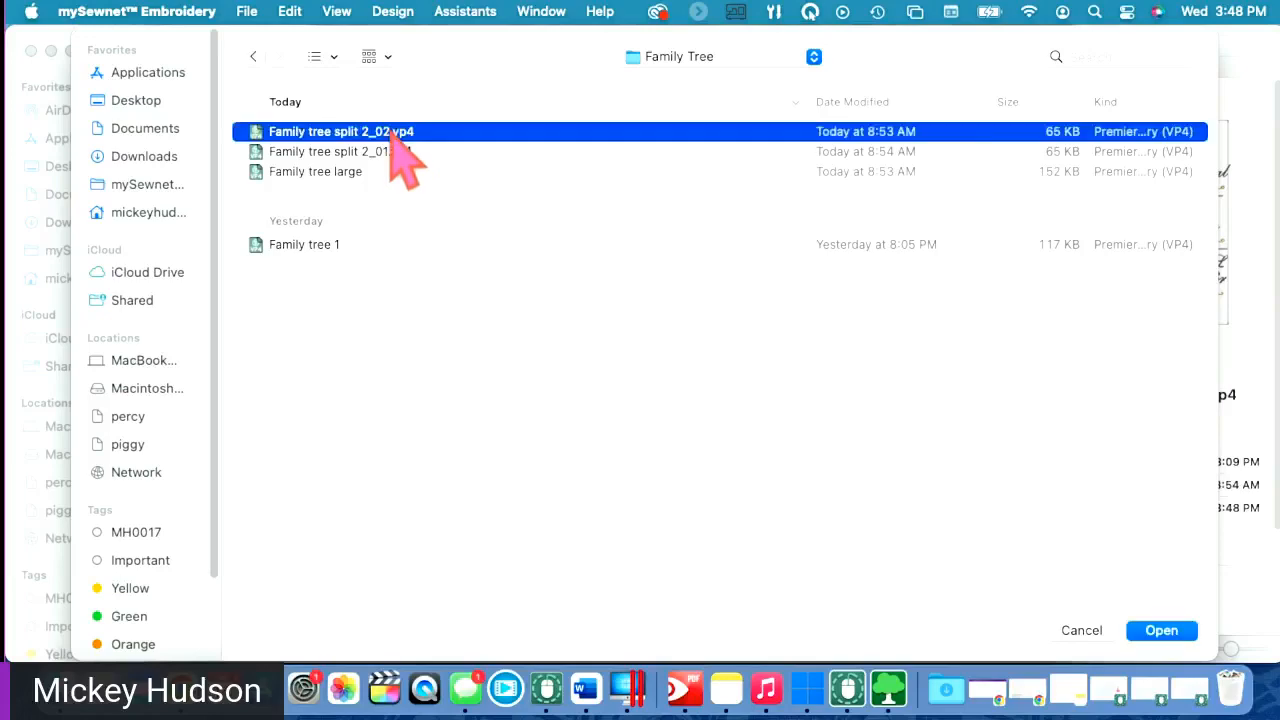
pyautogui.click(1160, 631)
pyautogui.moveTo(594, 400); pyautogui.dragTo(792, 402)
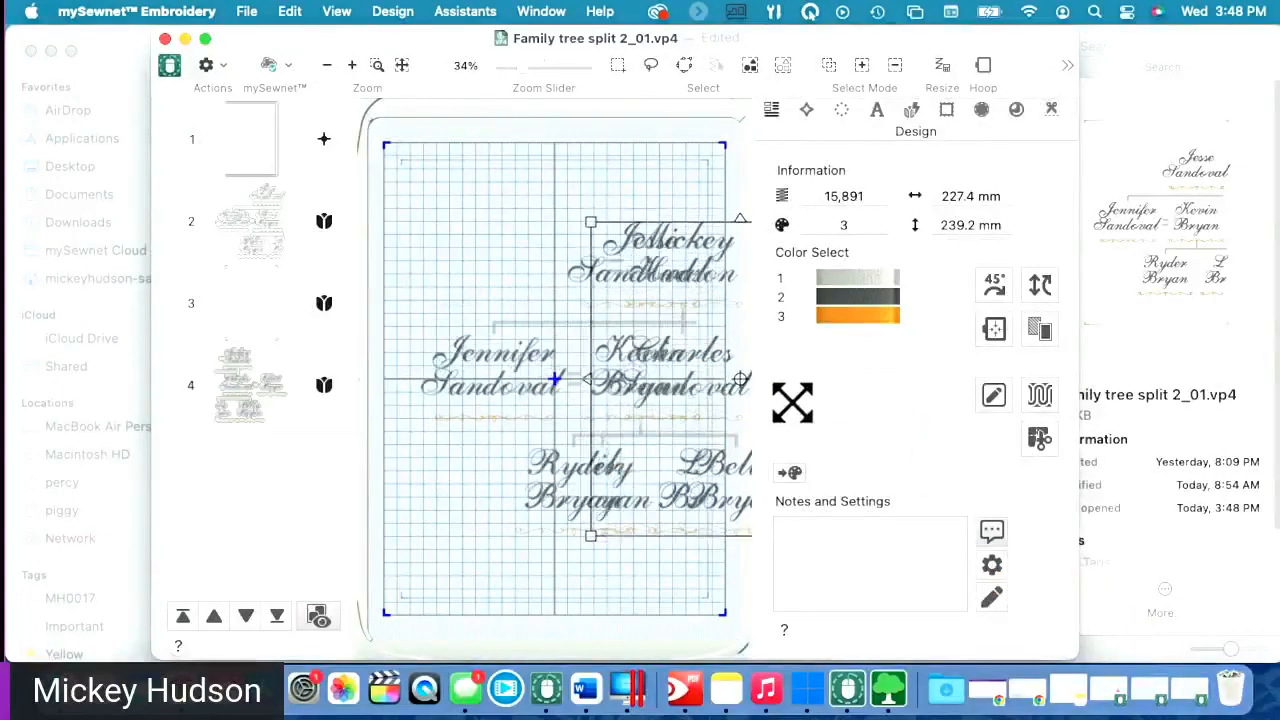
# - Move the basting frame and the first tree half left so the halves sit side by side
pyautogui.click(492, 413)
pyautogui.moveTo(488, 402); pyautogui.dragTo(298, 410)
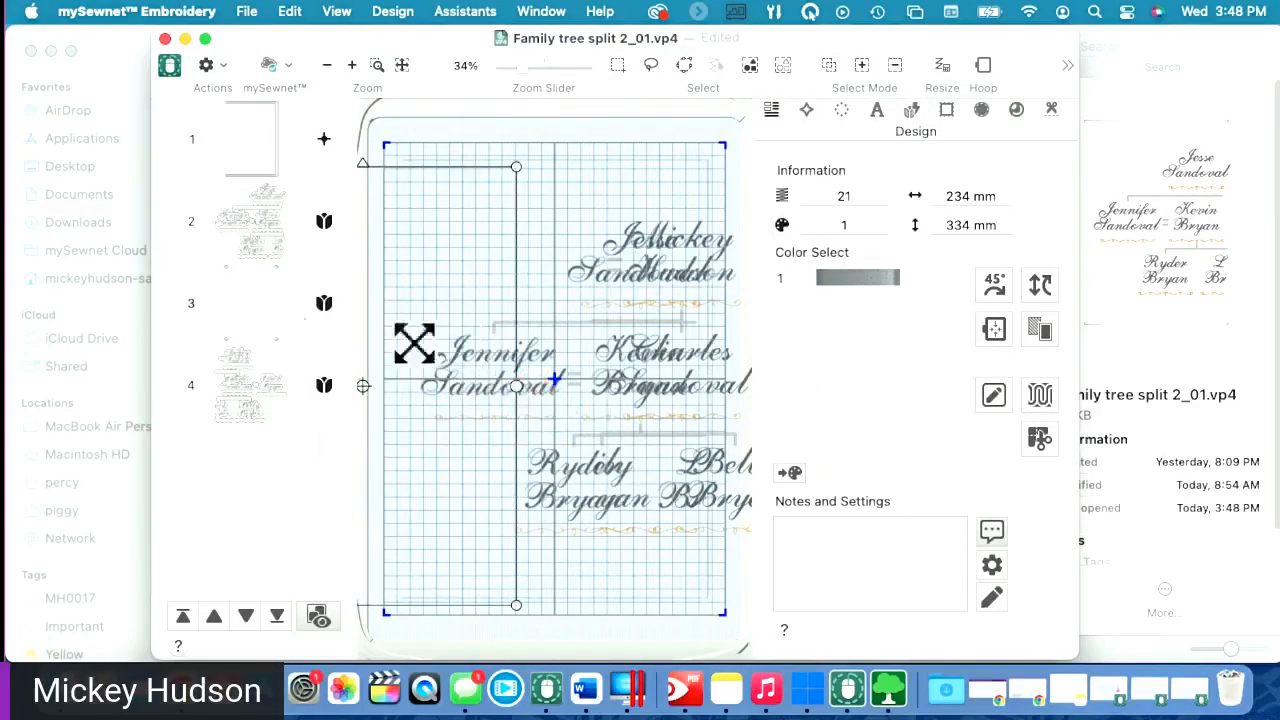
pyautogui.click(265, 230)
pyautogui.moveTo(510, 305); pyautogui.dragTo(337, 286)
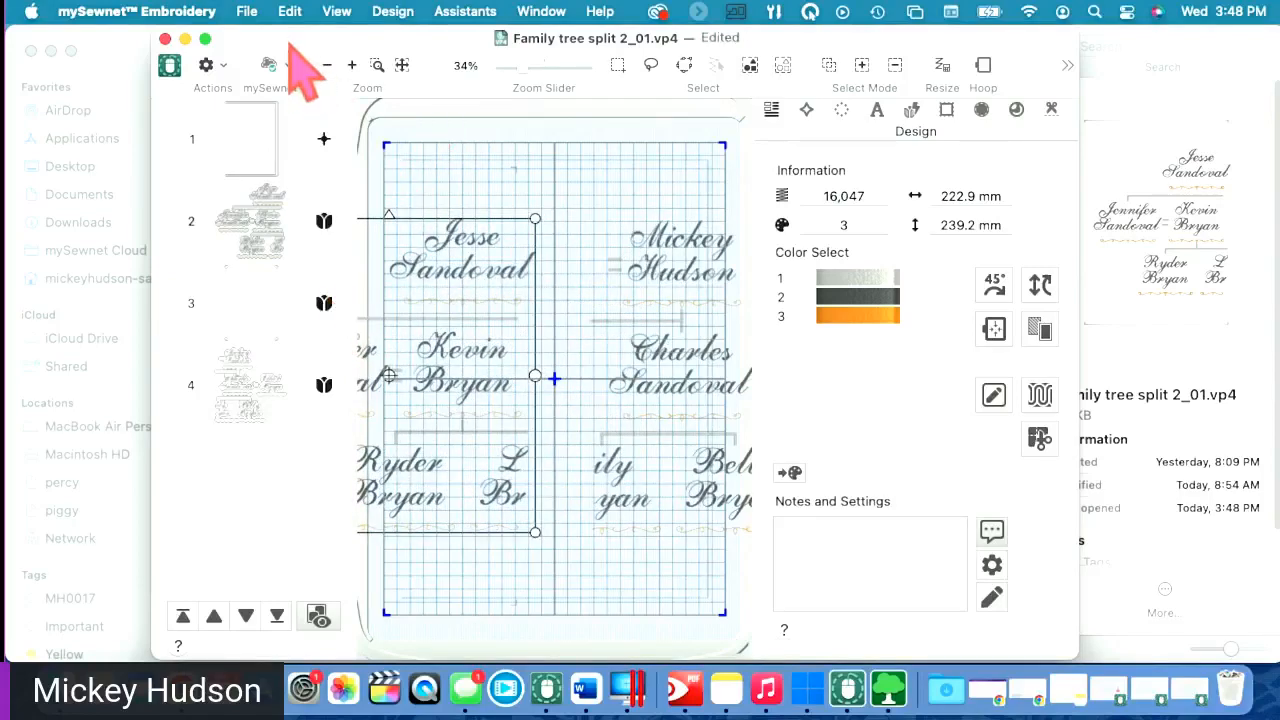
# - Shift the embroidery window left and widen it across the screen
pyautogui.moveTo(295, 50); pyautogui.dragTo(201, 50)
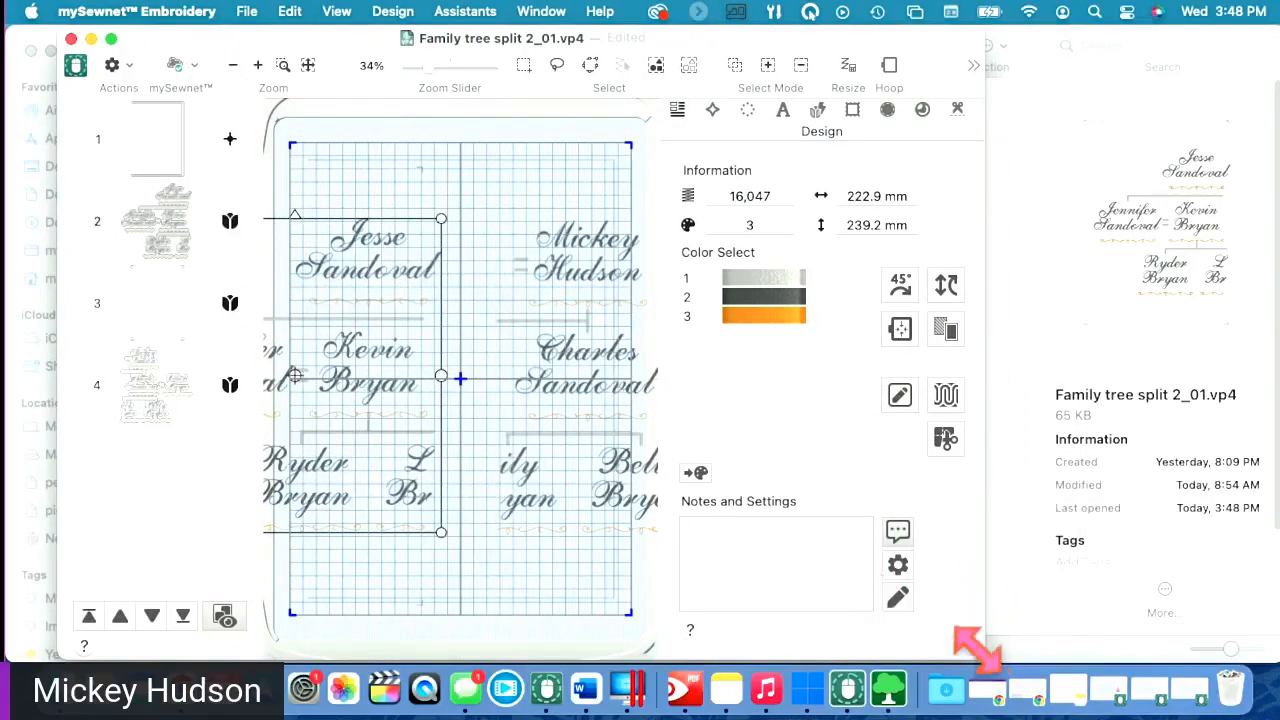
pyautogui.moveTo(986, 658); pyautogui.dragTo(1228, 660)
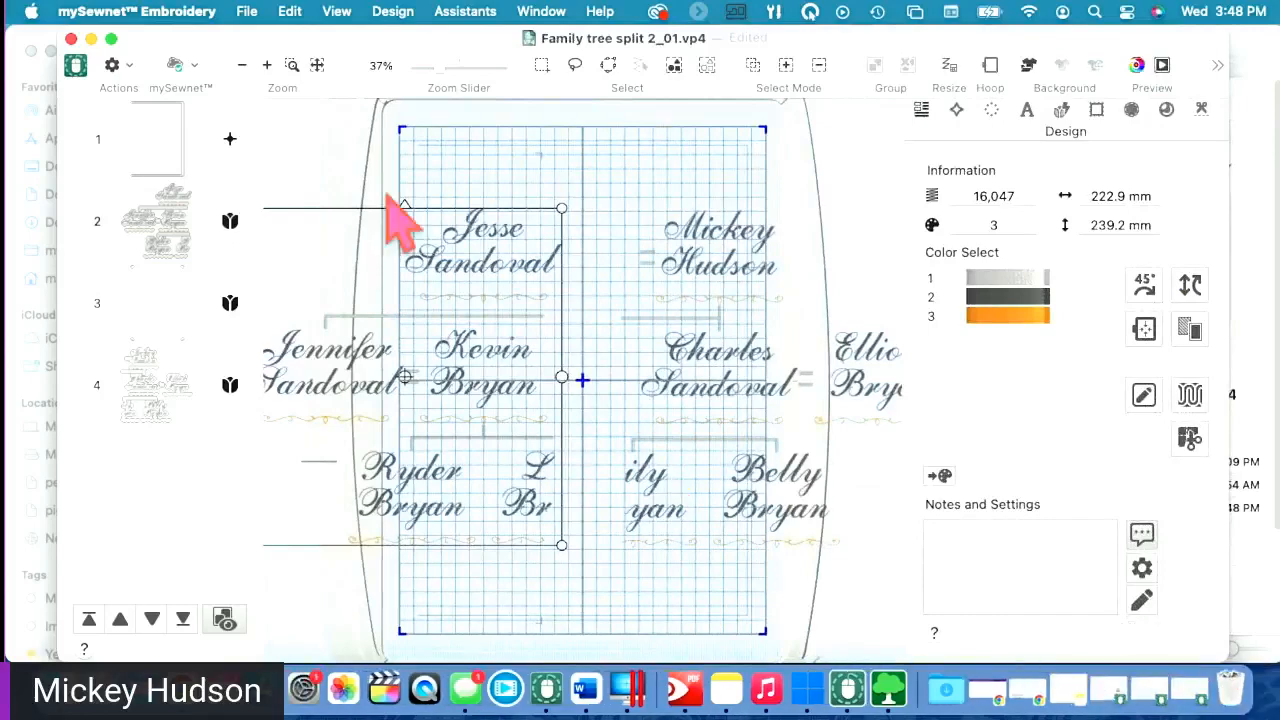
pyautogui.click(336, 11)
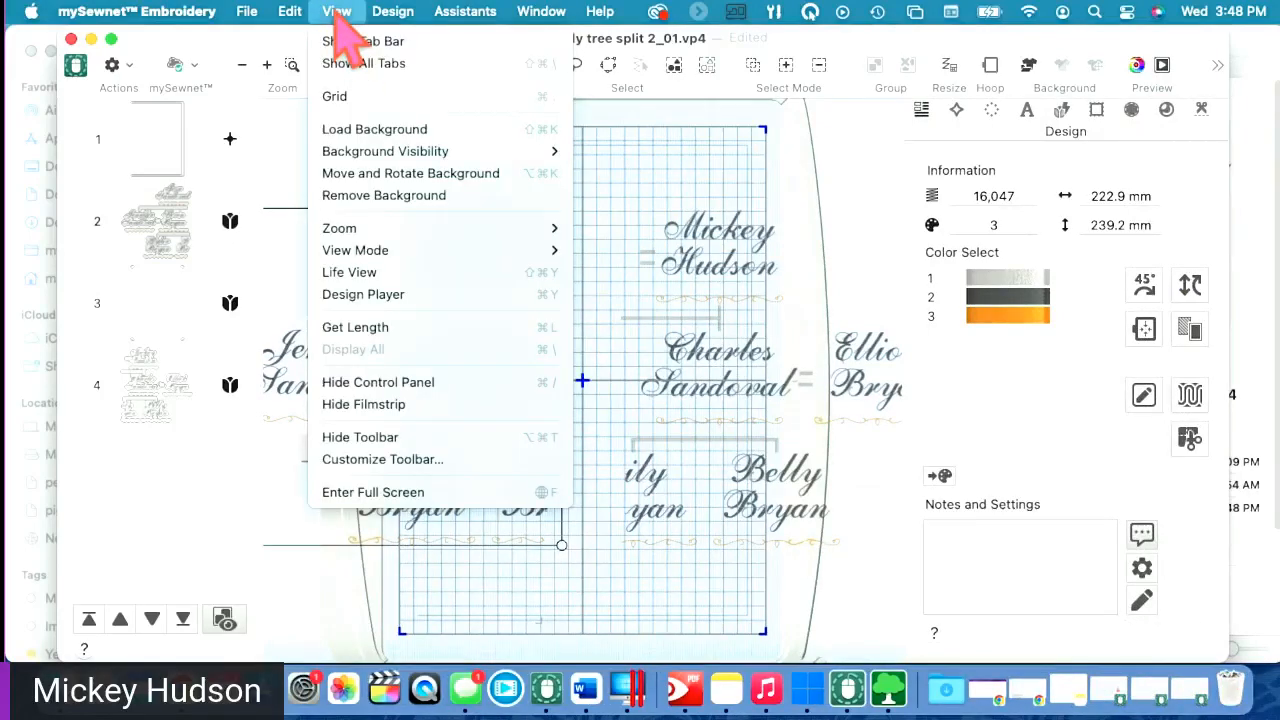
pyautogui.click(345, 96)
pyautogui.click(779, 238)
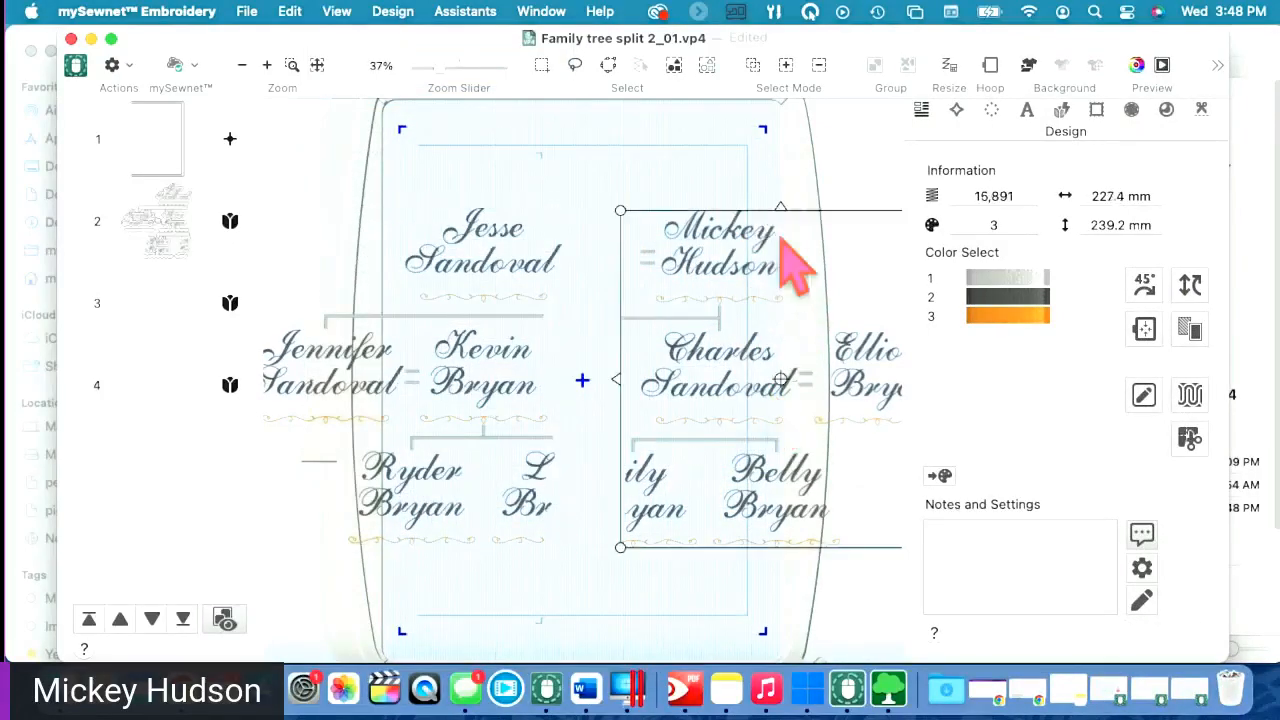
pyautogui.click(712, 162)
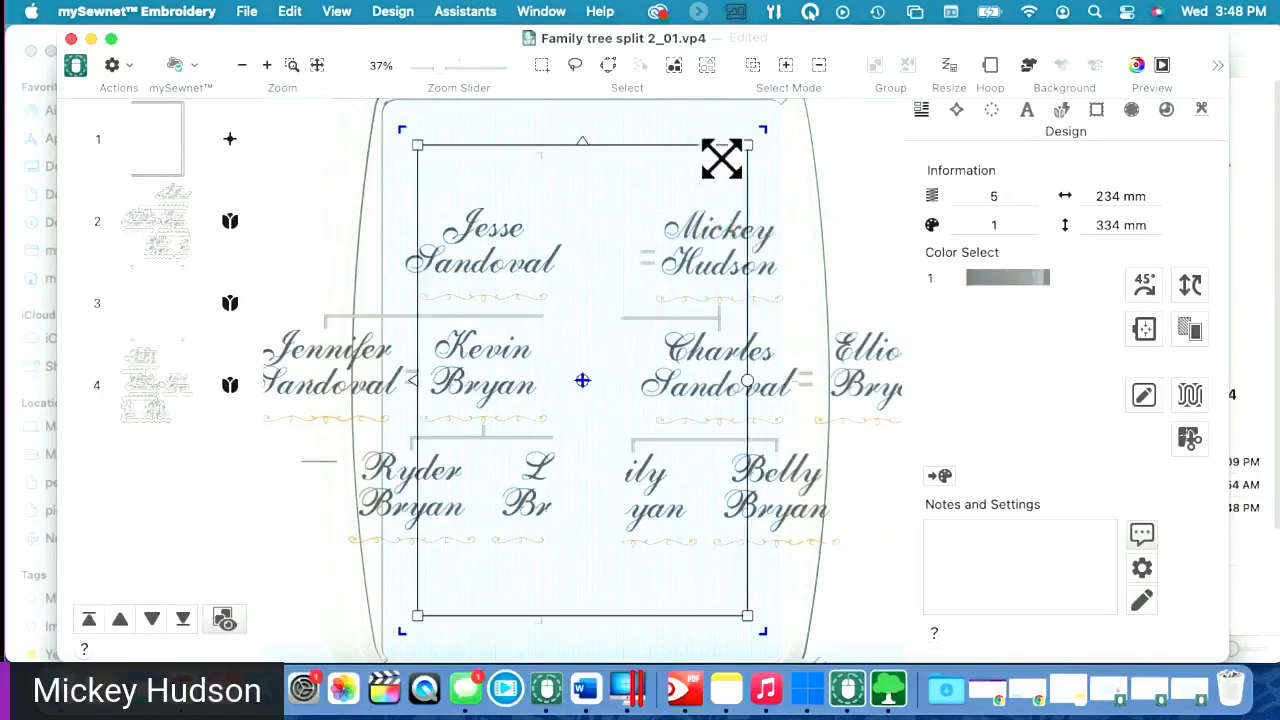
pyautogui.click(803, 143)
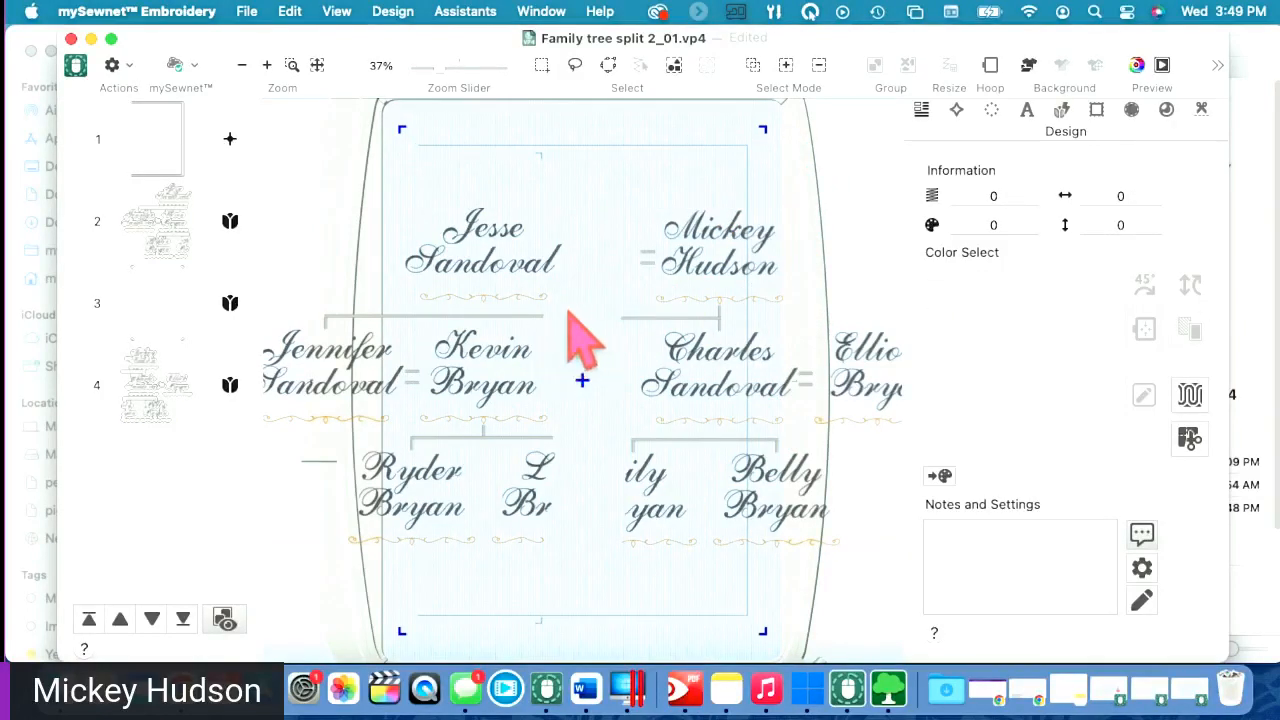
pyautogui.click(676, 335)
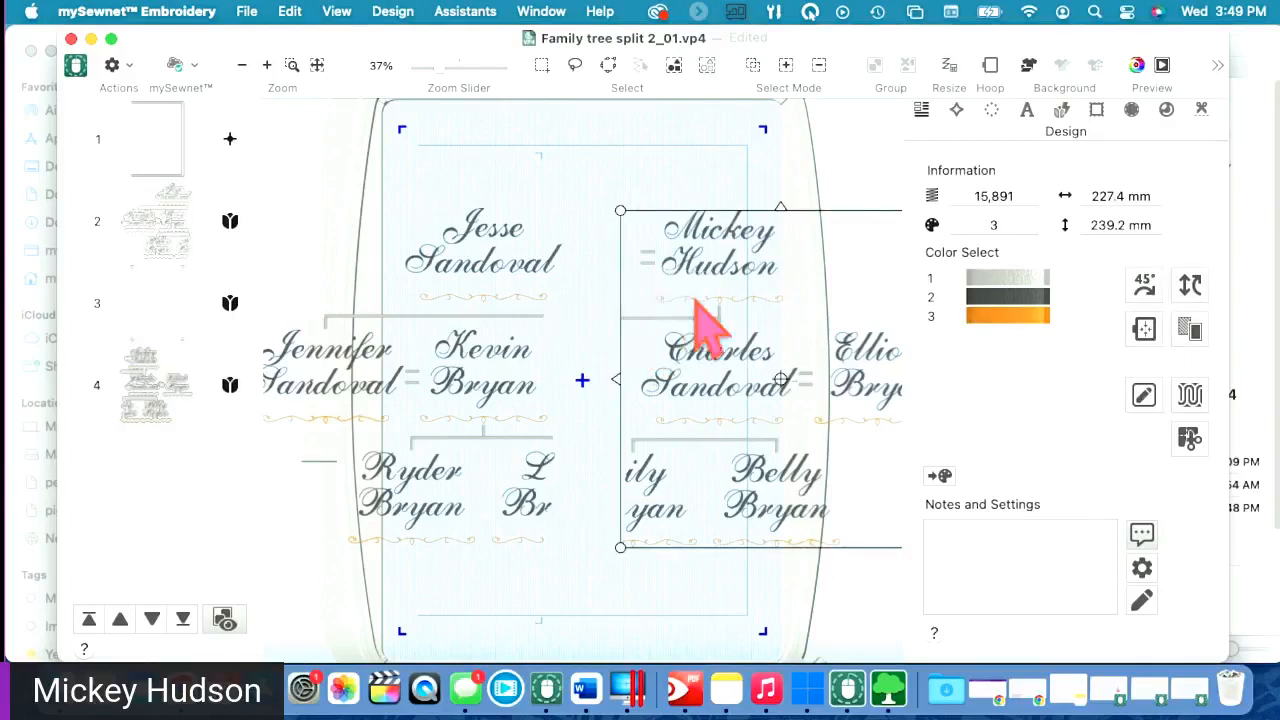
pyautogui.moveTo(689, 296); pyautogui.dragTo(613, 291)
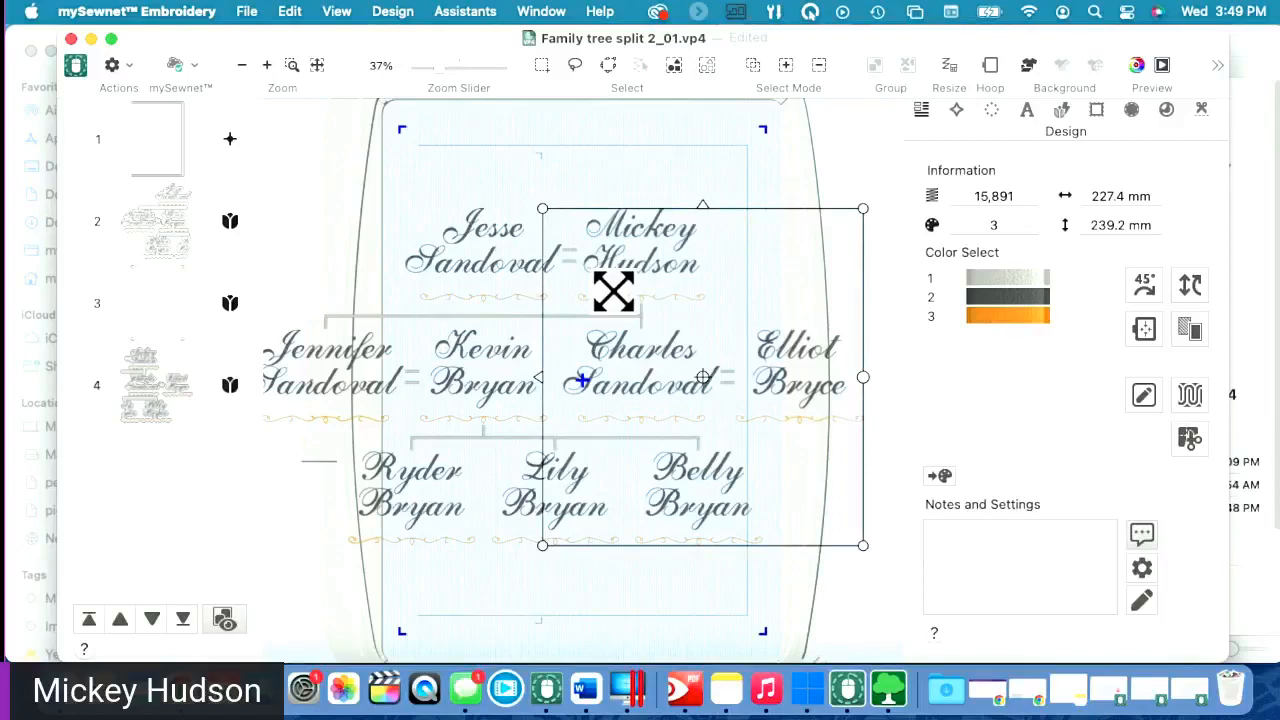
pyautogui.click(812, 160)
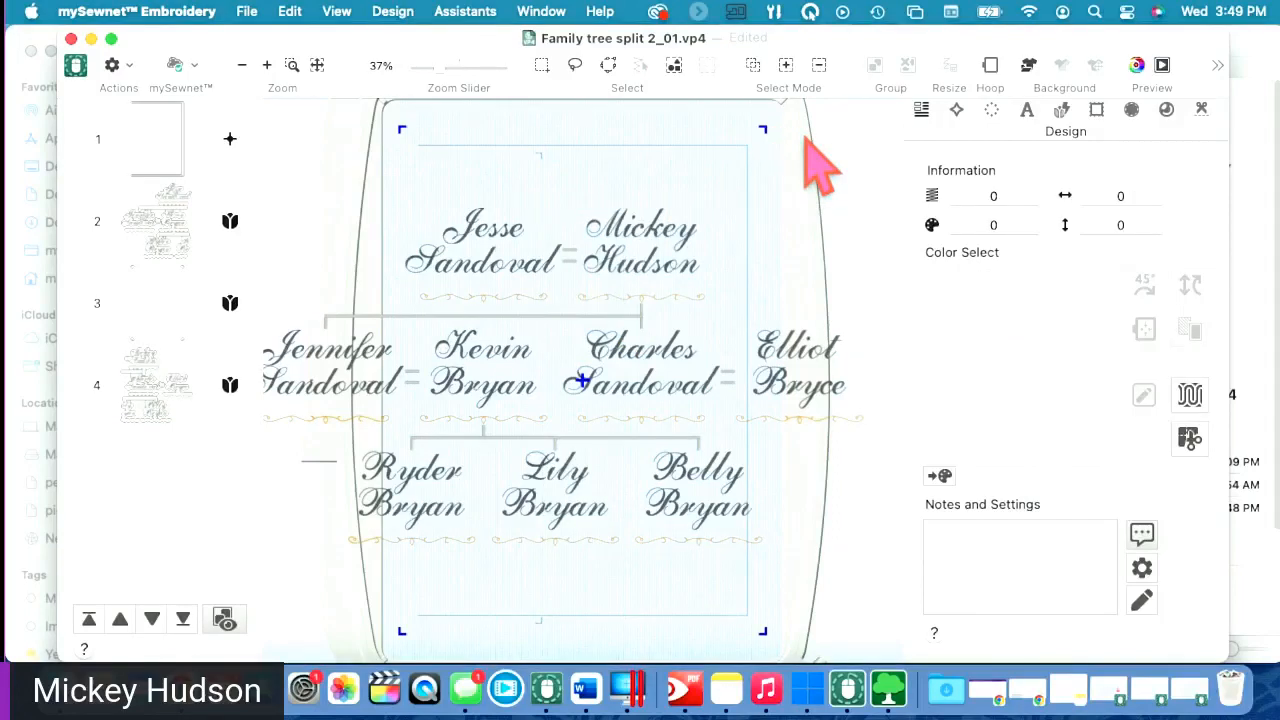
# - Fine-tune the right-hand and Mickey, Charles and Elliot sections at the join
pyautogui.click(643, 372)
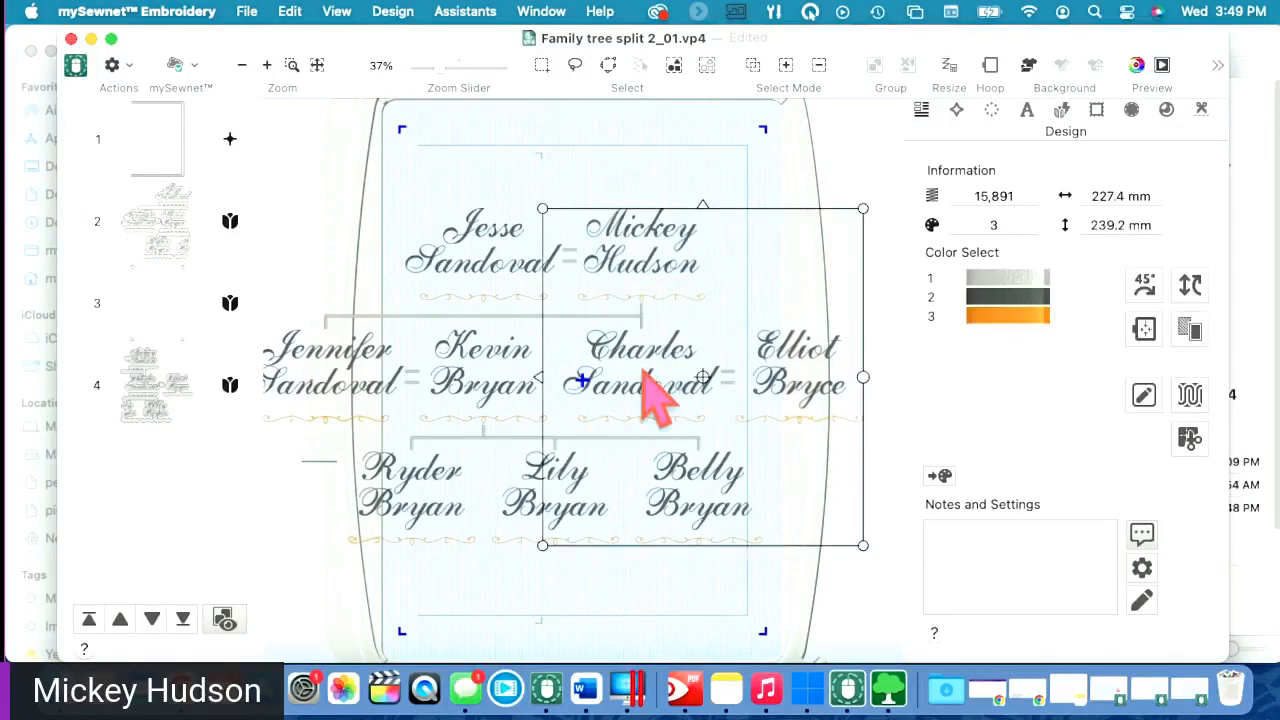
pyautogui.moveTo(642, 371); pyautogui.dragTo(660, 366)
pyautogui.click(850, 180)
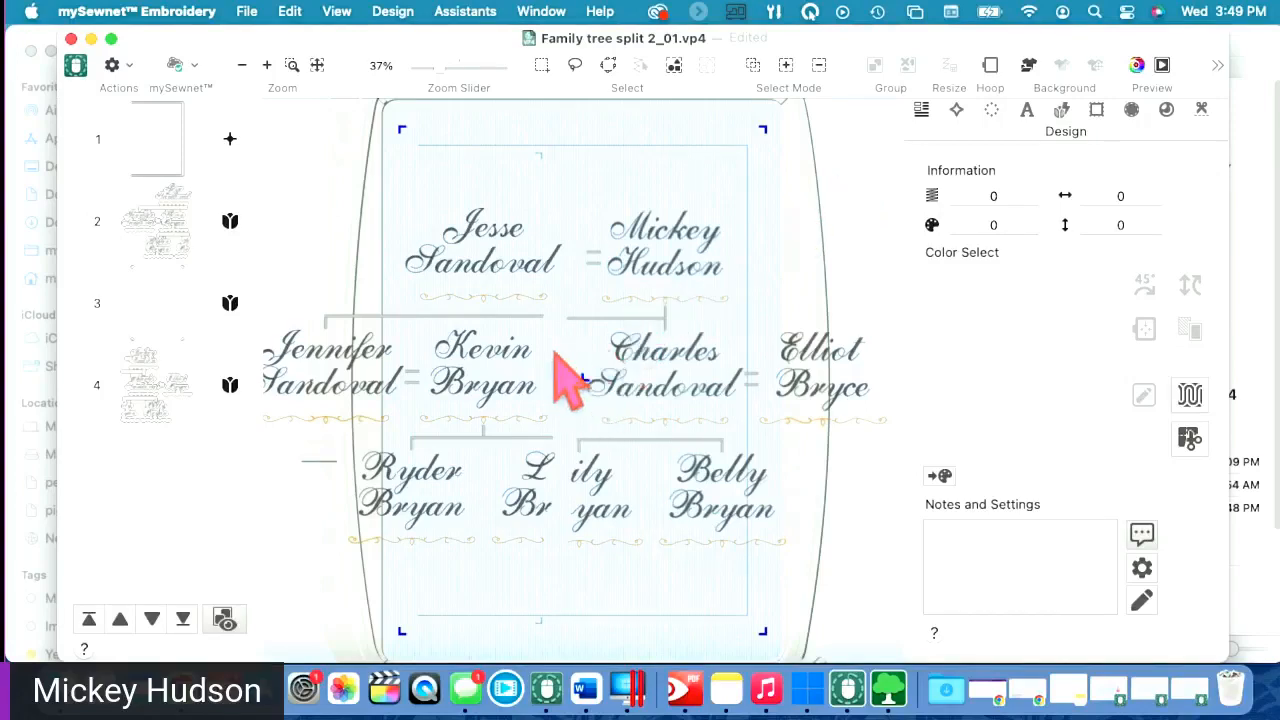
pyautogui.click(576, 323)
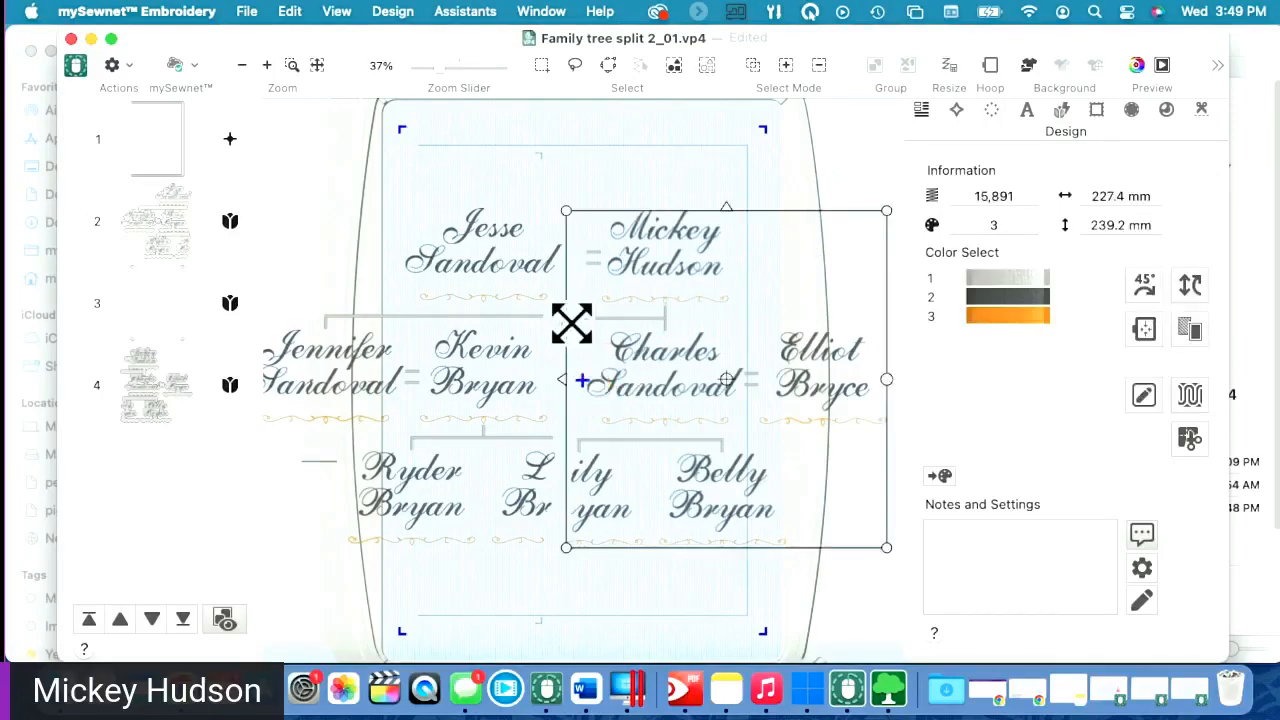
pyautogui.moveTo(593, 325); pyautogui.dragTo(586, 323)
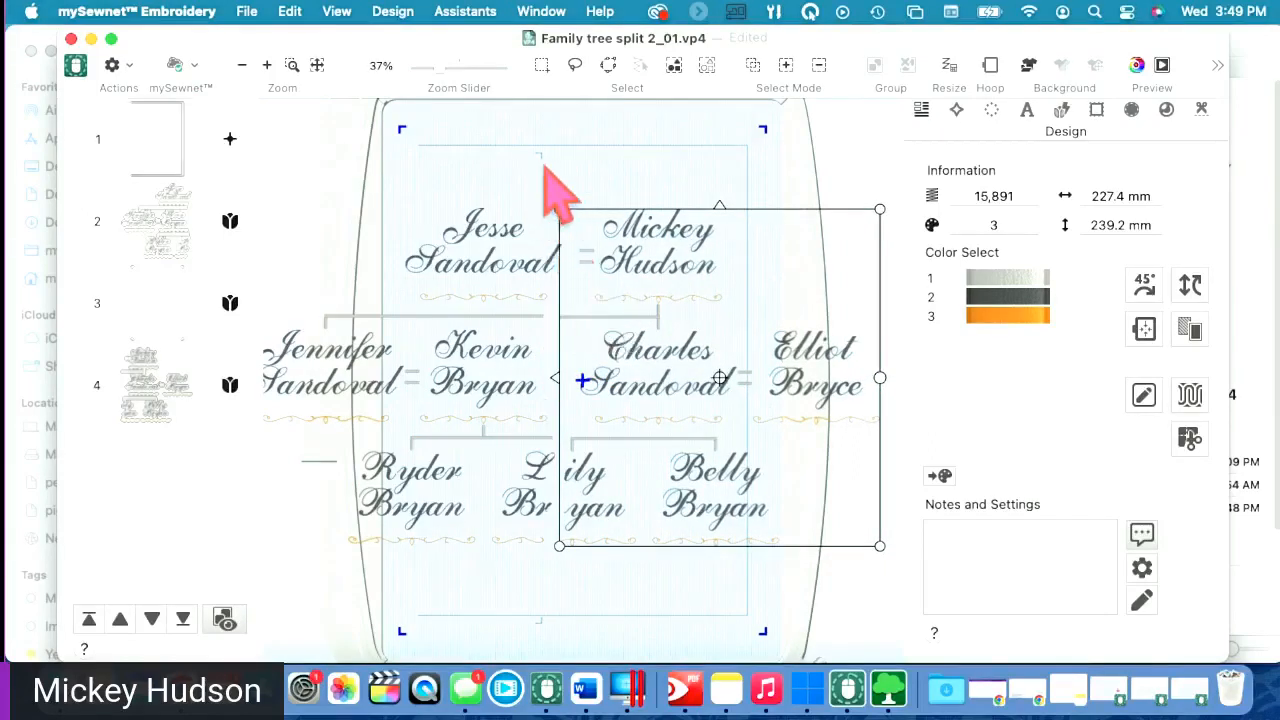
# - Delete the large rectangular outline object
pyautogui.click(558, 267)
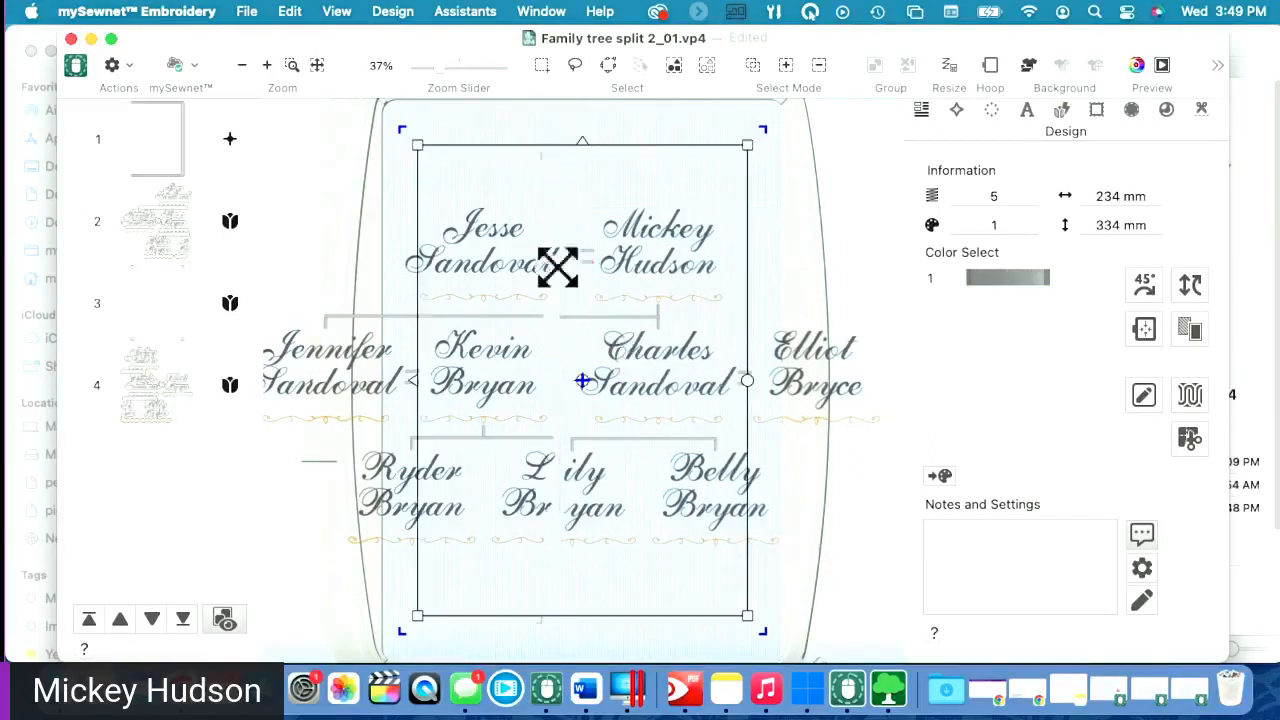
pyautogui.rightClick(590, 196)
pyautogui.click(643, 432)
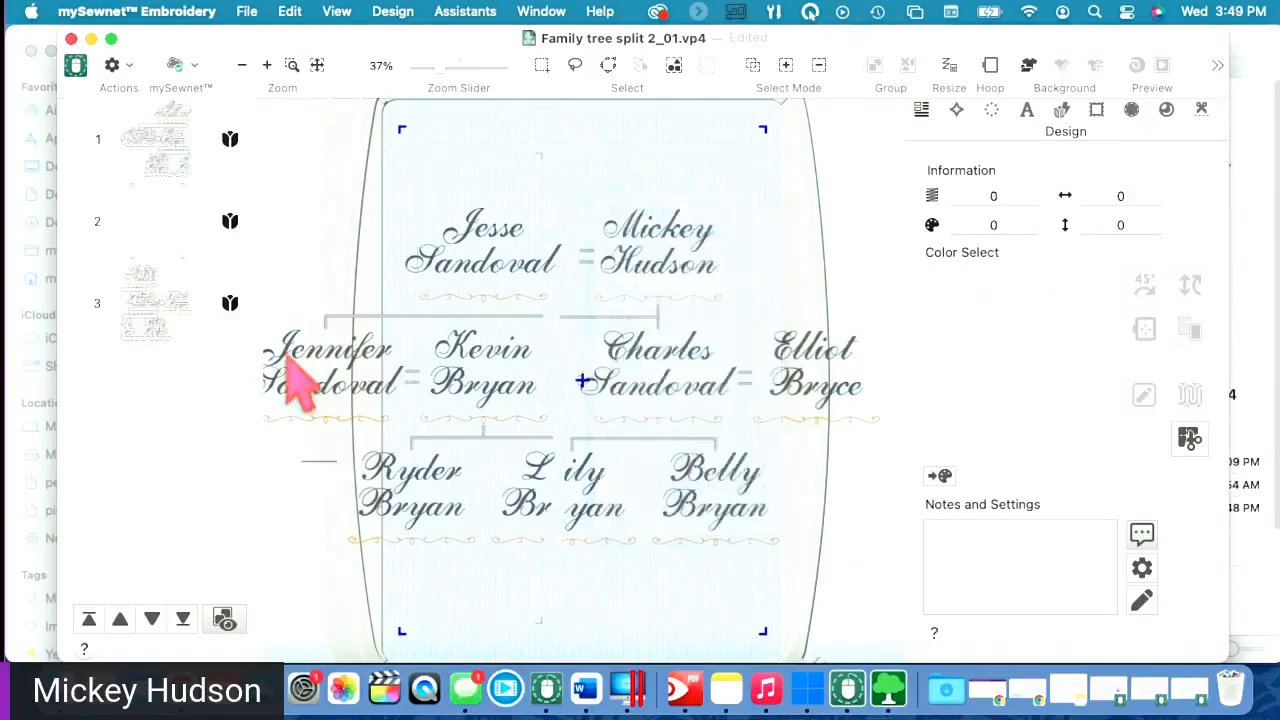
# - Delete the second layer from the layer list
pyautogui.click(148, 228)
pyautogui.rightClick(146, 220)
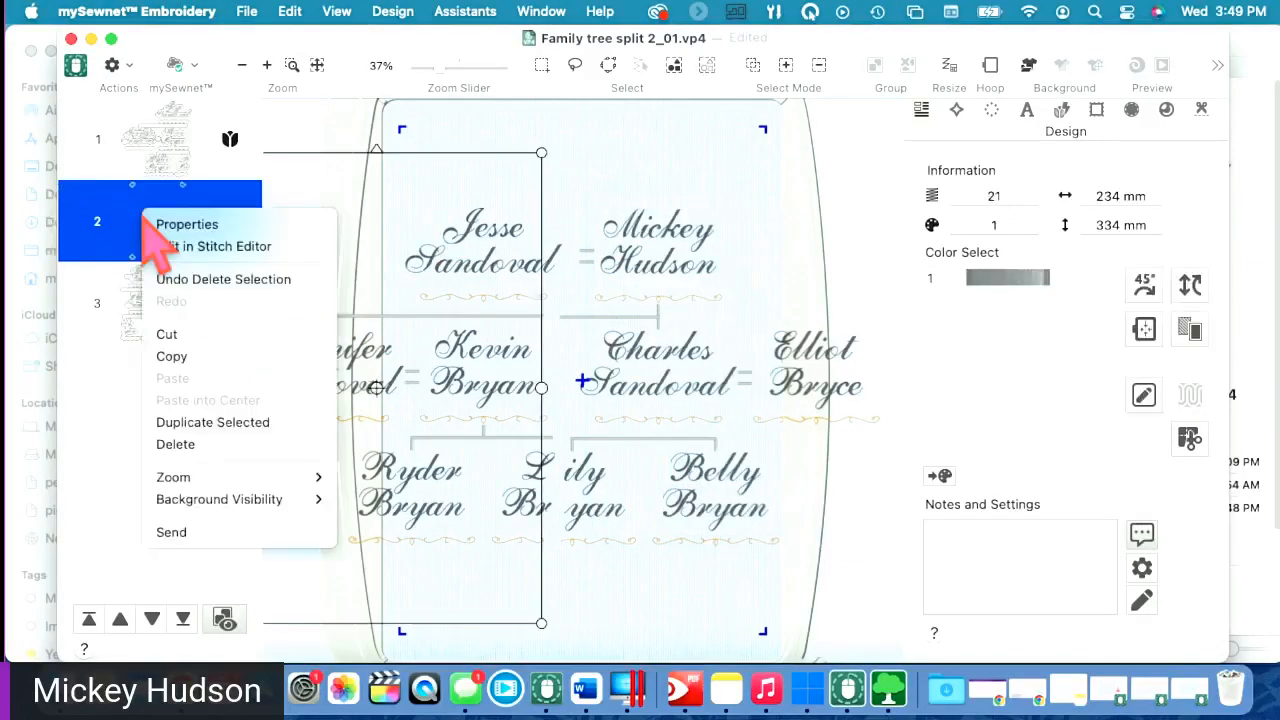
pyautogui.click(178, 444)
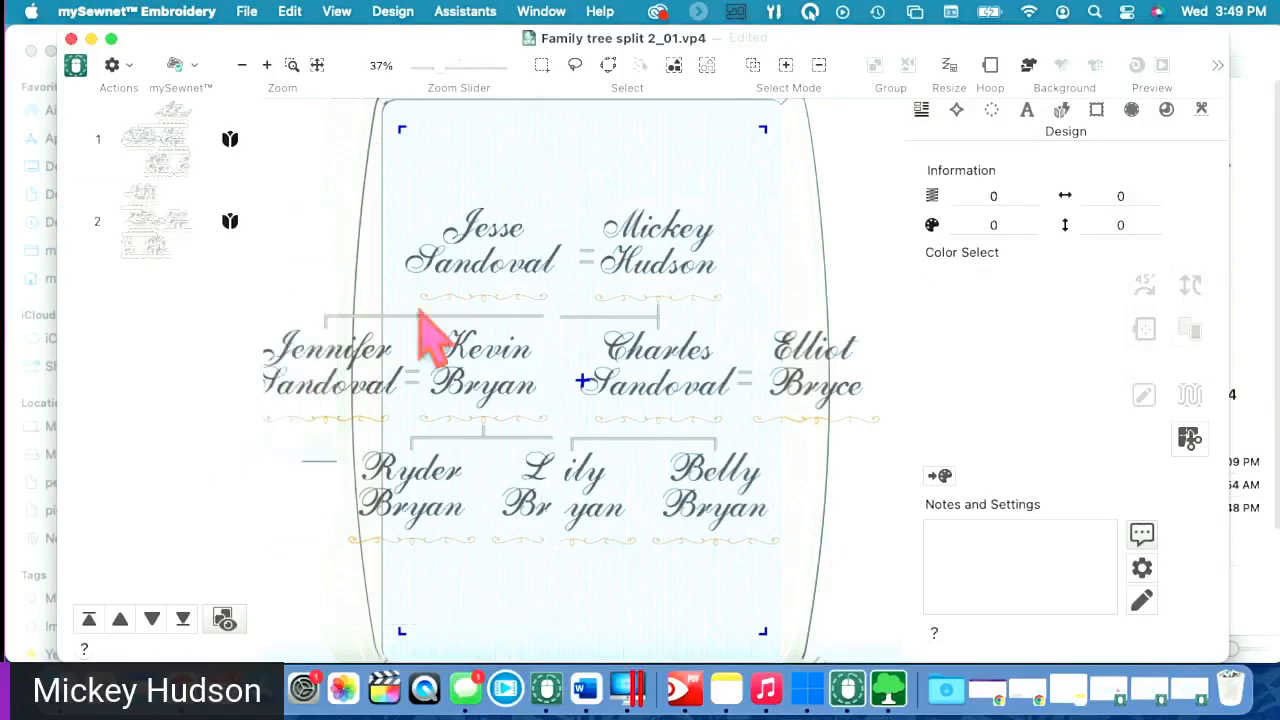
# - Move the Jesse and Kevin half left, then slide the right-hand half toward it
pyautogui.click(548, 385)
pyautogui.click(651, 376)
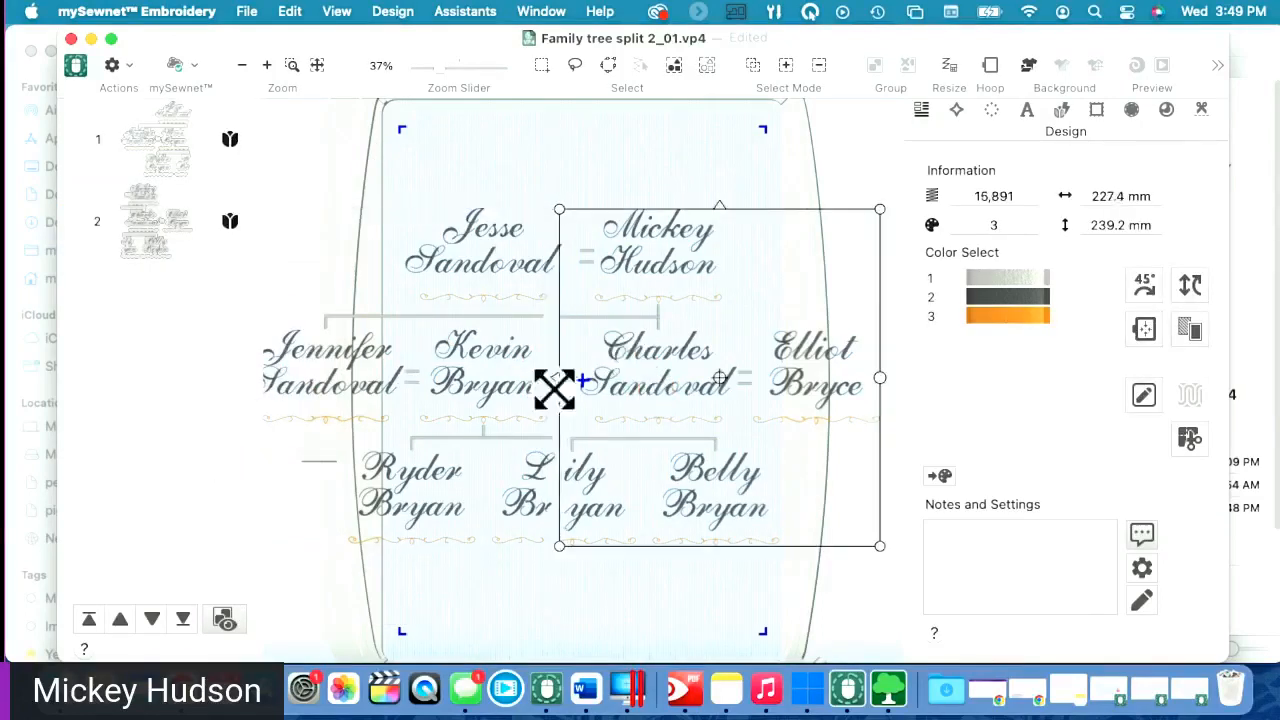
pyautogui.moveTo(491, 423); pyautogui.dragTo(358, 396)
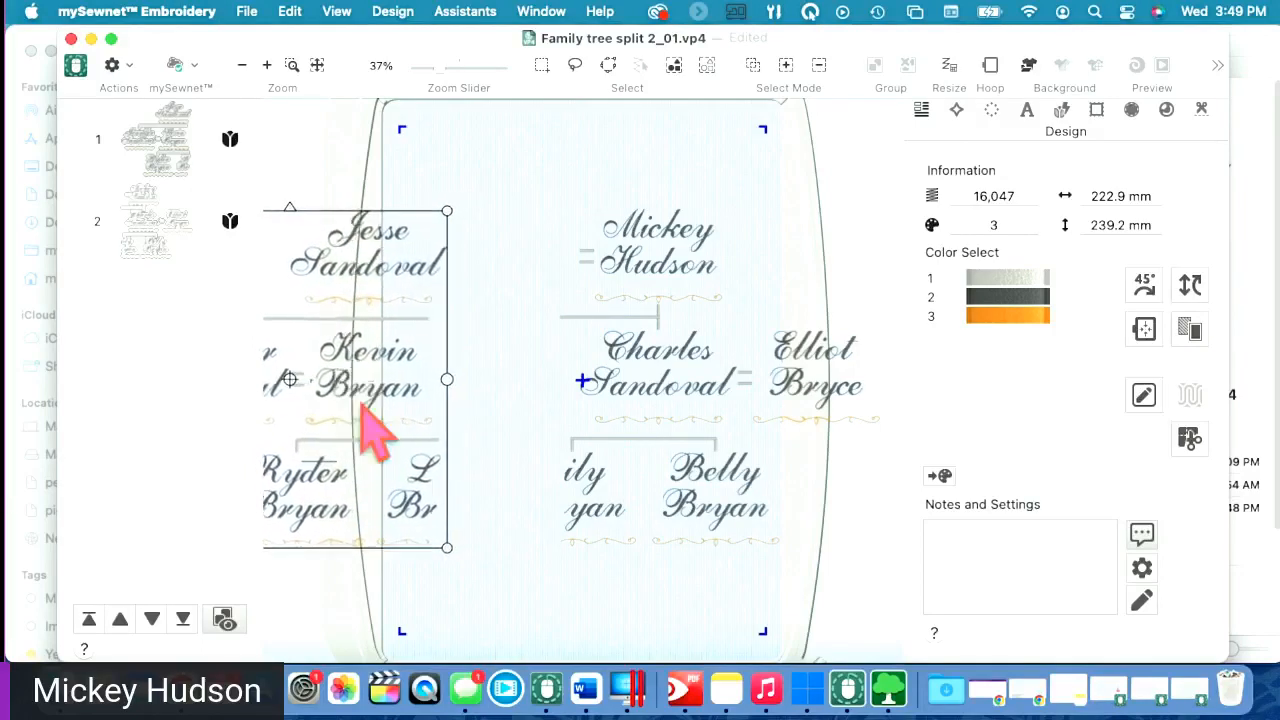
pyautogui.click(687, 371)
pyautogui.click(318, 411)
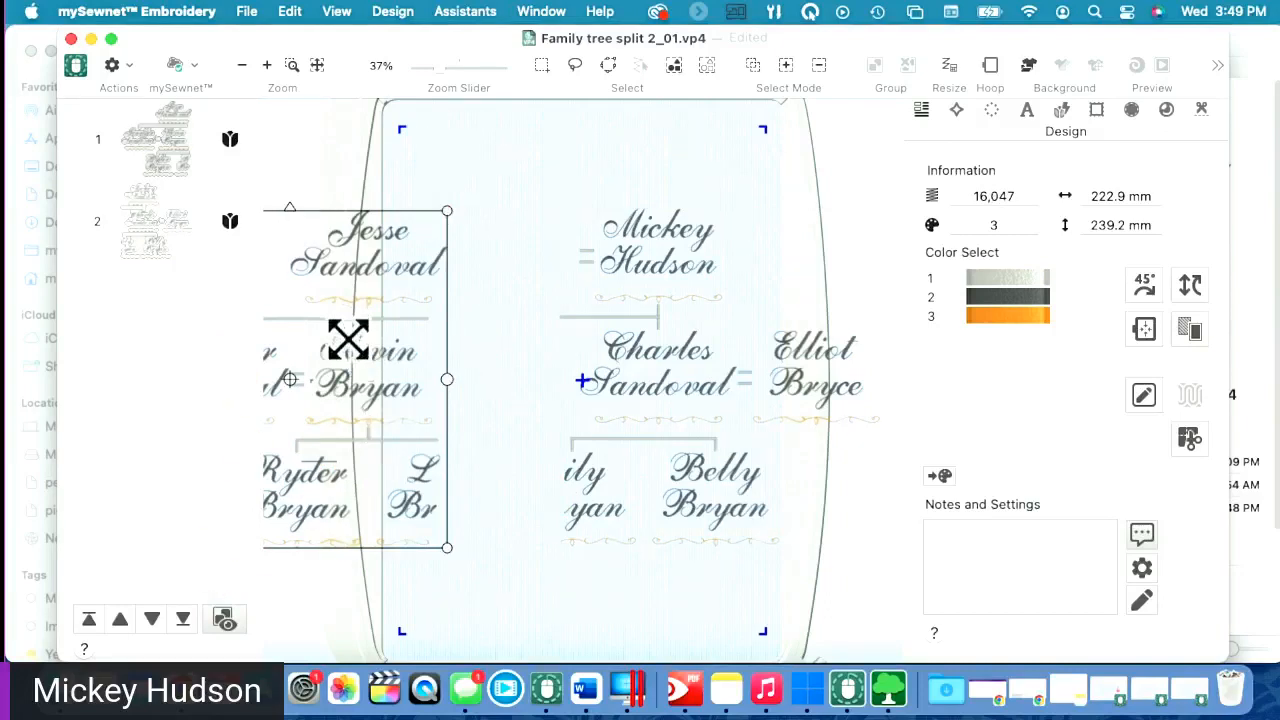
pyautogui.click(646, 316)
pyautogui.moveTo(737, 371); pyautogui.dragTo(621, 347)
# - Nudge the right-hand tree half slightly left to tighten the join
pyautogui.click(621, 347)
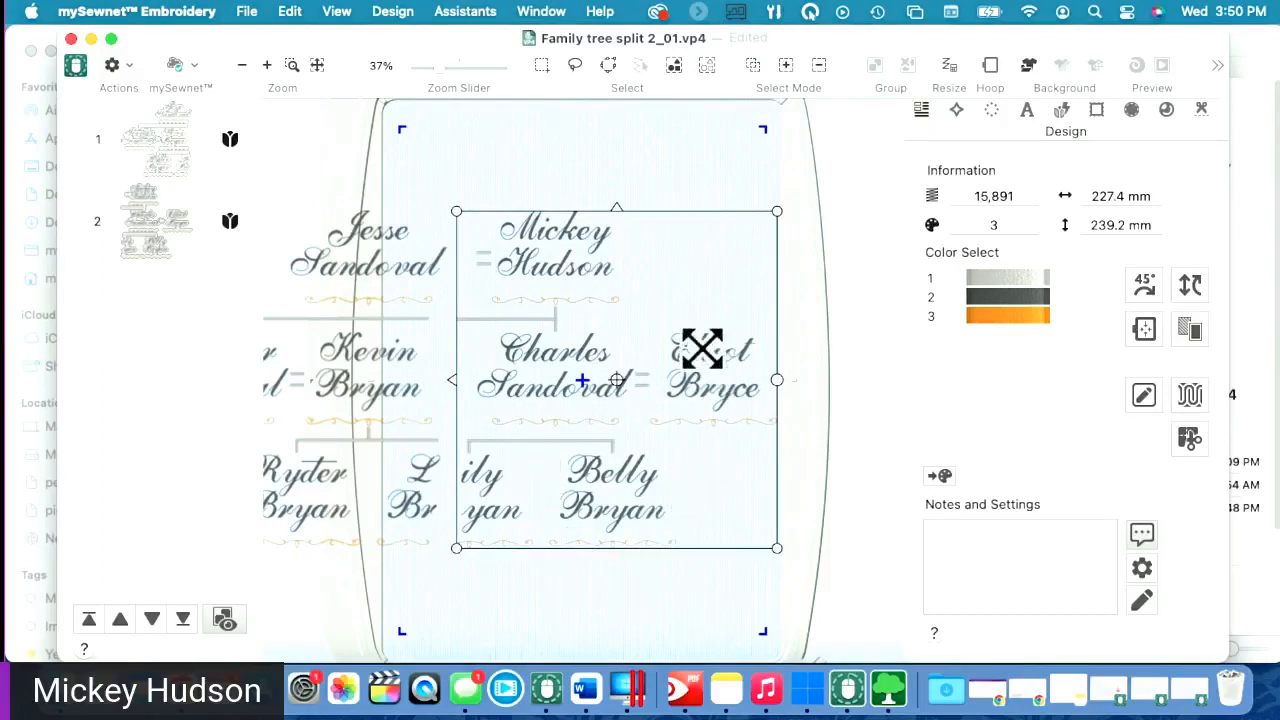
pyautogui.click(712, 217)
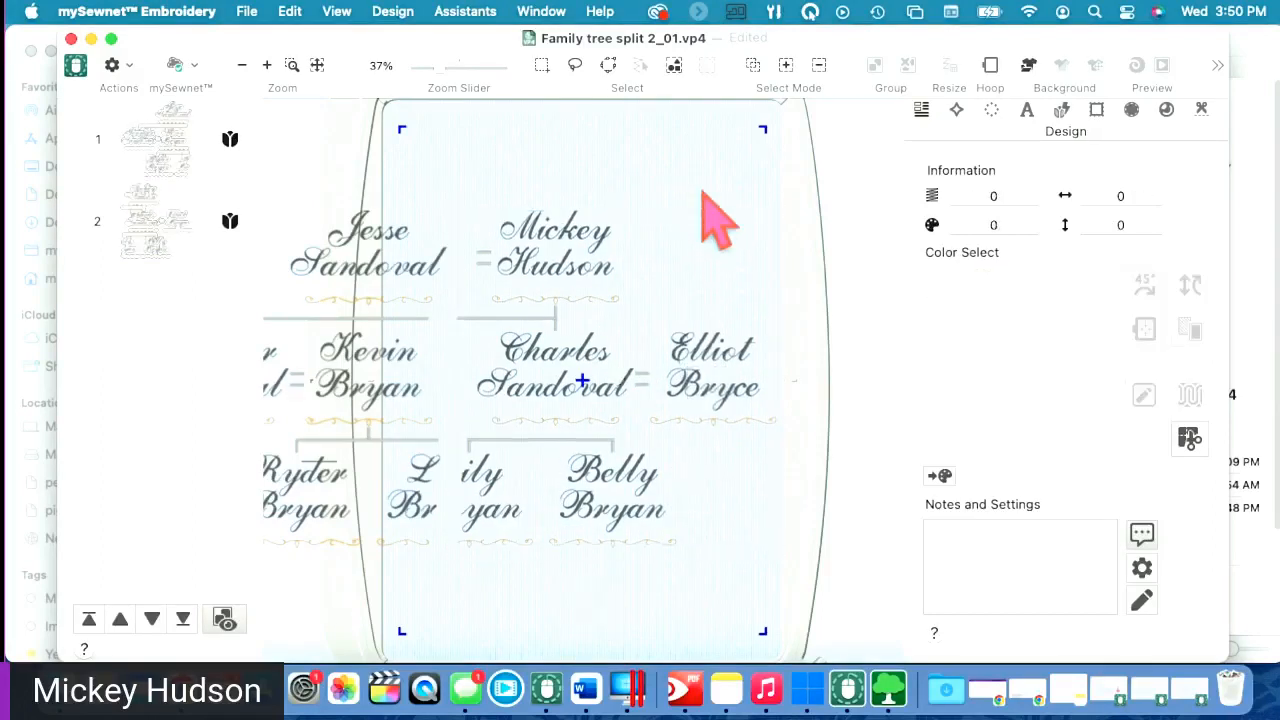
pyautogui.click(705, 347)
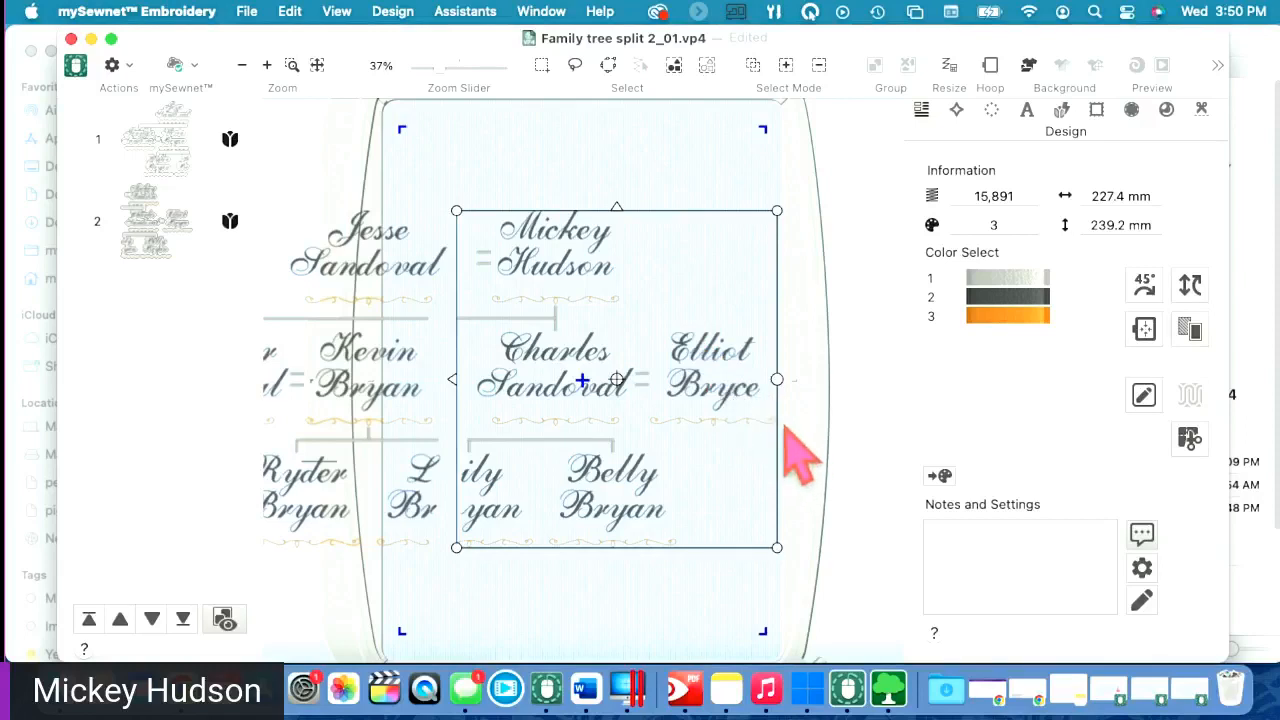
pyautogui.click(657, 429)
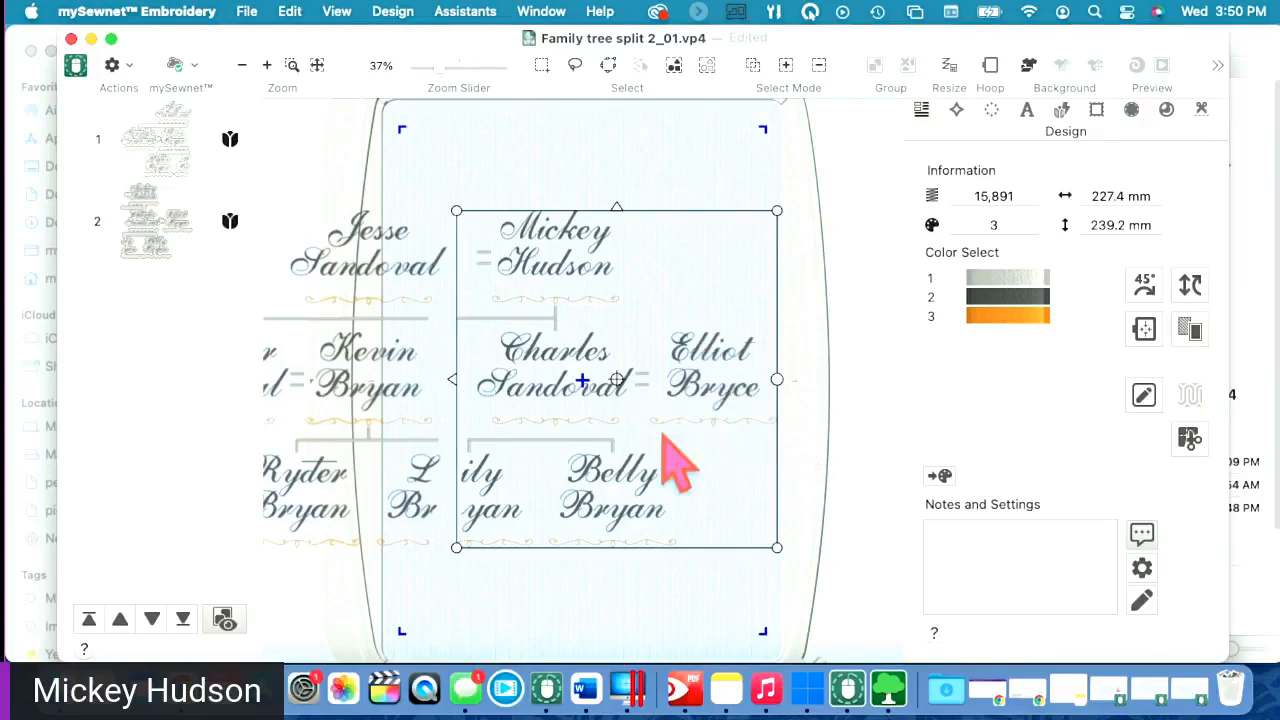
pyautogui.moveTo(657, 428); pyautogui.dragTo(642, 427)
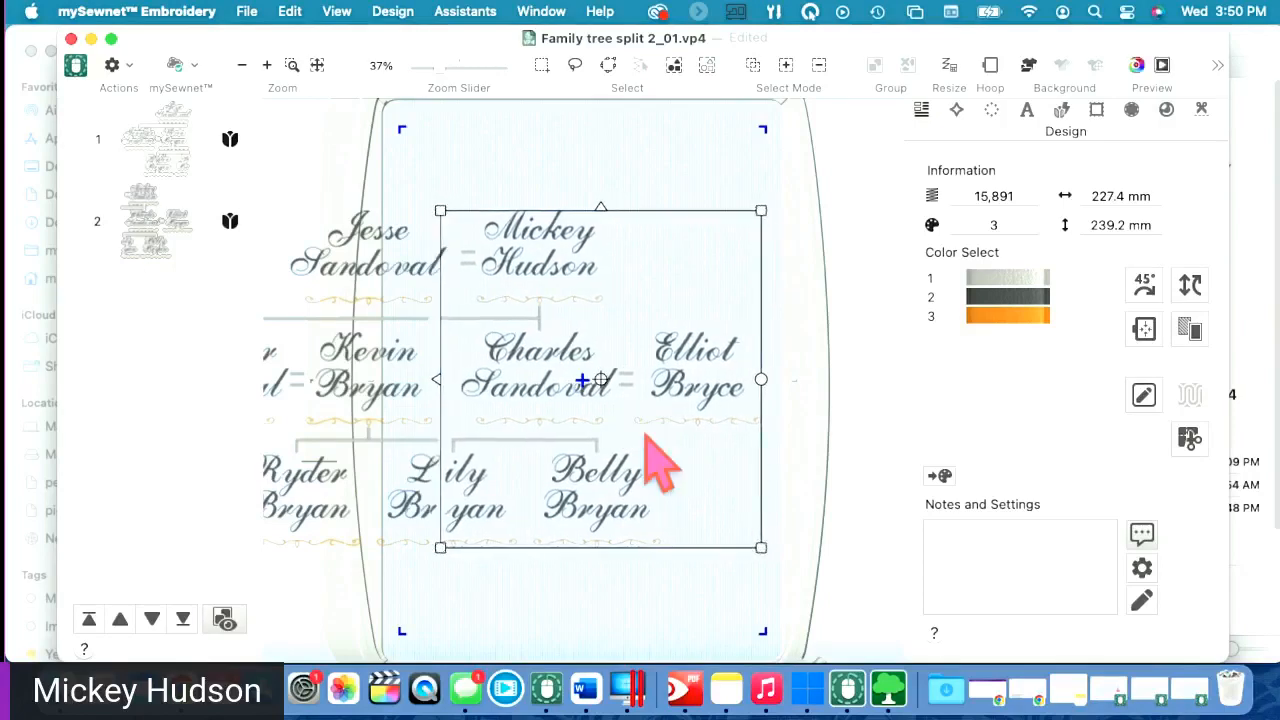
pyautogui.click(607, 120)
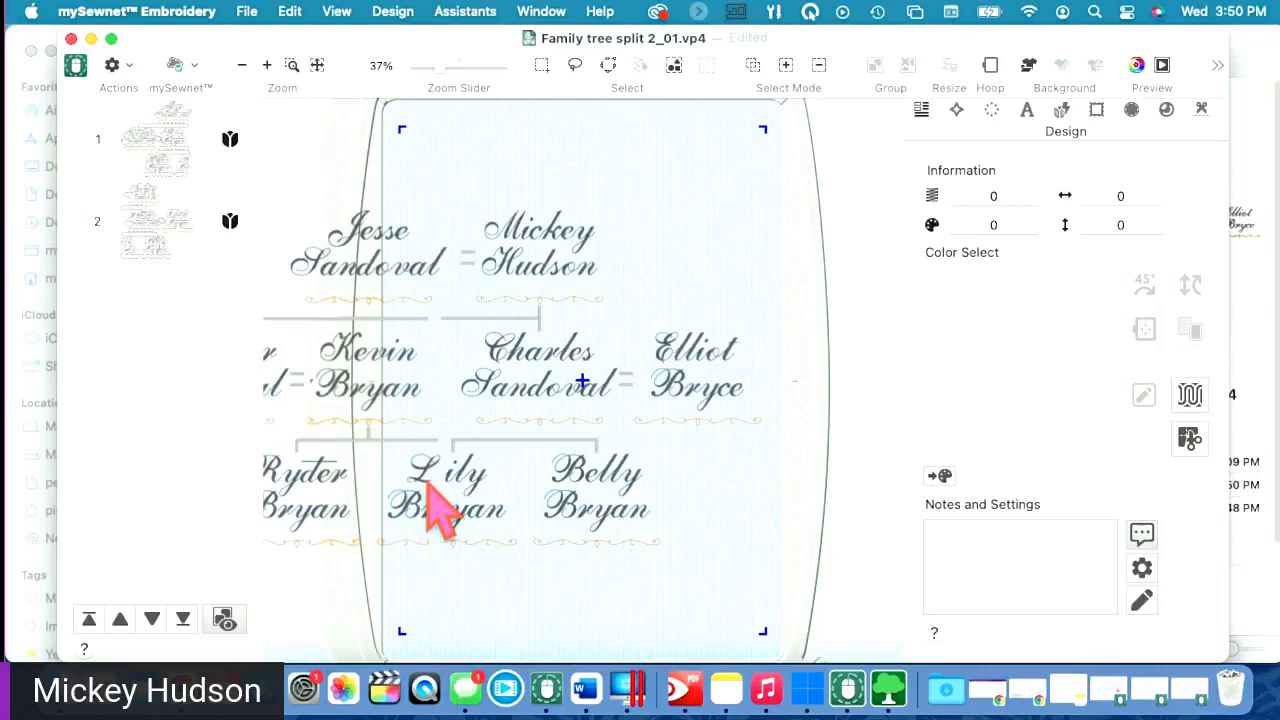
pyautogui.click(484, 425)
pyautogui.moveTo(482, 425)
pyautogui.mouseDown()
pyautogui.moveTo(491, 417)
pyautogui.moveTo(490, 430)
pyautogui.mouseUp()
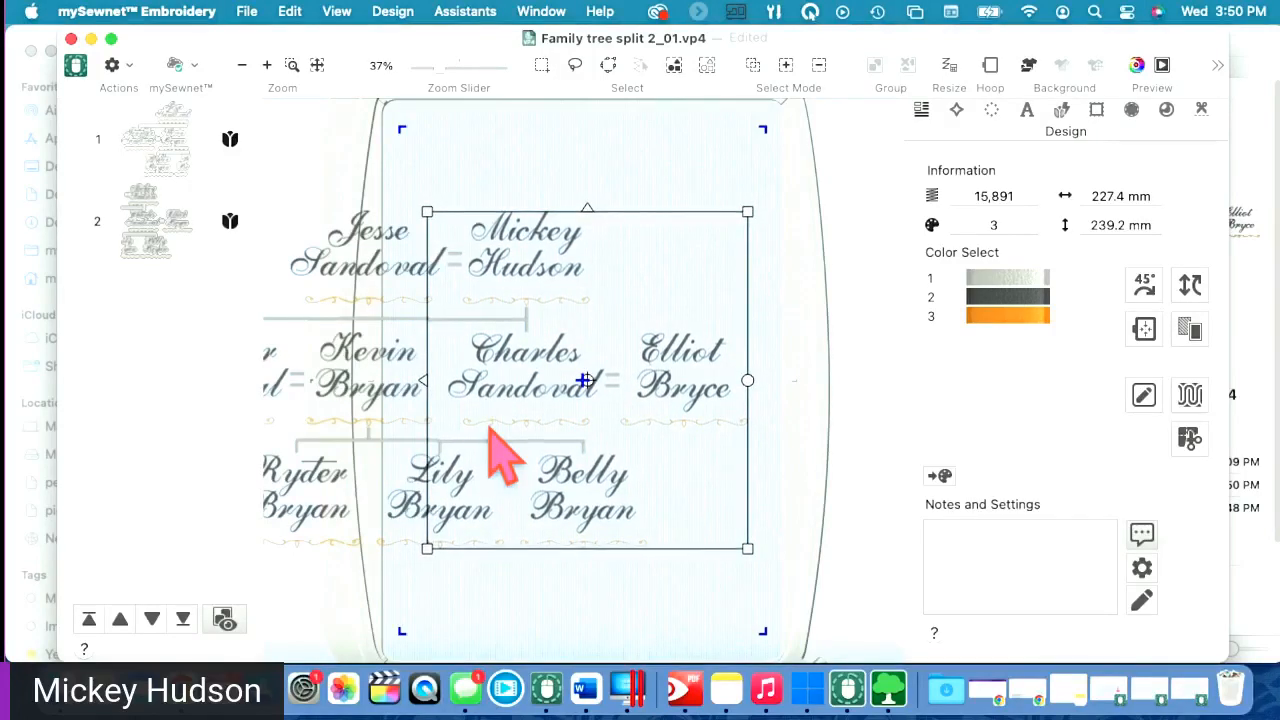
pyautogui.click(775, 314)
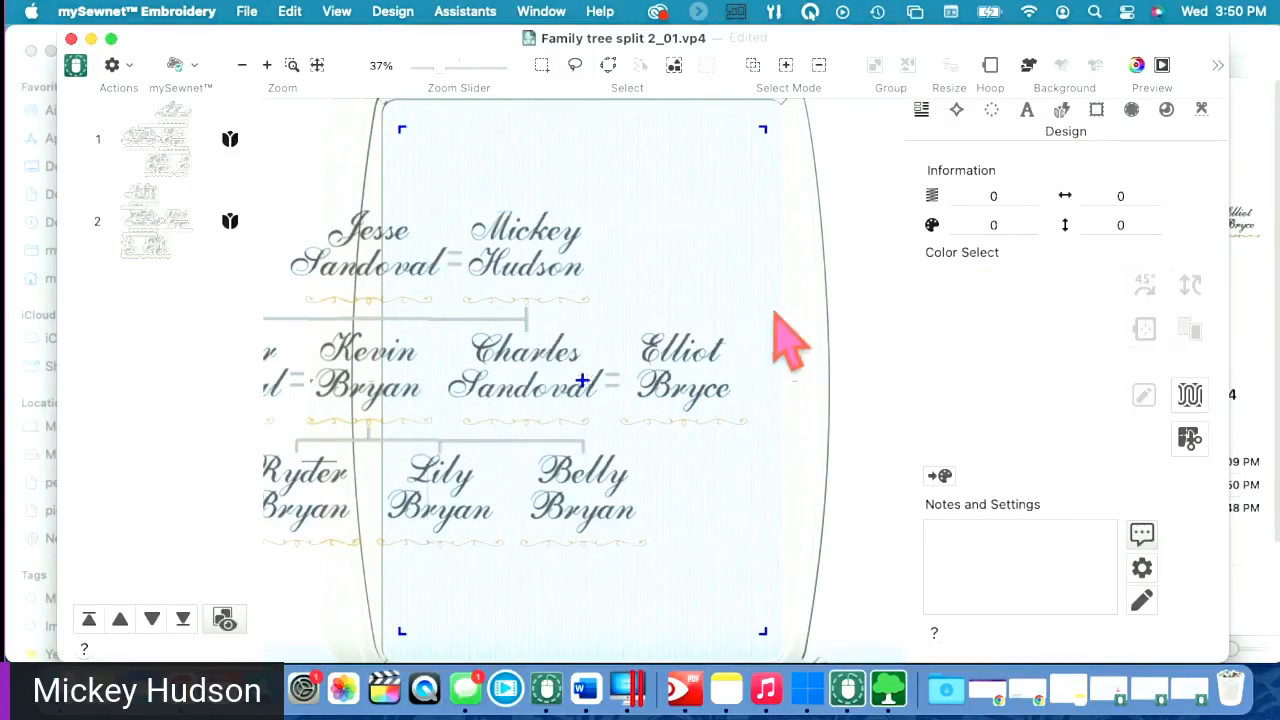